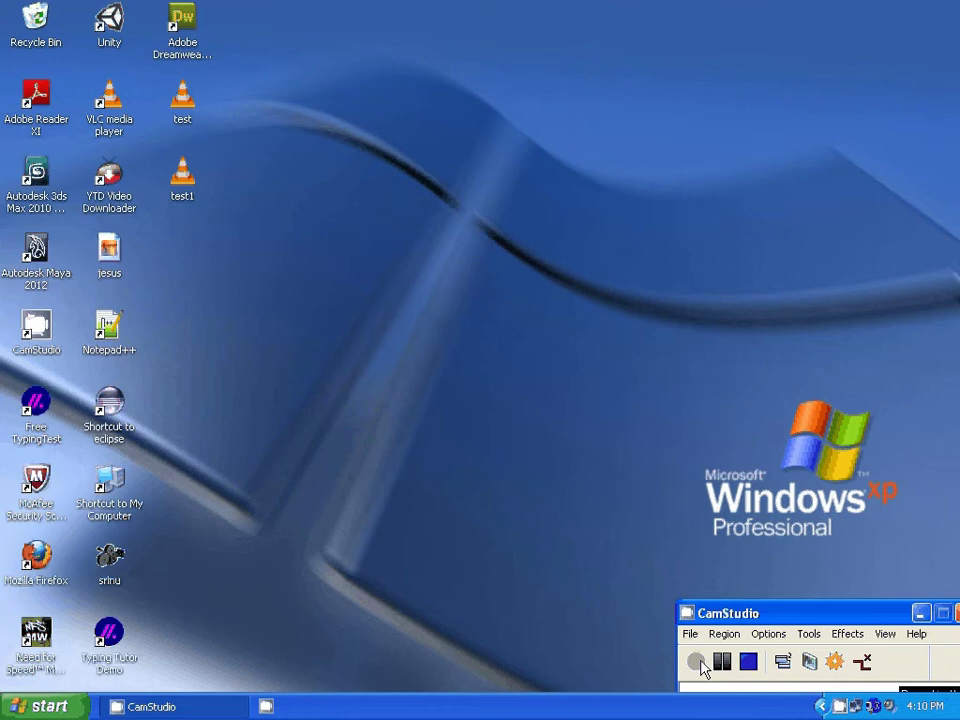
Refresh the desktop and launch Notepad++ with an empty new document.
{"action": "right_click", "coordinate": [352, 297]}
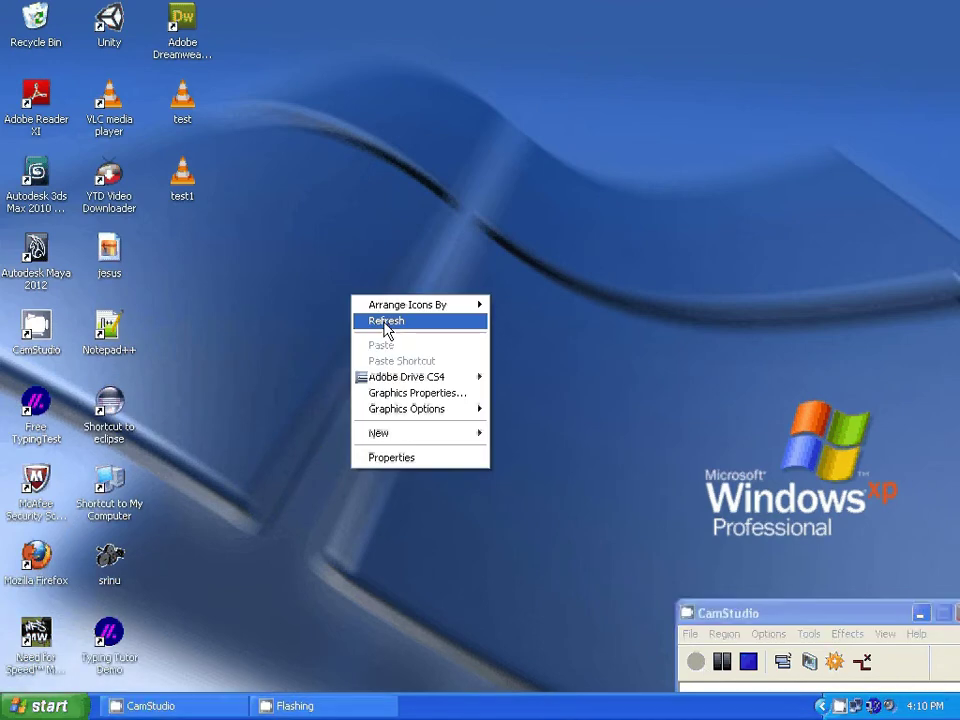
{"action": "left_click", "coordinate": [386, 322]}
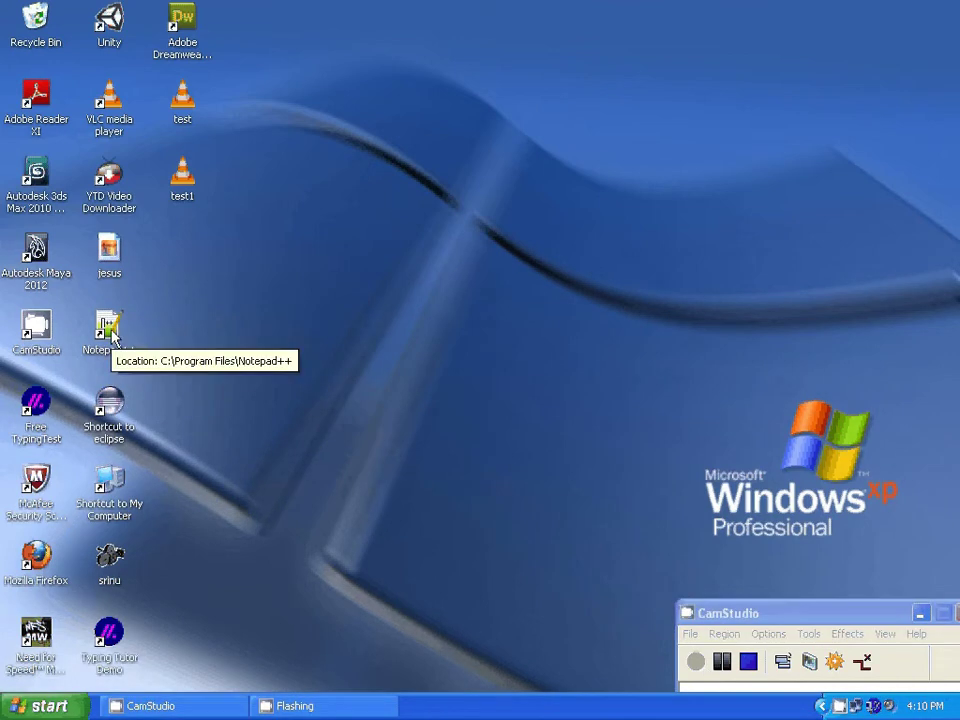
{"action": "left_click", "coordinate": [116, 322]}
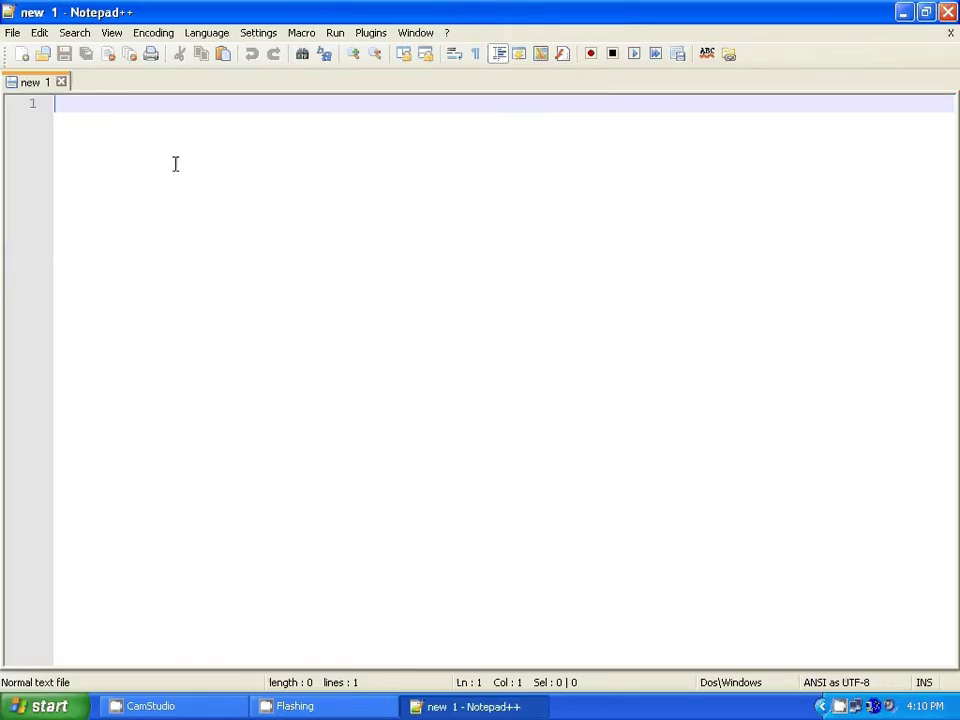
Type 'today we can learn about unity3d,' on line 1 of the new Notepad++ document.
{"action": "type", "text": "t"}
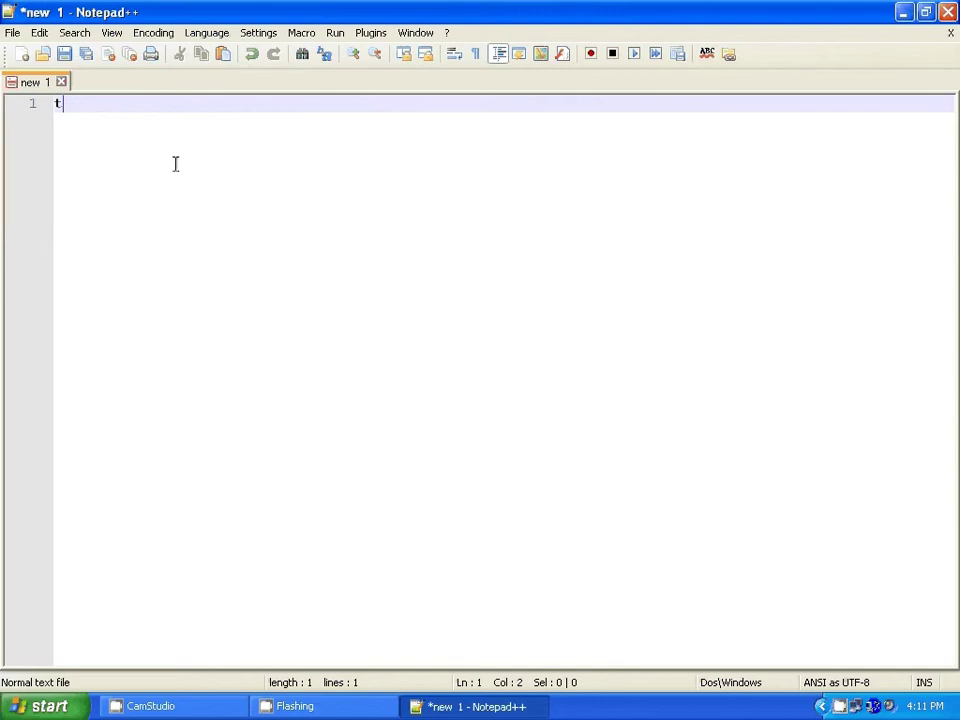
{"action": "type", "text": "oday "}
{"action": "type", "text": "we "}
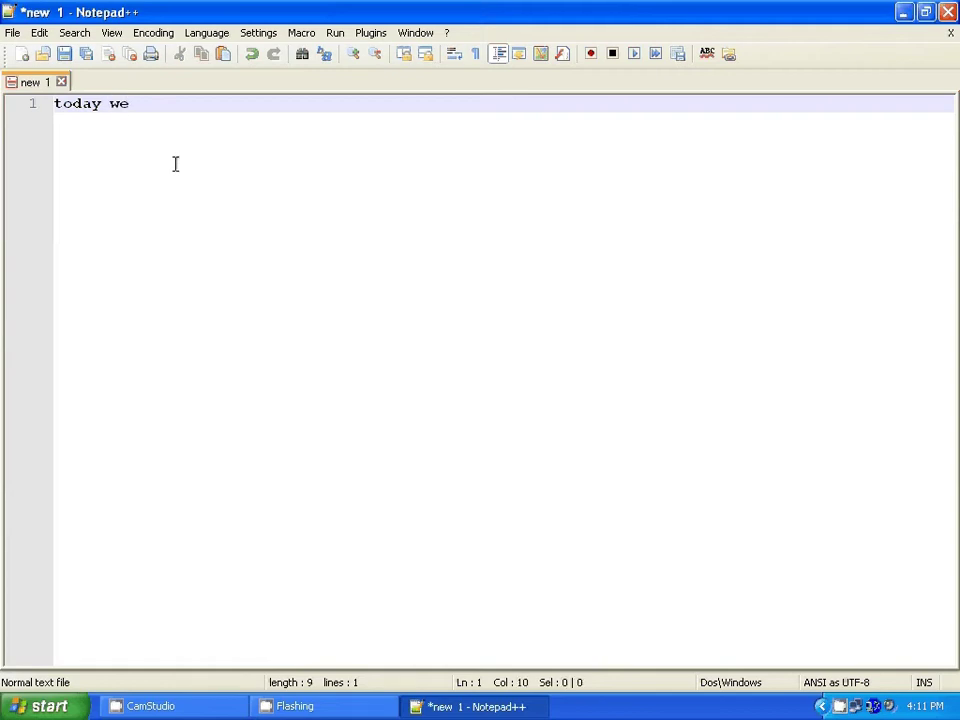
{"action": "type", "text": "ca"}
{"action": "type", "text": "n lea"}
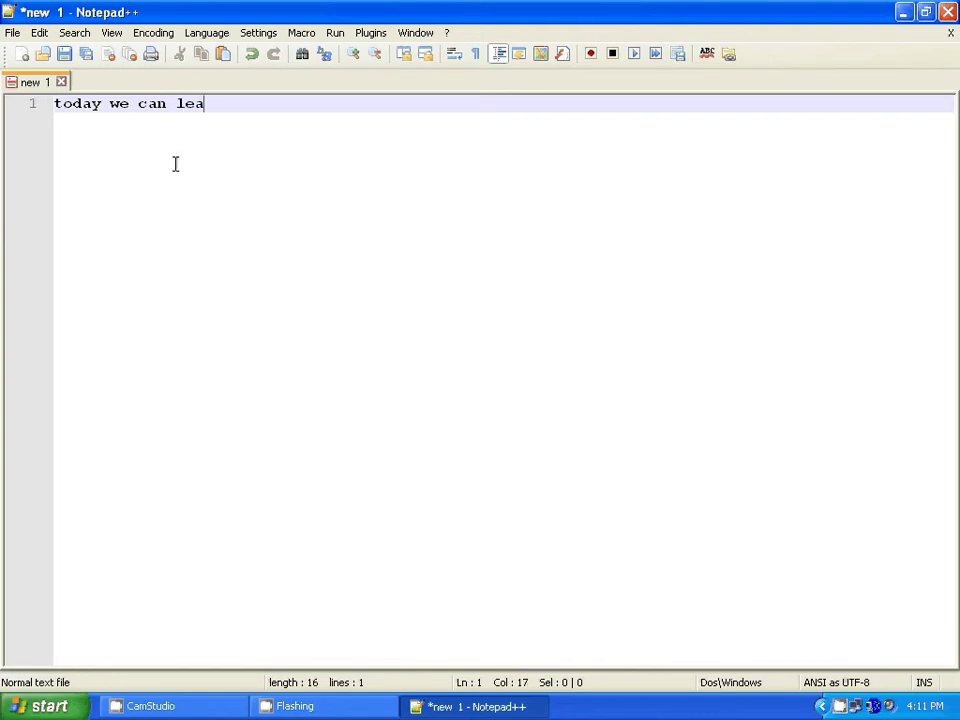
{"action": "type", "text": "rn "}
{"action": "type", "text": "a"}
{"action": "type", "text": "bou"}
{"action": "type", "text": "t"}
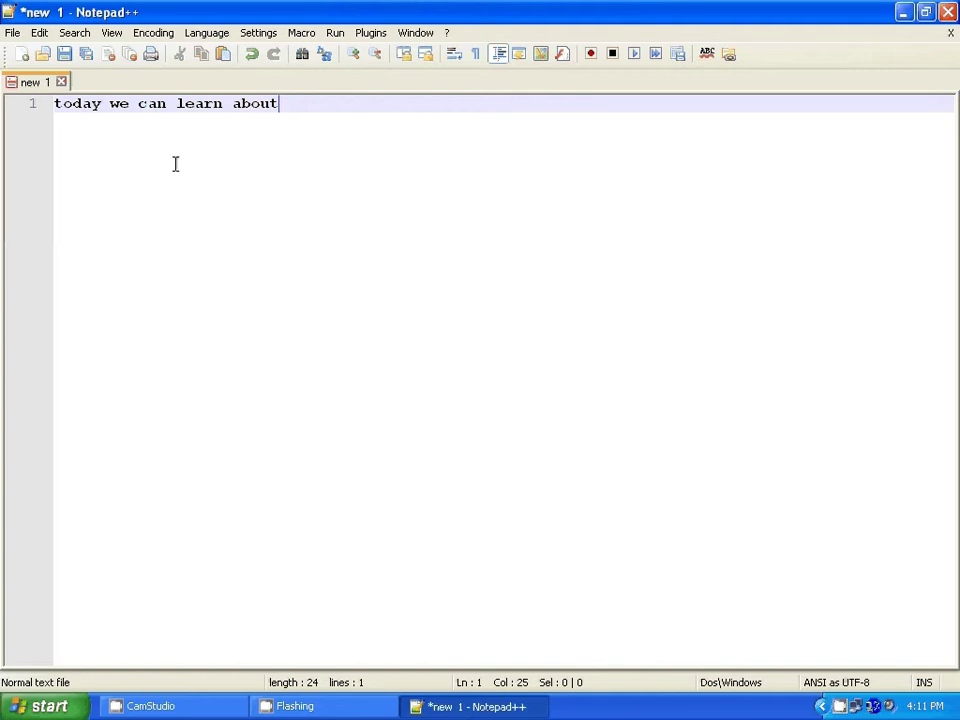
{"action": "type", "text": " u"}
{"action": "type", "text": "nity"}
{"action": "type", "text": "3d"}
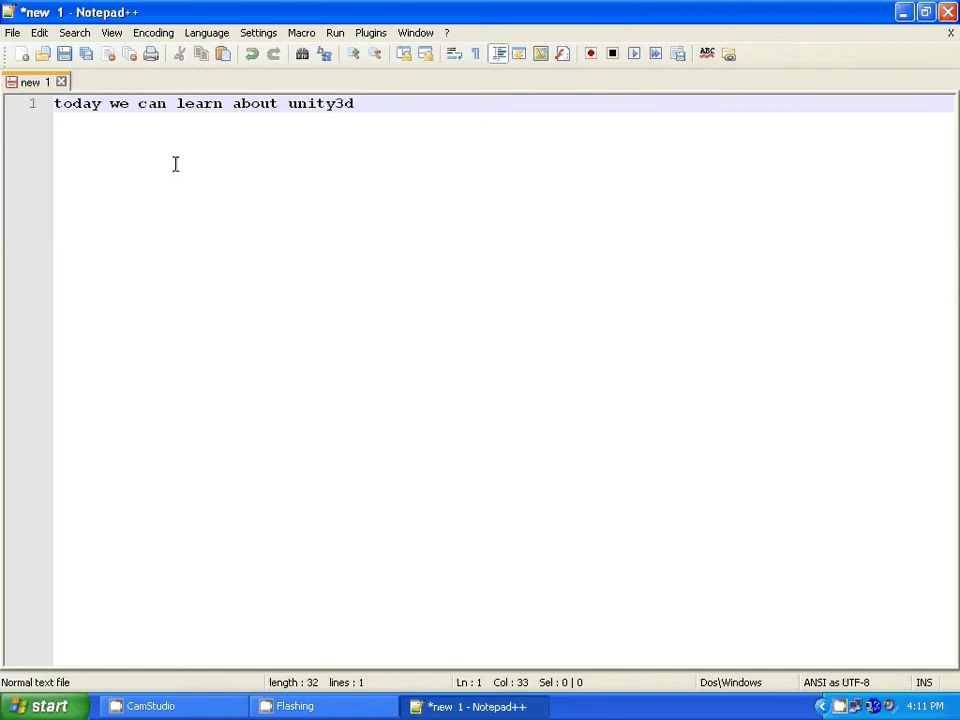
{"action": "type", "text": ","}
{"action": "key", "text": "F9"}
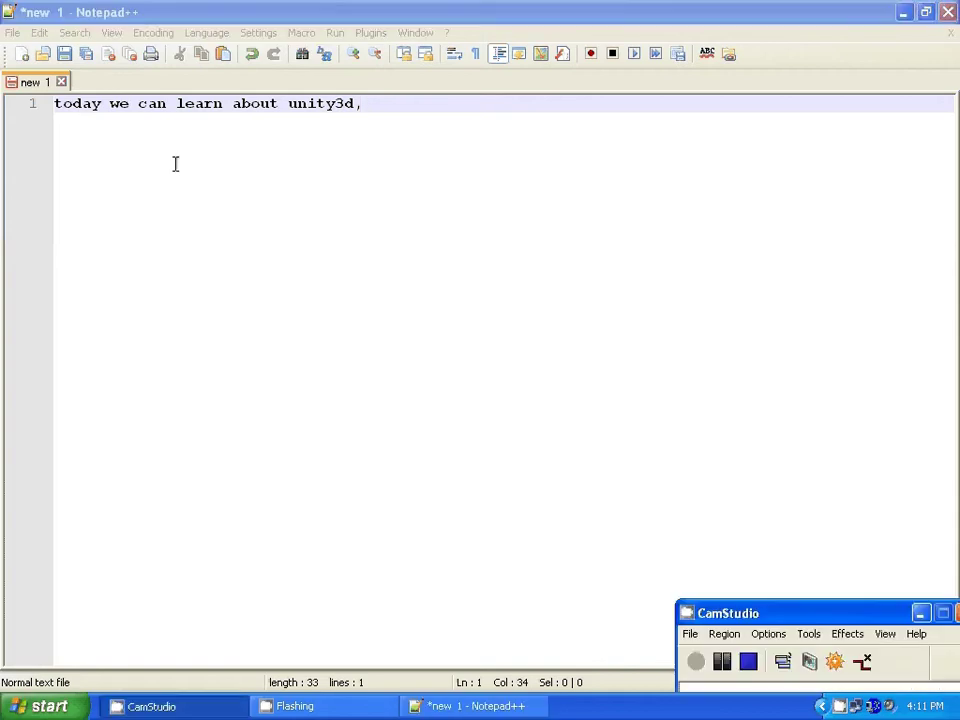
{"action": "key", "text": "alt+Tab"}
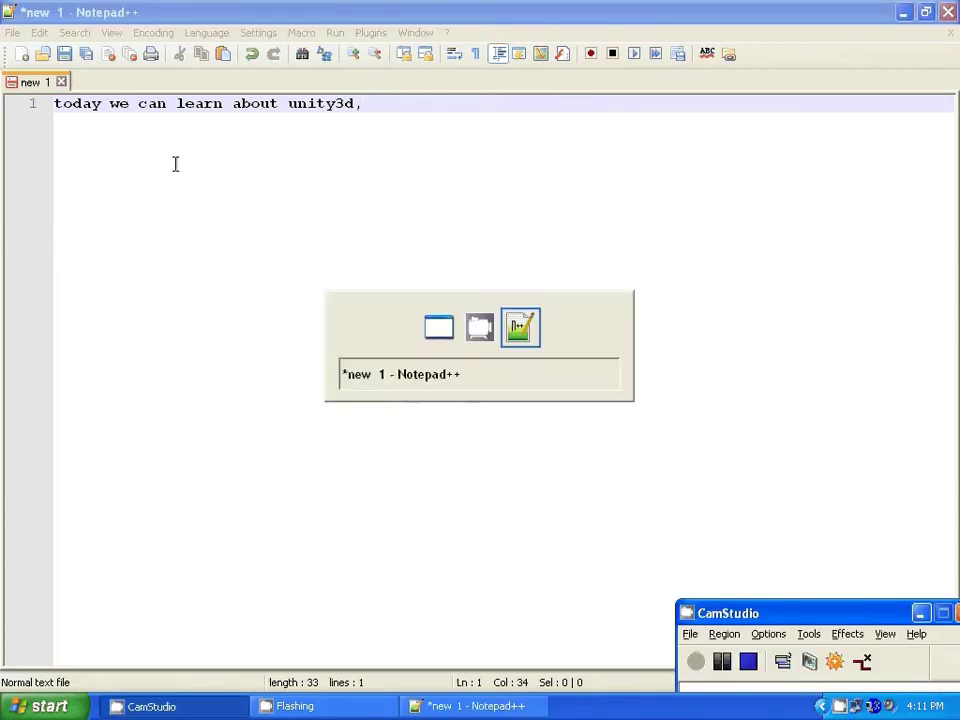
Minimise Notepad++ and refresh the desktop.
{"action": "left_click", "coordinate": [903, 13]}
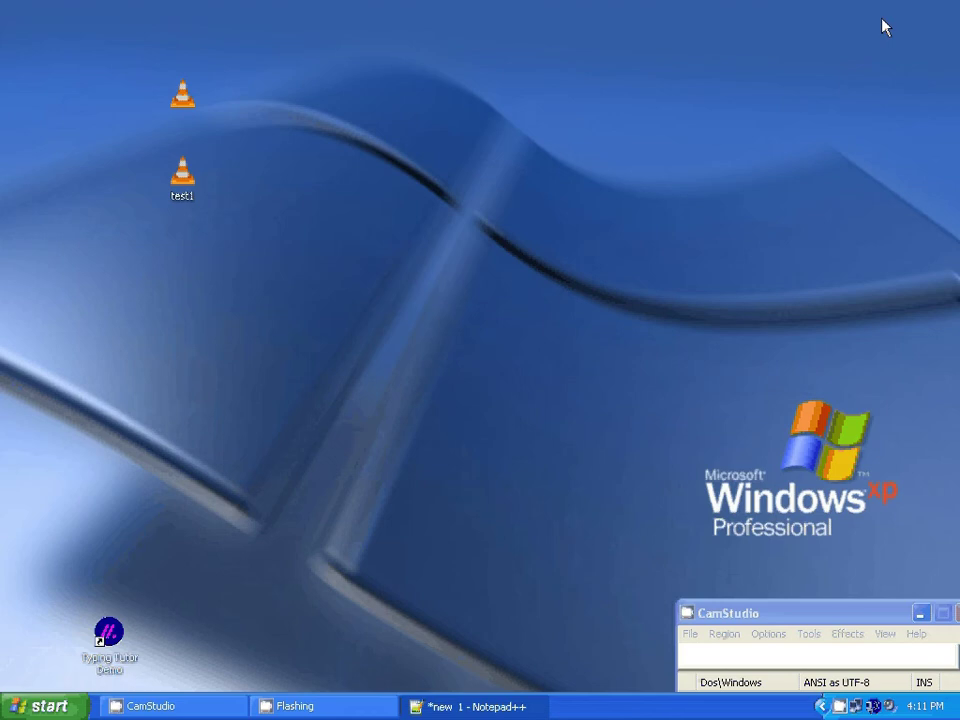
{"action": "right_click", "coordinate": [420, 252]}
{"action": "left_click", "coordinate": [495, 280]}
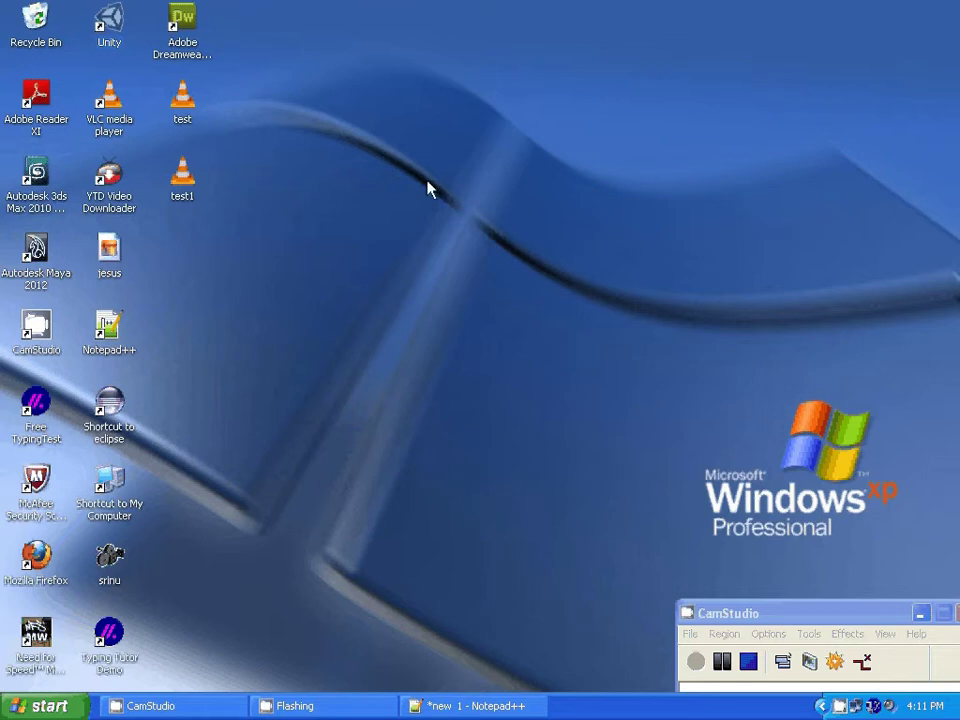
Launch Unity from its desktop shortcut and dismiss the Windows Security Alert.
{"action": "right_click", "coordinate": [110, 30]}
{"action": "left_click", "coordinate": [193, 41]}
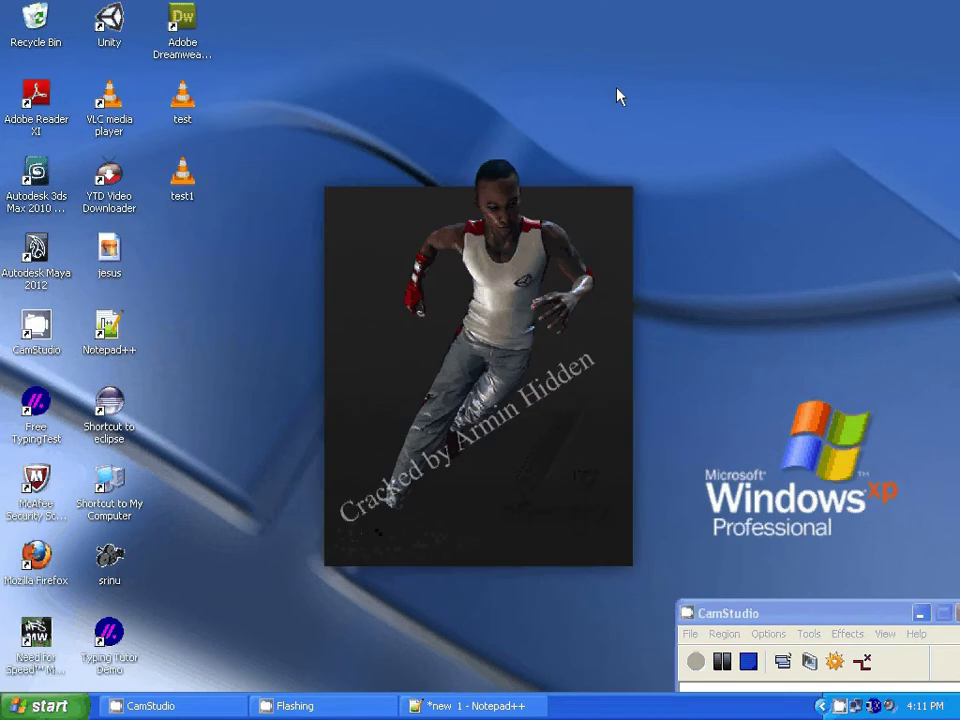
{"action": "left_click", "coordinate": [668, 228]}
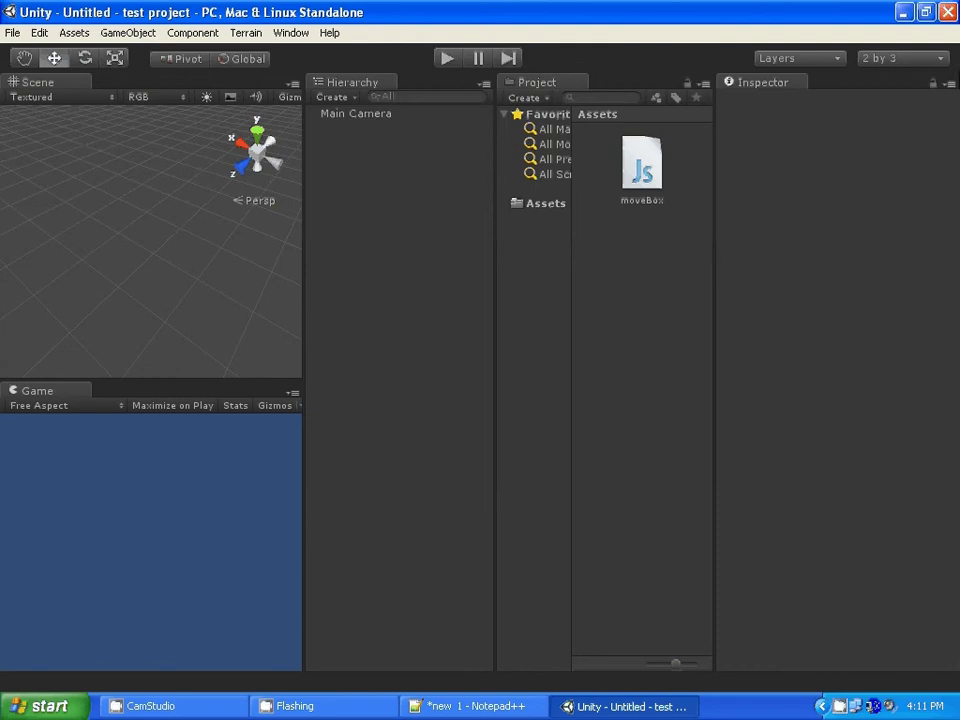
Switch the editor to the Default layout and create a new untitled scene.
{"action": "left_click", "coordinate": [940, 58]}
{"action": "left_click", "coordinate": [739, 106]}
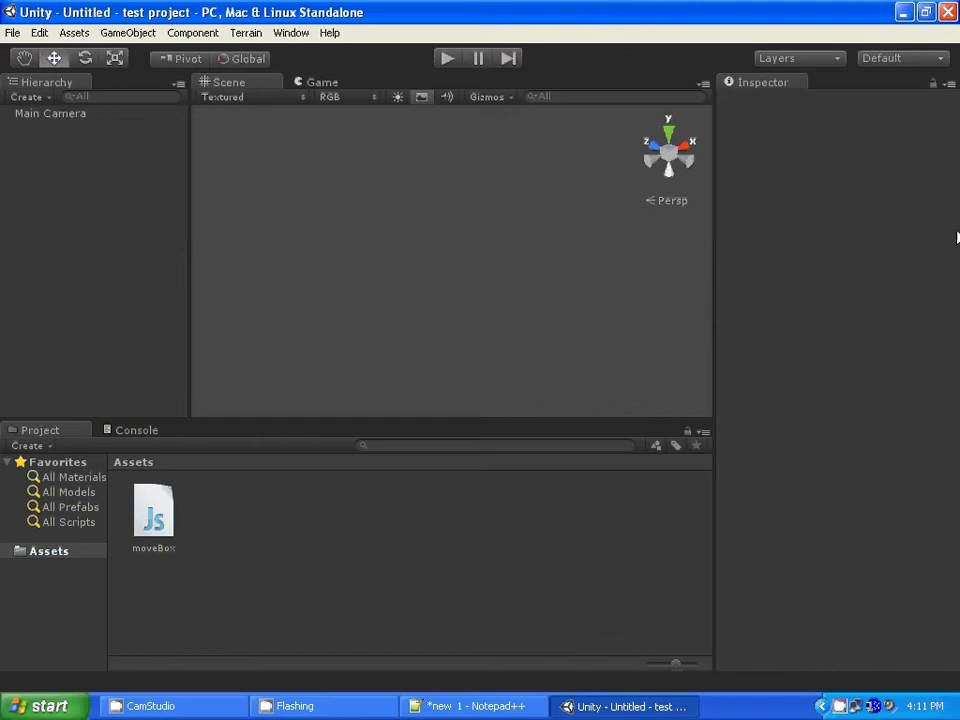
{"action": "left_click", "coordinate": [13, 34]}
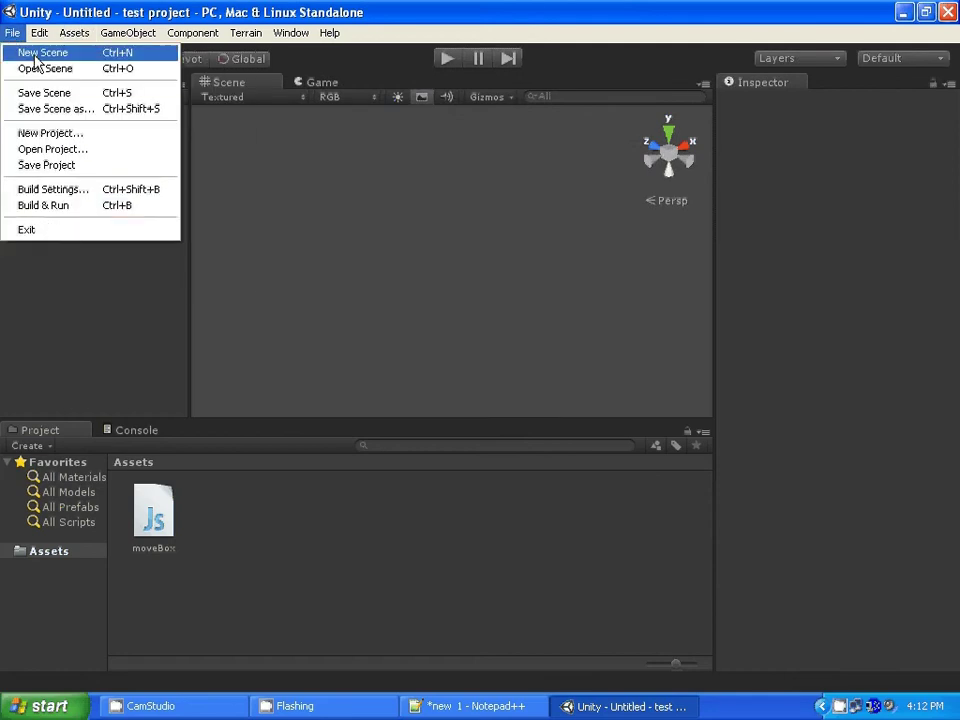
{"action": "left_click", "coordinate": [45, 52]}
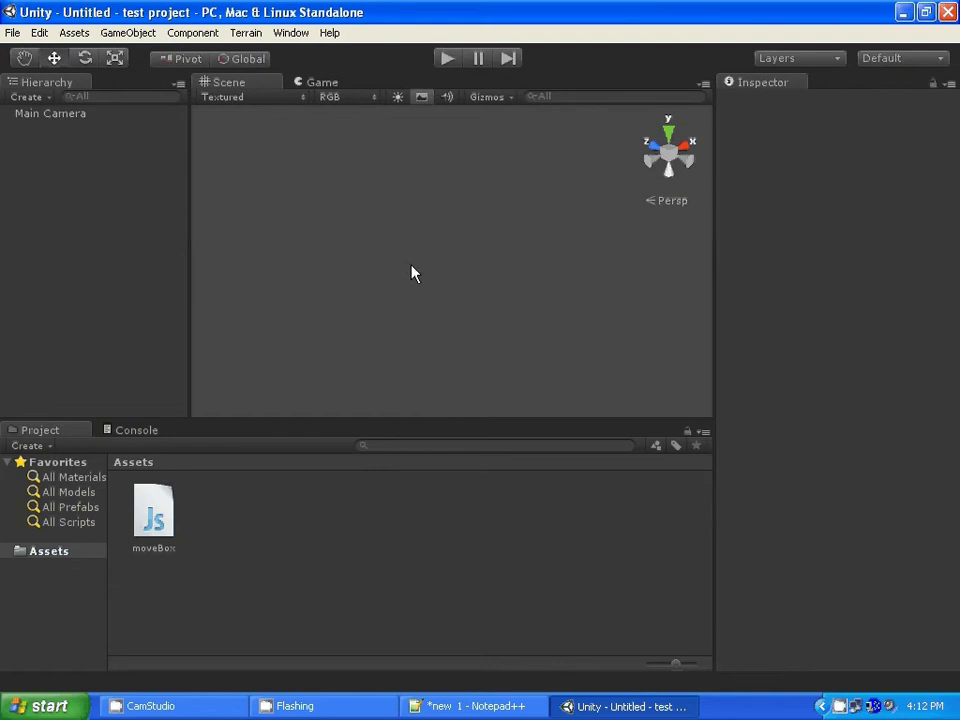
Toggle scene effects to reveal the ground grid and orbit the Scene view around it.
{"action": "left_click_drag", "start_coordinate": [289, 199], "coordinate": [678, 310]}
{"action": "left_click", "coordinate": [420, 101]}
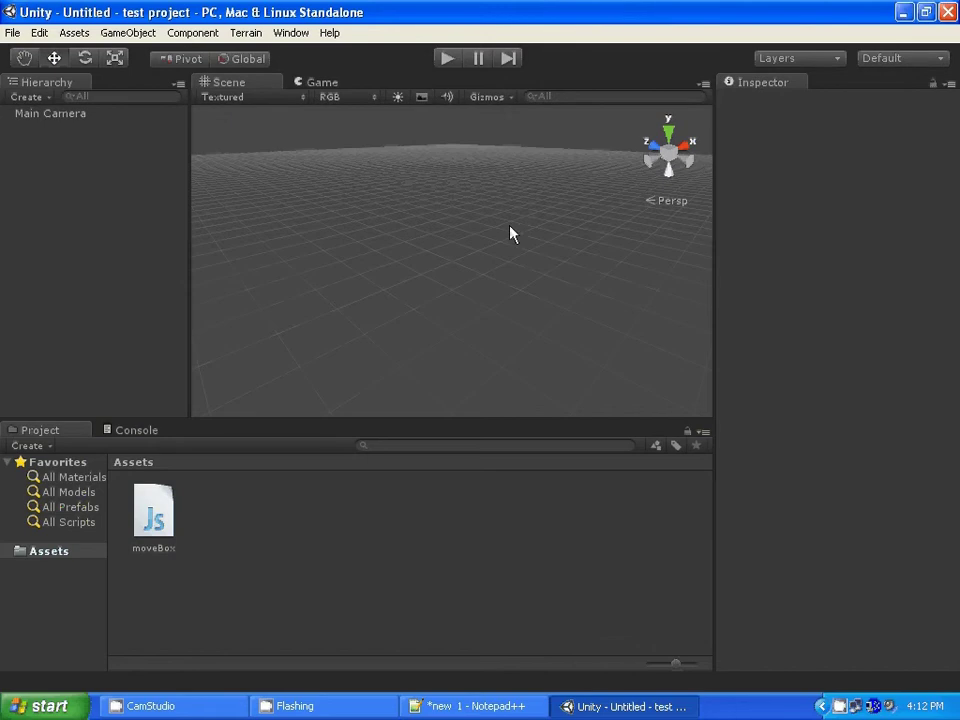
{"action": "mouse_move", "coordinate": [540, 300]}
{"action": "left_mouse_down", "text": "alt"}
{"action": "mouse_move", "coordinate": [614, 400]}
{"action": "mouse_move", "coordinate": [388, 227]}
{"action": "left_mouse_up", "text": "alt"}
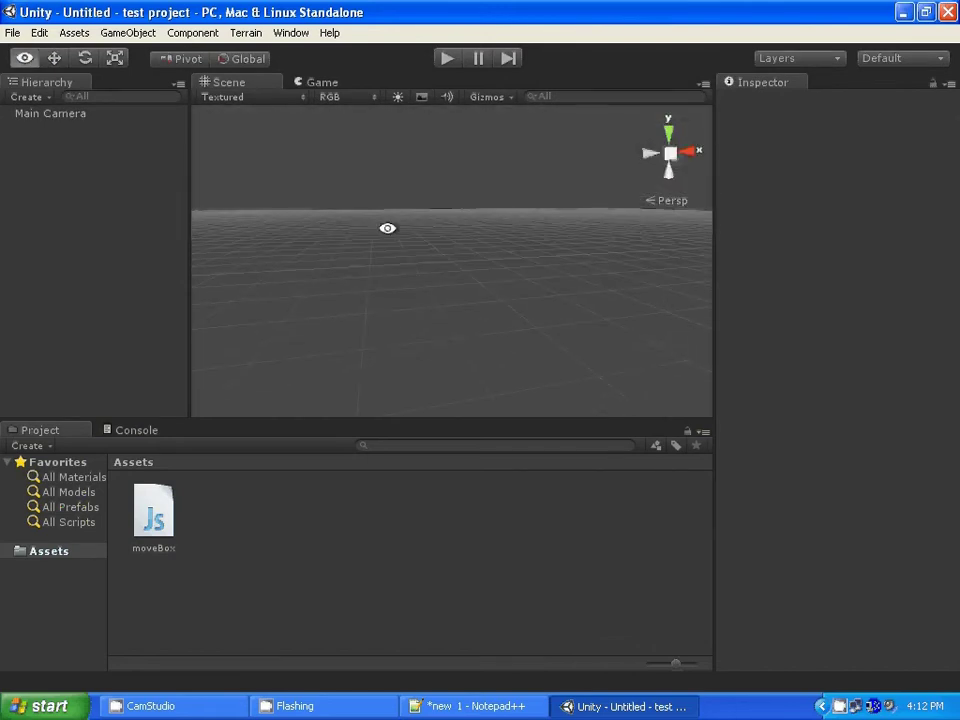
{"action": "mouse_move", "coordinate": [388, 227]}
{"action": "right_mouse_down", "text": "alt"}
{"action": "mouse_move", "coordinate": [838, 263]}
{"action": "mouse_move", "coordinate": [266, 221]}
{"action": "right_mouse_up", "text": "alt"}
{"action": "left_click_drag", "start_coordinate": [266, 221], "coordinate": [356, 223], "text": "alt"}
{"action": "left_click", "coordinate": [420, 97]}
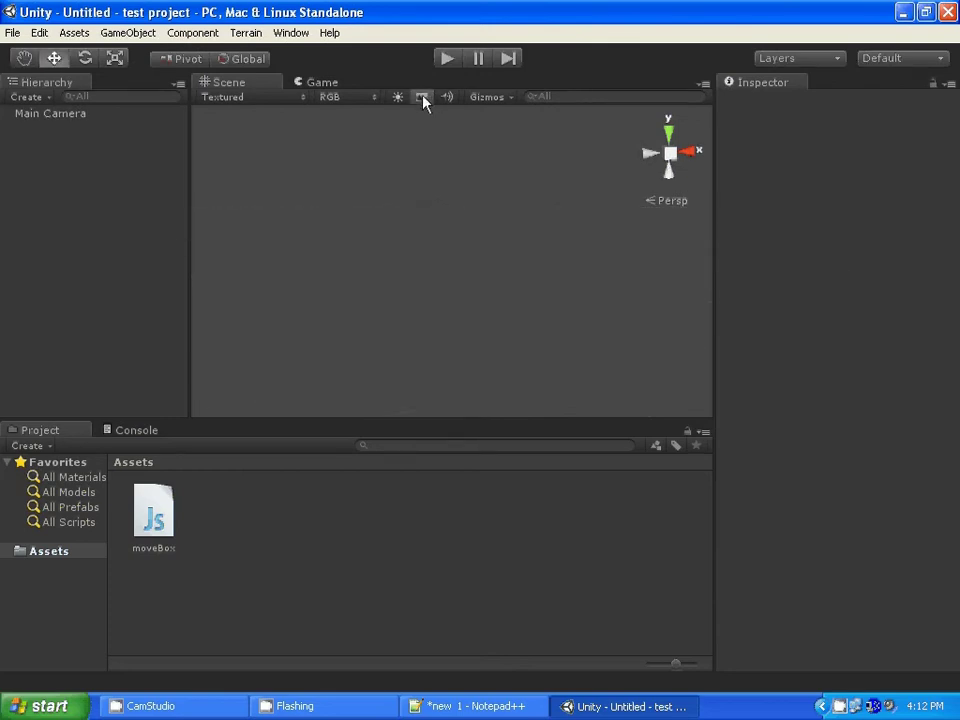
{"action": "left_click", "coordinate": [420, 97]}
{"action": "left_click_drag", "start_coordinate": [374, 251], "coordinate": [401, 251], "text": "alt"}
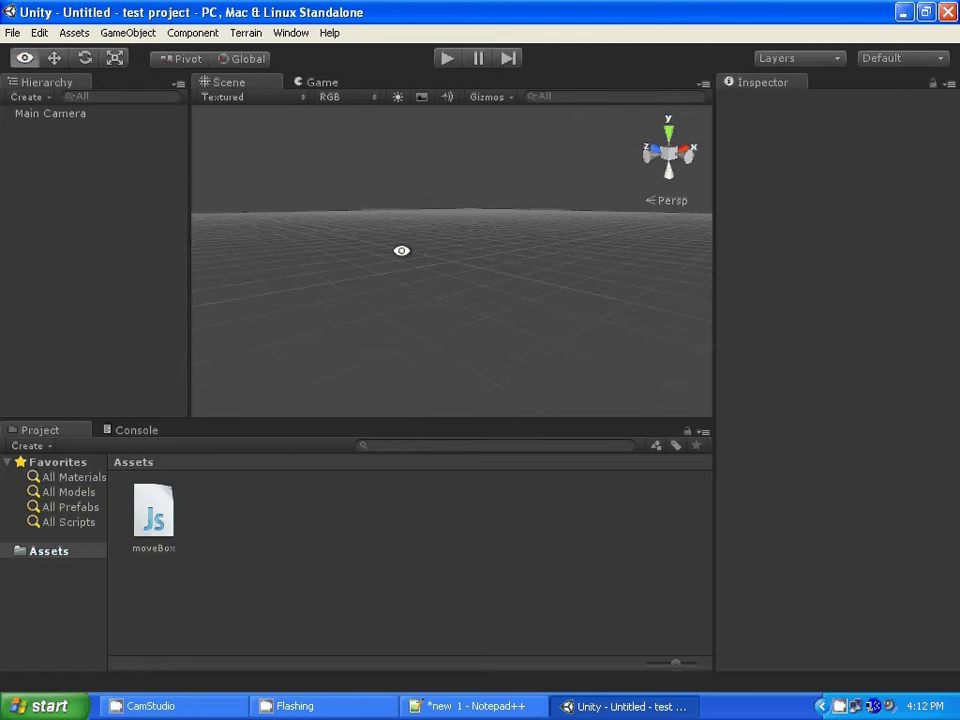
{"action": "right_click_drag", "start_coordinate": [401, 251], "coordinate": [429, 229], "text": "alt"}
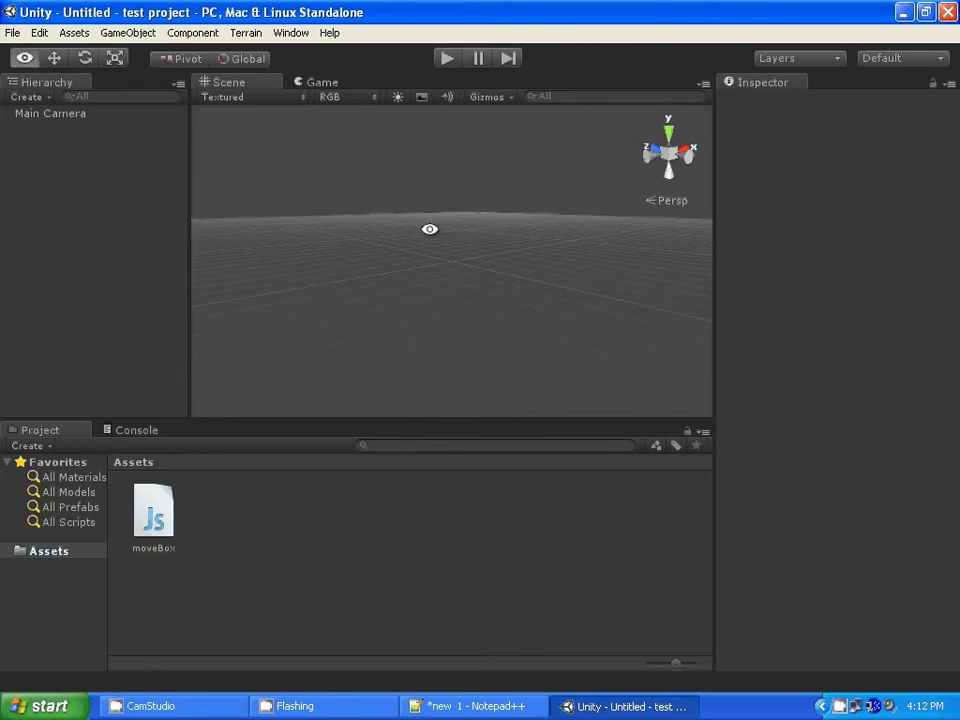
Locate and inspect the Main Camera at 0, 1, -10 in the Scene view.
{"action": "left_click", "coordinate": [77, 115]}
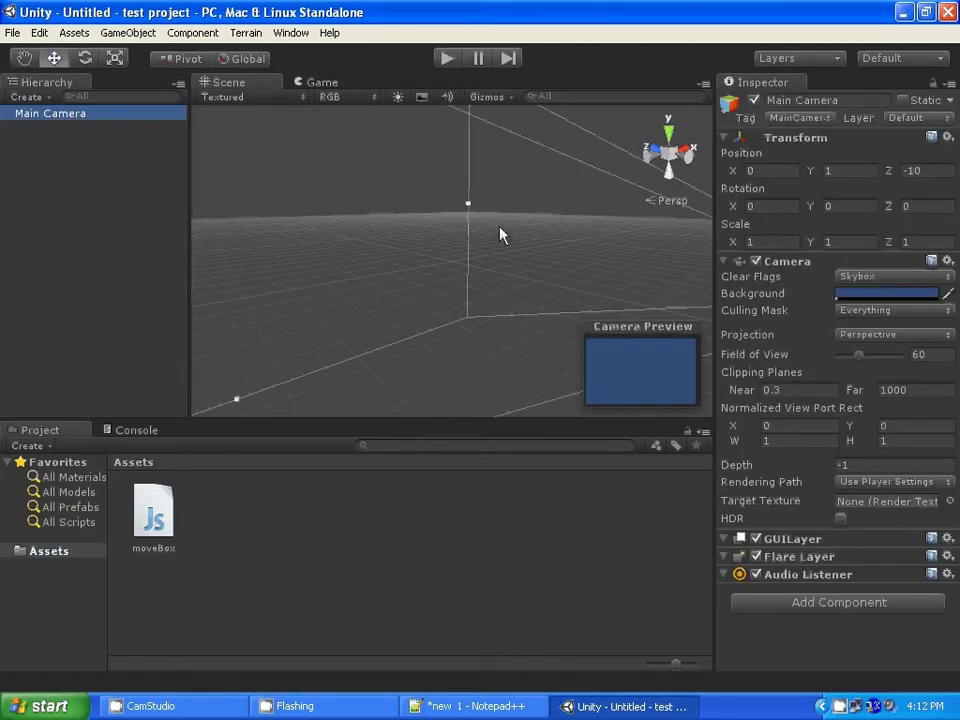
{"action": "left_click", "coordinate": [410, 201]}
{"action": "mouse_move", "coordinate": [572, 225]}
{"action": "left_mouse_down", "text": "alt"}
{"action": "mouse_move", "coordinate": [306, 139]}
{"action": "mouse_move", "coordinate": [354, 249]}
{"action": "mouse_move", "coordinate": [476, 236]}
{"action": "left_mouse_up", "text": "alt"}
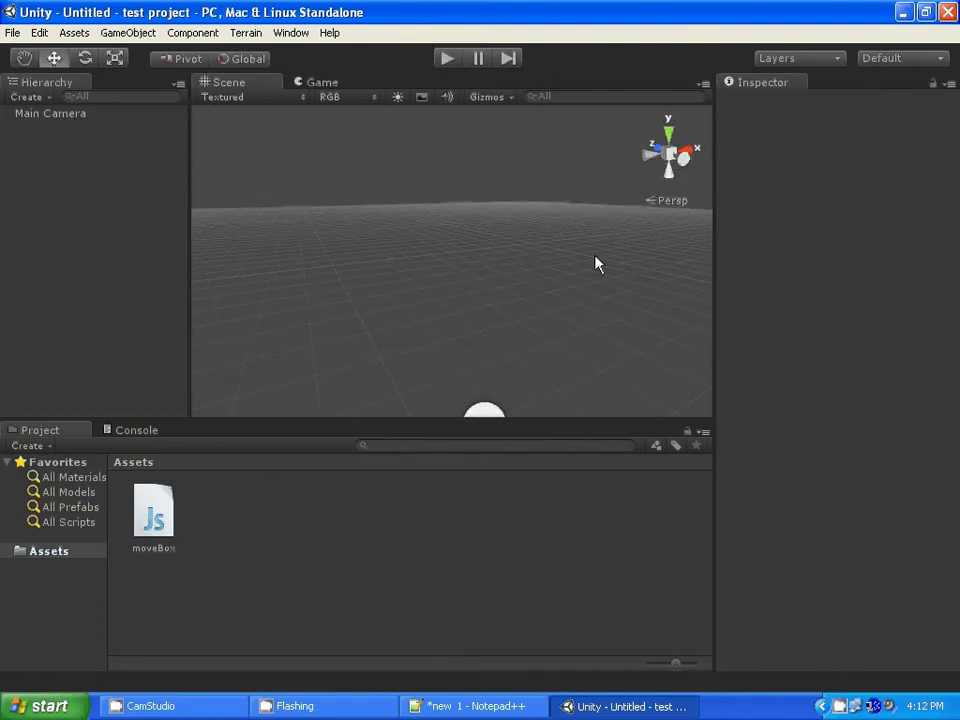
{"action": "left_click_drag", "start_coordinate": [596, 264], "coordinate": [399, 214], "text": "alt"}
{"action": "left_click", "coordinate": [459, 308]}
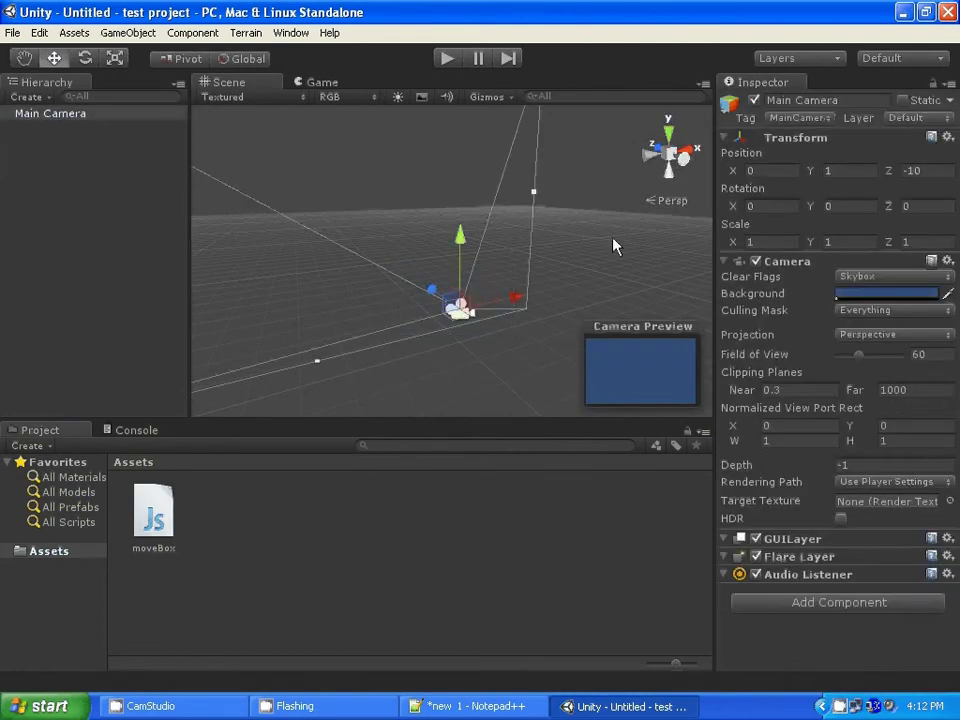
{"action": "left_click", "coordinate": [574, 240]}
{"action": "left_click", "coordinate": [459, 308]}
{"action": "left_click", "coordinate": [384, 142]}
{"action": "mouse_move", "coordinate": [362, 268]}
{"action": "left_mouse_down", "text": "alt"}
{"action": "mouse_move", "coordinate": [528, 295]}
{"action": "mouse_move", "coordinate": [476, 270]}
{"action": "left_mouse_up", "text": "alt"}
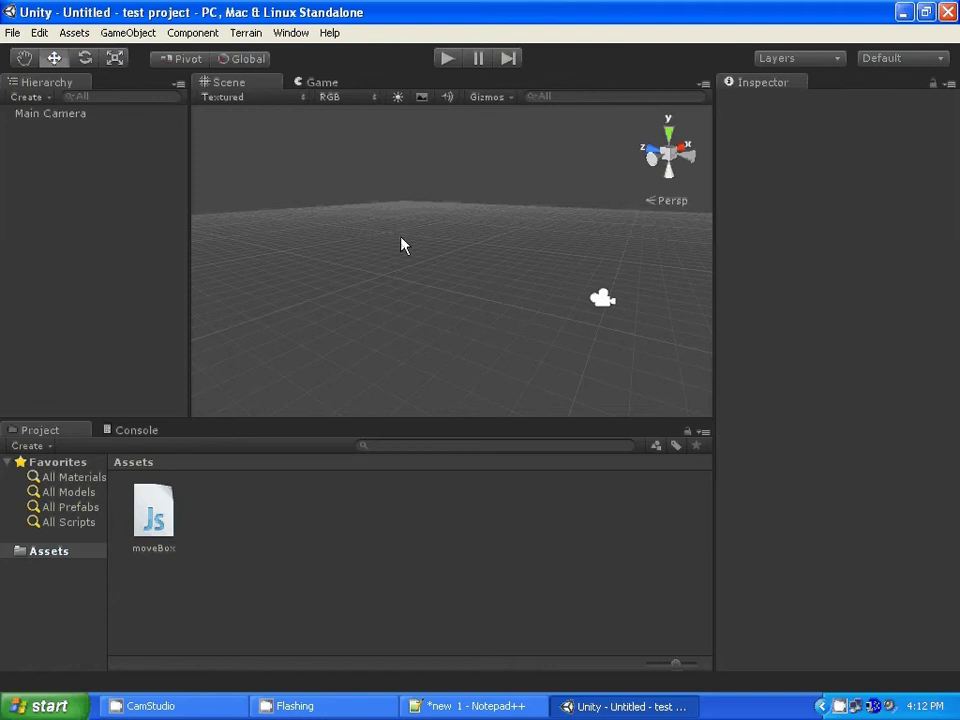
{"action": "left_click", "coordinate": [40, 34]}
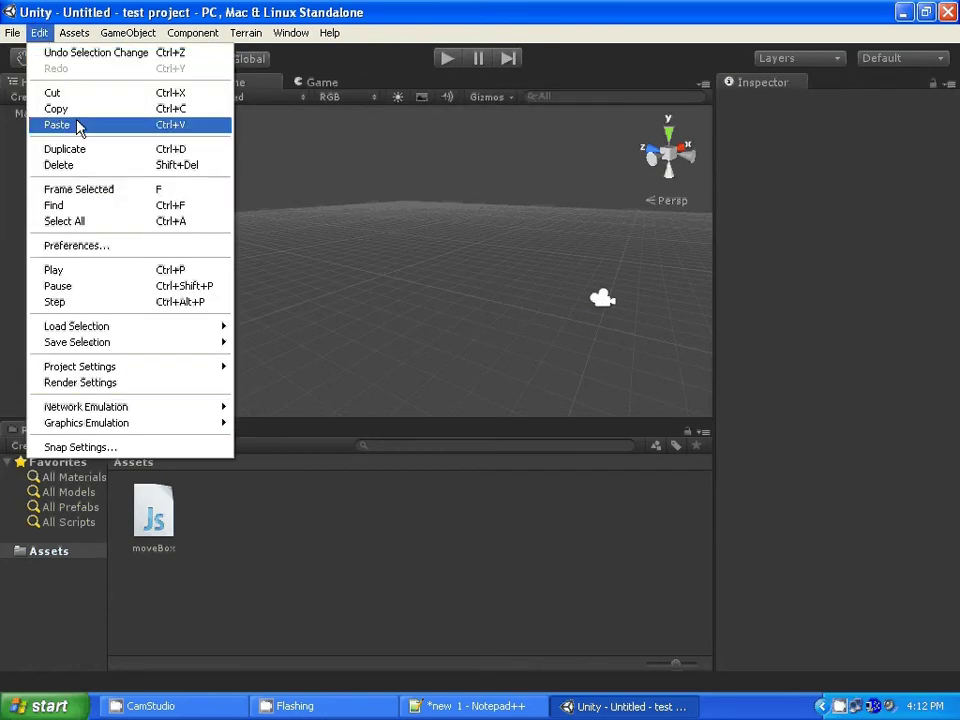
{"action": "mouse_move", "coordinate": [75, 34]}
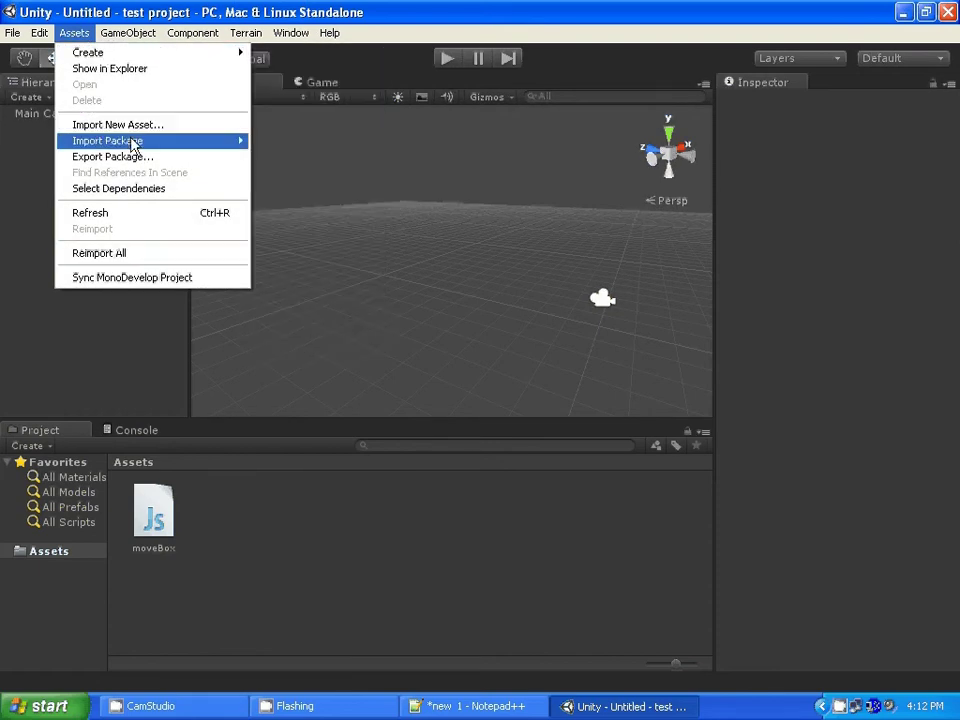
{"action": "mouse_move", "coordinate": [152, 144]}
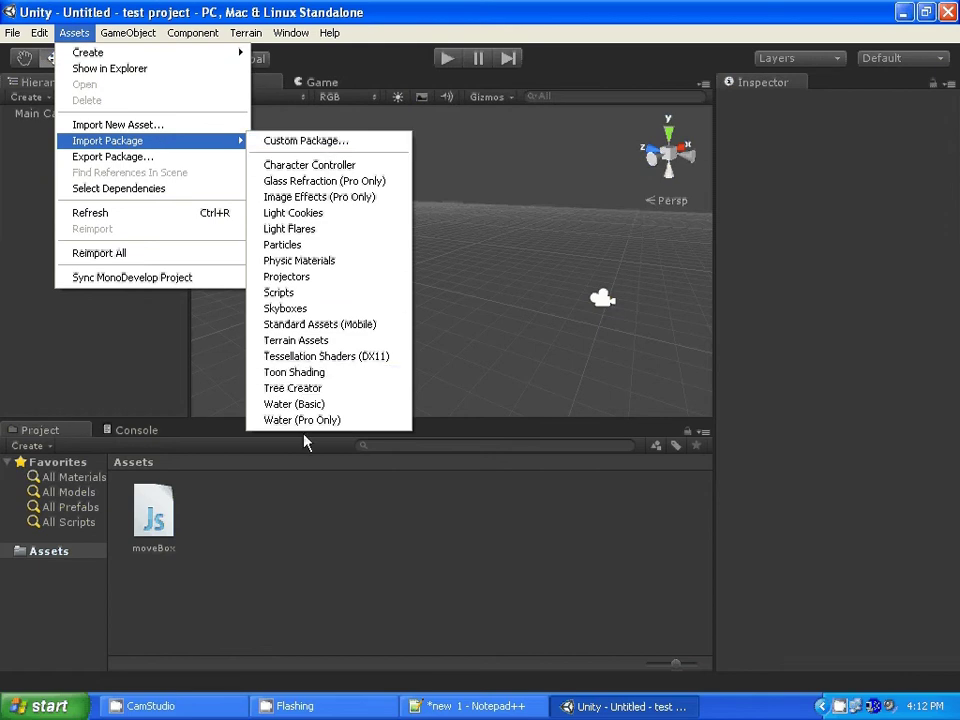
{"action": "left_click", "coordinate": [516, 249]}
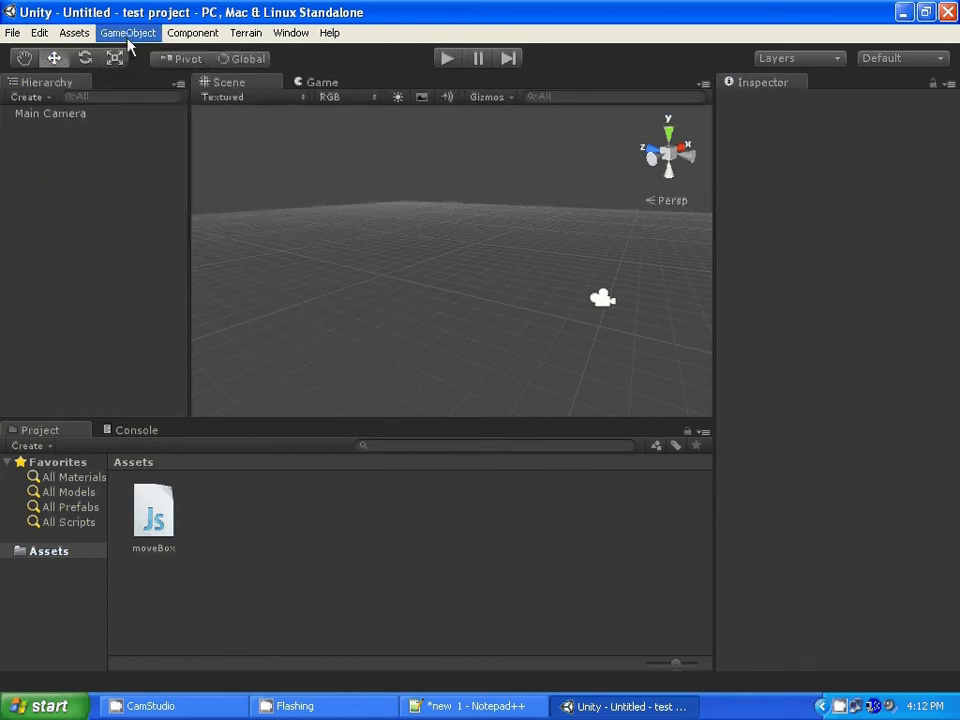
{"action": "left_click", "coordinate": [127, 38]}
{"action": "mouse_move", "coordinate": [181, 70]}
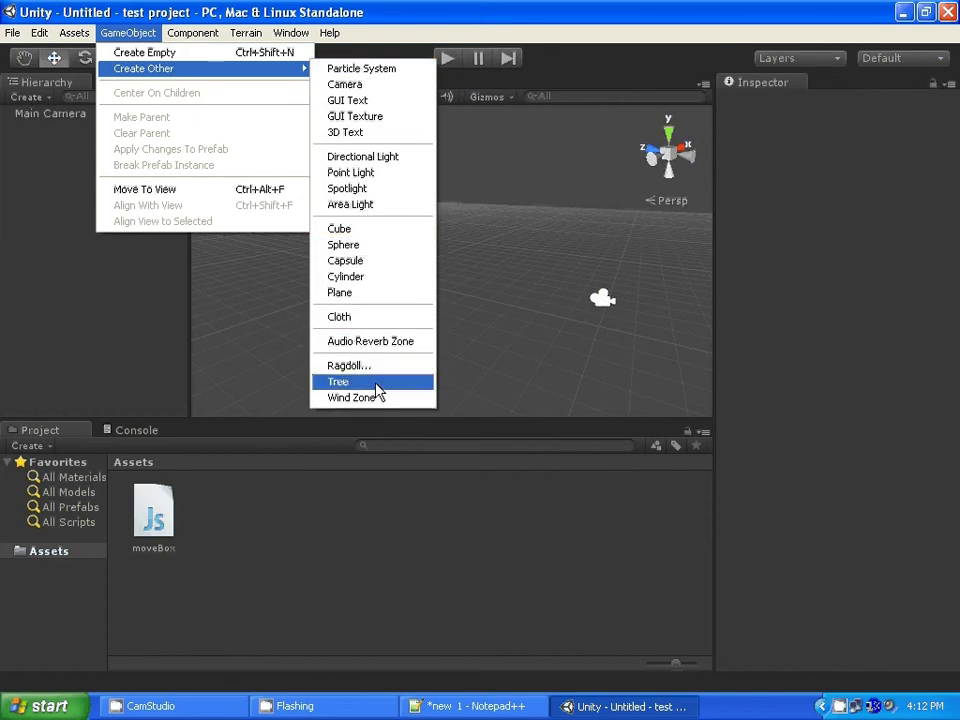
{"action": "left_click", "coordinate": [203, 18]}
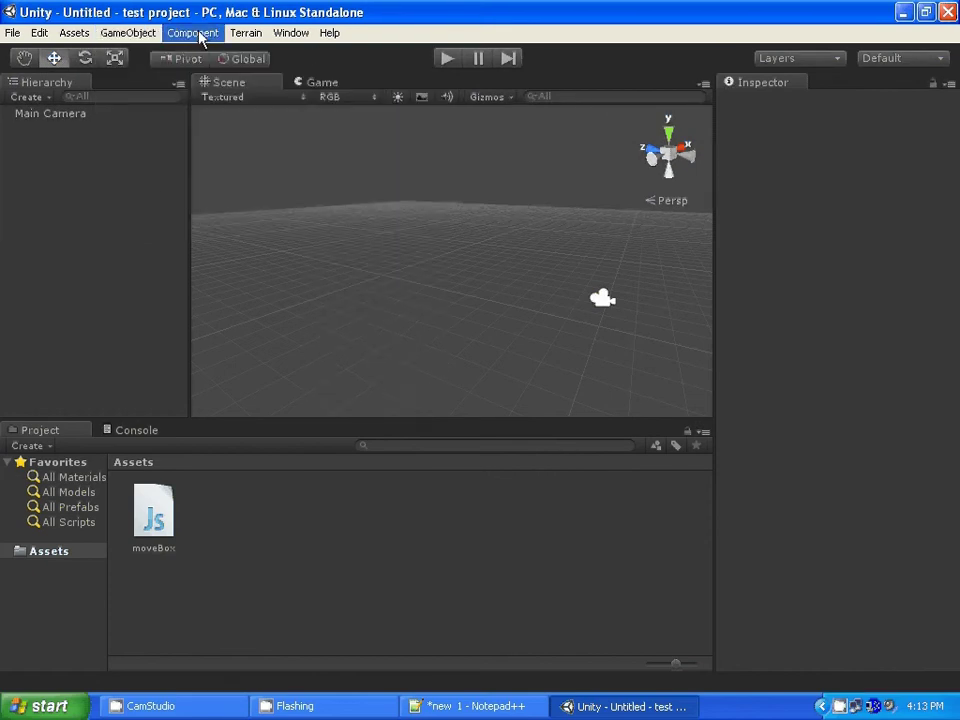
{"action": "left_click", "coordinate": [200, 36]}
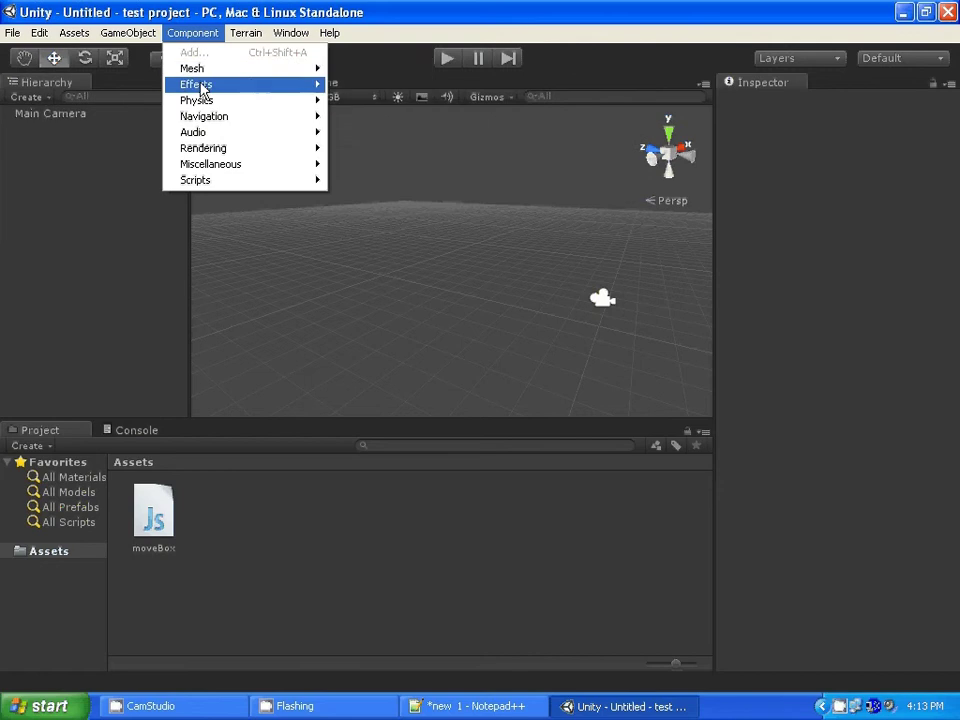
{"action": "left_click", "coordinate": [247, 35]}
{"action": "left_click", "coordinate": [294, 34]}
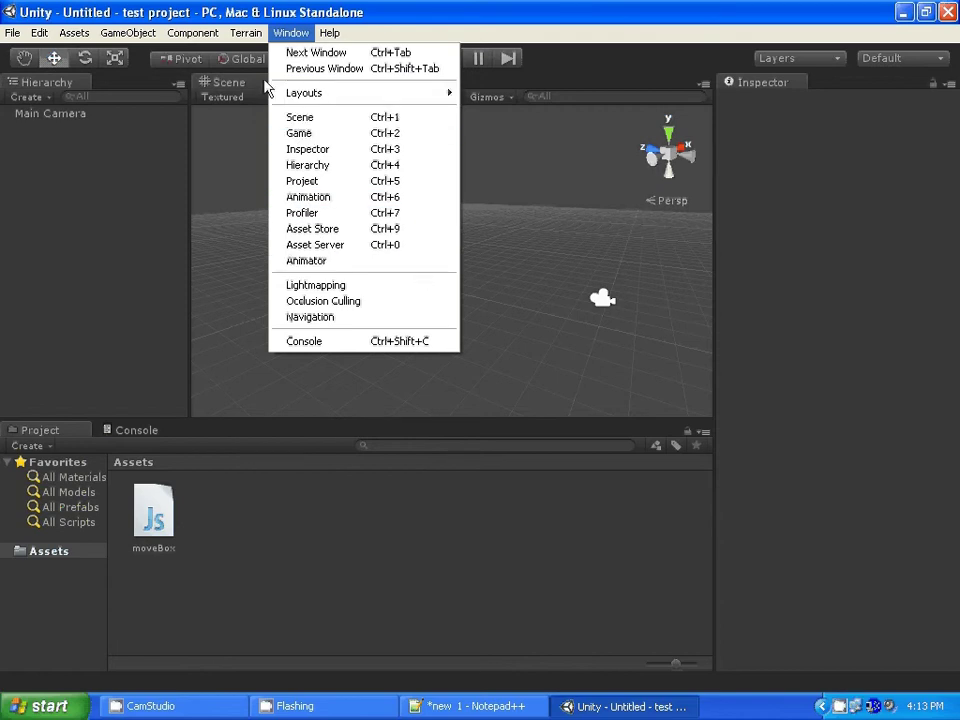
{"action": "left_click", "coordinate": [536, 201]}
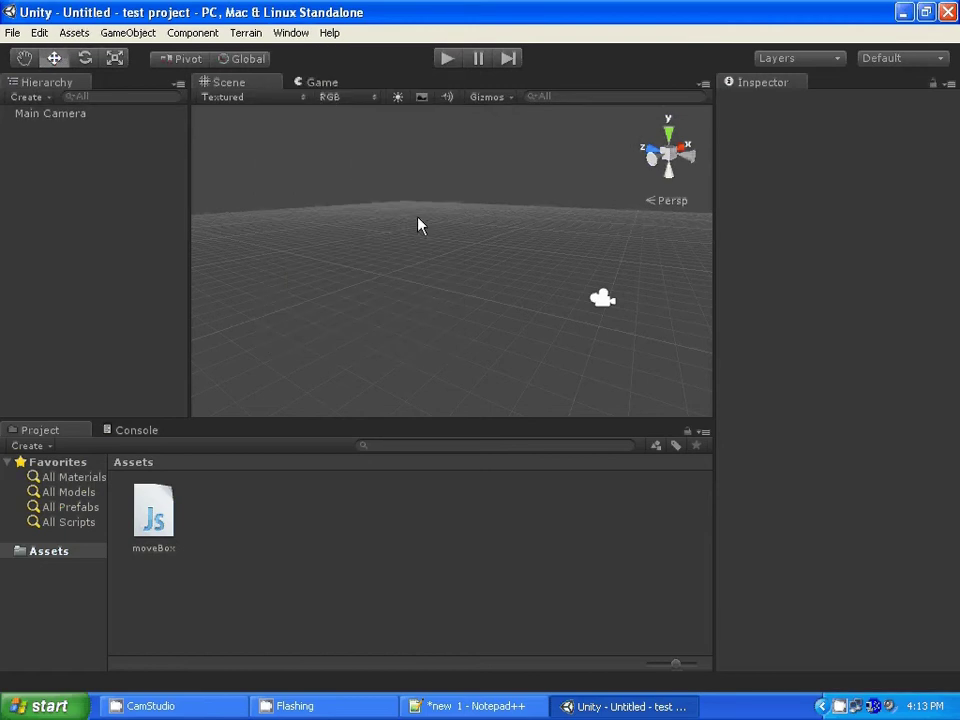
{"action": "left_click", "coordinate": [296, 33]}
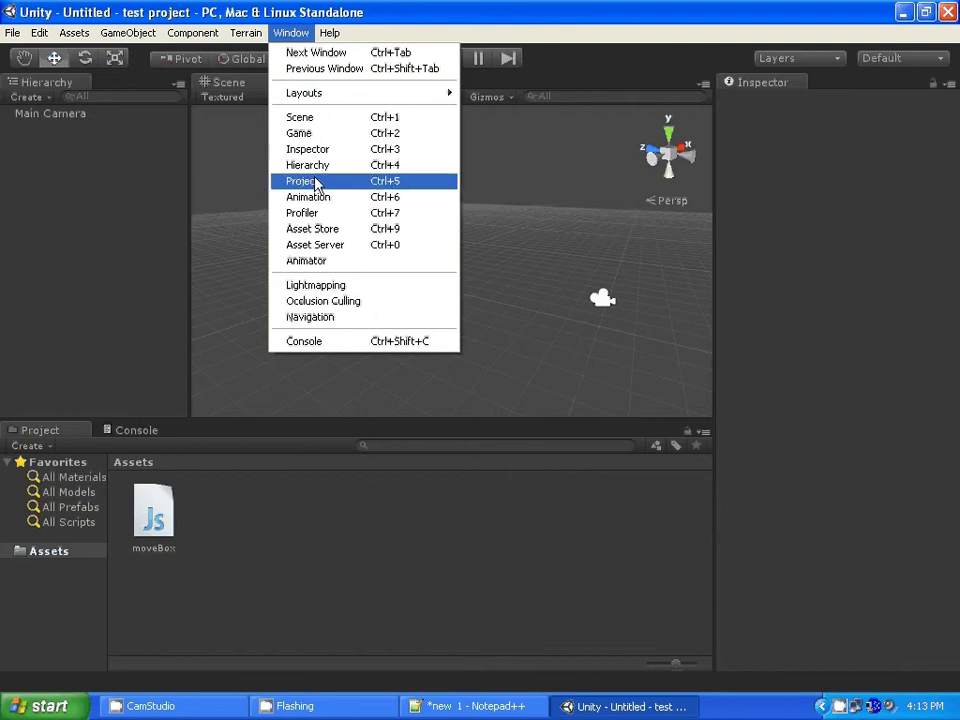
Add a Plane to the scene from the Hierarchy Create menu.
{"action": "left_click", "coordinate": [519, 116]}
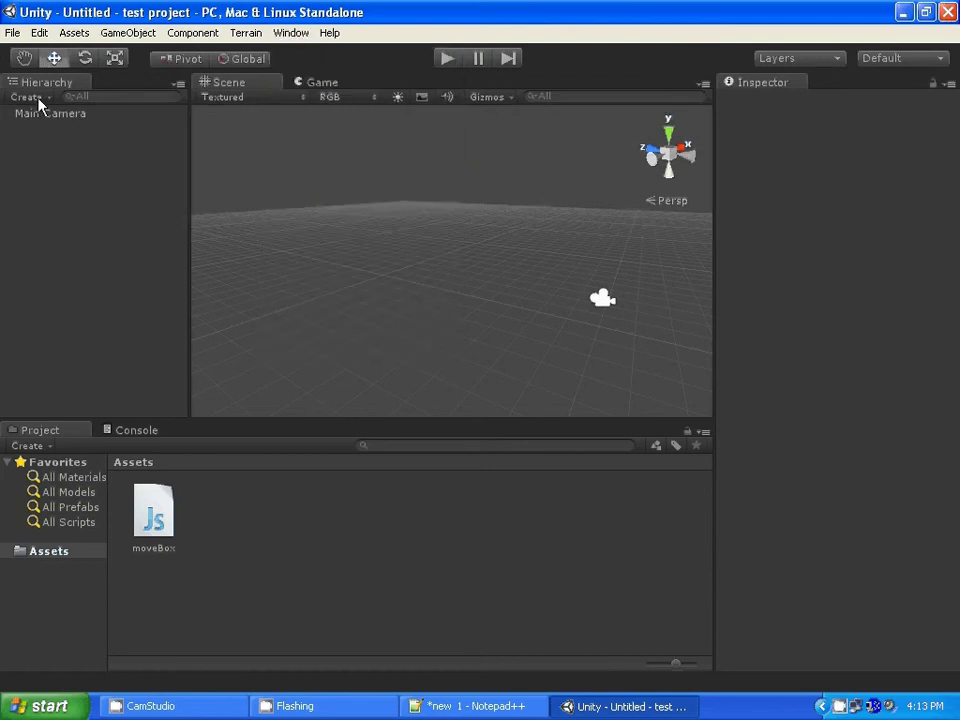
{"action": "left_click", "coordinate": [26, 97]}
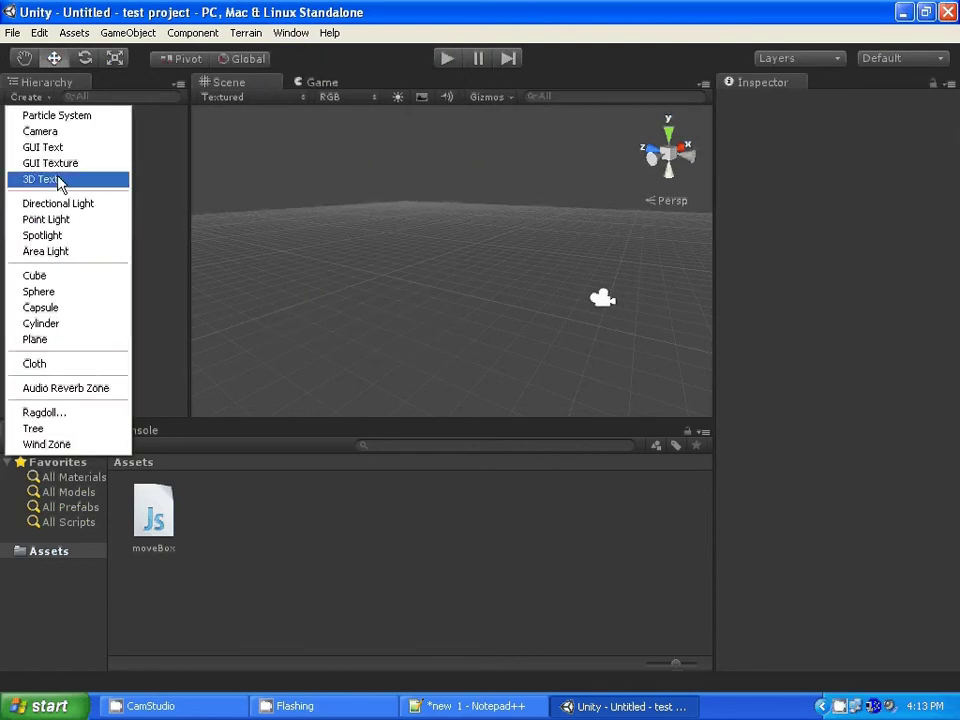
{"action": "left_click", "coordinate": [54, 341]}
{"action": "left_click", "coordinate": [576, 227]}
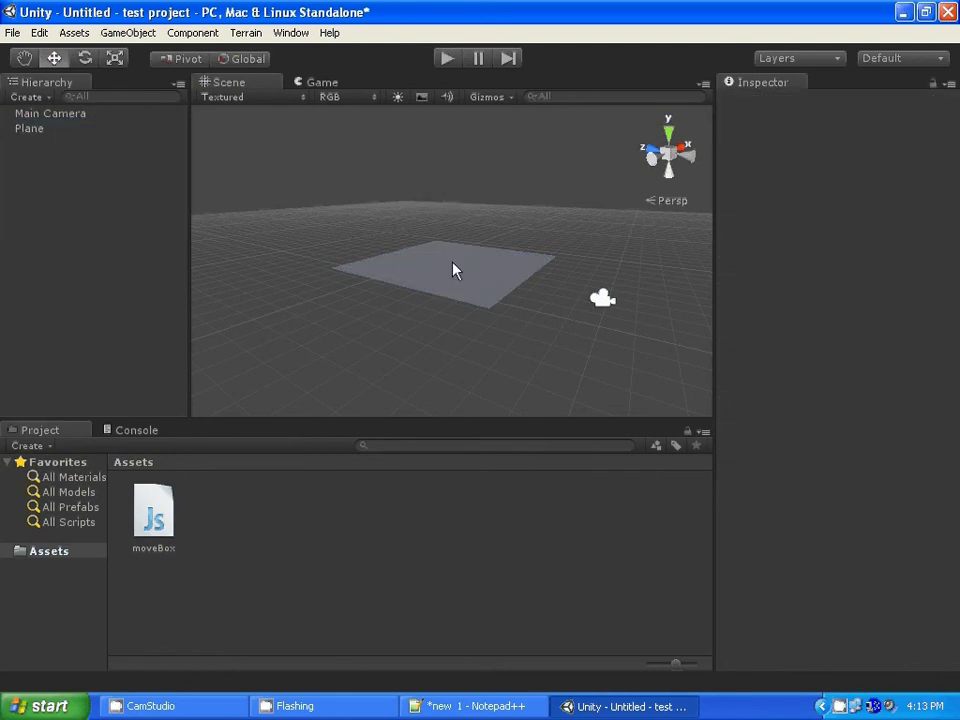
{"action": "left_click", "coordinate": [452, 268]}
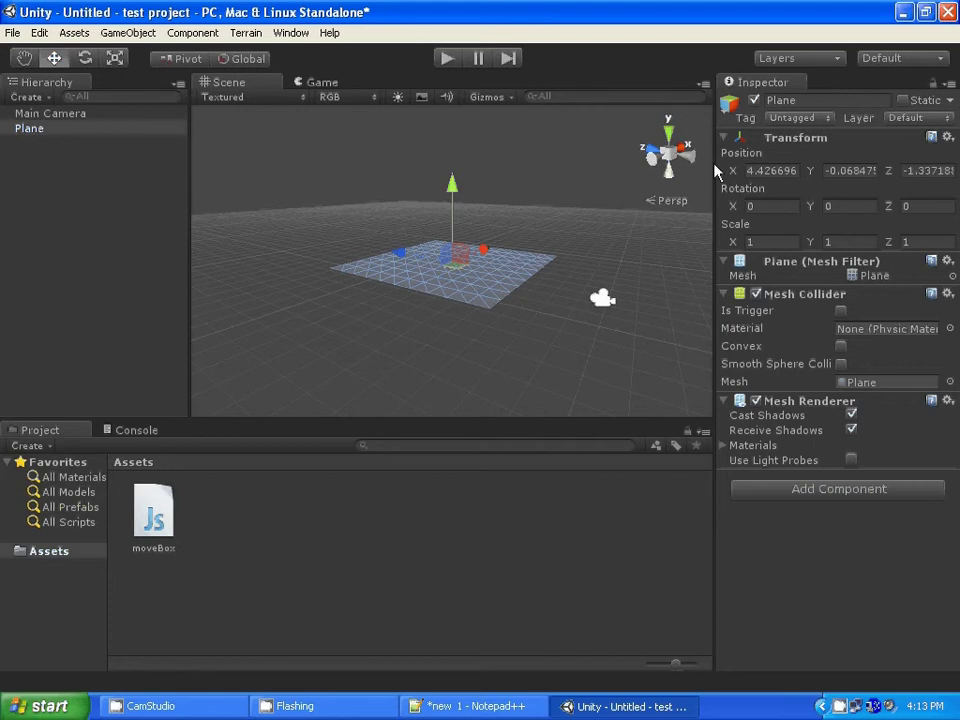
Set the plane's position to 0, 0, 0 and preview it in the Game view.
{"action": "left_click", "coordinate": [775, 171]}
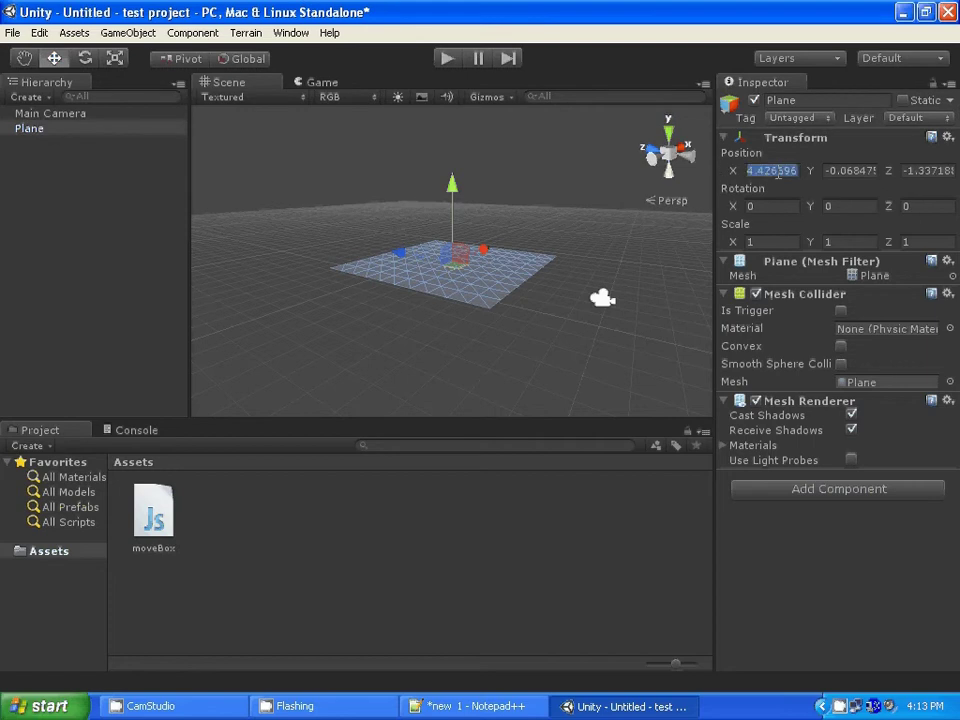
{"action": "type", "text": "0"}
{"action": "key", "text": "Return"}
{"action": "left_click", "coordinate": [848, 171]}
{"action": "type", "text": "0"}
{"action": "key", "text": "Return"}
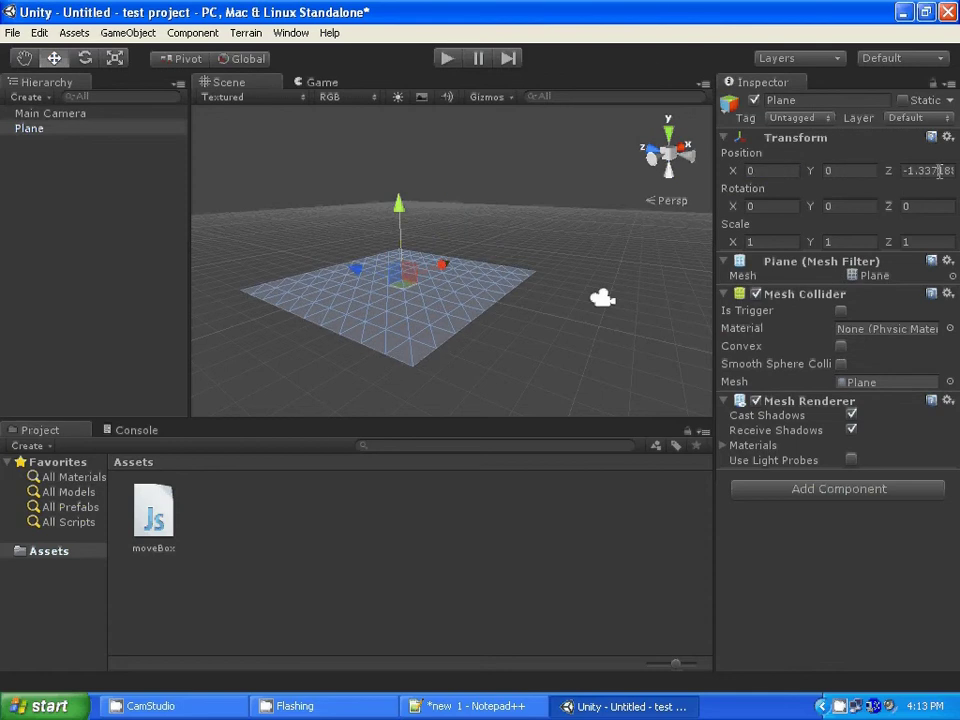
{"action": "type", "text": "0"}
{"action": "key", "text": "Return"}
{"action": "left_click", "coordinate": [330, 233]}
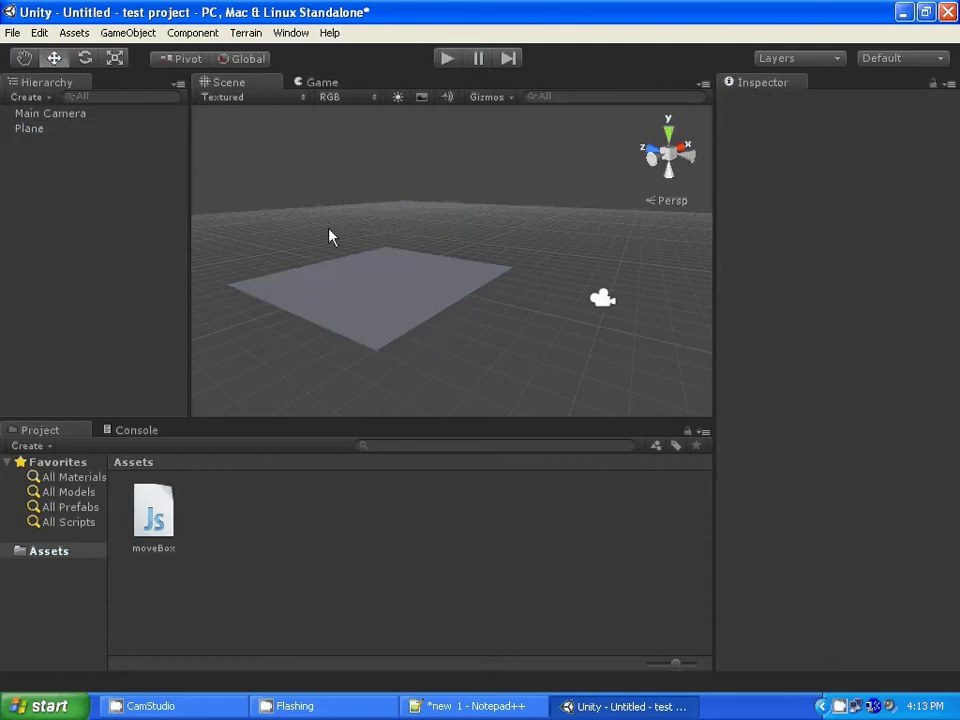
{"action": "left_click", "coordinate": [317, 84]}
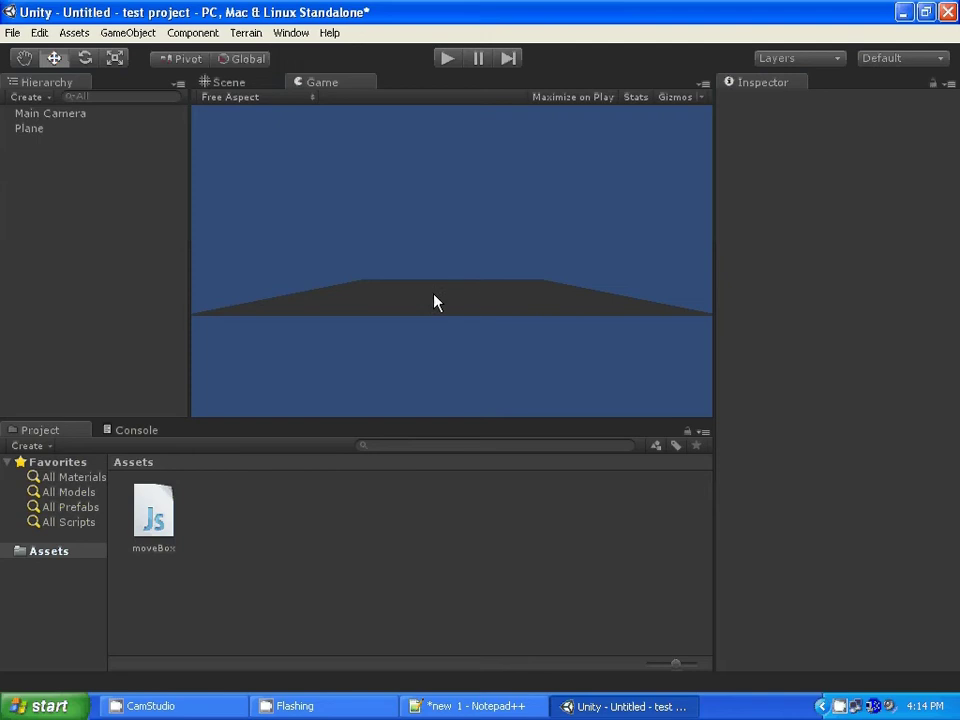
{"action": "left_click", "coordinate": [230, 84]}
Raise the plane's Y position to 0.04 and check it through the game camera.
{"action": "left_click", "coordinate": [395, 330]}
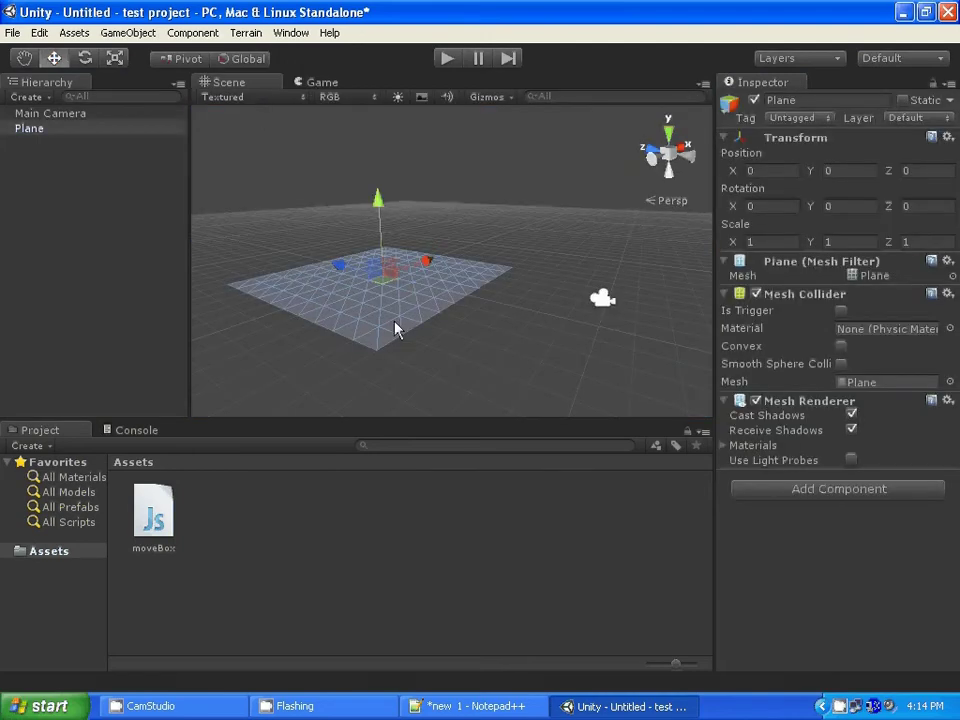
{"action": "left_click", "coordinate": [501, 231]}
{"action": "left_click", "coordinate": [389, 286]}
{"action": "left_click", "coordinate": [501, 224]}
{"action": "left_click", "coordinate": [394, 293]}
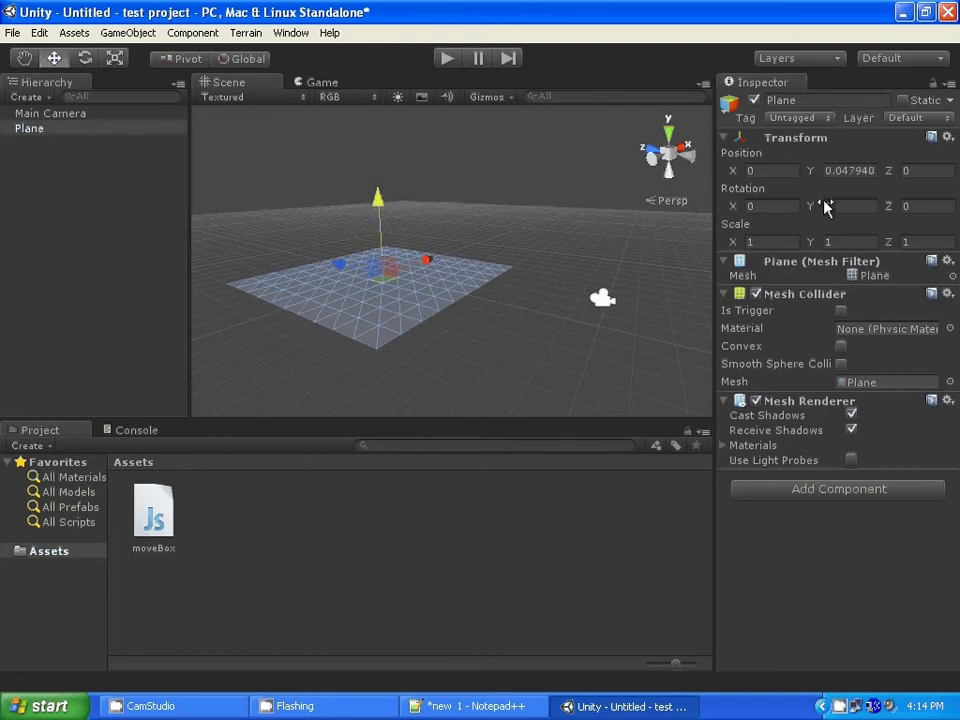
{"action": "left_click", "coordinate": [848, 168]}
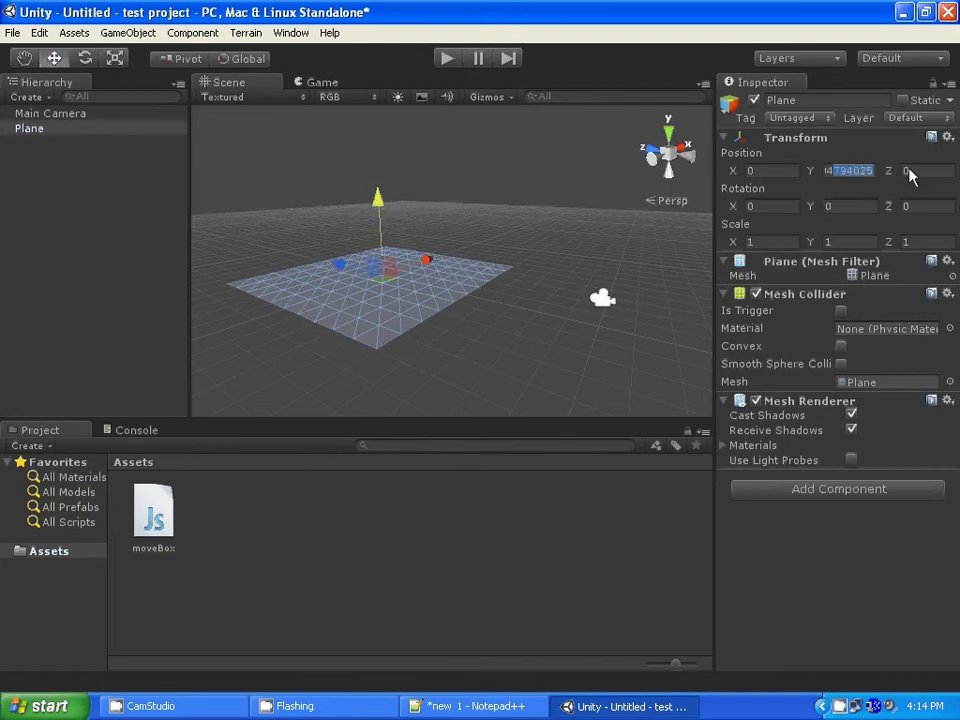
{"action": "left_click", "coordinate": [411, 206]}
{"action": "left_click", "coordinate": [419, 258]}
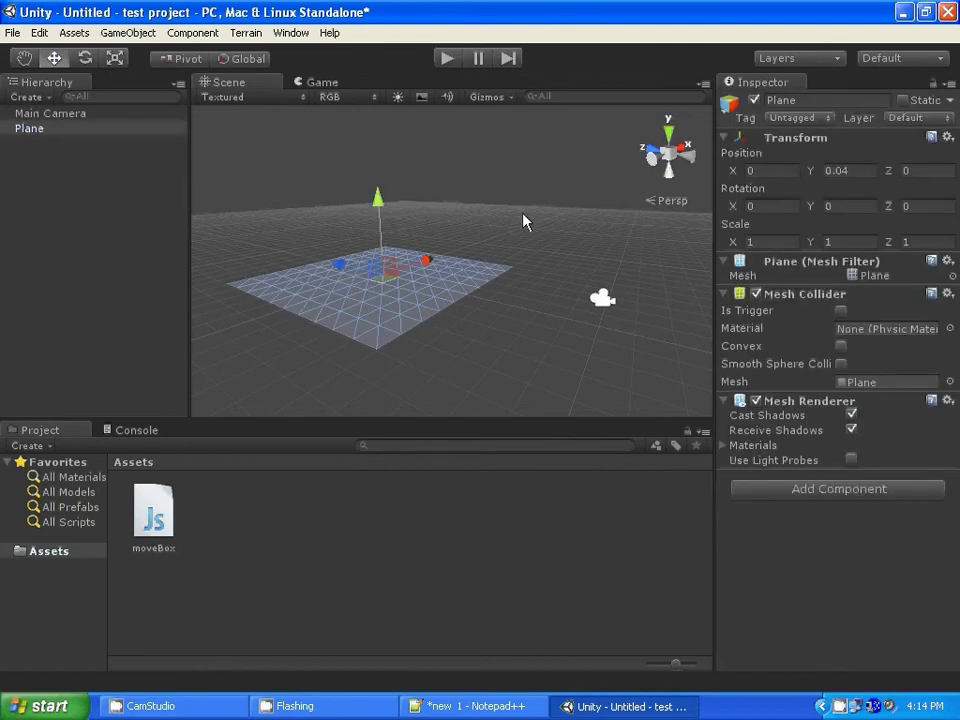
{"action": "mouse_move", "coordinate": [426, 274]}
{"action": "left_mouse_down", "text": "alt"}
{"action": "mouse_move", "coordinate": [374, 201]}
{"action": "mouse_move", "coordinate": [557, 189]}
{"action": "mouse_move", "coordinate": [343, 296]}
{"action": "mouse_move", "coordinate": [502, 175]}
{"action": "mouse_move", "coordinate": [493, 141]}
{"action": "left_mouse_up", "text": "alt"}
{"action": "left_click", "coordinate": [557, 189]}
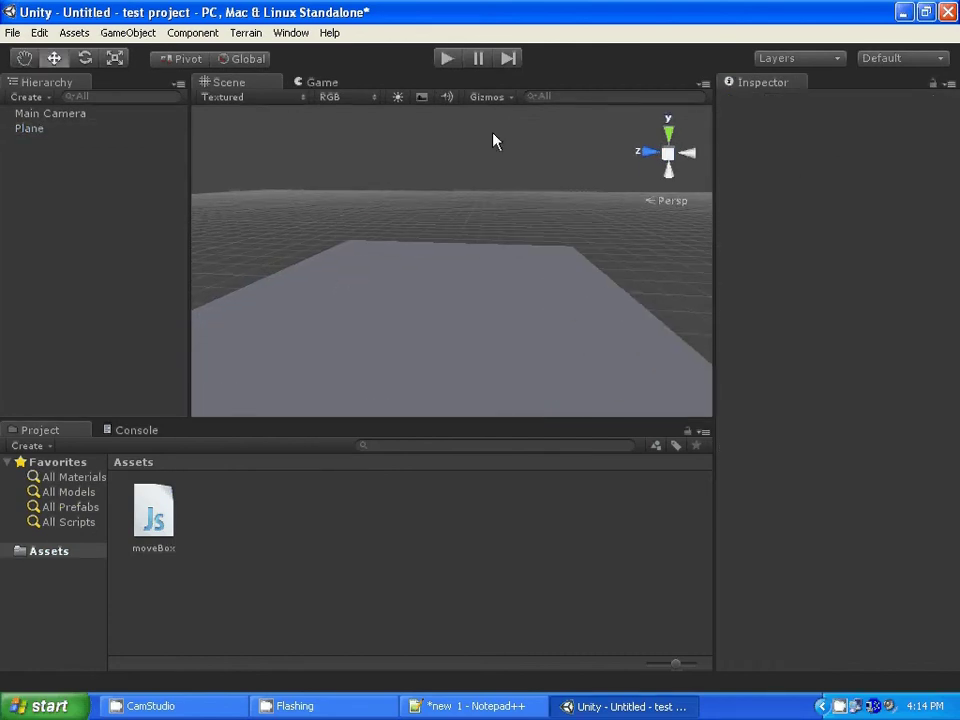
{"action": "left_click", "coordinate": [321, 84]}
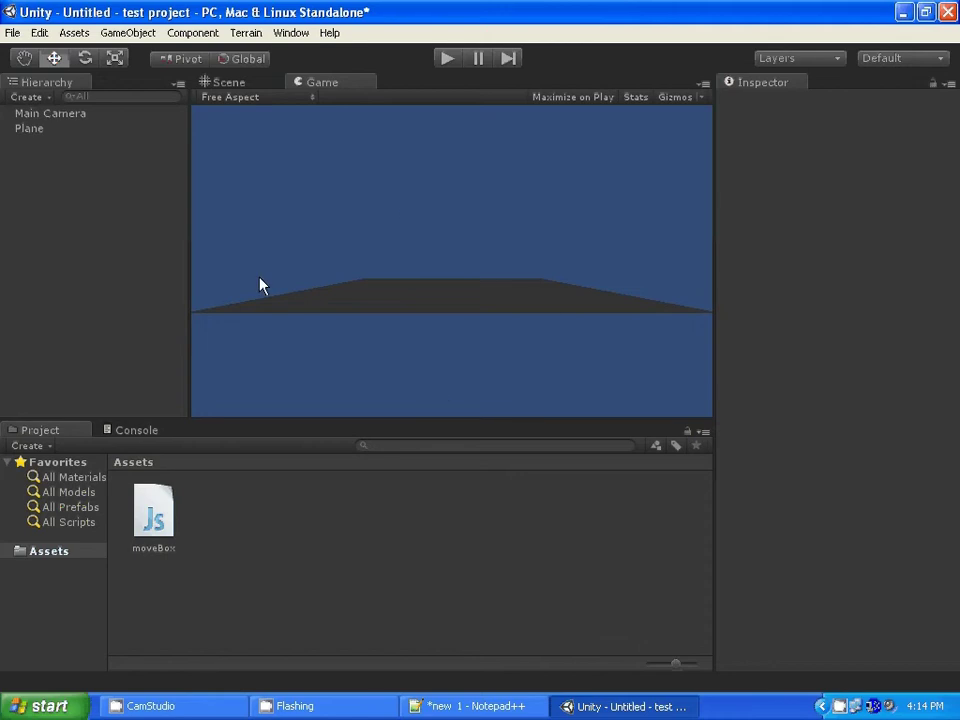
Move the Main Camera toward the plane and raise it, to about Y 1.63, Z -7.26.
{"action": "left_click", "coordinate": [229, 83]}
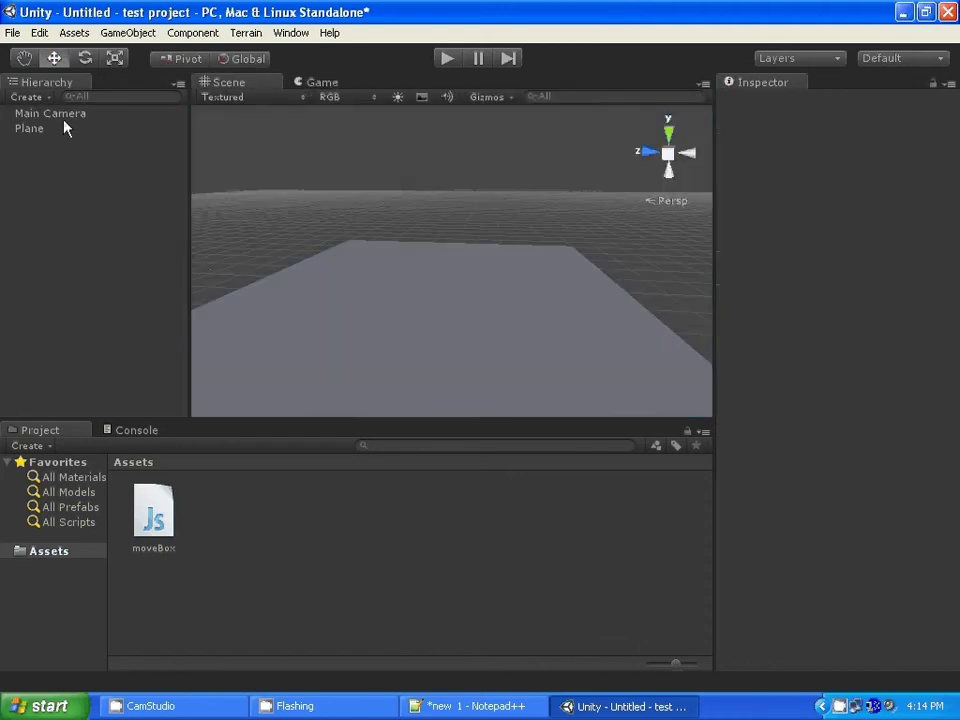
{"action": "left_click", "coordinate": [22, 130]}
{"action": "left_click", "coordinate": [46, 116]}
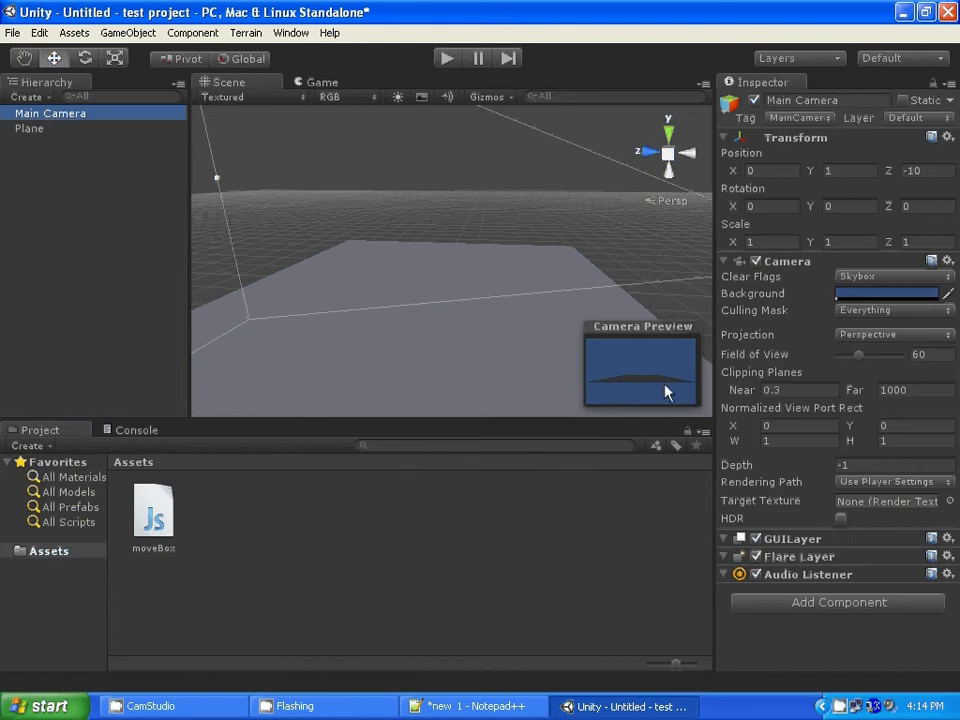
{"action": "scroll", "coordinate": [339, 214], "scroll_direction": "down", "scroll_amount": 10}
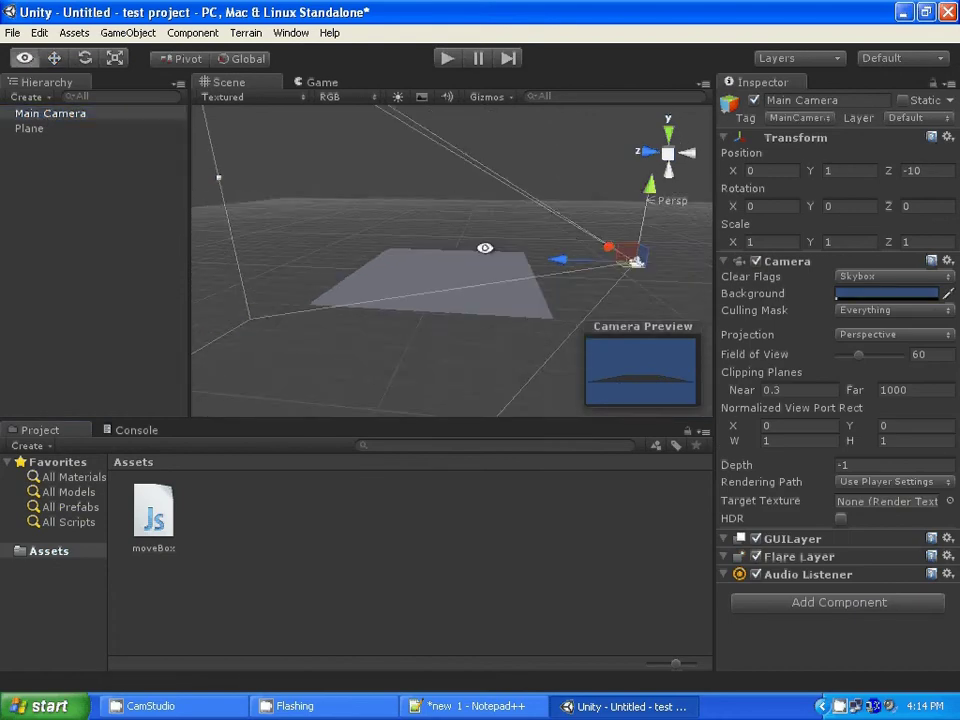
{"action": "left_click_drag", "start_coordinate": [521, 254], "coordinate": [484, 255]}
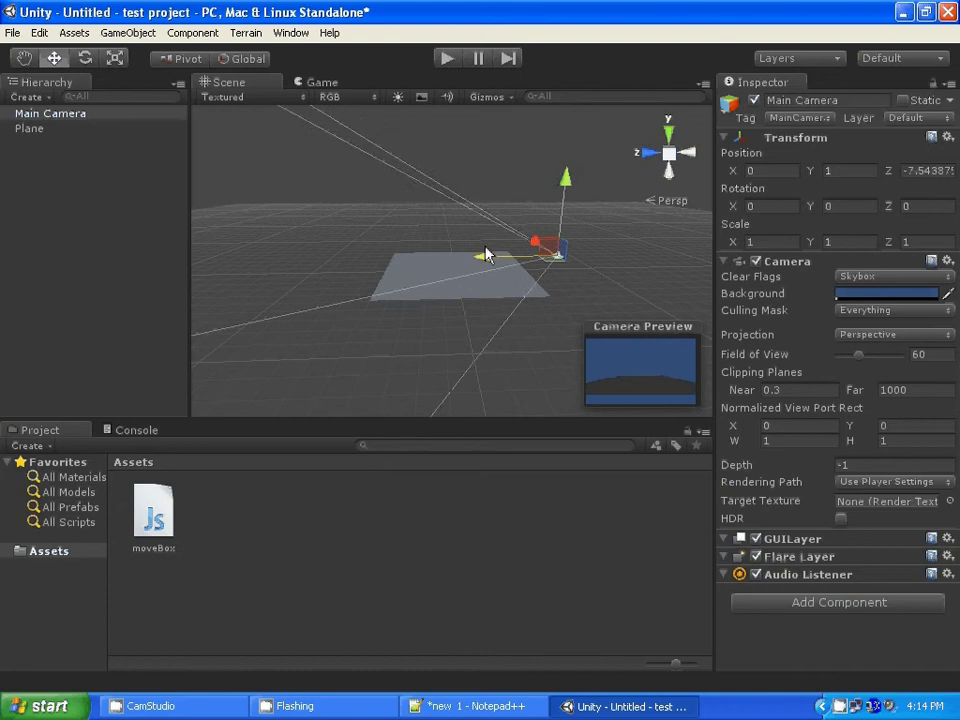
{"action": "left_click_drag", "start_coordinate": [567, 190], "coordinate": [565, 178]}
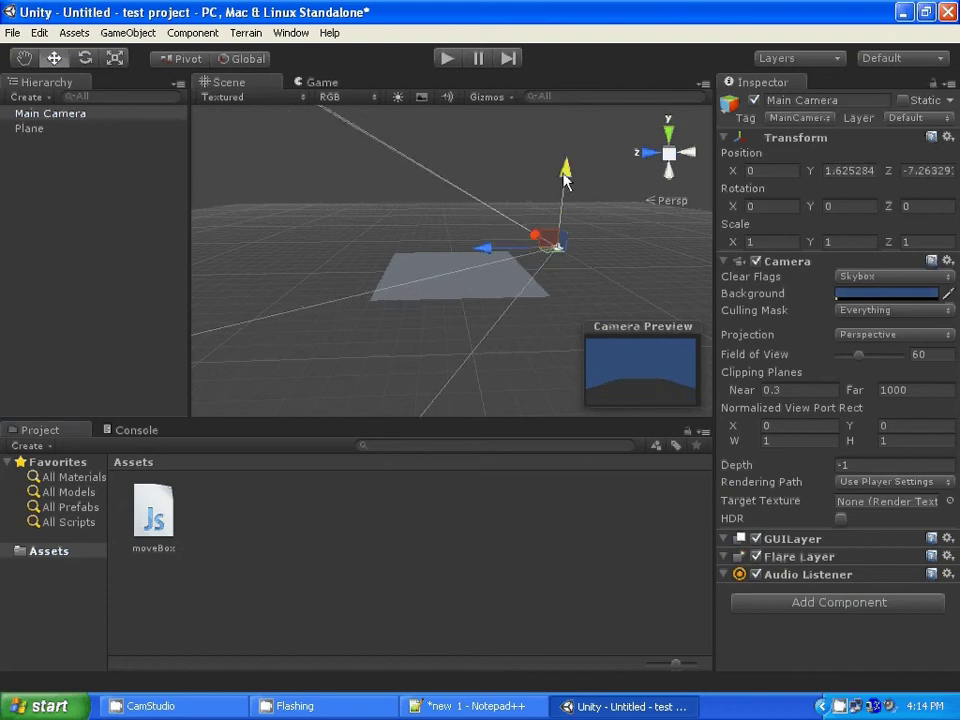
{"action": "left_click", "coordinate": [589, 246]}
Orbit the Scene view to review the repositioned camera above the plane.
{"action": "left_click", "coordinate": [482, 281]}
{"action": "mouse_move", "coordinate": [482, 281]}
{"action": "left_mouse_down", "text": "alt"}
{"action": "mouse_move", "coordinate": [526, 336]}
{"action": "mouse_move", "coordinate": [546, 326]}
{"action": "left_mouse_up", "text": "alt"}
{"action": "right_click_drag", "start_coordinate": [546, 326], "coordinate": [690, 336], "text": "alt"}
{"action": "left_click", "coordinate": [596, 272]}
{"action": "mouse_move", "coordinate": [596, 272]}
{"action": "left_mouse_down", "text": "alt"}
{"action": "mouse_move", "coordinate": [456, 329]}
{"action": "mouse_move", "coordinate": [433, 311]}
{"action": "left_mouse_up", "text": "alt"}
{"action": "left_click", "coordinate": [72, 217]}
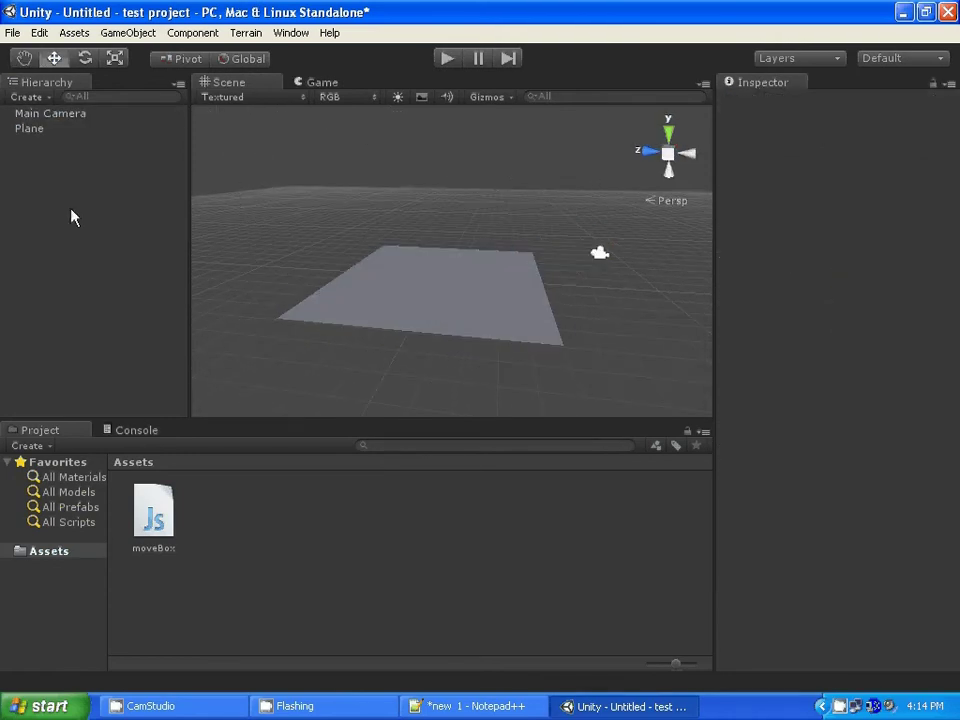
{"action": "left_click", "coordinate": [26, 97]}
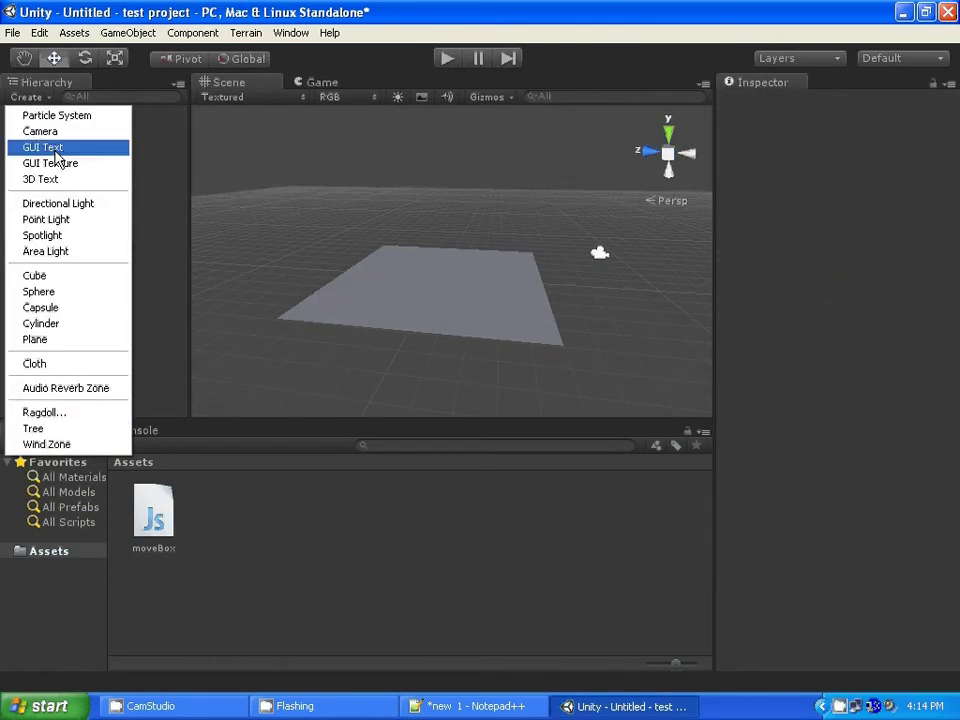
Add a Directional light and drag it high above the plane.
{"action": "left_click", "coordinate": [58, 205]}
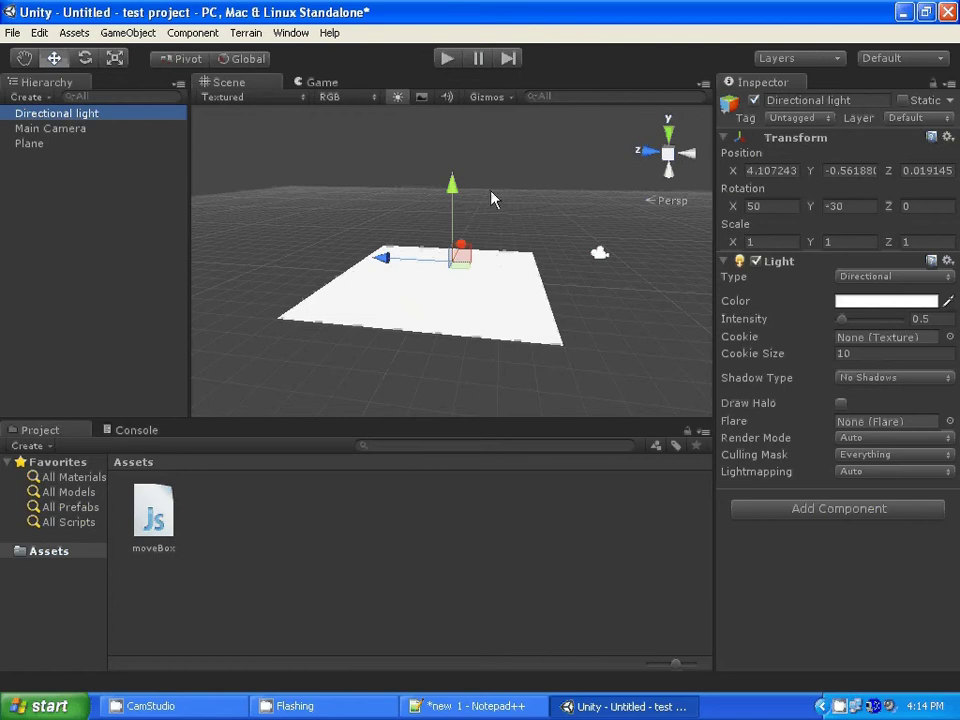
{"action": "mouse_move", "coordinate": [454, 195]}
{"action": "left_mouse_down"}
{"action": "mouse_move", "coordinate": [472, 96]}
{"action": "mouse_move", "coordinate": [480, 144]}
{"action": "left_mouse_up"}
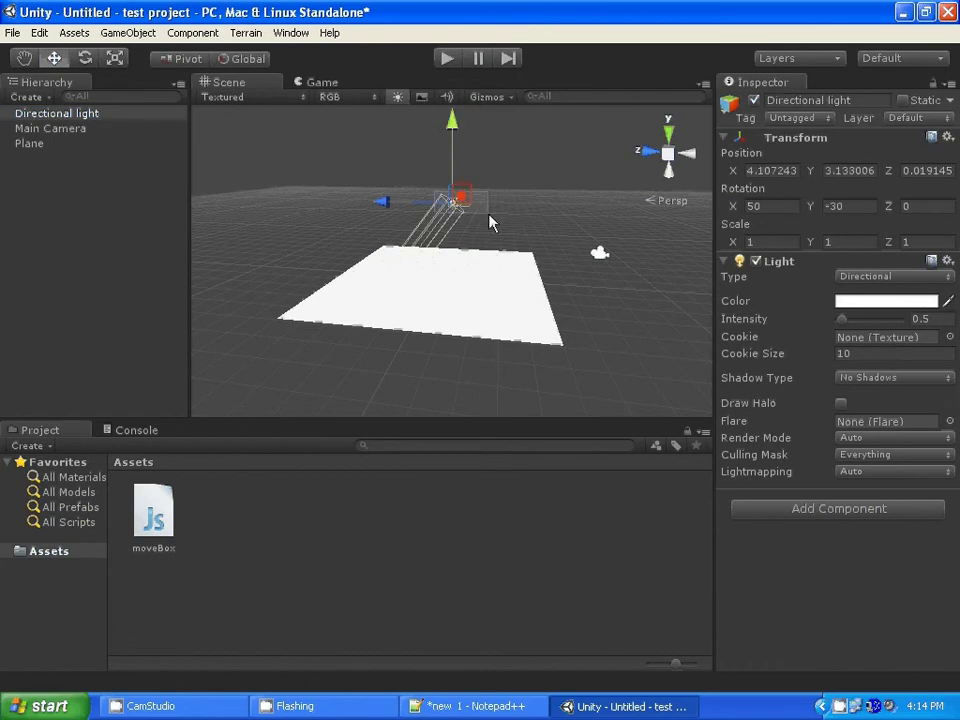
{"action": "left_click_drag", "start_coordinate": [452, 118], "coordinate": [450, 70]}
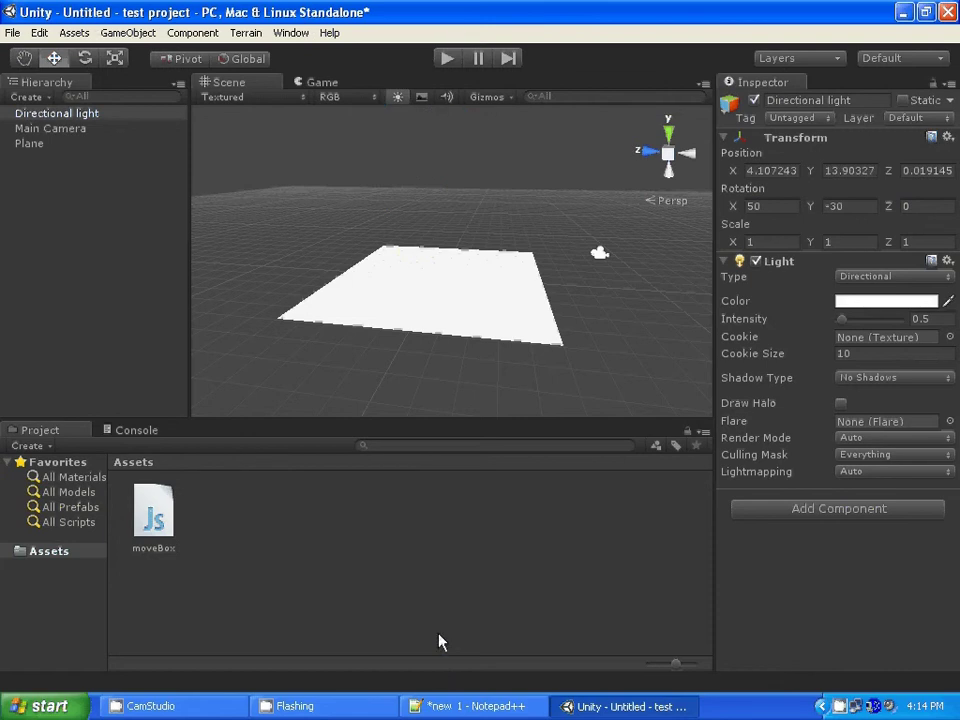
{"action": "left_click", "coordinate": [620, 234]}
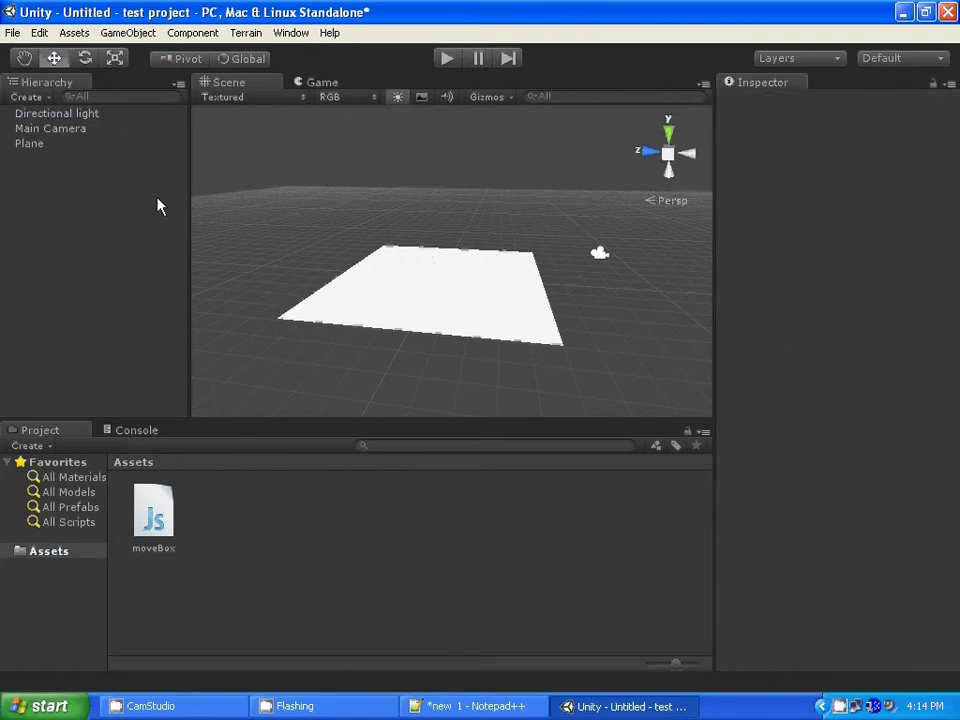
Set the directional light's X and Z positions to 0.
{"action": "left_click", "coordinate": [45, 113]}
{"action": "left_click", "coordinate": [768, 171]}
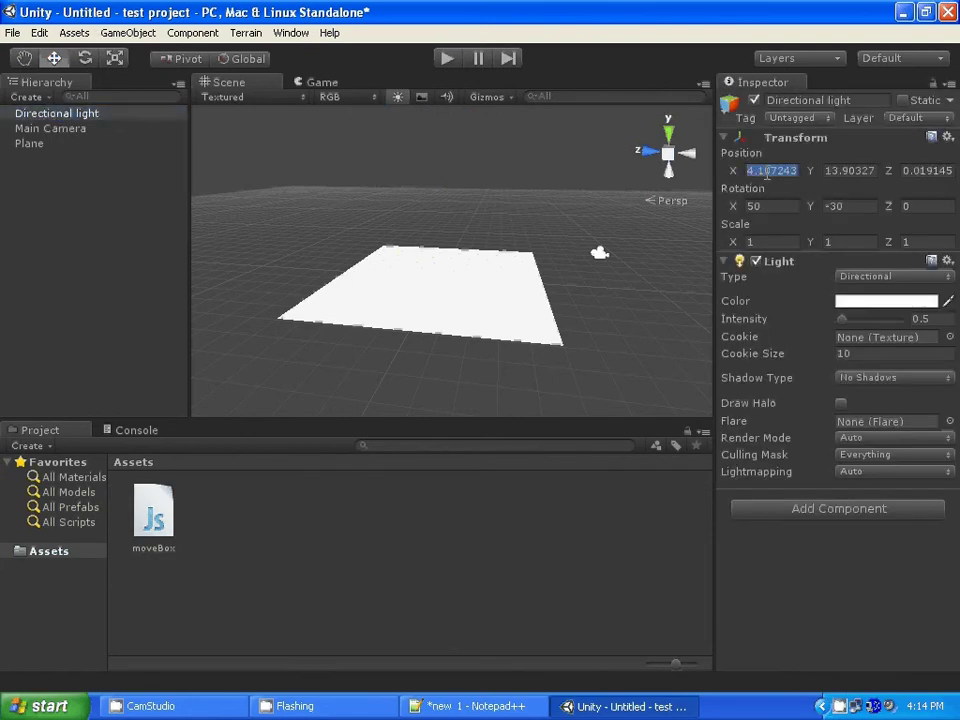
{"action": "type", "text": "0"}
{"action": "left_click", "coordinate": [925, 171]}
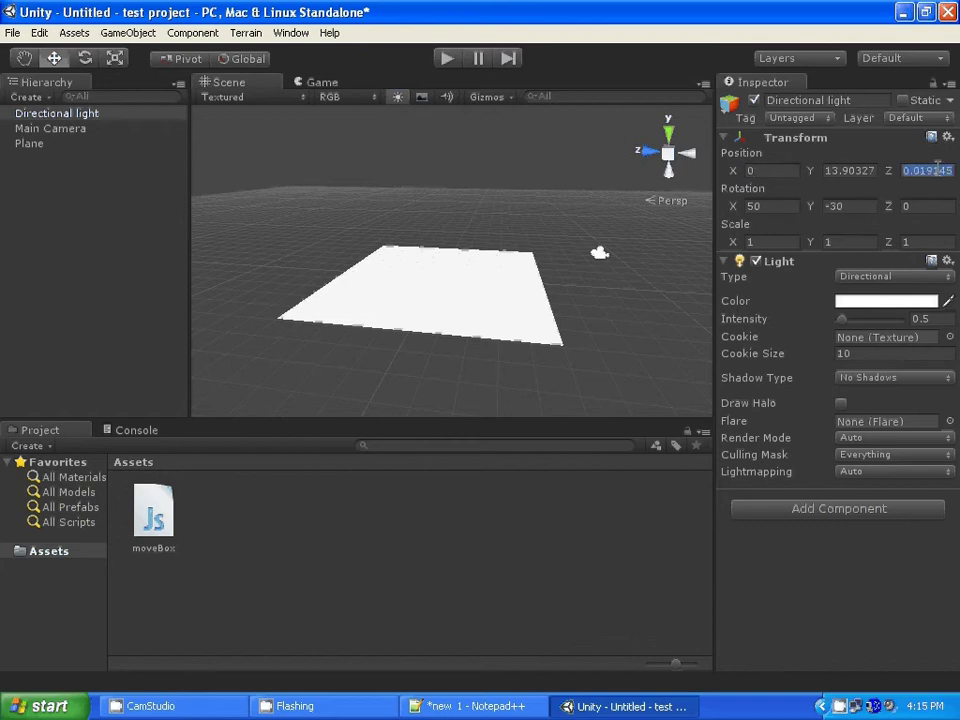
{"action": "type", "text": "0"}
{"action": "left_click", "coordinate": [334, 203]}
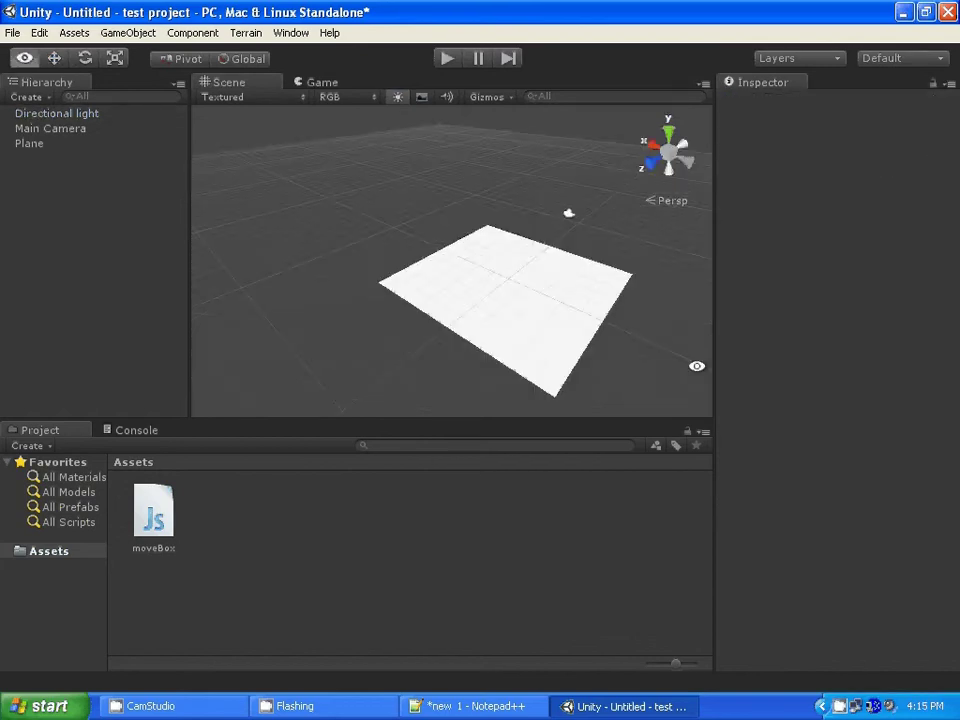
{"action": "left_click_drag", "start_coordinate": [399, 302], "coordinate": [759, 354], "text": "alt"}
{"action": "mouse_move", "coordinate": [700, 345]}
{"action": "right_mouse_down", "text": "alt"}
{"action": "mouse_move", "coordinate": [642, 327]}
{"action": "mouse_move", "coordinate": [655, 333]}
{"action": "right_mouse_up", "text": "alt"}
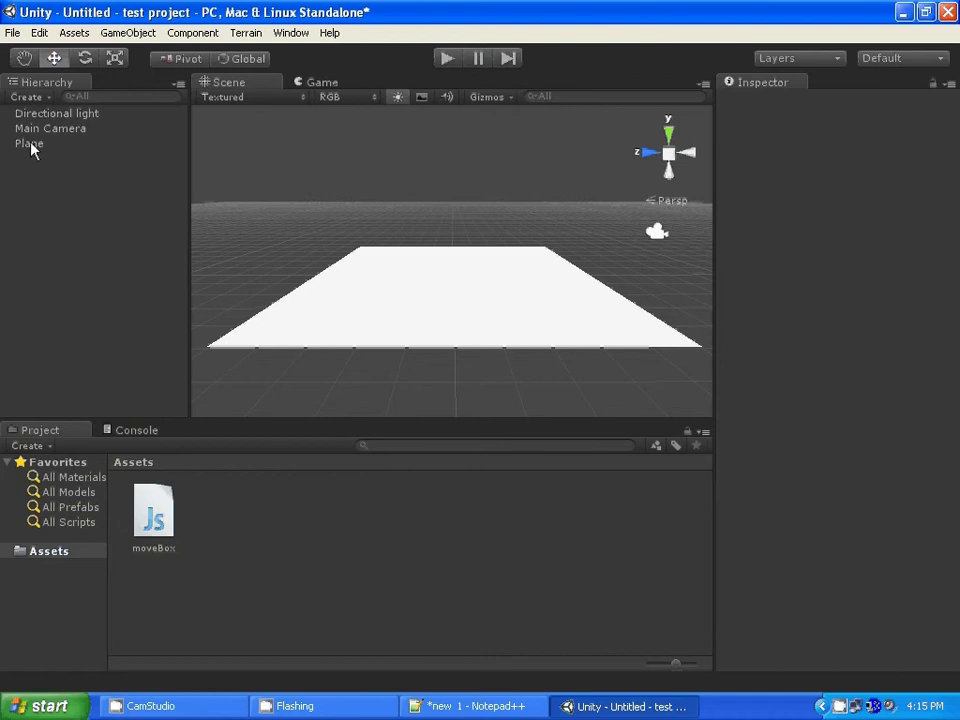
Dim the directional light's intensity to 0.3.
{"action": "left_click", "coordinate": [50, 130]}
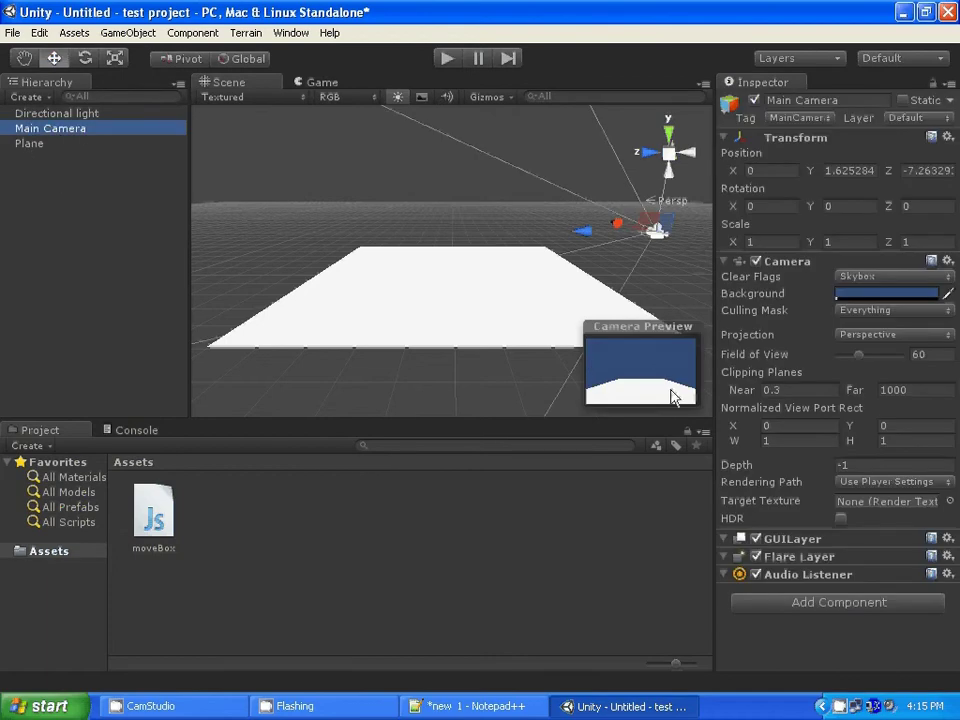
{"action": "left_click", "coordinate": [56, 113]}
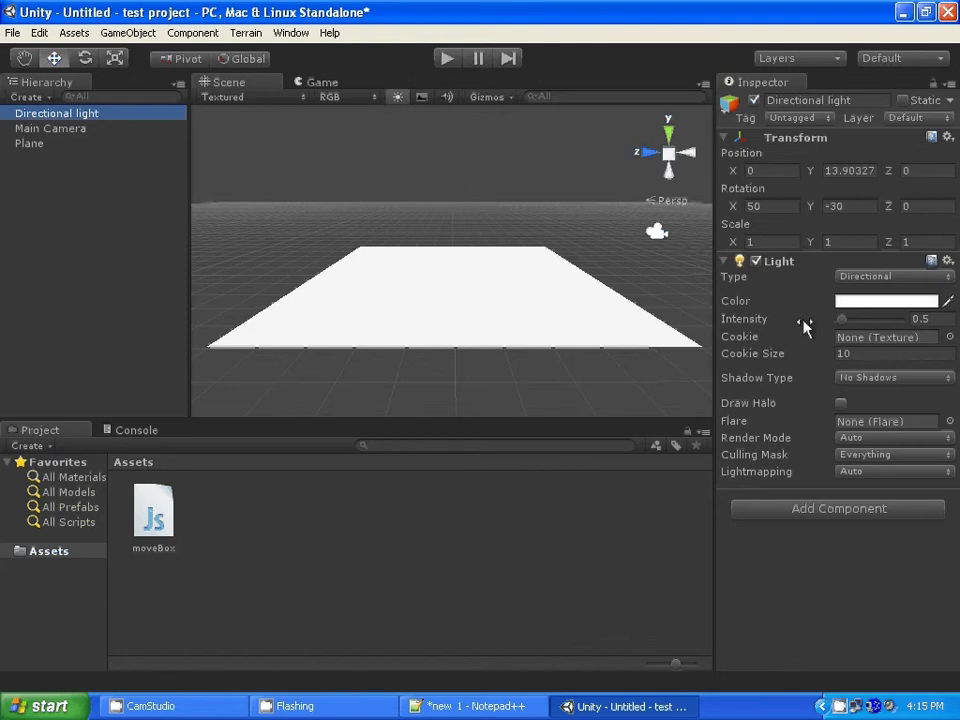
{"action": "mouse_move", "coordinate": [849, 321]}
{"action": "left_mouse_down"}
{"action": "mouse_move", "coordinate": [688, 311]}
{"action": "mouse_move", "coordinate": [836, 323]}
{"action": "left_mouse_up"}
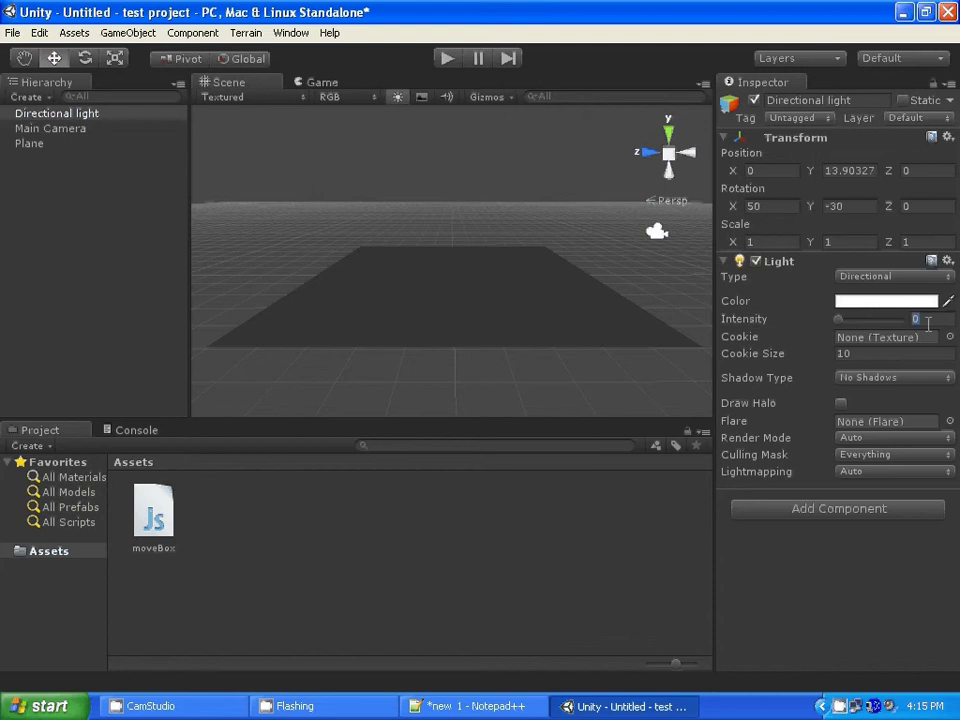
{"action": "type", "text": "."}
{"action": "type", "text": "5"}
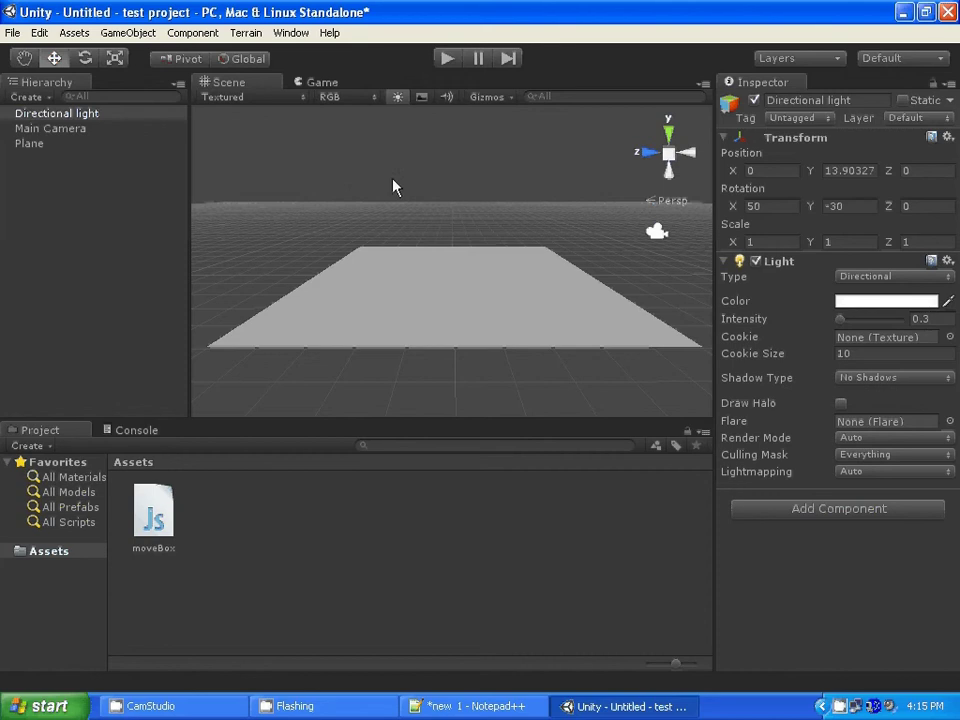
{"action": "left_click", "coordinate": [392, 184]}
{"action": "left_click_drag", "start_coordinate": [495, 311], "coordinate": [557, 311], "text": "alt"}
{"action": "left_click", "coordinate": [537, 285]}
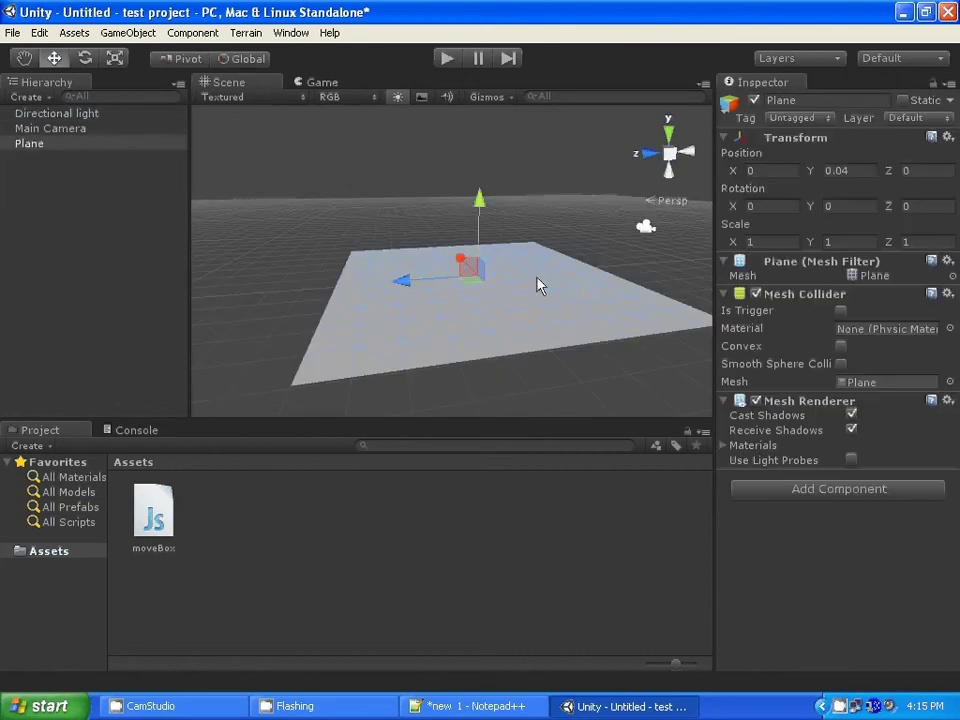
Try a blue light colour in the directional light's colour picker and preview it in Game view.
{"action": "left_click", "coordinate": [172, 176]}
{"action": "left_click", "coordinate": [60, 113]}
{"action": "left_click", "coordinate": [890, 301]}
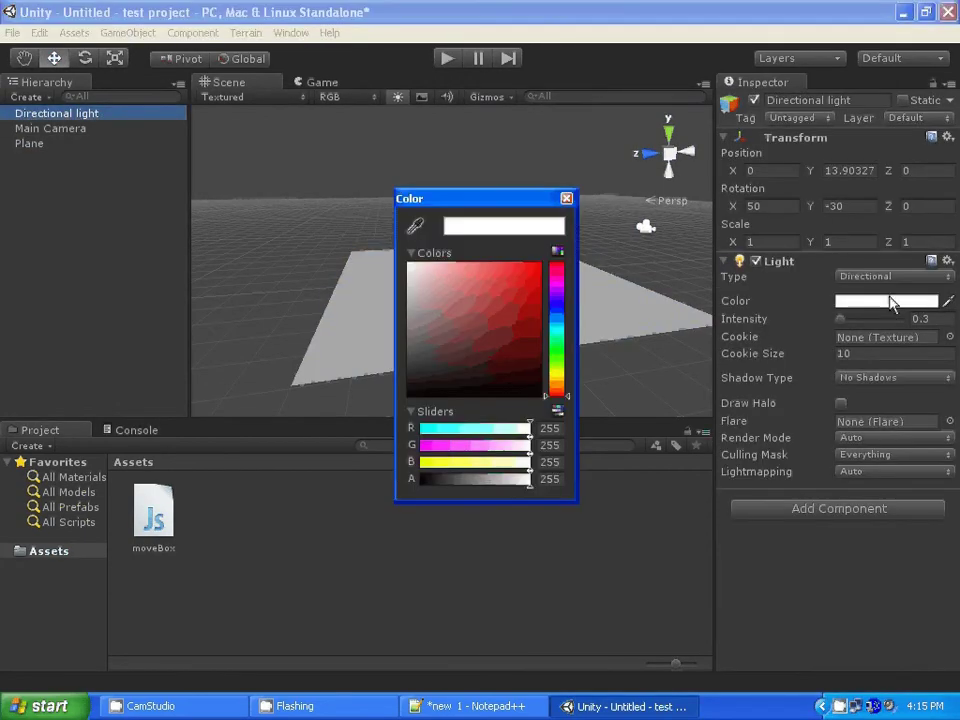
{"action": "left_click", "coordinate": [504, 298]}
{"action": "mouse_move", "coordinate": [470, 198]}
{"action": "left_mouse_down"}
{"action": "mouse_move", "coordinate": [649, 389]}
{"action": "mouse_move", "coordinate": [729, 360]}
{"action": "left_mouse_up"}
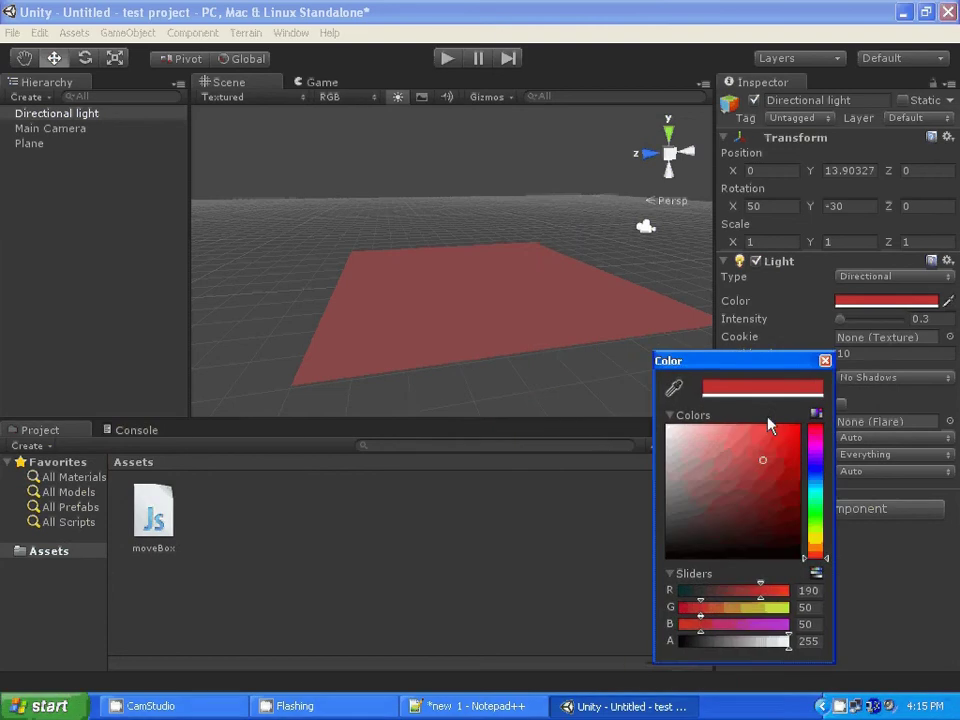
{"action": "left_click_drag", "start_coordinate": [770, 425], "coordinate": [713, 438]}
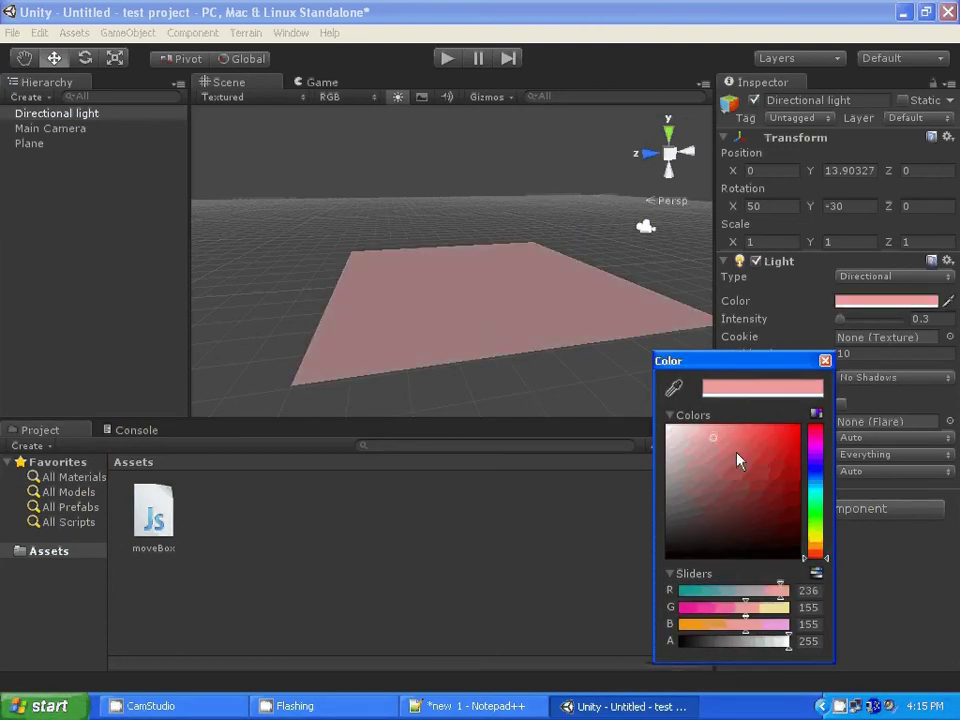
{"action": "left_click", "coordinate": [815, 480]}
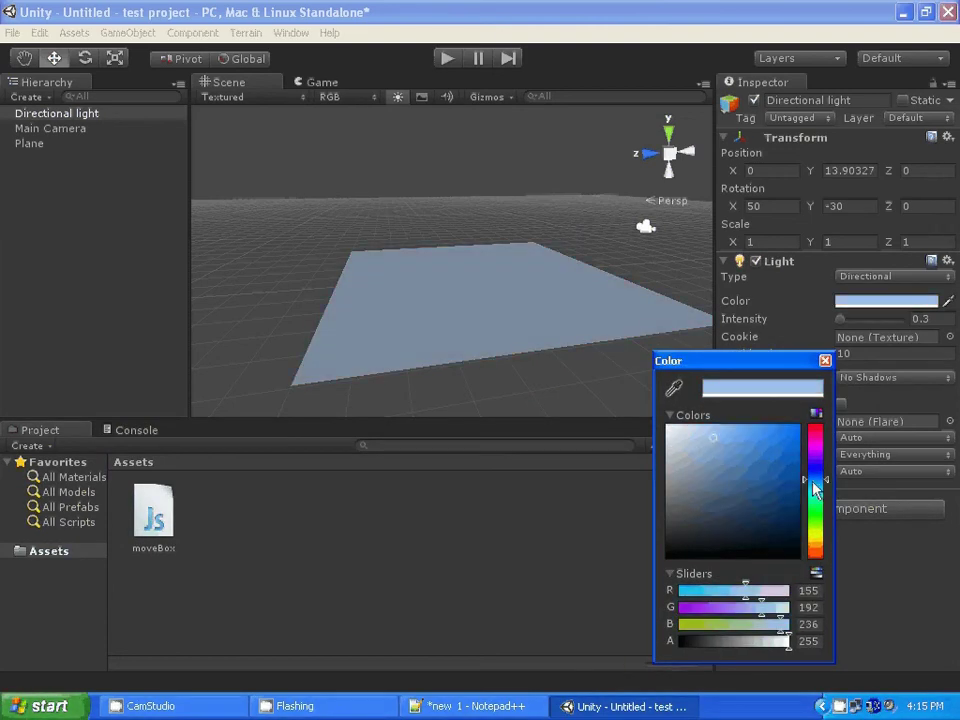
{"action": "left_click", "coordinate": [317, 86]}
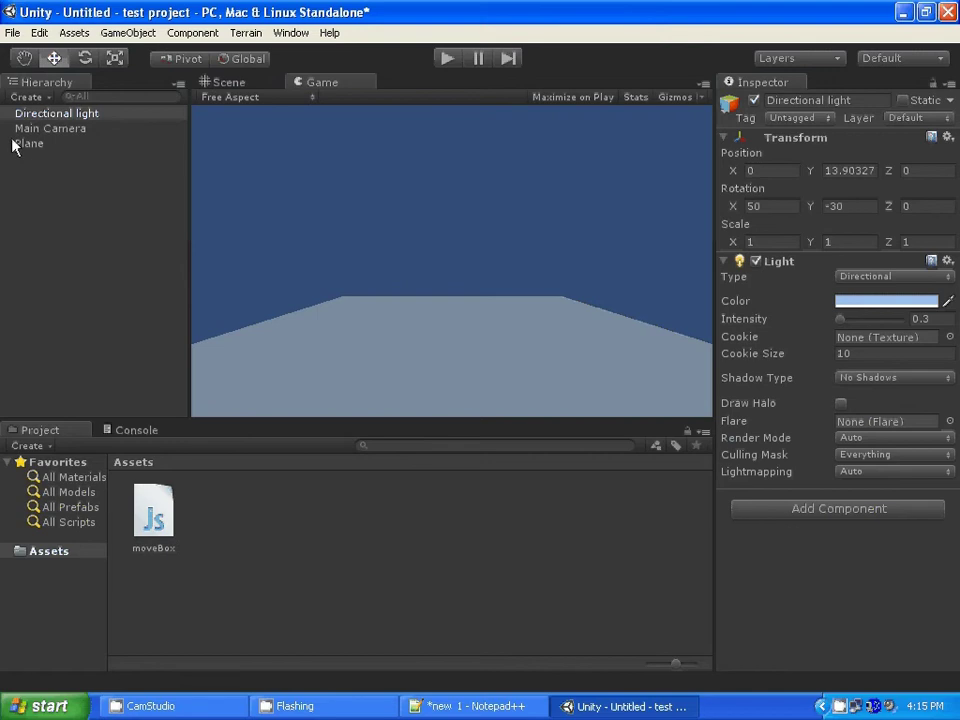
Reset the light colour to white, then lower its red channel for a cyan tint.
{"action": "left_click", "coordinate": [874, 298]}
{"action": "left_click_drag", "start_coordinate": [690, 439], "coordinate": [478, 358]}
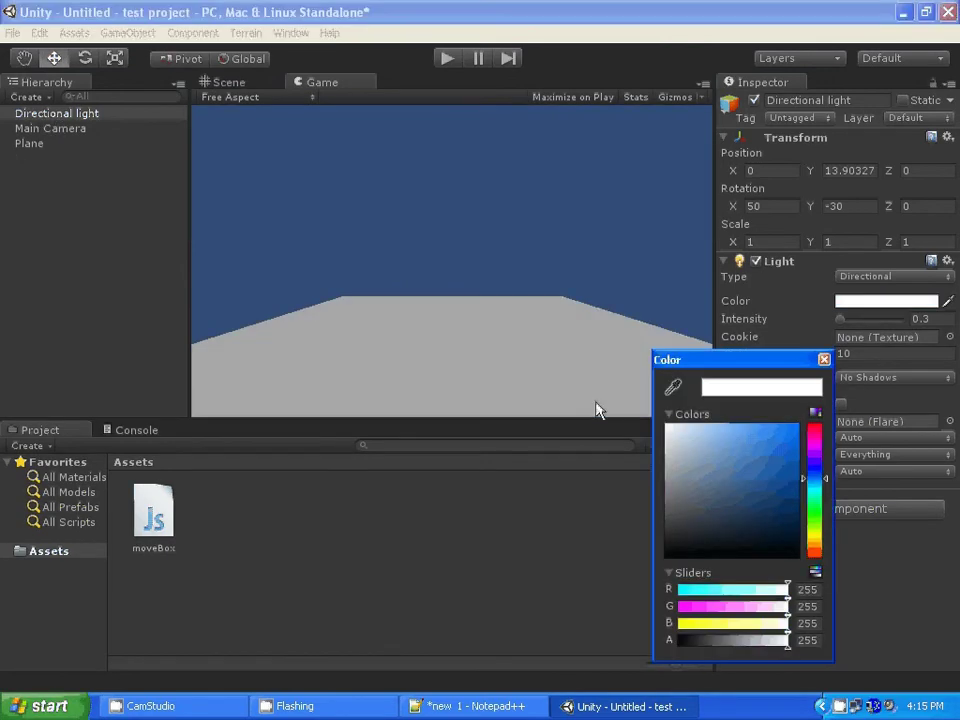
{"action": "left_click", "coordinate": [694, 414]}
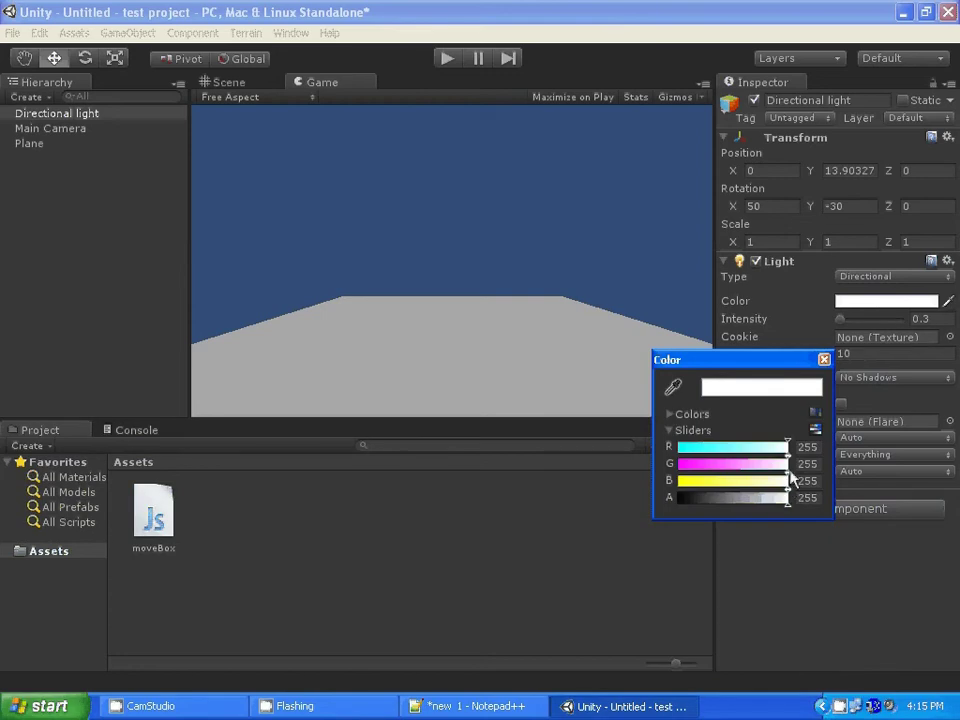
{"action": "mouse_move", "coordinate": [788, 463]}
{"action": "left_mouse_down"}
{"action": "mouse_move", "coordinate": [737, 463]}
{"action": "mouse_move", "coordinate": [790, 447]}
{"action": "mouse_move", "coordinate": [708, 440]}
{"action": "mouse_move", "coordinate": [760, 444]}
{"action": "left_mouse_up"}
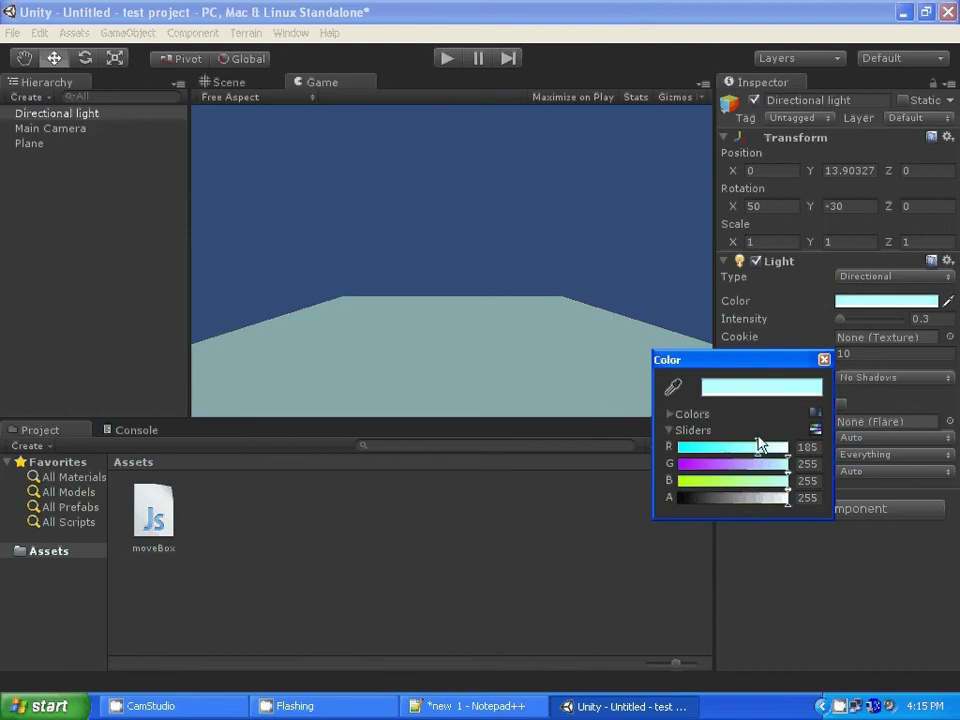
{"action": "left_click", "coordinate": [688, 415]}
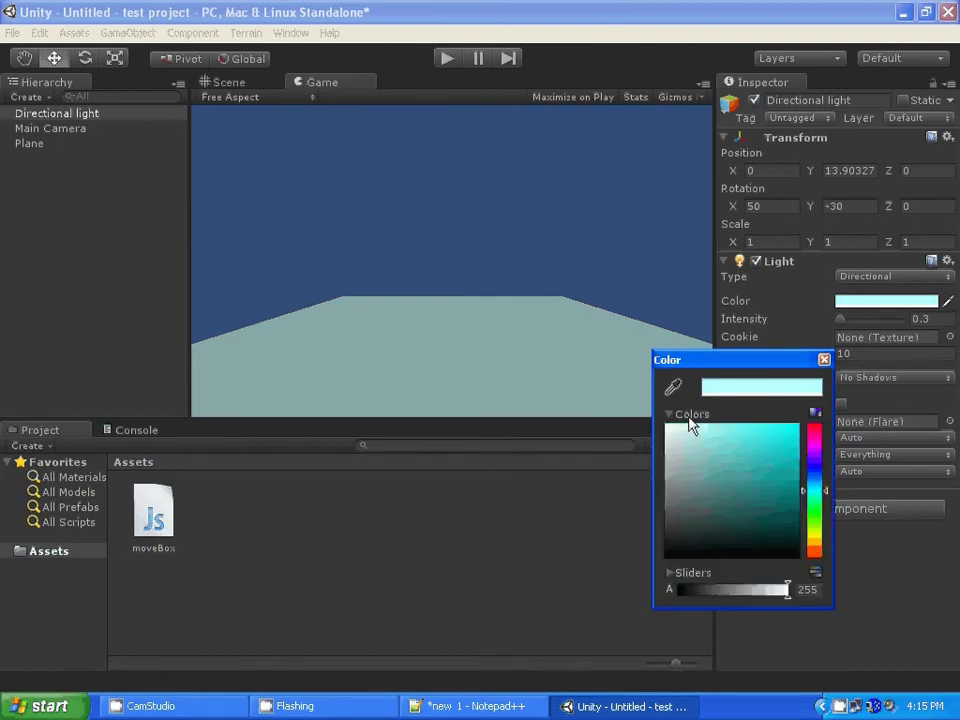
{"action": "left_click", "coordinate": [688, 416]}
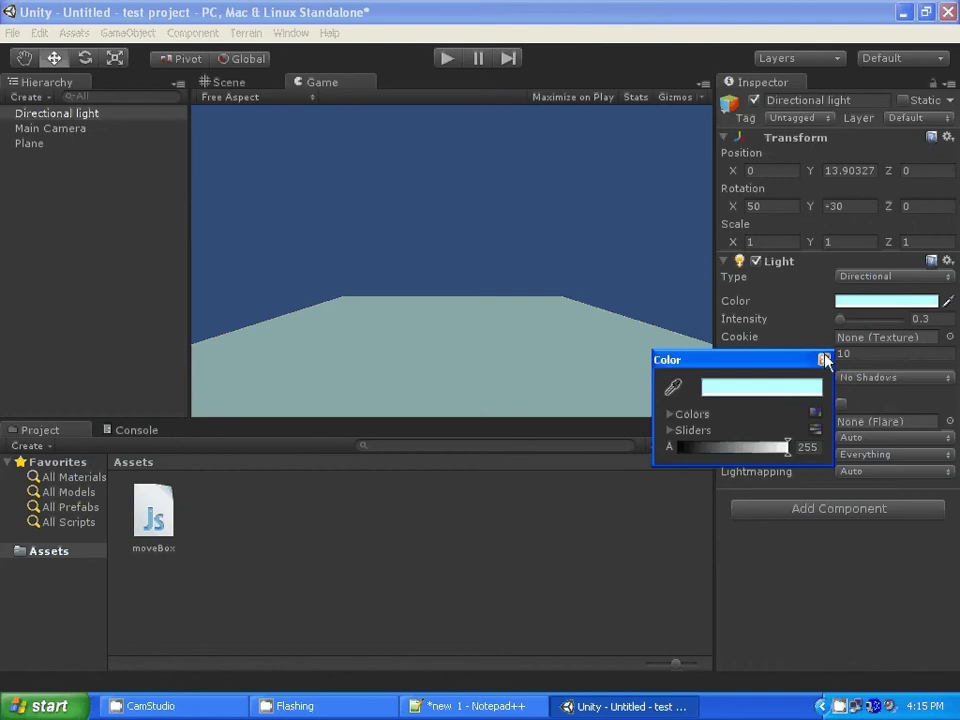
{"action": "left_click", "coordinate": [825, 360]}
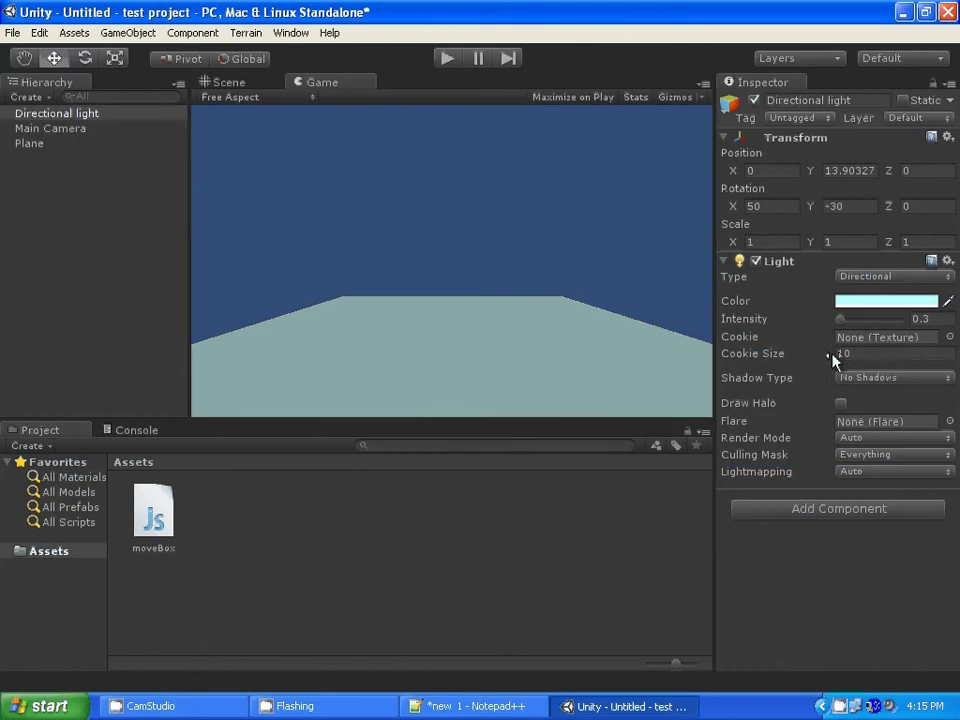
Set the light colour to pale cyan with alpha 217, then return to the Scene view.
{"action": "left_click", "coordinate": [871, 308]}
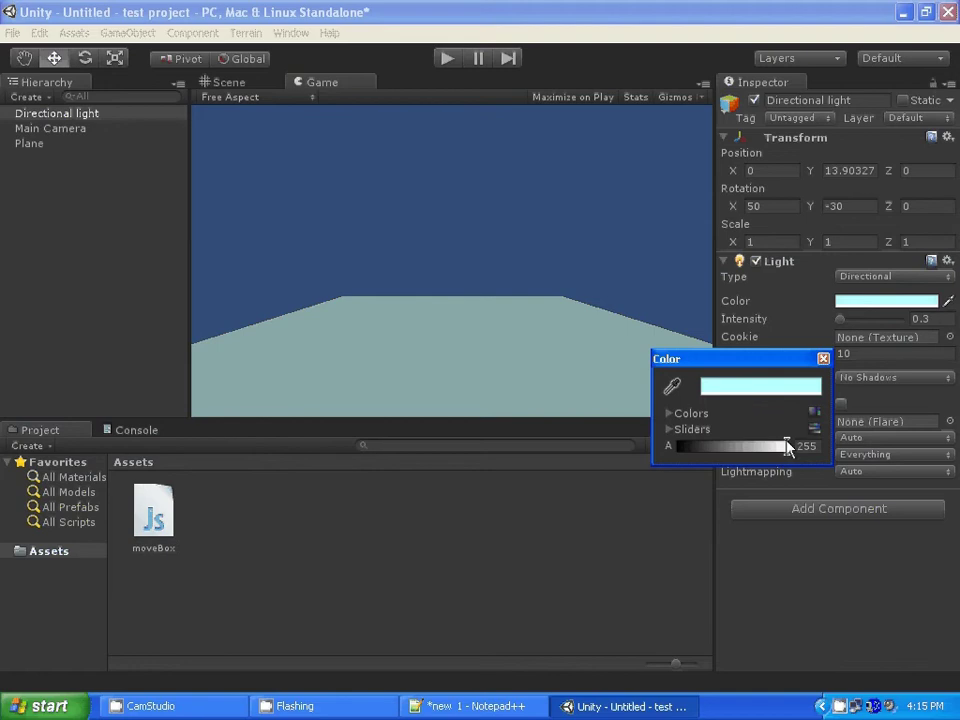
{"action": "left_click_drag", "start_coordinate": [787, 447], "coordinate": [771, 447]}
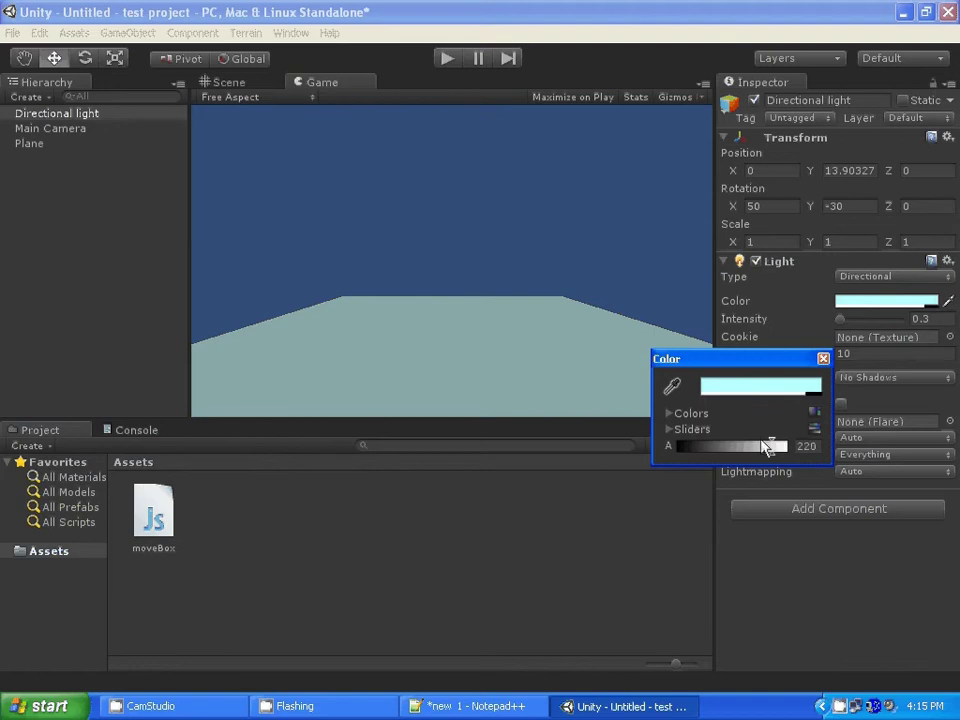
{"action": "left_click", "coordinate": [674, 415]}
{"action": "left_click", "coordinate": [677, 430]}
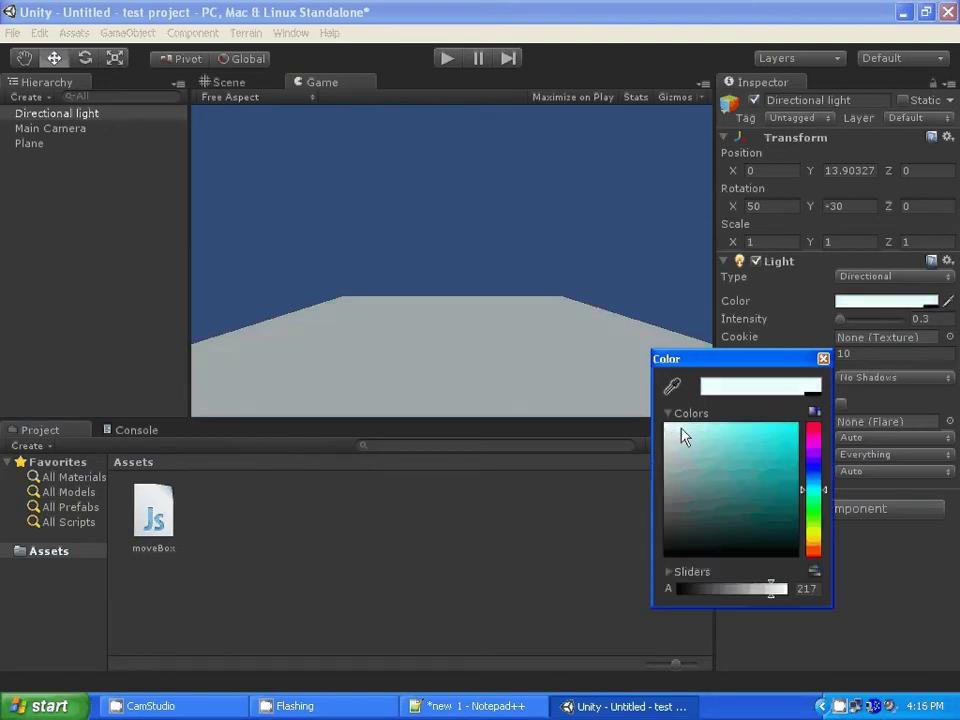
{"action": "left_click_drag", "start_coordinate": [681, 433], "coordinate": [700, 436]}
{"action": "left_click", "coordinate": [823, 358]}
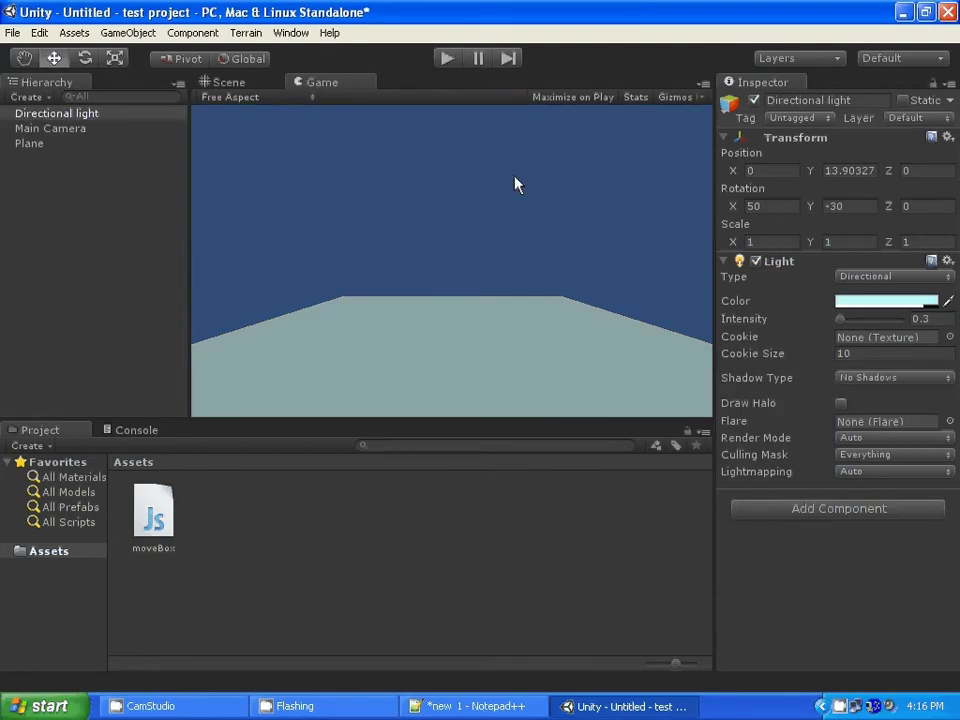
{"action": "left_click", "coordinate": [222, 88]}
{"action": "left_click", "coordinate": [405, 229]}
Give the Plane an X and Z scale of 10.
{"action": "mouse_move", "coordinate": [405, 229]}
{"action": "left_mouse_down", "text": "alt"}
{"action": "mouse_move", "coordinate": [567, 296]}
{"action": "mouse_move", "coordinate": [489, 287]}
{"action": "left_mouse_up", "text": "alt"}
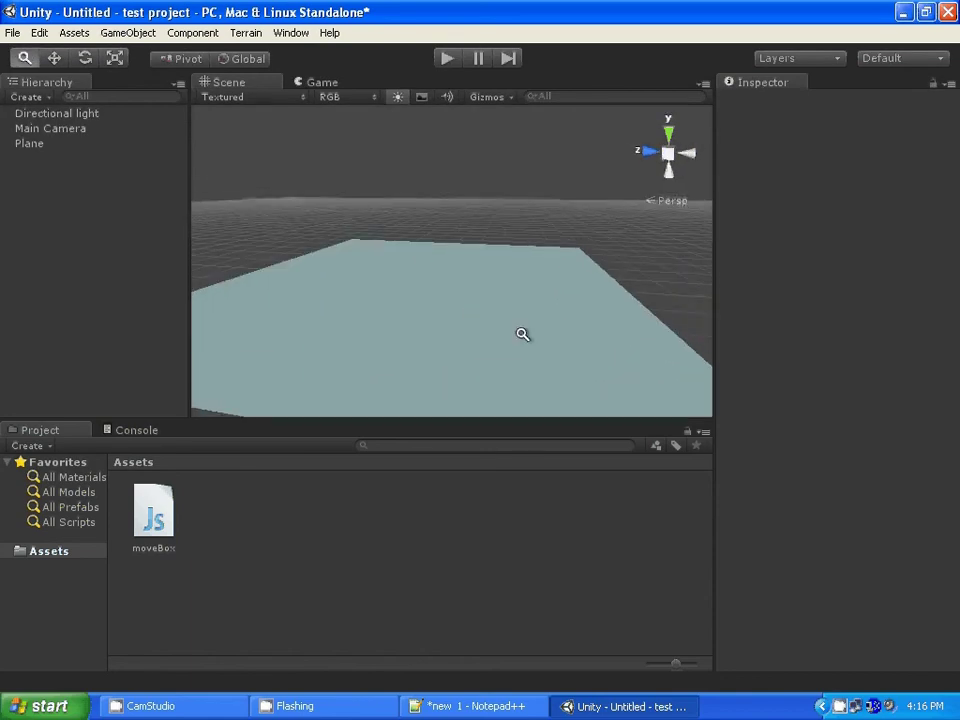
{"action": "left_click", "coordinate": [465, 311]}
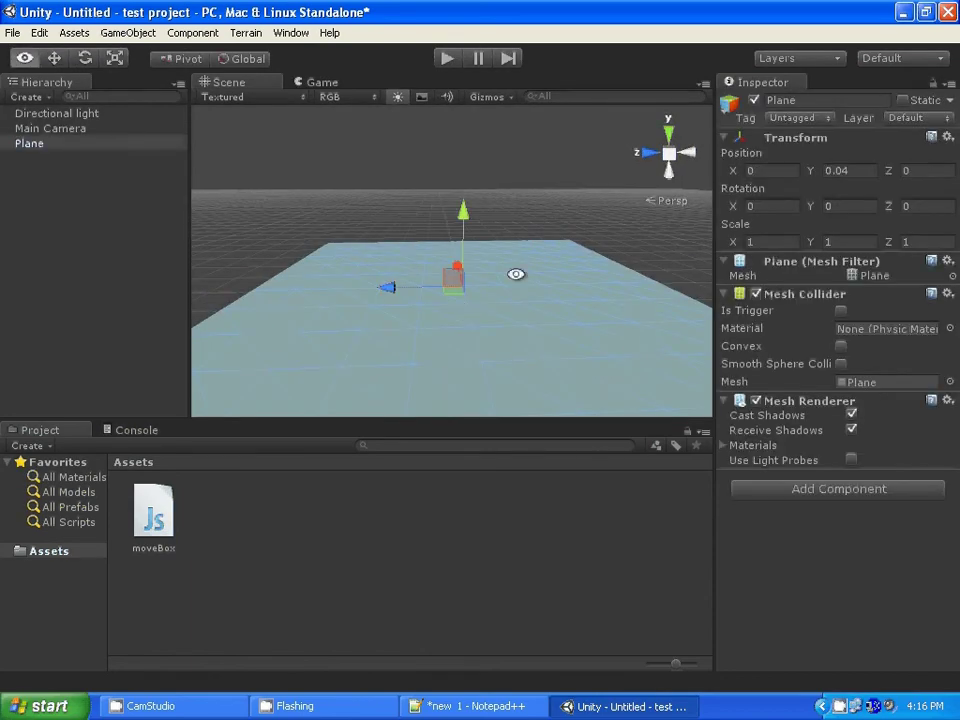
{"action": "right_click_drag", "start_coordinate": [542, 266], "coordinate": [501, 313], "text": "alt"}
{"action": "left_click_drag", "start_coordinate": [501, 313], "coordinate": [448, 274], "text": "alt"}
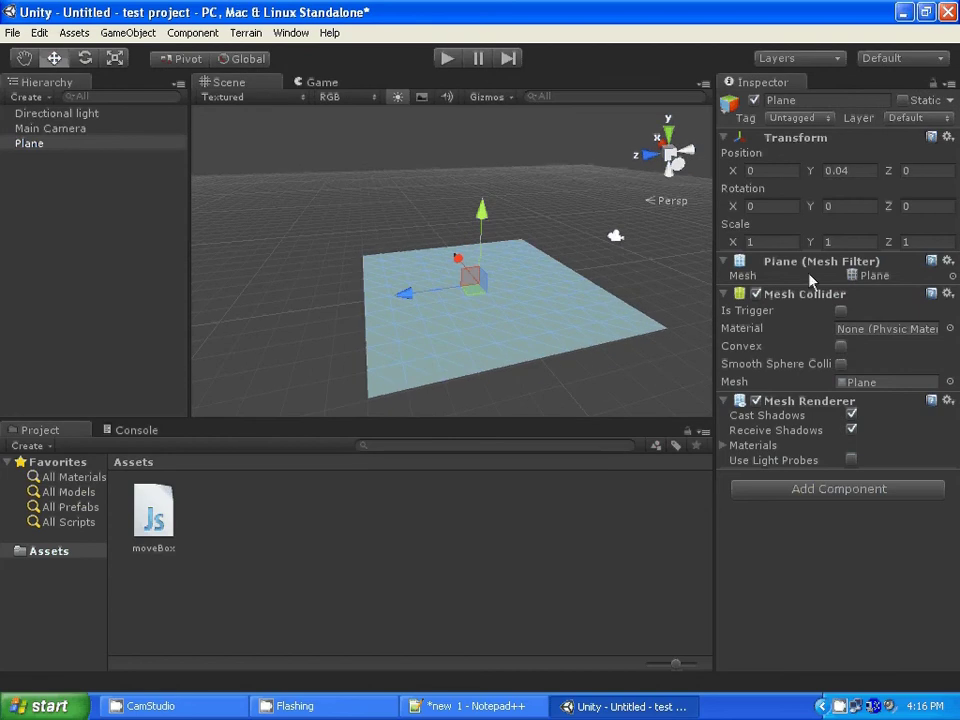
{"action": "left_click", "coordinate": [765, 241]}
{"action": "type", "text": "10"}
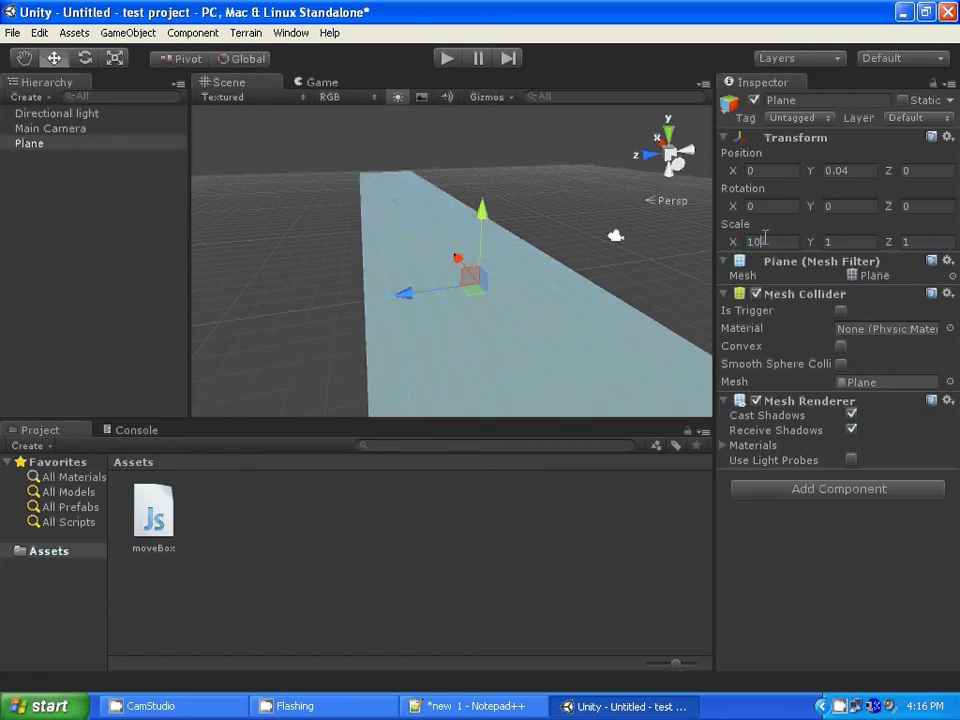
{"action": "left_click", "coordinate": [915, 242]}
{"action": "type", "text": "10"}
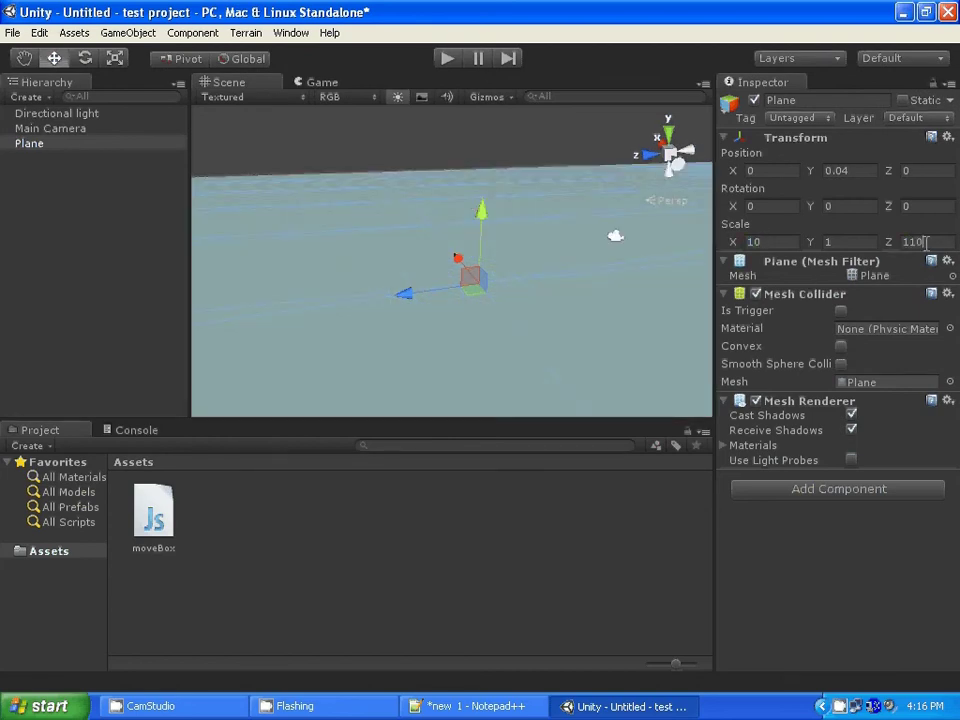
Set the Plane's Y position to 0.5 with the move tool active.
{"action": "left_click", "coordinate": [352, 168]}
{"action": "left_click_drag", "start_coordinate": [358, 253], "coordinate": [478, 171], "text": "alt"}
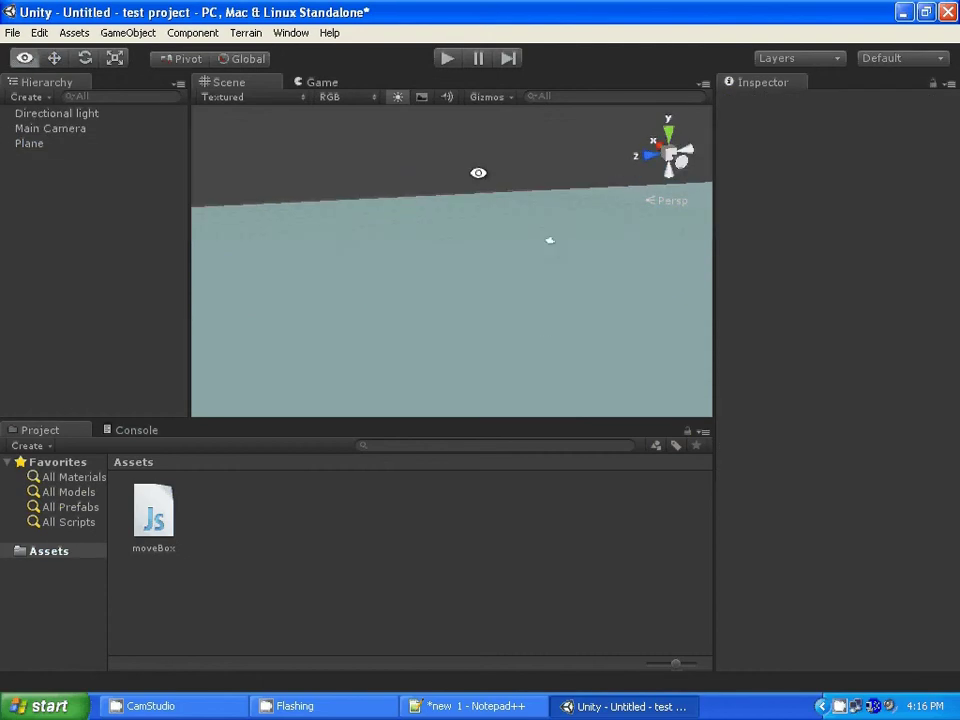
{"action": "key", "text": "w"}
{"action": "left_click", "coordinate": [600, 310]}
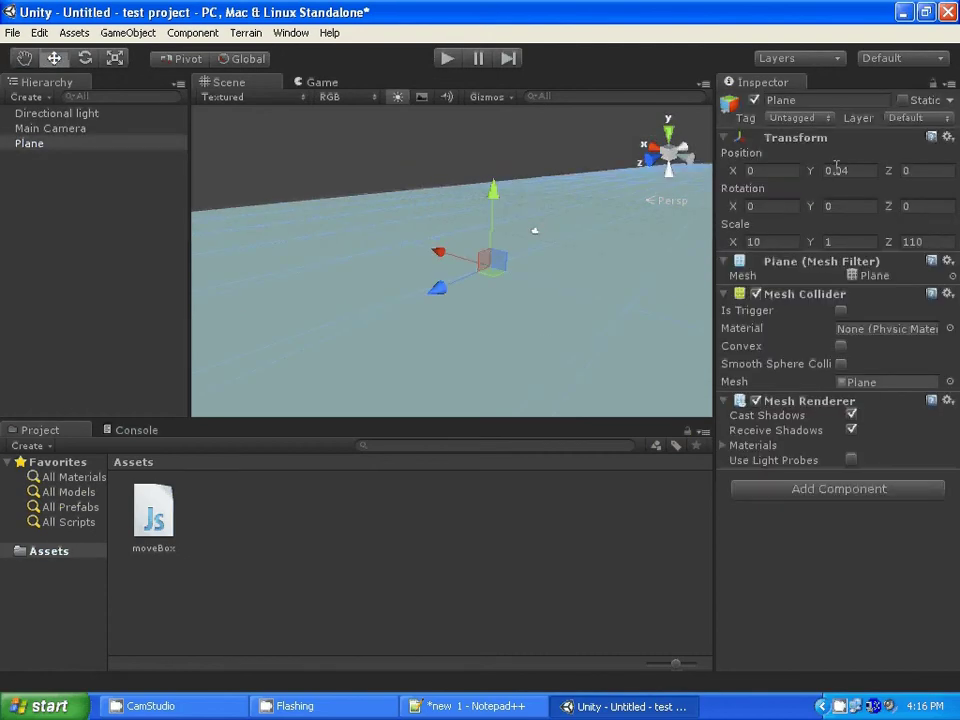
{"action": "left_click", "coordinate": [876, 172]}
{"action": "type", "text": "0.5"}
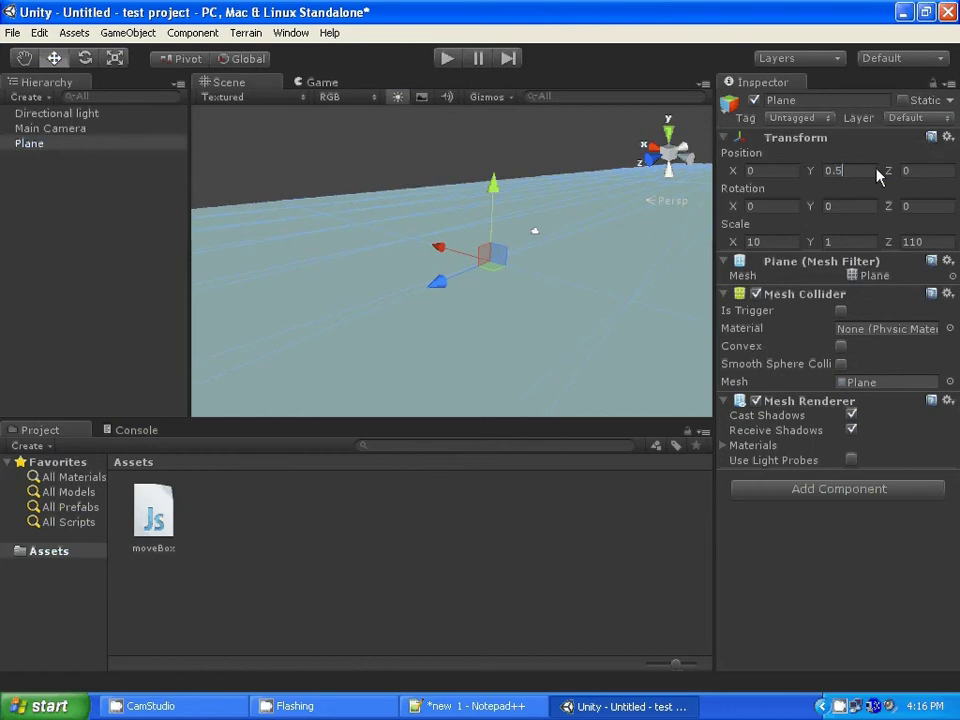
Re-enter 10 as the Plane's Z scale.
{"action": "left_click", "coordinate": [403, 141]}
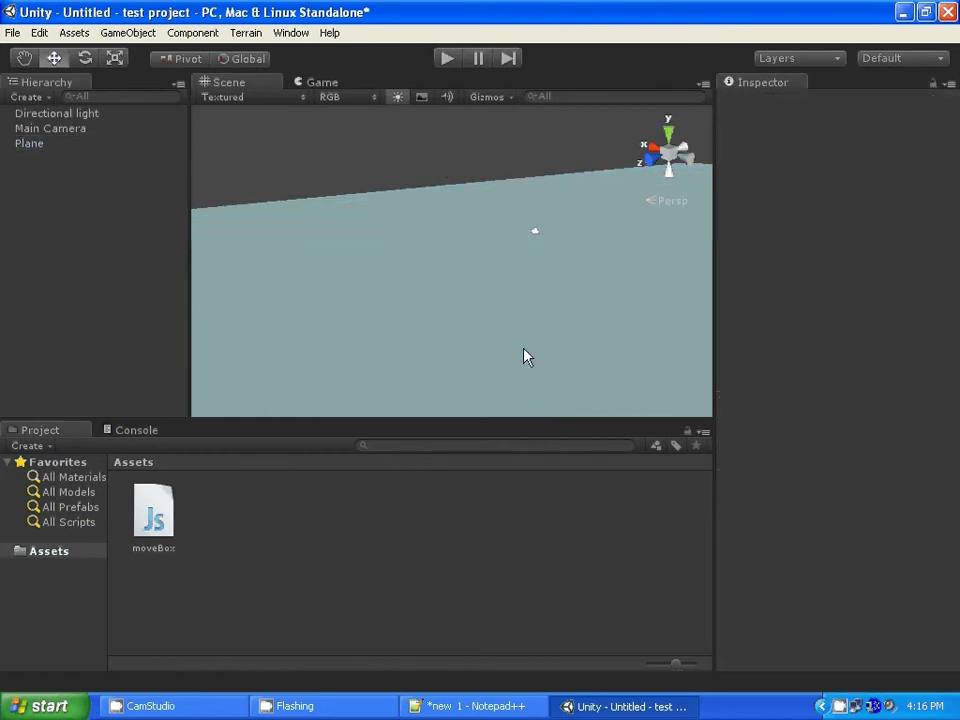
{"action": "right_click_drag", "start_coordinate": [525, 356], "coordinate": [317, 264], "text": "alt"}
{"action": "left_click_drag", "start_coordinate": [317, 264], "coordinate": [527, 281], "text": "alt"}
{"action": "right_click_drag", "start_coordinate": [527, 281], "coordinate": [300, 212], "text": "alt"}
{"action": "left_click_drag", "start_coordinate": [300, 212], "coordinate": [354, 236], "text": "alt"}
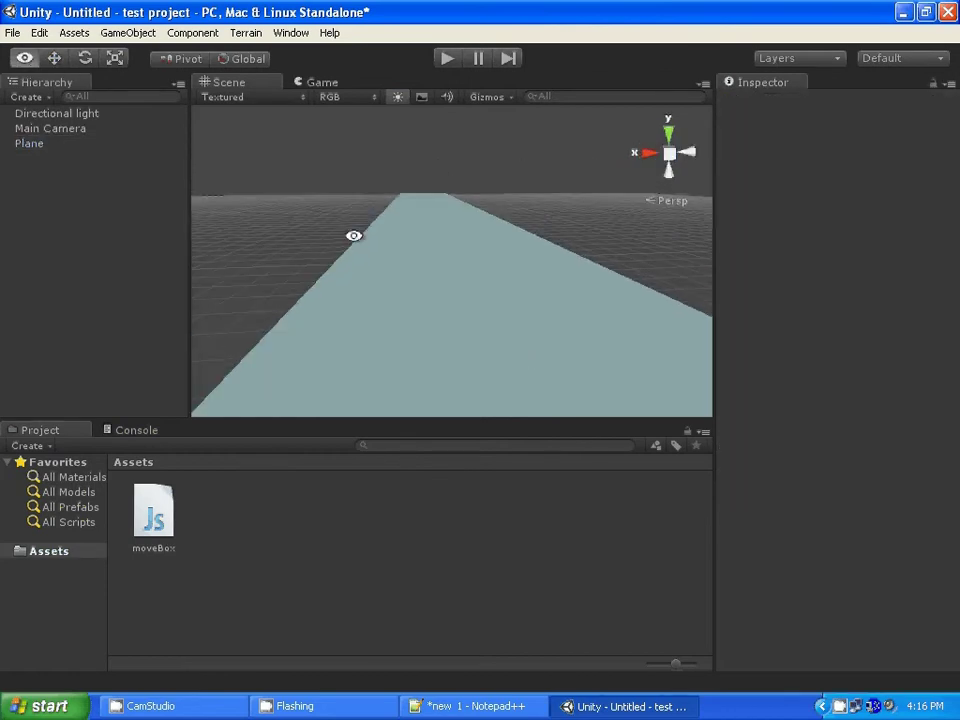
{"action": "left_click", "coordinate": [497, 296]}
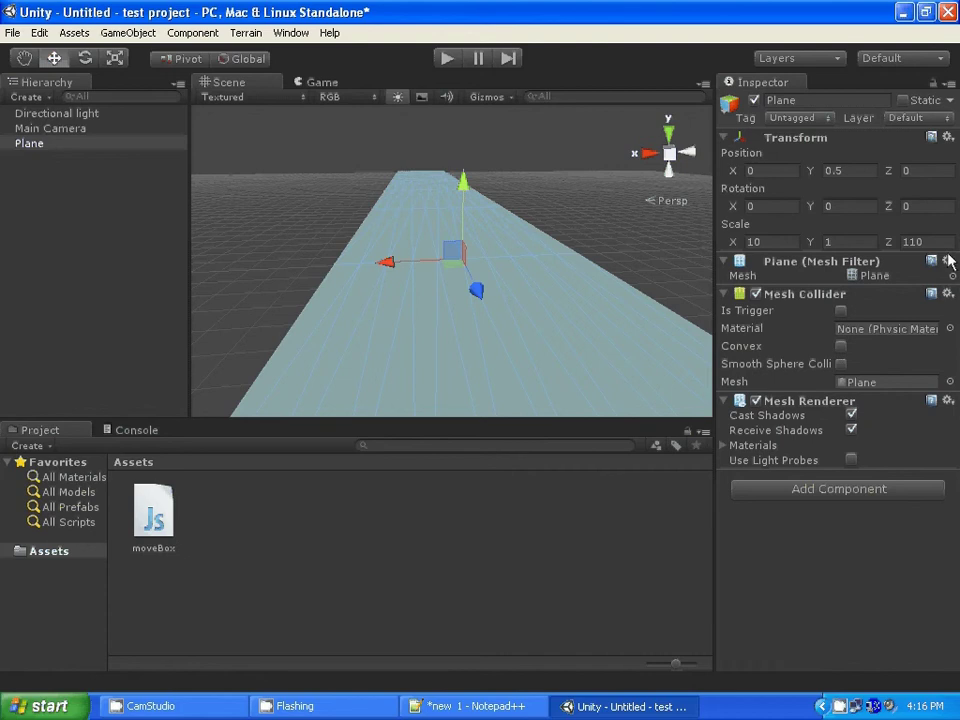
{"action": "left_click", "coordinate": [891, 246]}
{"action": "type", "text": "10"}
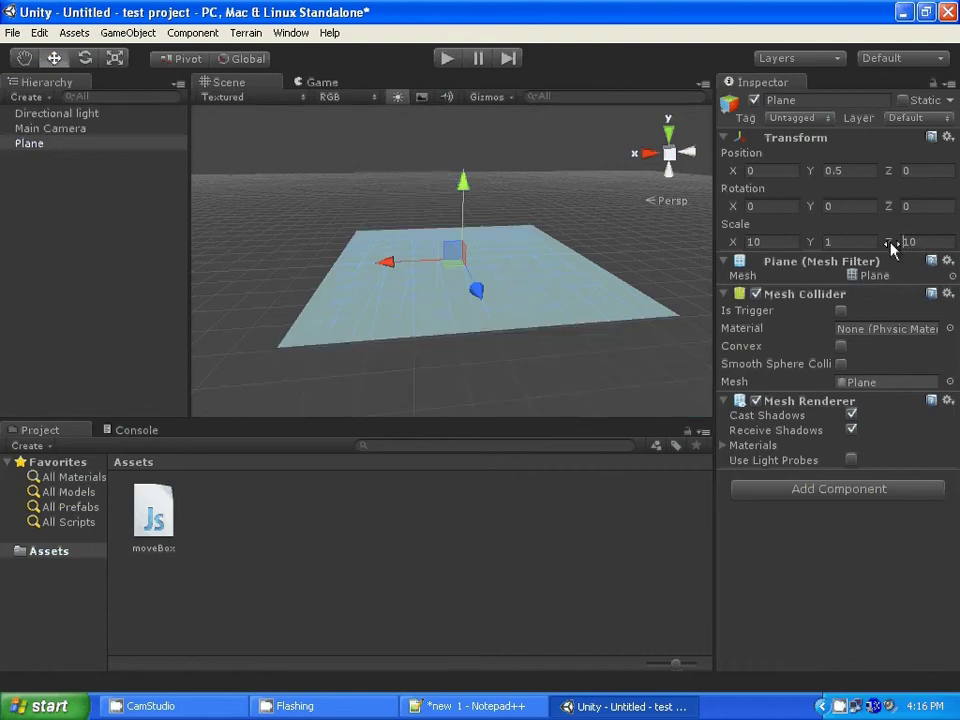
Reset the Plane's Y position to 0 after nudging it upward.
{"action": "left_click", "coordinate": [591, 212]}
{"action": "right_click_drag", "start_coordinate": [418, 304], "coordinate": [743, 352], "text": "alt"}
{"action": "left_click_drag", "start_coordinate": [743, 352], "coordinate": [424, 283], "text": "alt"}
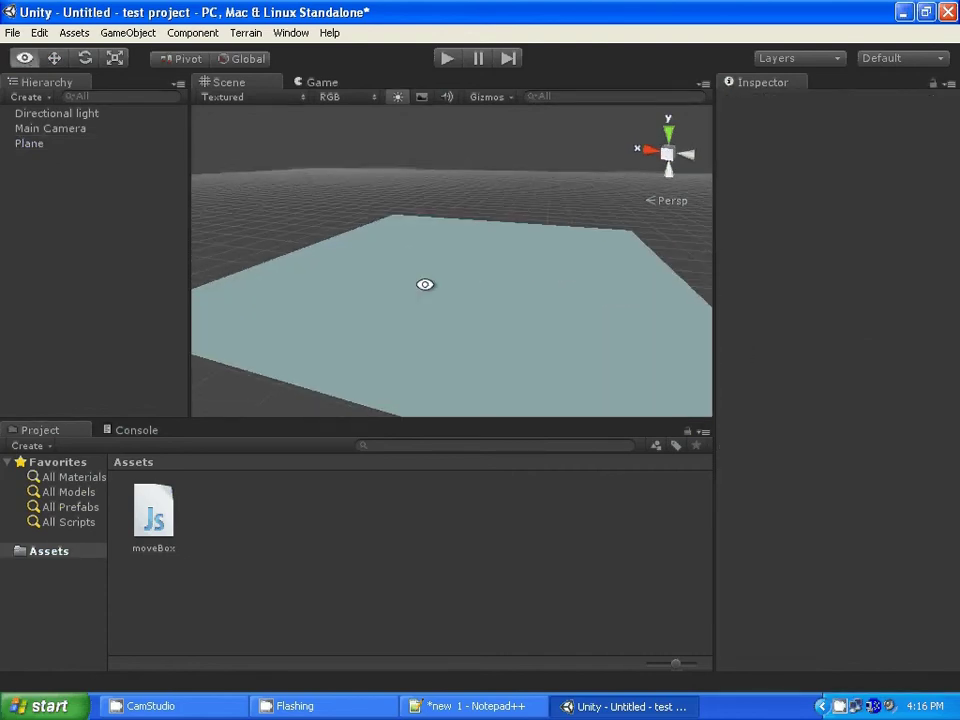
{"action": "left_click", "coordinate": [502, 291]}
{"action": "left_click_drag", "start_coordinate": [540, 300], "coordinate": [610, 275], "text": "alt"}
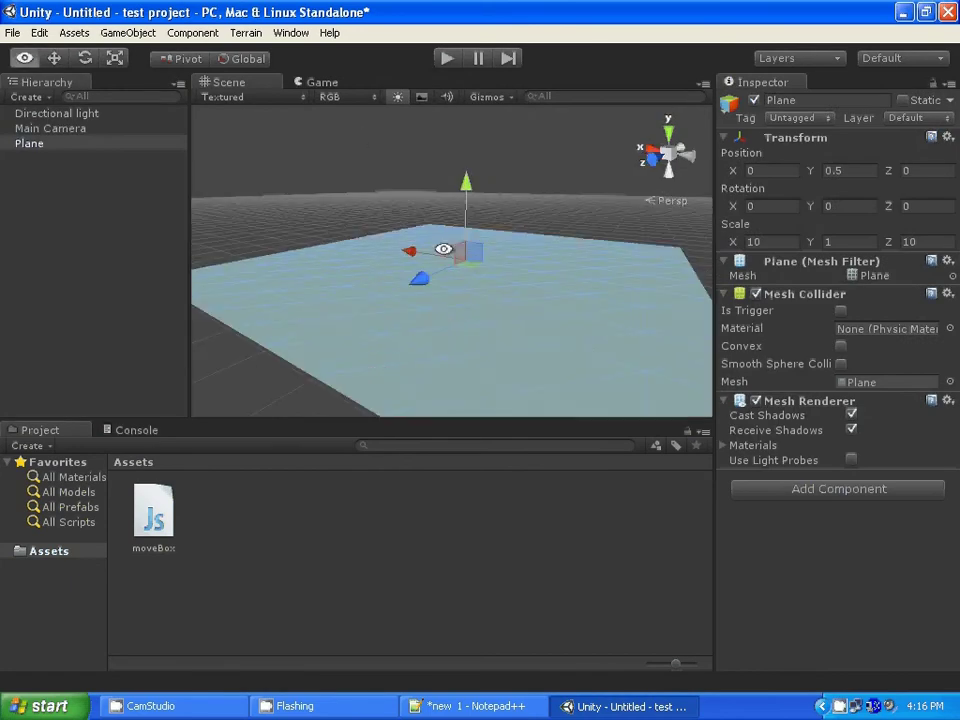
{"action": "right_click_drag", "start_coordinate": [610, 275], "coordinate": [580, 265], "text": "alt"}
{"action": "mouse_move", "coordinate": [580, 264]}
{"action": "left_mouse_down", "text": "alt"}
{"action": "mouse_move", "coordinate": [653, 274]}
{"action": "mouse_move", "coordinate": [565, 192]}
{"action": "left_mouse_up", "text": "alt"}
{"action": "left_click", "coordinate": [565, 192]}
{"action": "left_click", "coordinate": [523, 319]}
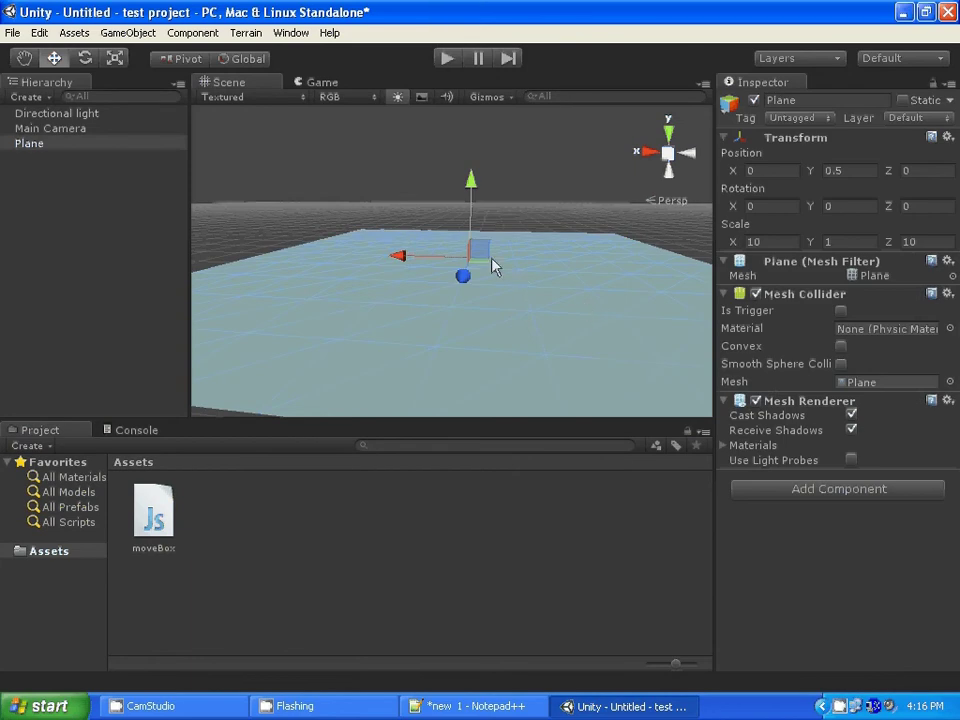
{"action": "left_click_drag", "start_coordinate": [468, 184], "coordinate": [470, 155]}
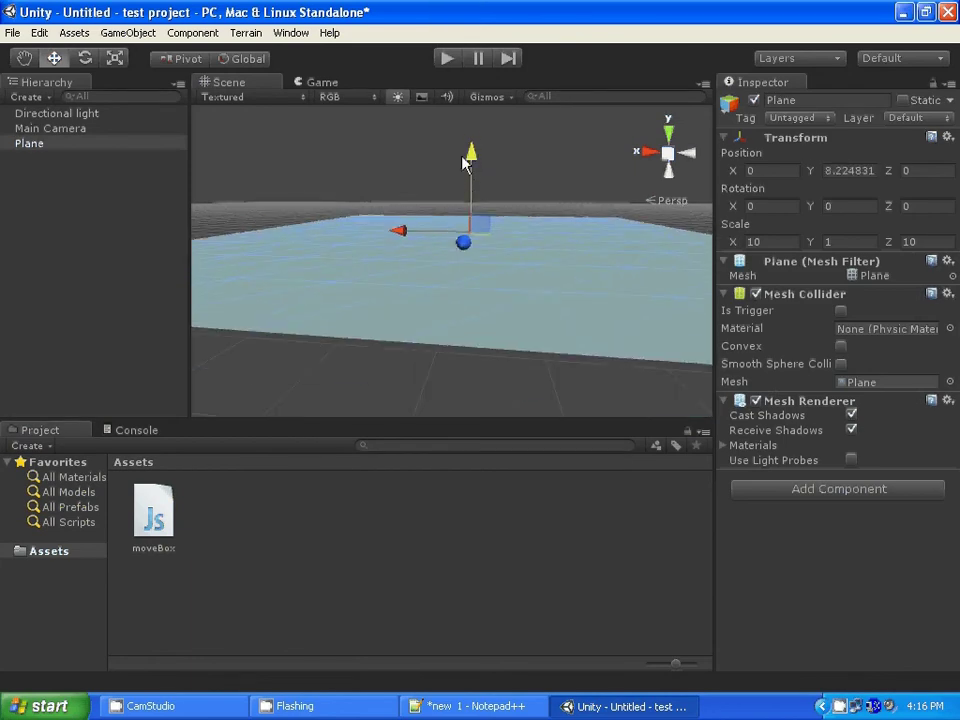
{"action": "left_click", "coordinate": [858, 172]}
{"action": "type", "text": "0"}
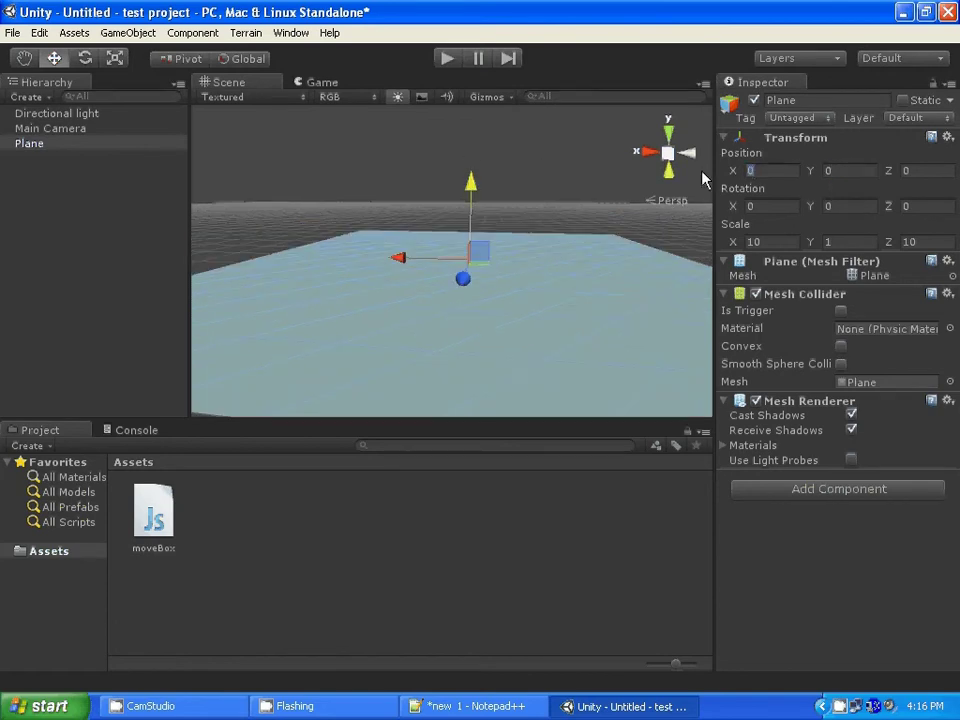
Set the Plane's X and Z positions to 0.
{"action": "left_click_drag", "start_coordinate": [776, 172], "coordinate": [483, 163]}
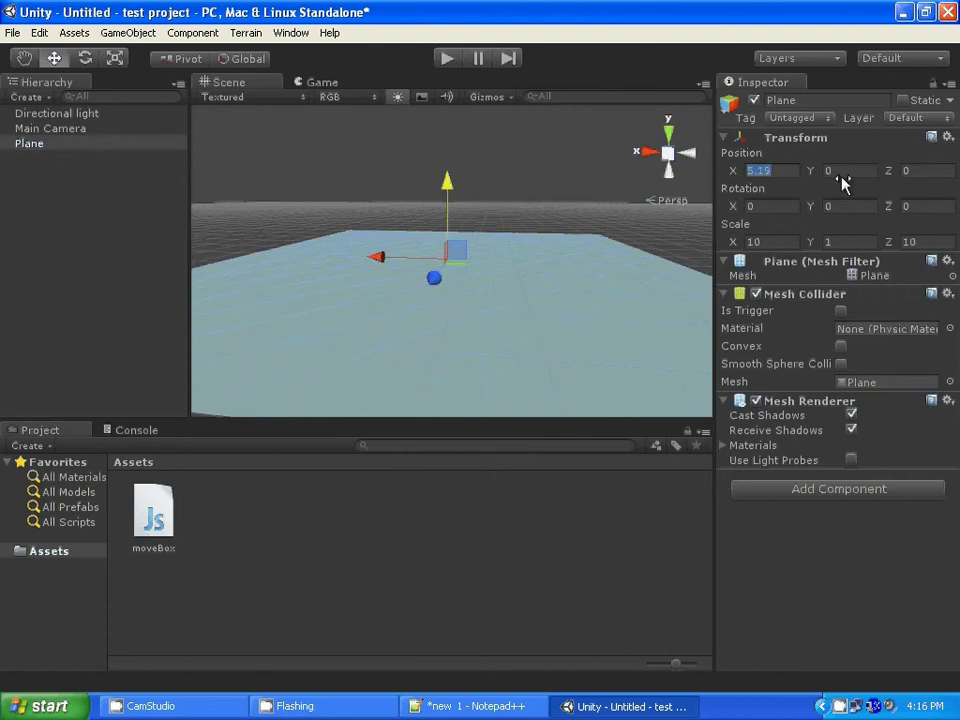
{"action": "type", "text": "0"}
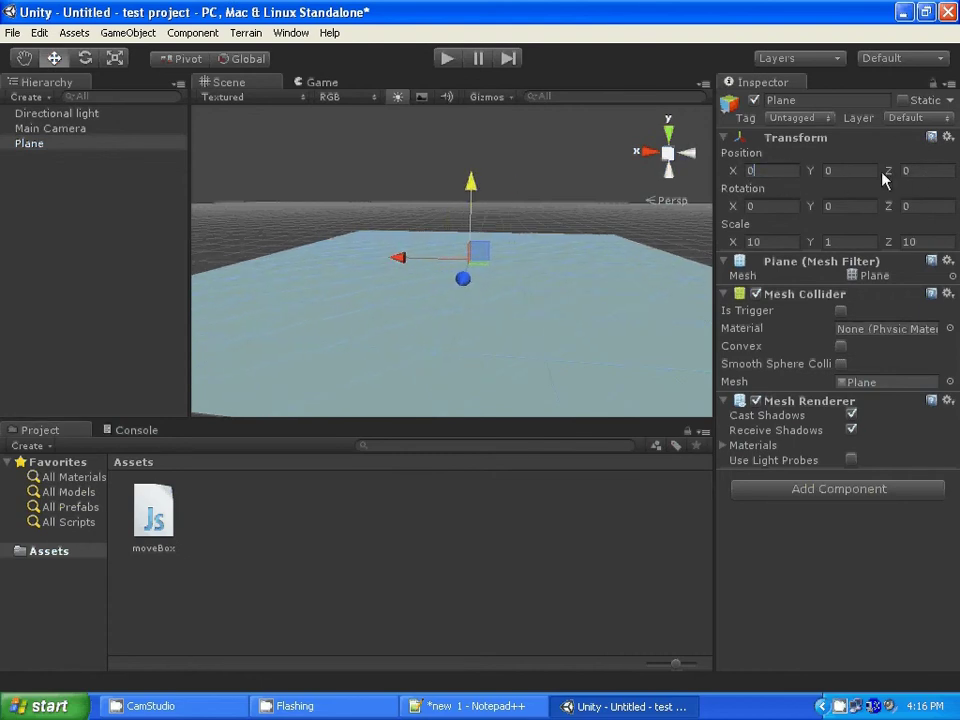
{"action": "mouse_move", "coordinate": [889, 171]}
{"action": "left_mouse_down"}
{"action": "mouse_move", "coordinate": [53, 176]}
{"action": "mouse_move", "coordinate": [957, 218]}
{"action": "left_mouse_up"}
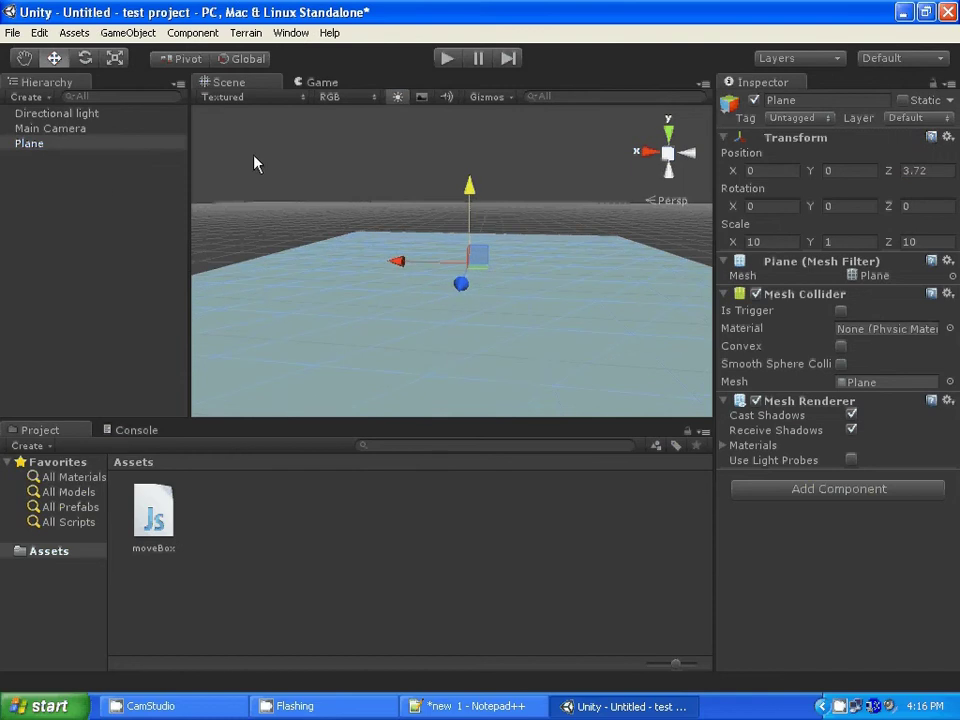
{"action": "left_click", "coordinate": [912, 171]}
{"action": "type", "text": "0"}
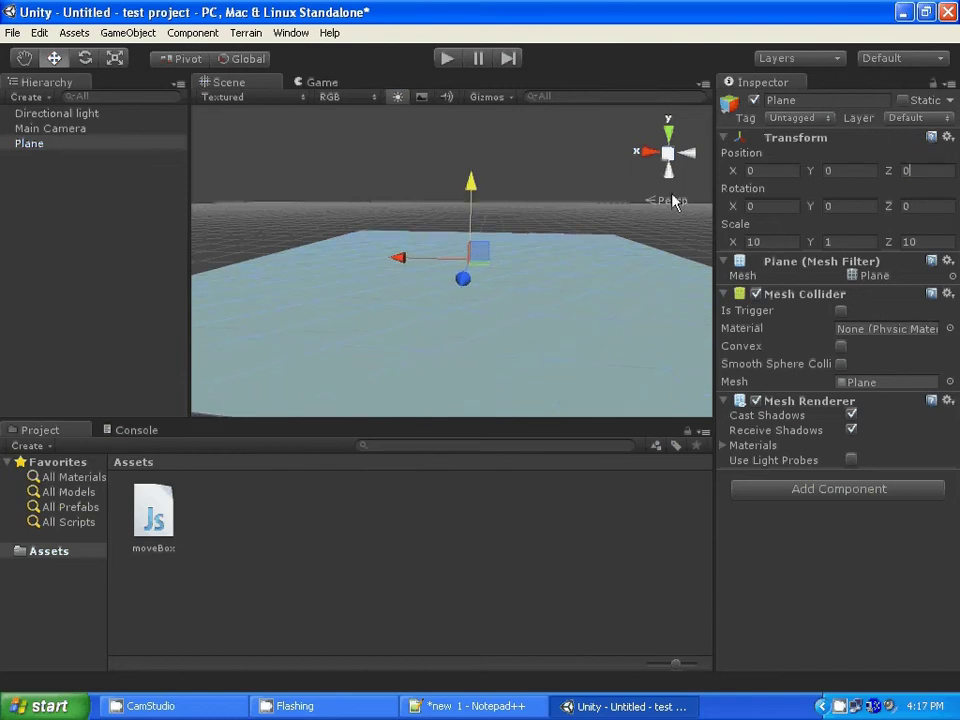
Set the Plane's X, Y and Z rotations all to 0.
{"action": "left_click", "coordinate": [737, 207]}
{"action": "mouse_move", "coordinate": [737, 209]}
{"action": "left_mouse_down"}
{"action": "mouse_move", "coordinate": [133, 244]}
{"action": "mouse_move", "coordinate": [489, 178]}
{"action": "left_mouse_up"}
{"action": "left_click", "coordinate": [786, 207]}
{"action": "type", "text": "0"}
{"action": "mouse_move", "coordinate": [812, 207]}
{"action": "left_mouse_down"}
{"action": "mouse_move", "coordinate": [165, 232]}
{"action": "mouse_move", "coordinate": [386, 235]}
{"action": "left_mouse_up"}
{"action": "left_click", "coordinate": [866, 207]}
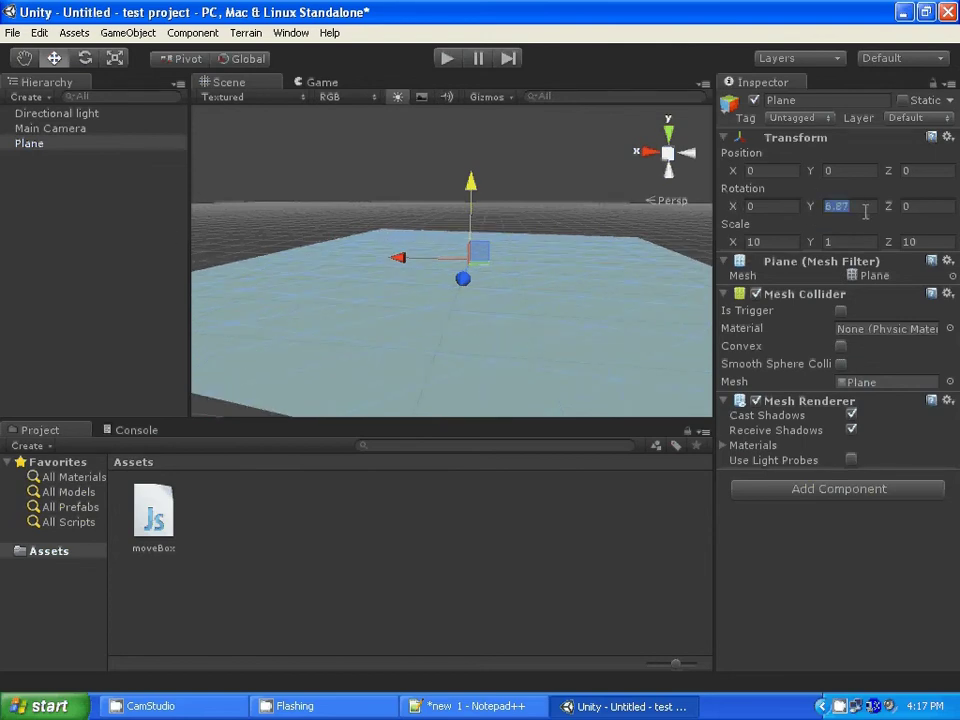
{"action": "type", "text": "0"}
{"action": "mouse_move", "coordinate": [888, 206]}
{"action": "left_mouse_down"}
{"action": "mouse_move", "coordinate": [83, 220]}
{"action": "mouse_move", "coordinate": [74, 229]}
{"action": "left_mouse_up"}
{"action": "left_click", "coordinate": [932, 206]}
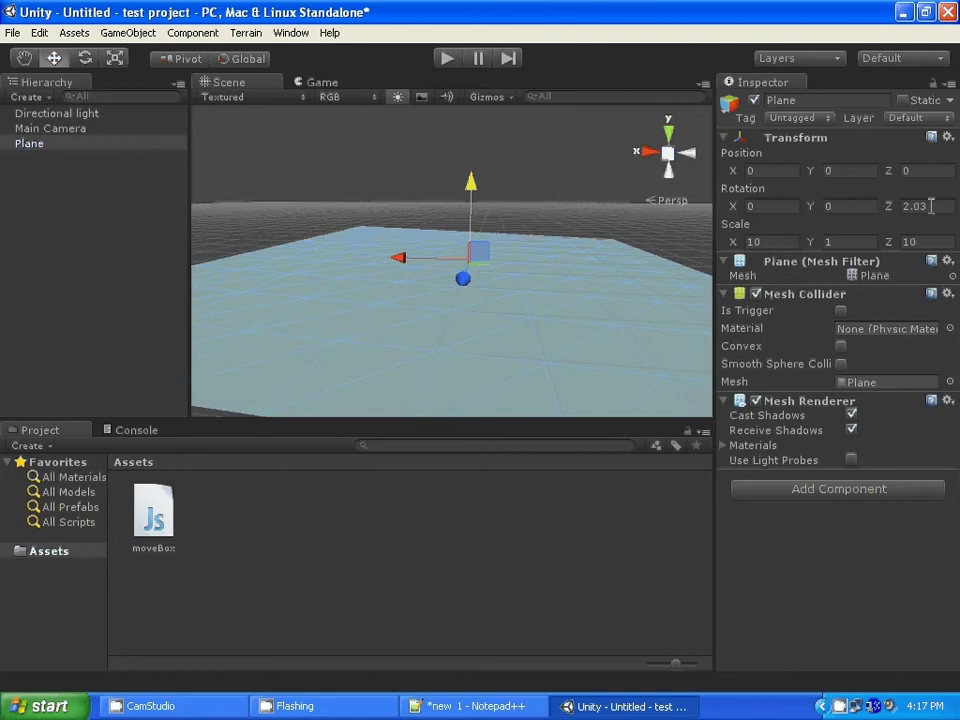
{"action": "type", "text": "0"}
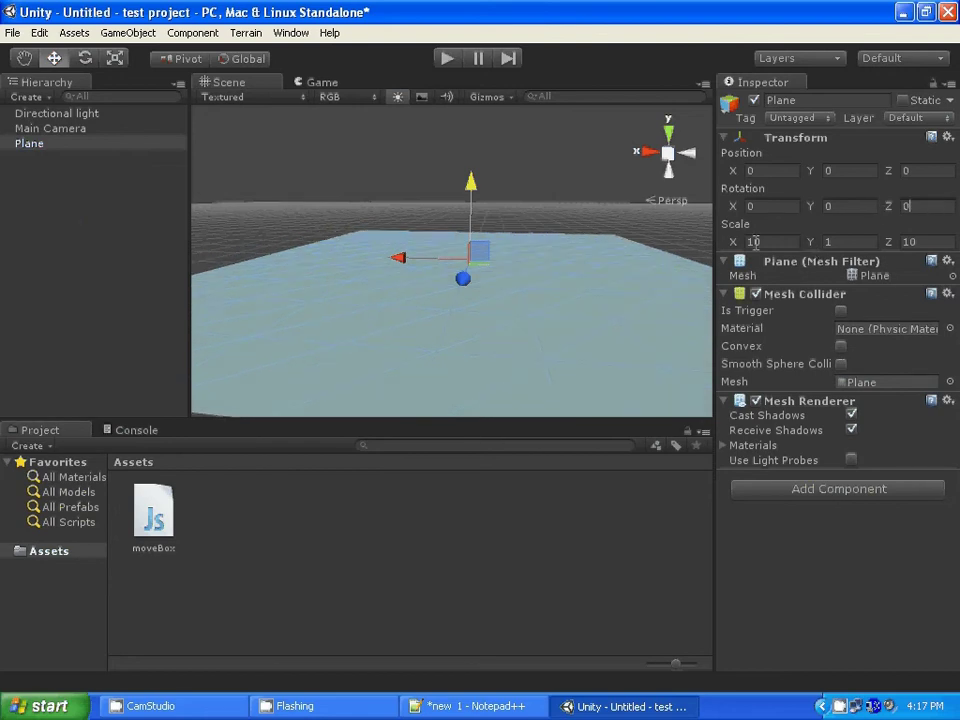
{"action": "key", "text": "Tab"}
Check the Plane's scale values and toggle the collider's Is Trigger on and off.
{"action": "left_click", "coordinate": [932, 241]}
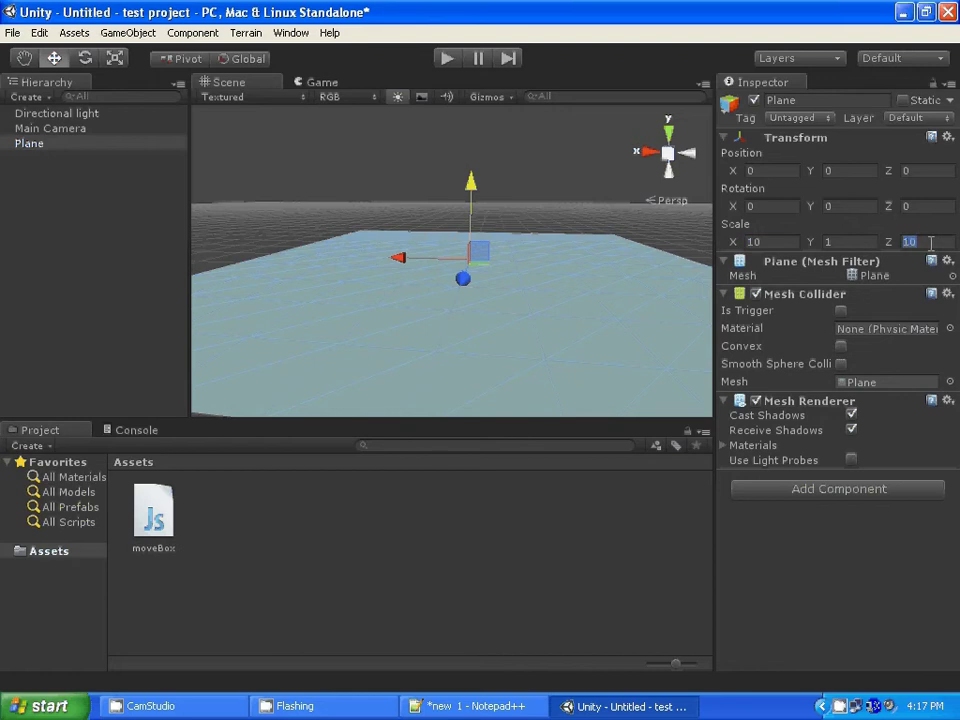
{"action": "left_click", "coordinate": [816, 242]}
{"action": "left_click", "coordinate": [841, 311]}
{"action": "left_click", "coordinate": [841, 311]}
{"action": "left_click", "coordinate": [756, 401]}
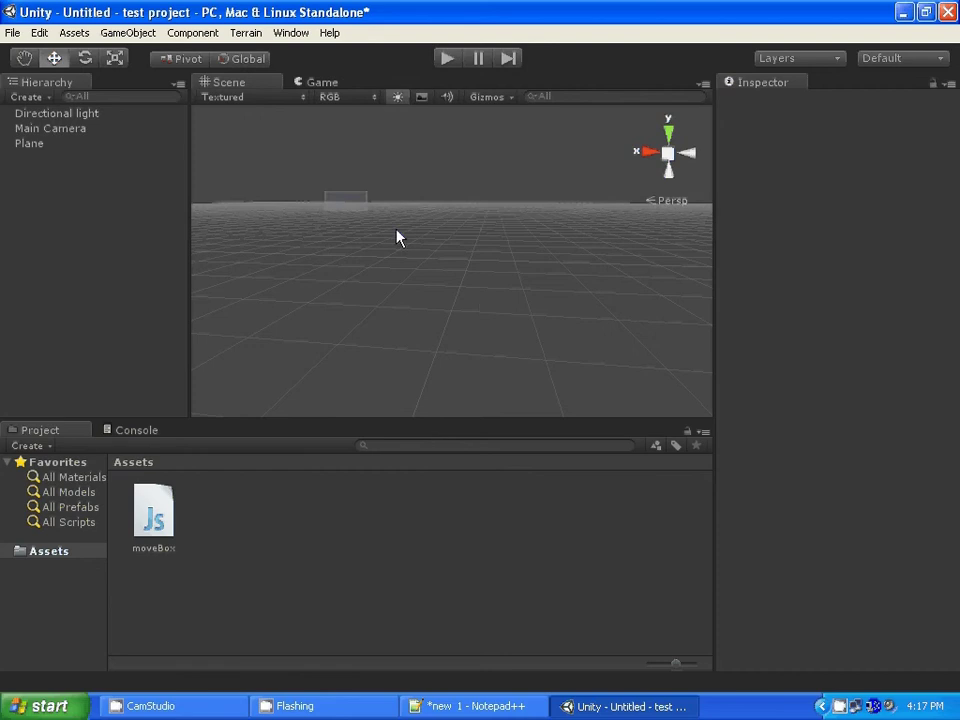
{"action": "left_click_drag", "start_coordinate": [309, 189], "coordinate": [456, 332]}
{"action": "left_click", "coordinate": [500, 325]}
{"action": "left_click", "coordinate": [29, 143]}
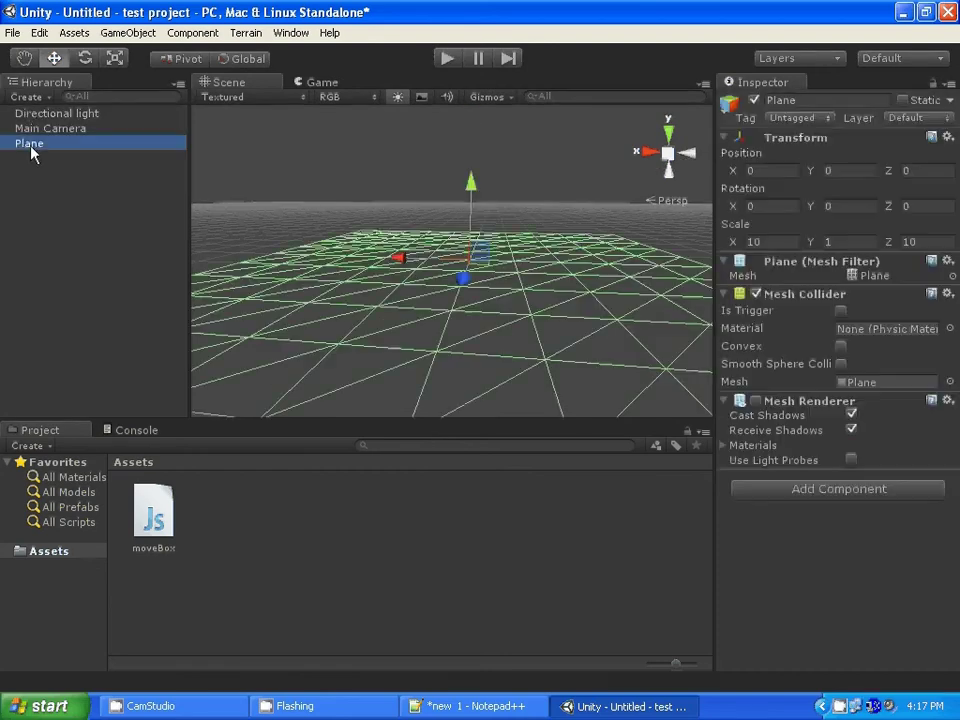
{"action": "left_click", "coordinate": [756, 401]}
{"action": "left_click", "coordinate": [516, 166]}
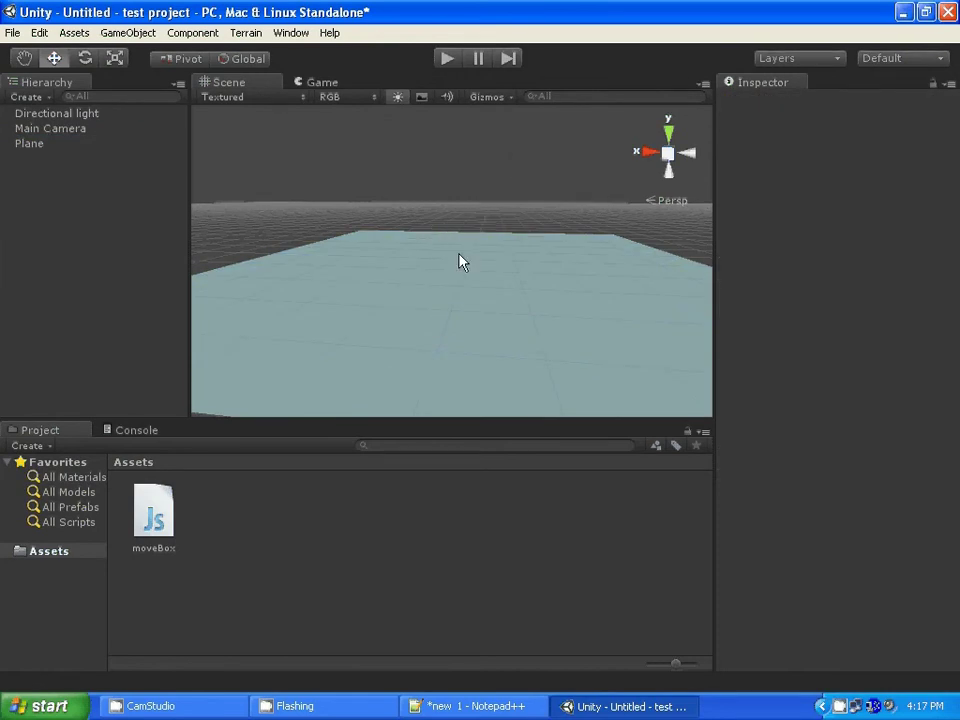
{"action": "left_click_drag", "start_coordinate": [461, 261], "coordinate": [695, 299], "text": "alt"}
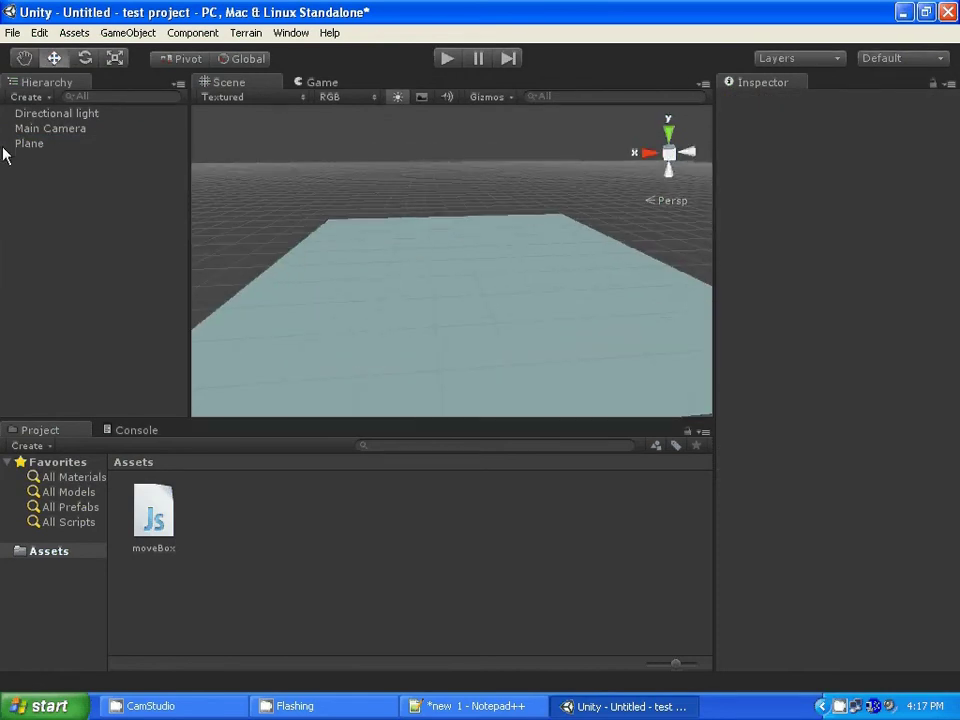
{"action": "left_click", "coordinate": [44, 131]}
{"action": "left_click", "coordinate": [318, 137]}
{"action": "left_click", "coordinate": [321, 84]}
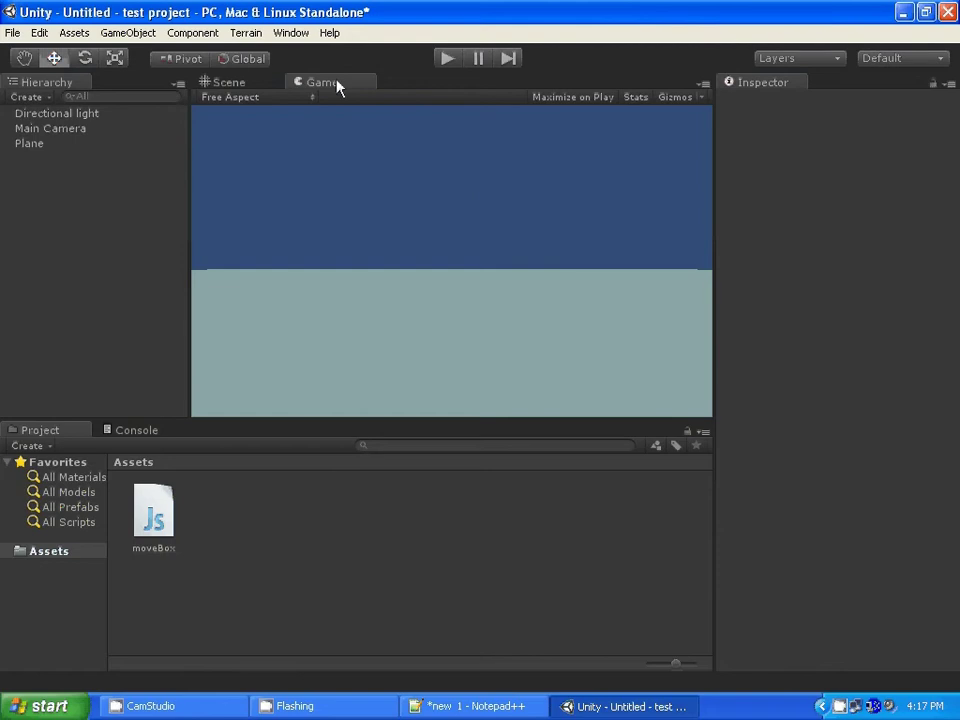
{"action": "left_click", "coordinate": [229, 83]}
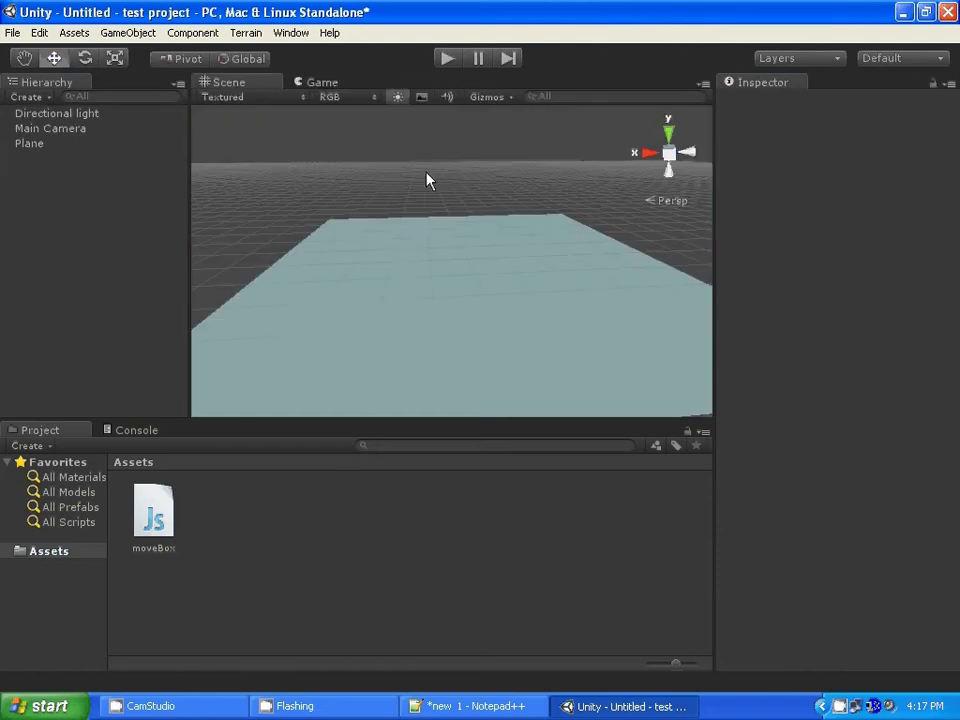
{"action": "mouse_move", "coordinate": [409, 265]}
{"action": "left_mouse_down", "text": "alt"}
{"action": "mouse_move", "coordinate": [596, 272]}
{"action": "mouse_move", "coordinate": [386, 264]}
{"action": "left_mouse_up", "text": "alt"}
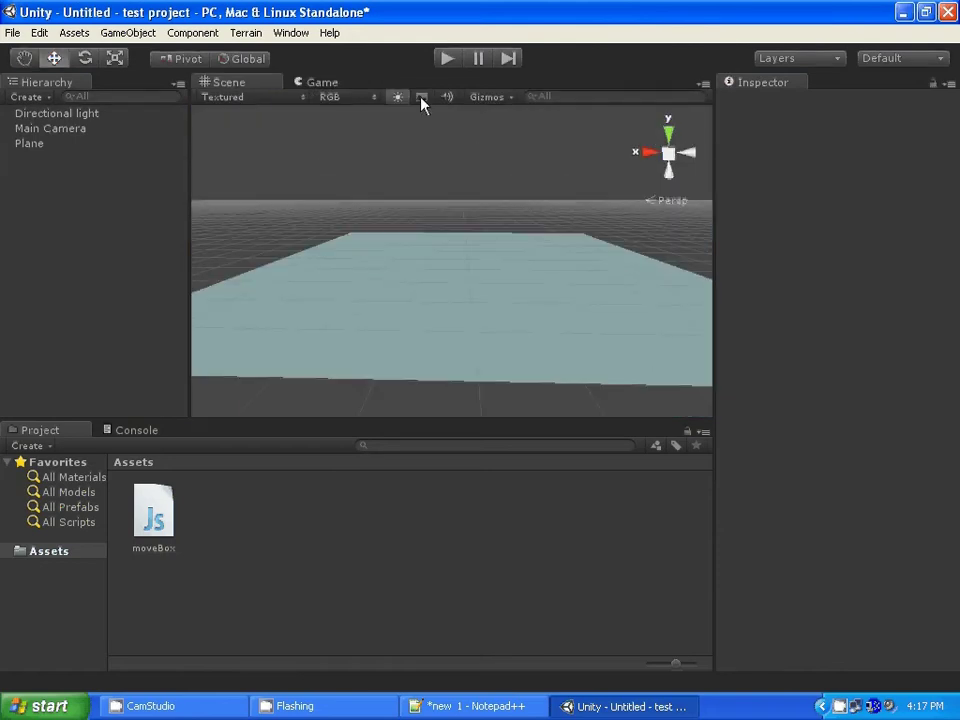
Toggle the scene's sky effects and lighting preview off and back on.
{"action": "left_click", "coordinate": [421, 99]}
{"action": "left_click", "coordinate": [421, 99]}
{"action": "left_click", "coordinate": [398, 99]}
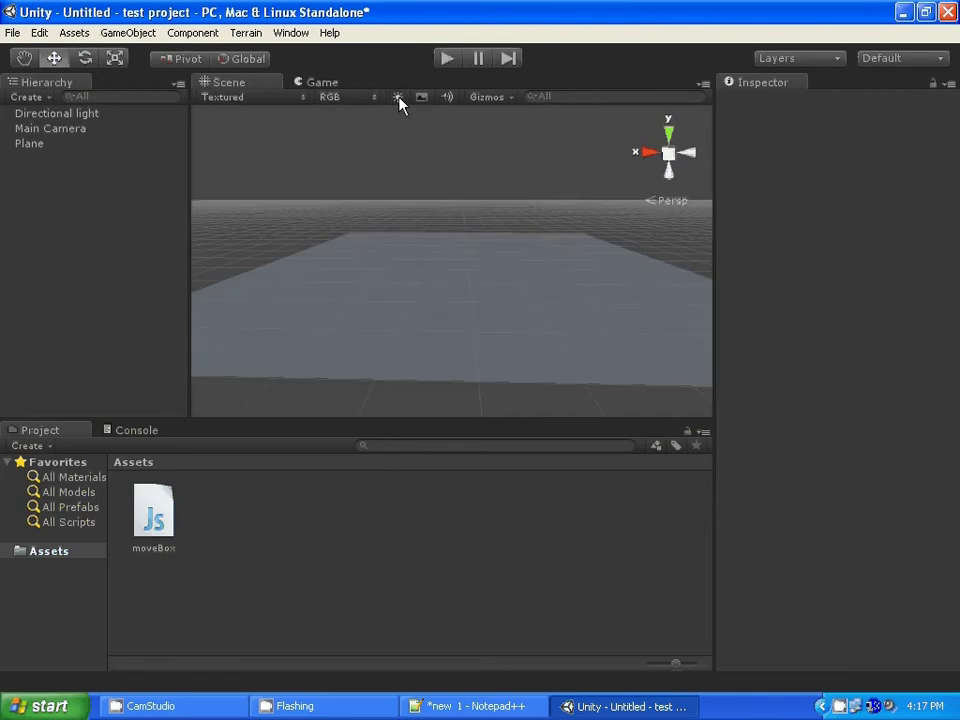
{"action": "left_click", "coordinate": [398, 99]}
{"action": "left_click_drag", "start_coordinate": [508, 159], "coordinate": [414, 300], "text": "alt"}
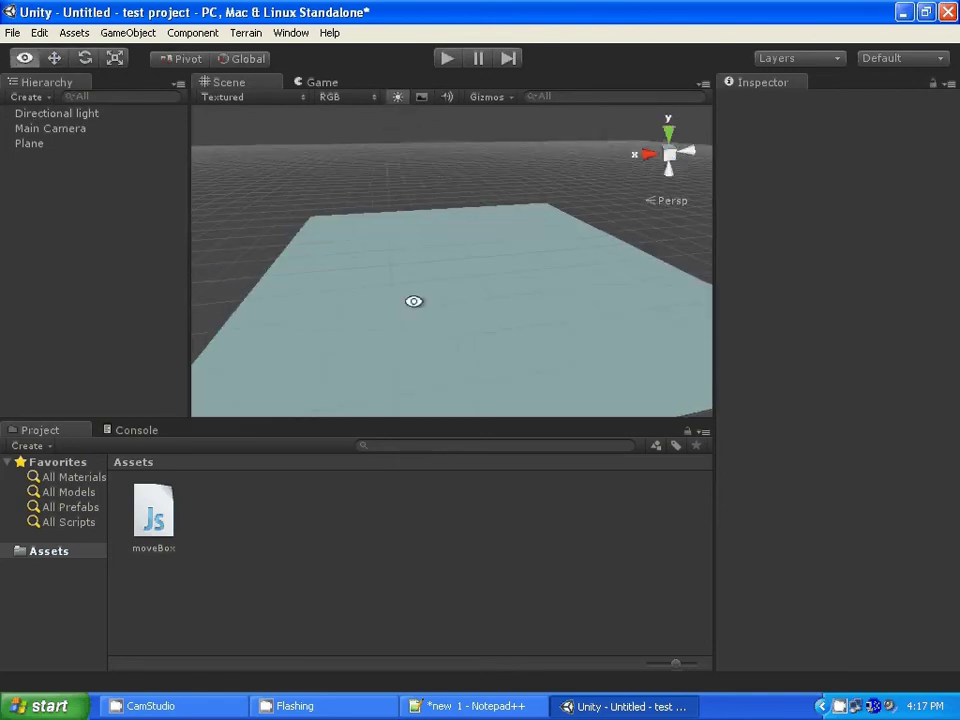
View the scene in Alpha, Overdraw and Mipmaps modes, then return to RGB.
{"action": "left_click", "coordinate": [376, 97]}
{"action": "left_click", "coordinate": [359, 131]}
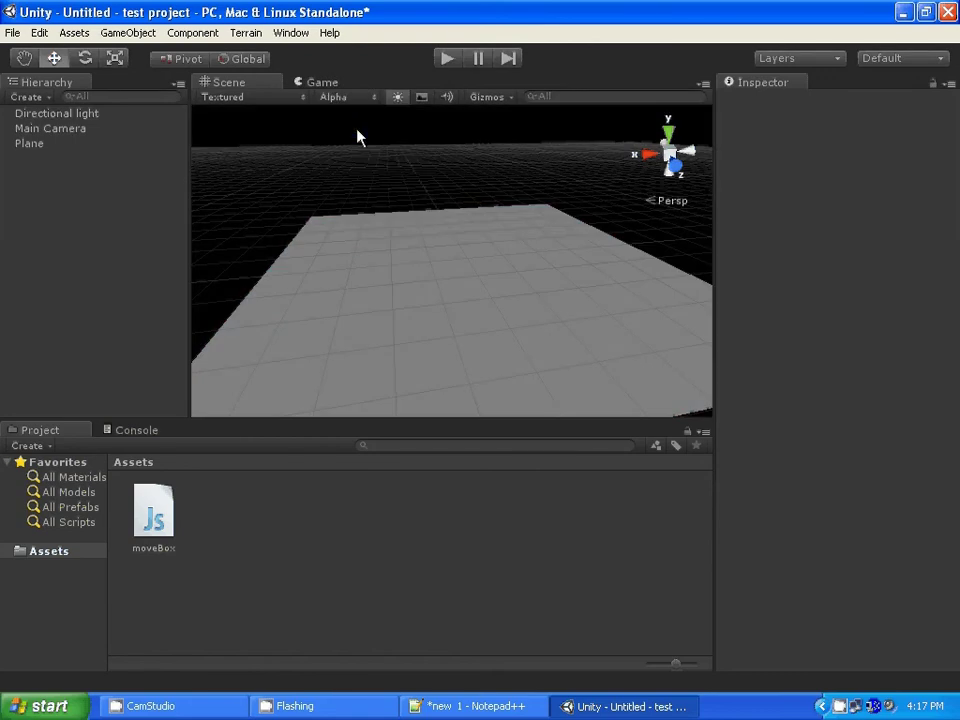
{"action": "left_click", "coordinate": [377, 100]}
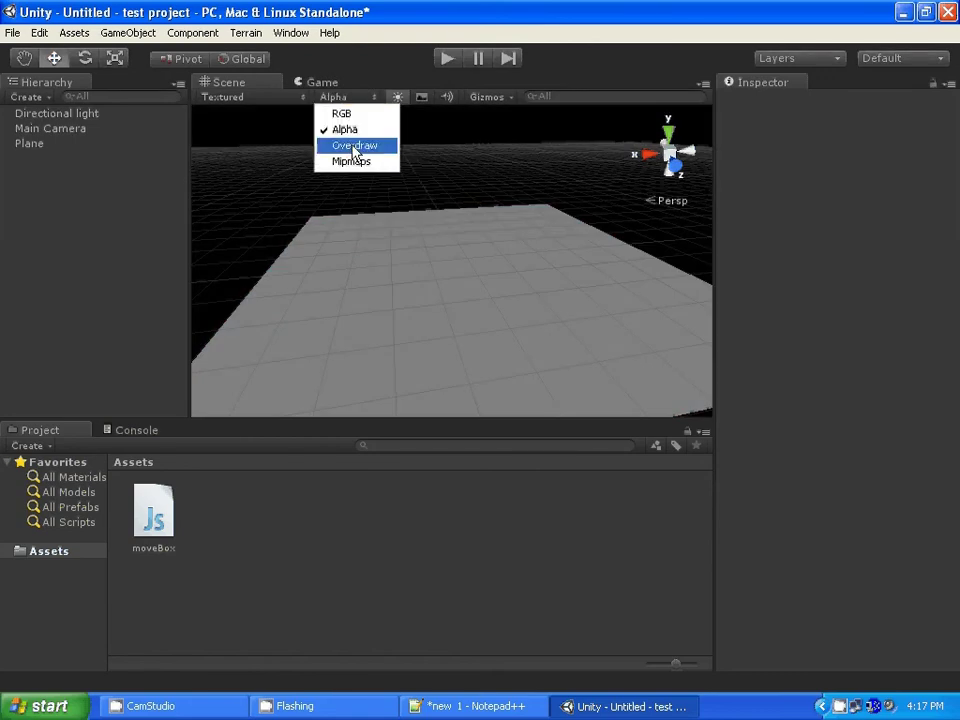
{"action": "left_click", "coordinate": [355, 148]}
{"action": "left_click", "coordinate": [375, 100]}
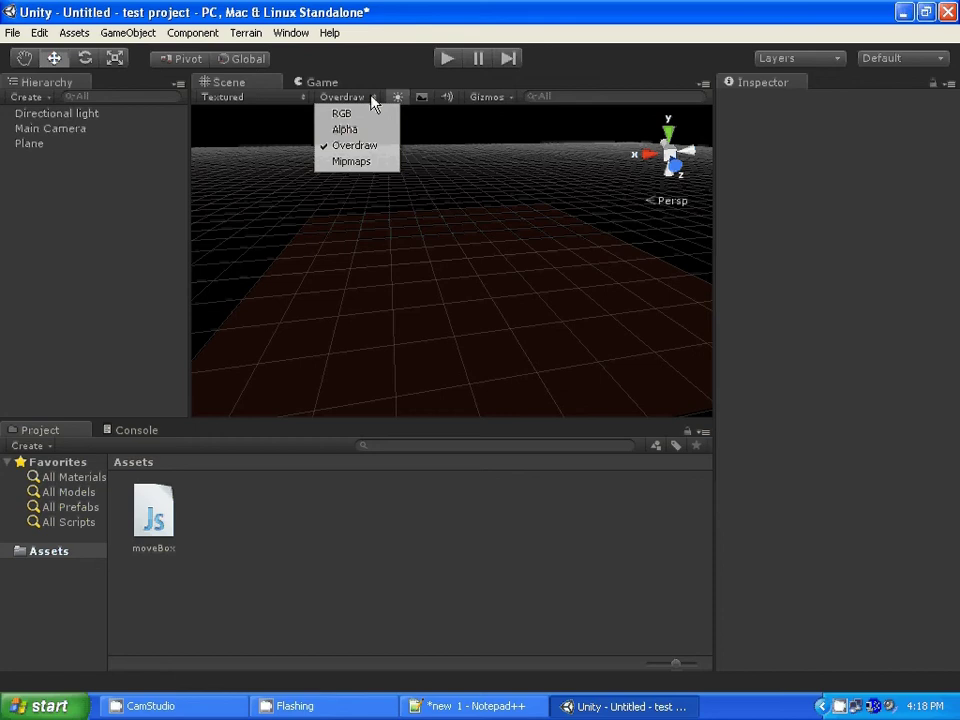
{"action": "left_click", "coordinate": [351, 161]}
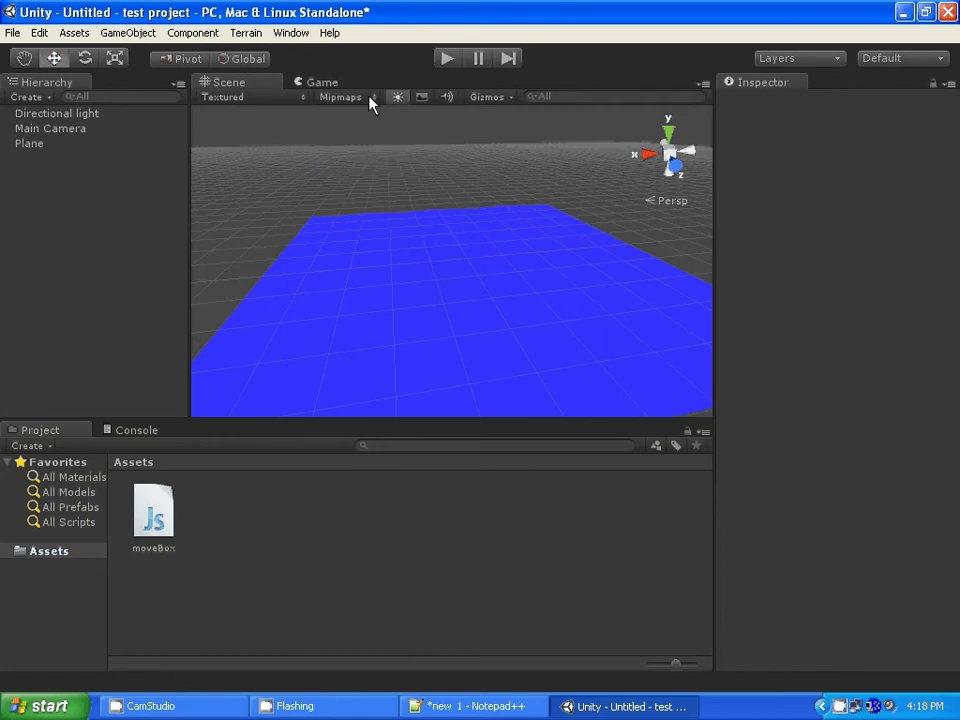
{"action": "left_click", "coordinate": [371, 100]}
{"action": "left_click", "coordinate": [341, 118]}
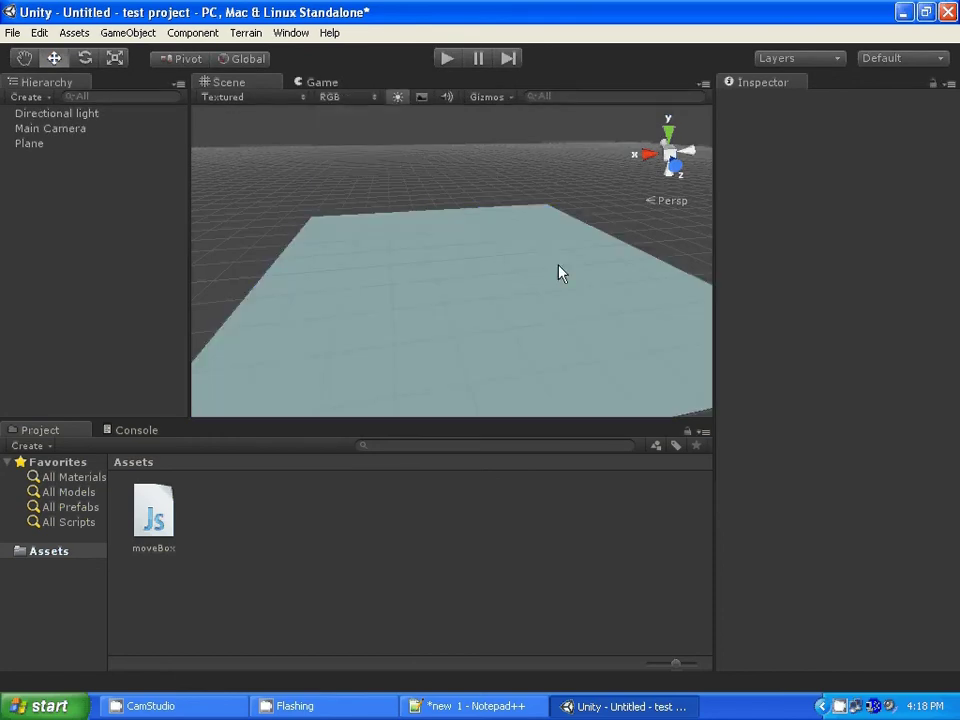
Orbit down to a low view of the plane showing the horizon.
{"action": "left_click_drag", "start_coordinate": [559, 272], "coordinate": [339, 186], "text": "alt"}
{"action": "mouse_move", "coordinate": [339, 186]}
{"action": "right_mouse_down", "text": "alt"}
{"action": "mouse_move", "coordinate": [472, 225]}
{"action": "mouse_move", "coordinate": [553, 225]}
{"action": "right_mouse_up", "text": "alt"}
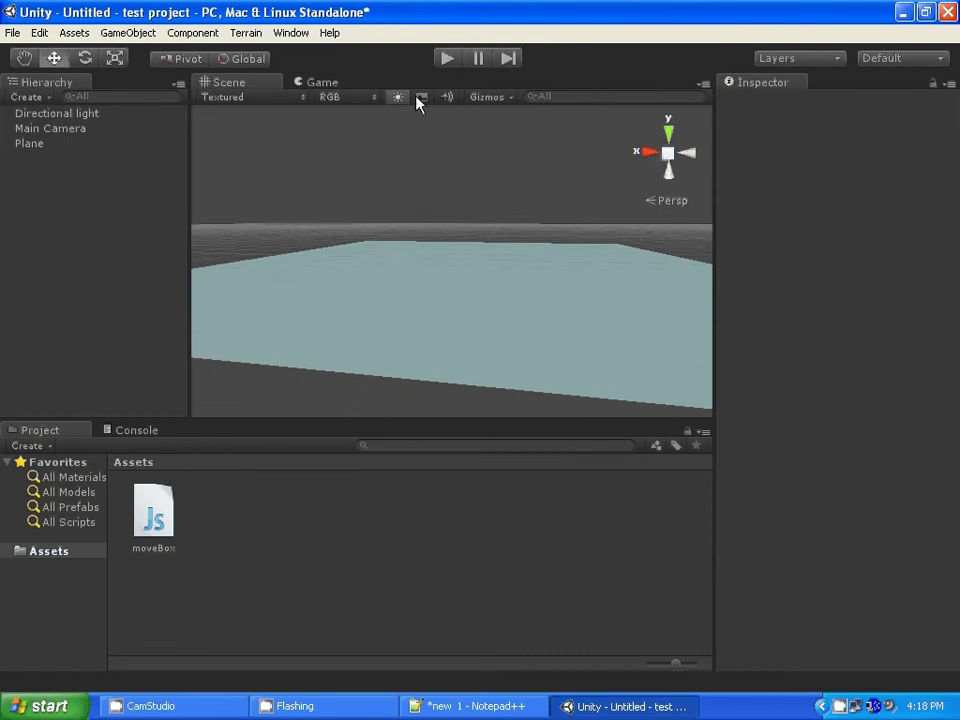
{"action": "mouse_move", "coordinate": [459, 184]}
{"action": "left_mouse_down", "text": "alt"}
{"action": "mouse_move", "coordinate": [601, 233]}
{"action": "mouse_move", "coordinate": [572, 225]}
{"action": "mouse_move", "coordinate": [478, 293]}
{"action": "left_mouse_up", "text": "alt"}
{"action": "right_click_drag", "start_coordinate": [478, 293], "coordinate": [484, 285], "text": "alt"}
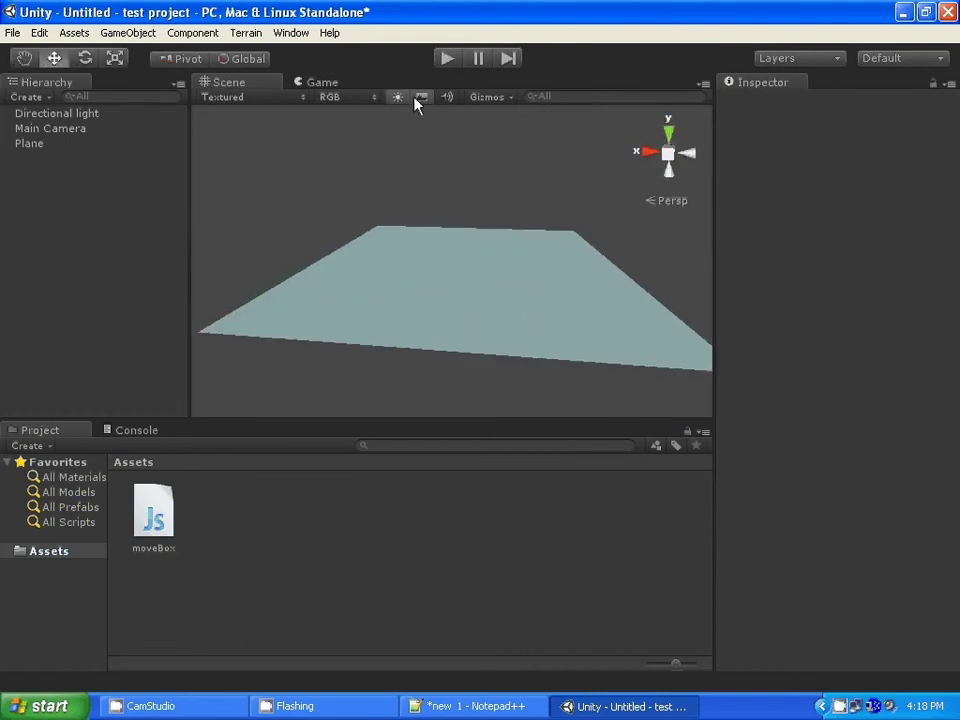
{"action": "mouse_move", "coordinate": [480, 180]}
{"action": "left_mouse_down", "text": "alt"}
{"action": "mouse_move", "coordinate": [513, 208]}
{"action": "mouse_move", "coordinate": [399, 201]}
{"action": "mouse_move", "coordinate": [538, 199]}
{"action": "mouse_move", "coordinate": [557, 178]}
{"action": "mouse_move", "coordinate": [679, 216]}
{"action": "mouse_move", "coordinate": [426, 137]}
{"action": "mouse_move", "coordinate": [561, 165]}
{"action": "mouse_move", "coordinate": [390, 140]}
{"action": "left_mouse_up", "text": "alt"}
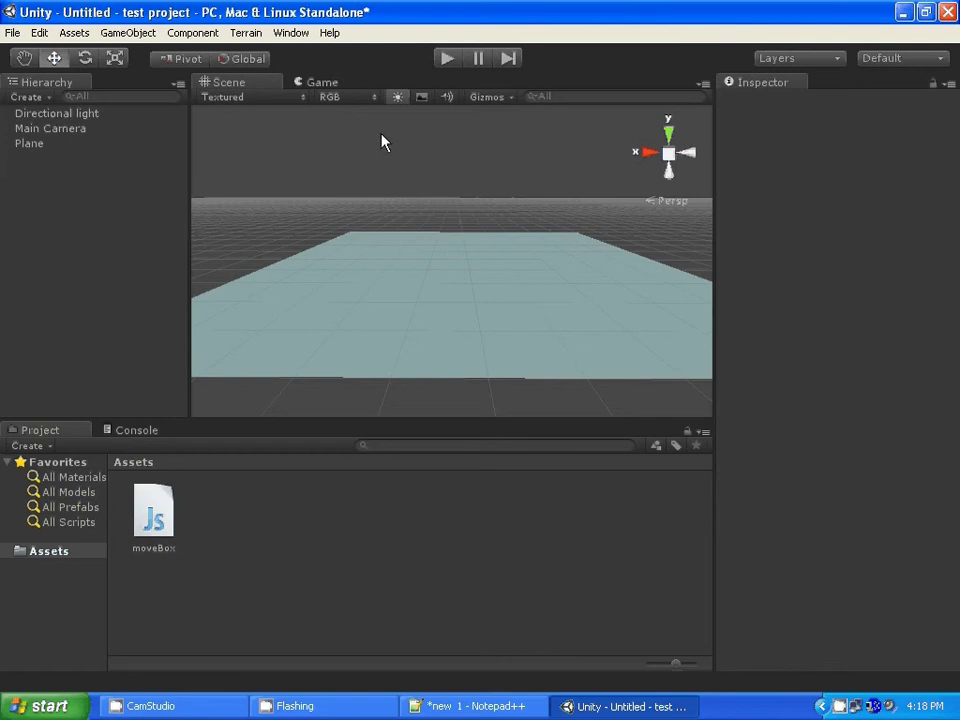
Add a Cube to the scene via GameObject > Create Other > Cube.
{"action": "left_click", "coordinate": [27, 97]}
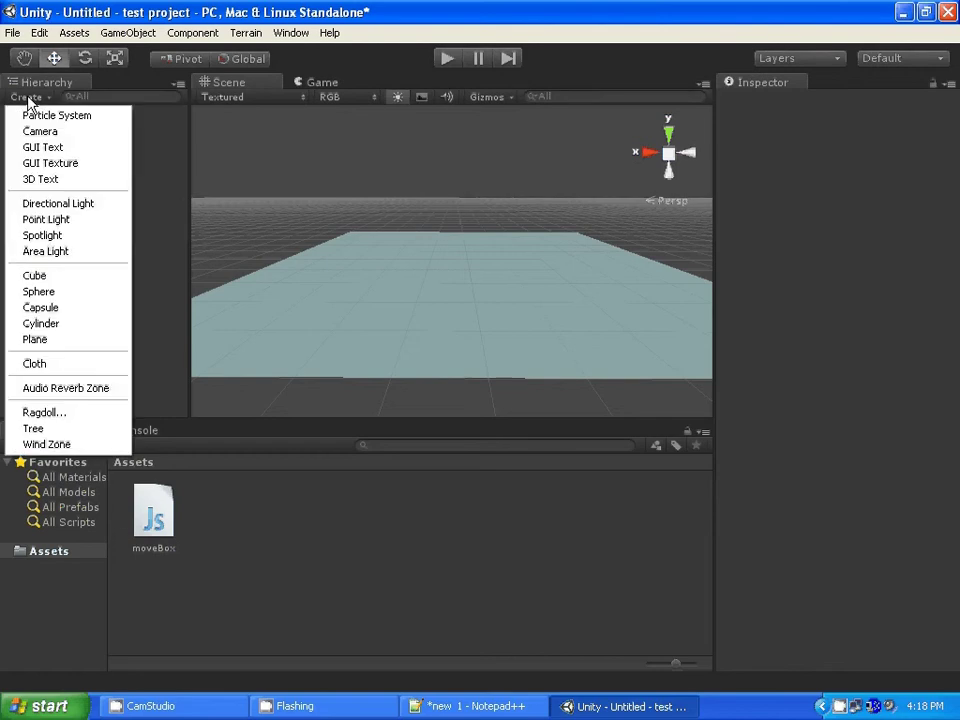
{"action": "left_click", "coordinate": [279, 215]}
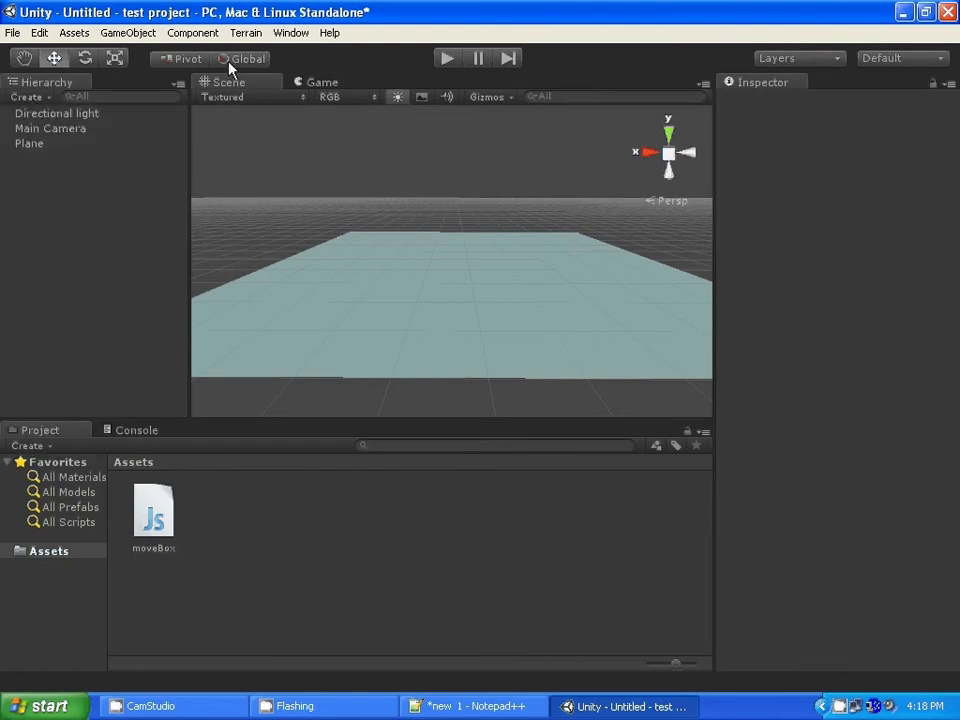
{"action": "left_click", "coordinate": [122, 37]}
{"action": "mouse_move", "coordinate": [150, 72]}
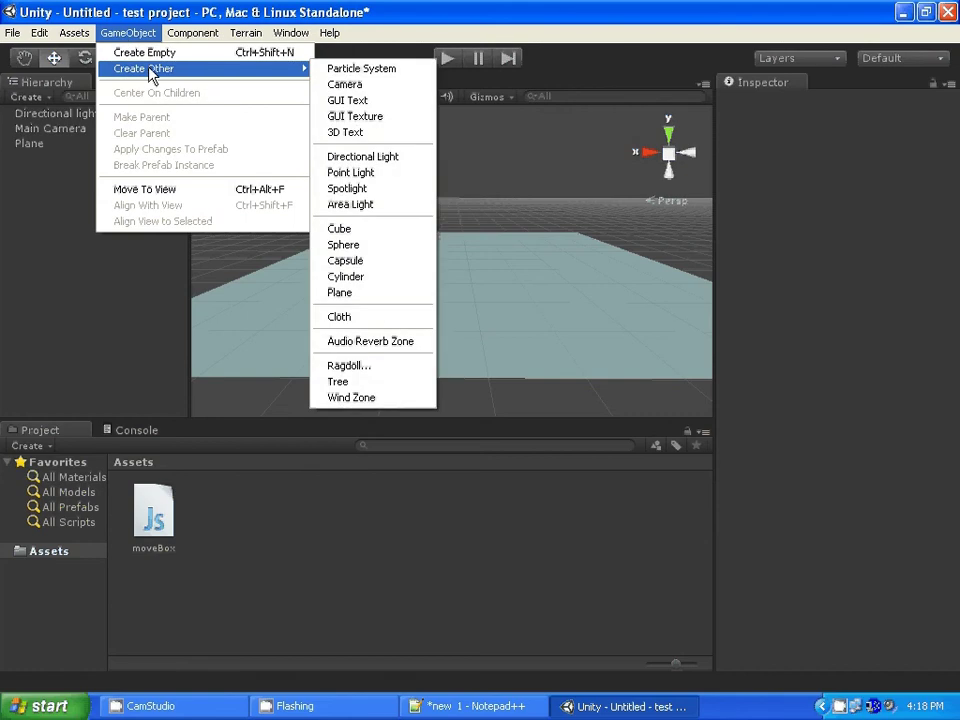
{"action": "left_click", "coordinate": [370, 230]}
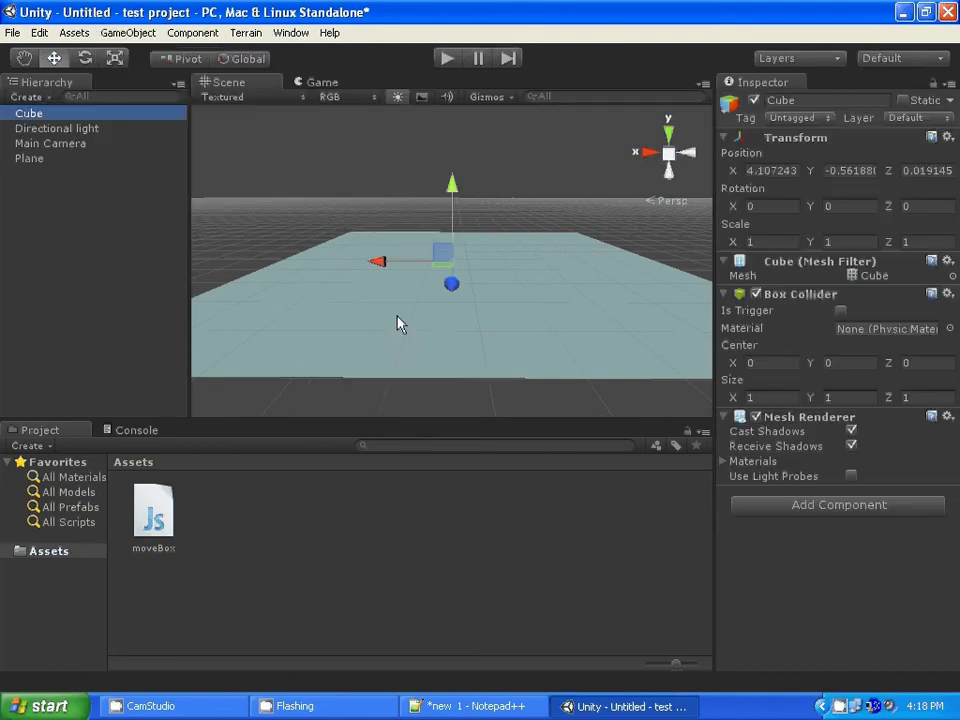
Set the cube's Position to 0, 0, 0.
{"action": "left_click", "coordinate": [775, 171]}
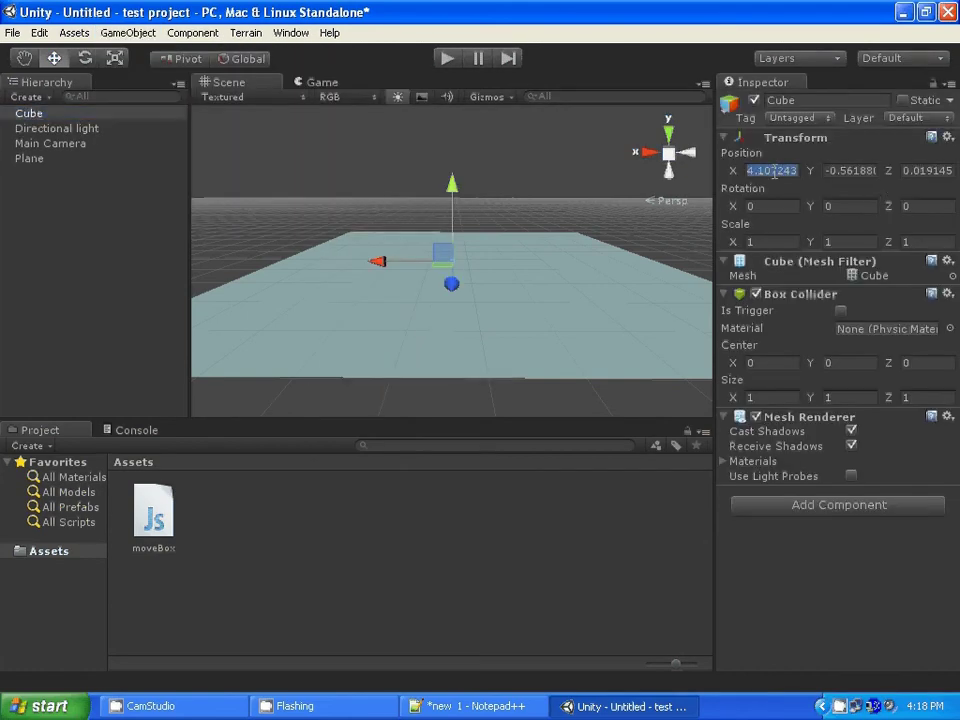
{"action": "type", "text": "0"}
{"action": "key", "text": "Tab"}
{"action": "type", "text": "0"}
{"action": "key", "text": "Tab"}
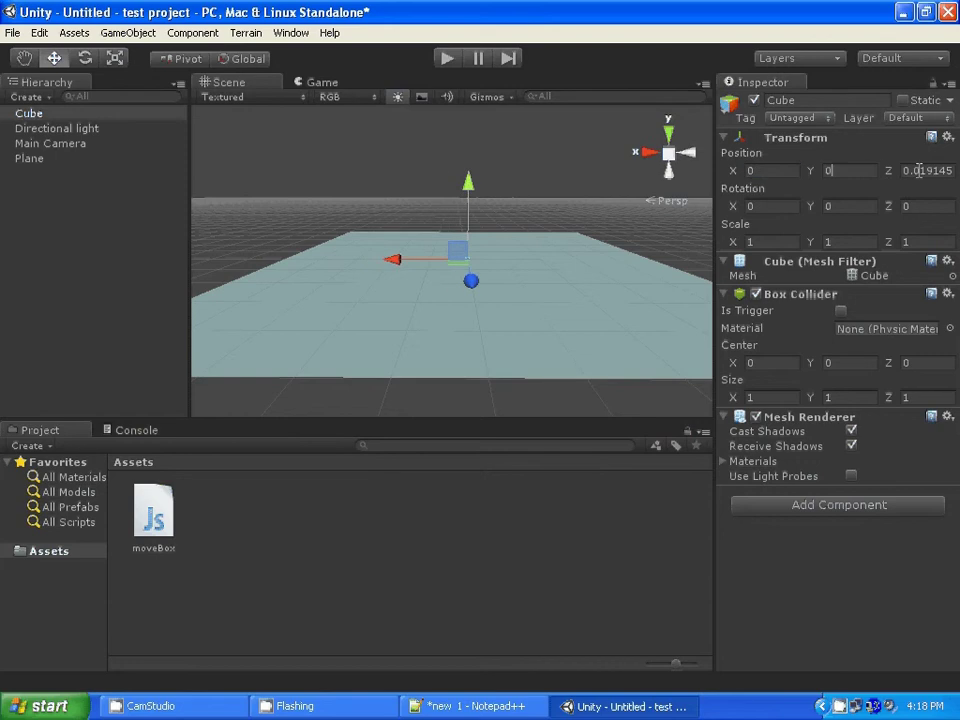
{"action": "type", "text": "0"}
Scale the cube to 5 × 5 × 5.
{"action": "left_click", "coordinate": [756, 242]}
{"action": "type", "text": "5"}
{"action": "key", "text": "Tab"}
{"action": "type", "text": "5"}
{"action": "key", "text": "Tab"}
{"action": "type", "text": "5"}
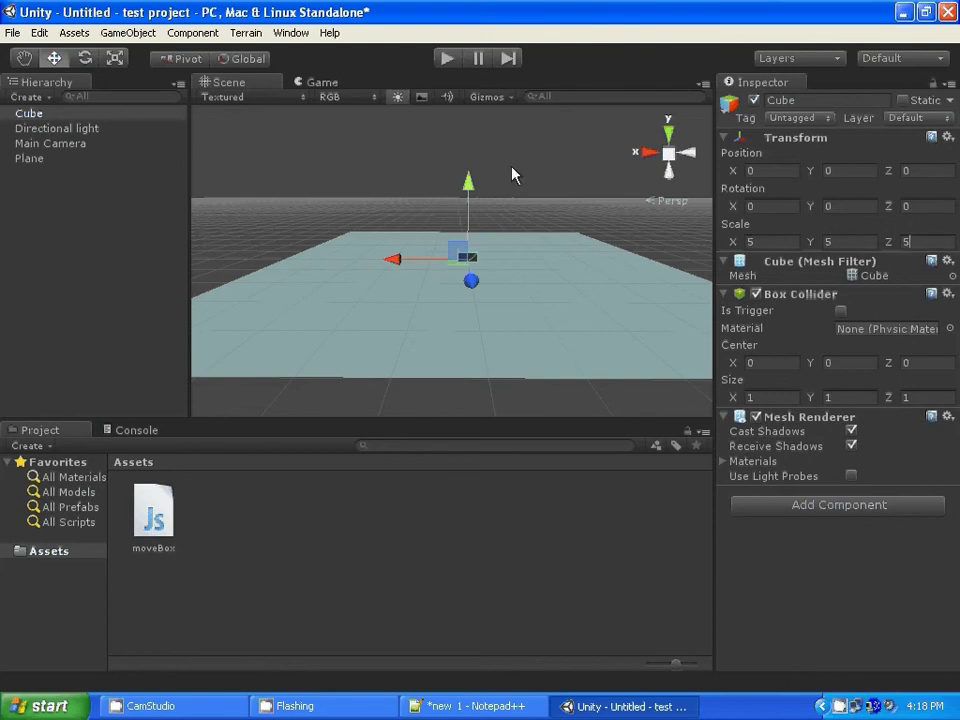
Raise the cube above the plane with the Y move arrow and Y position field.
{"action": "left_click_drag", "start_coordinate": [472, 188], "coordinate": [473, 178]}
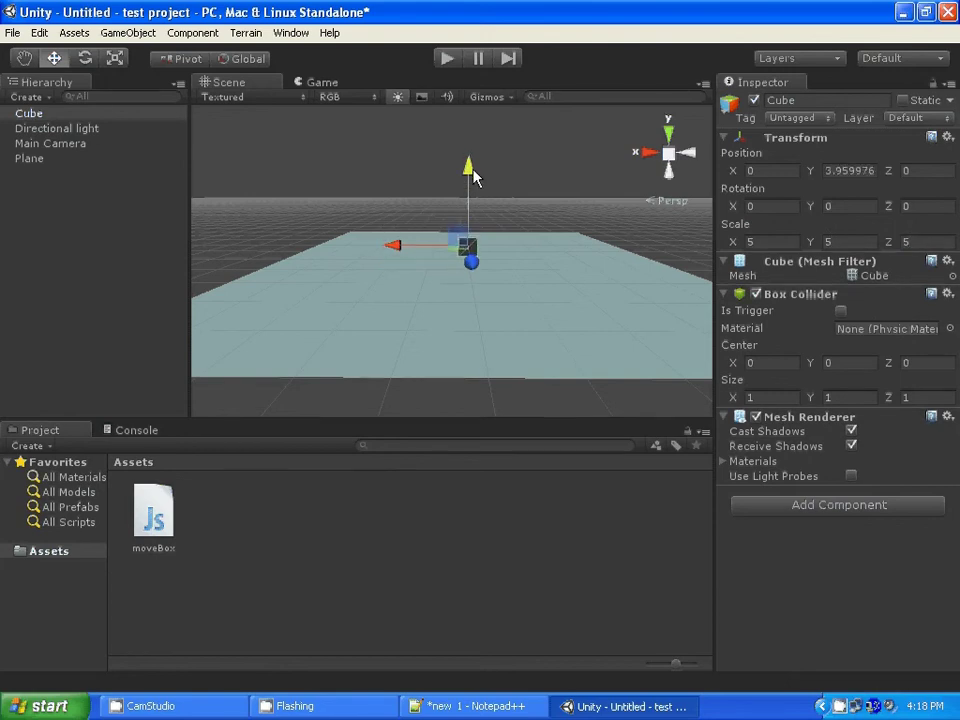
{"action": "left_click", "coordinate": [527, 143]}
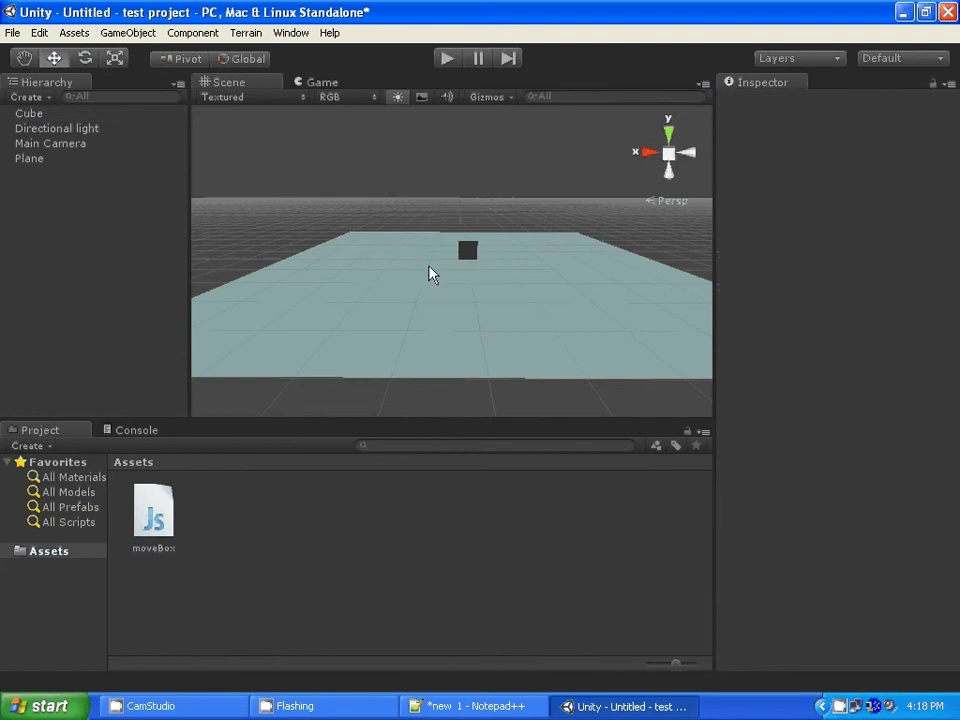
{"action": "mouse_move", "coordinate": [431, 272]}
{"action": "left_mouse_down", "text": "alt"}
{"action": "mouse_move", "coordinate": [556, 152]}
{"action": "mouse_move", "coordinate": [649, 287]}
{"action": "left_mouse_up", "text": "alt"}
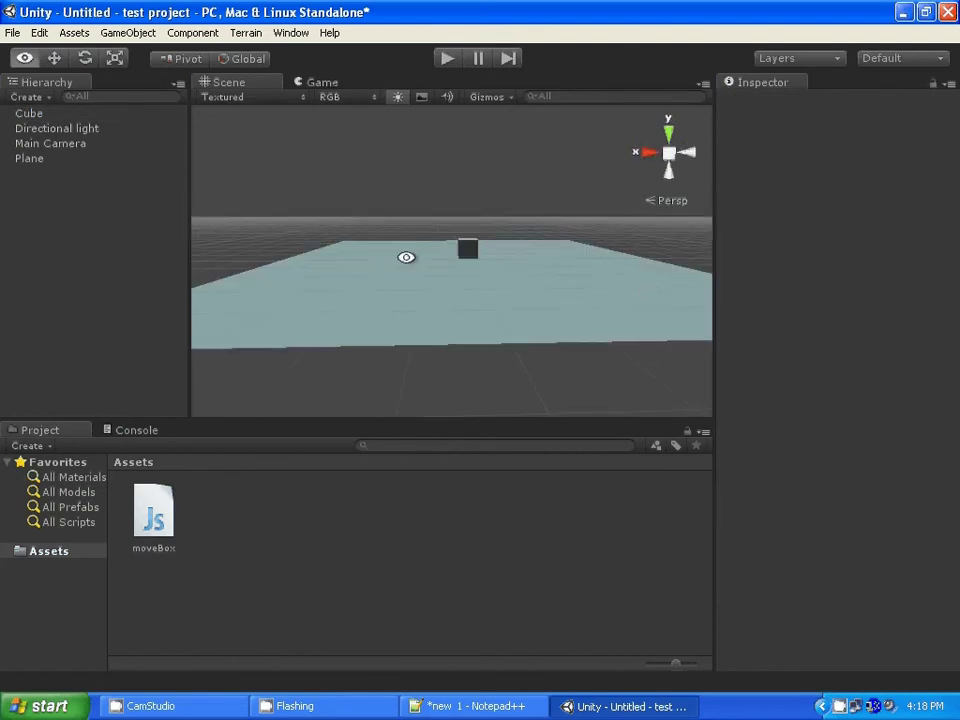
{"action": "left_click_drag", "start_coordinate": [405, 257], "coordinate": [469, 246], "text": "alt"}
{"action": "left_click", "coordinate": [472, 246]}
{"action": "left_click_drag", "start_coordinate": [478, 195], "coordinate": [476, 169]}
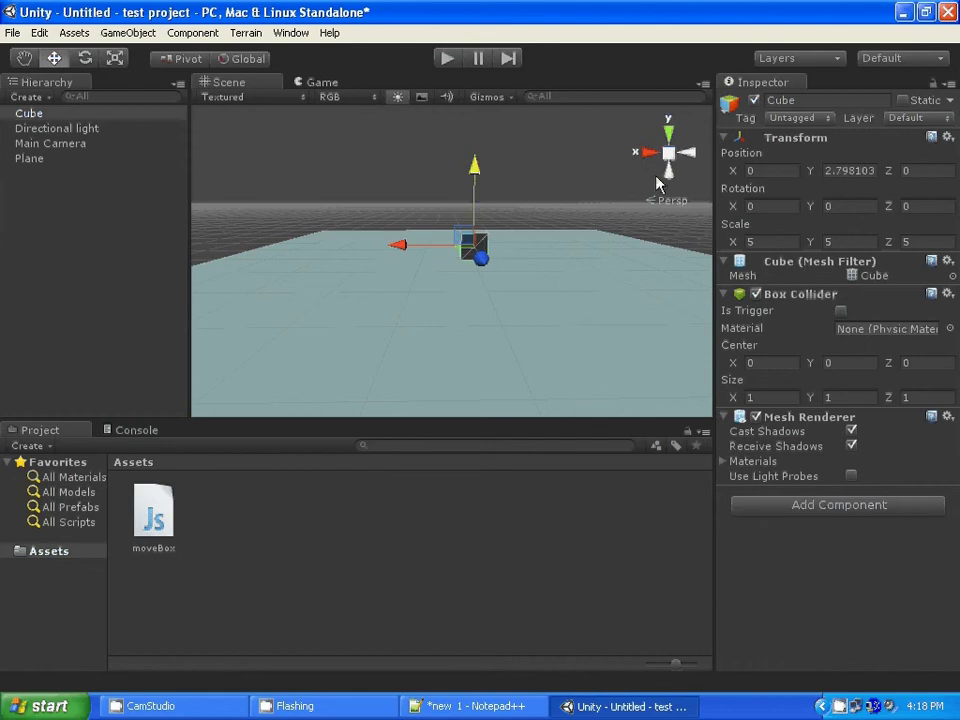
{"action": "left_click", "coordinate": [848, 170]}
{"action": "left_click_drag", "start_coordinate": [849, 168], "coordinate": [886, 175]}
{"action": "type", "text": "2"}
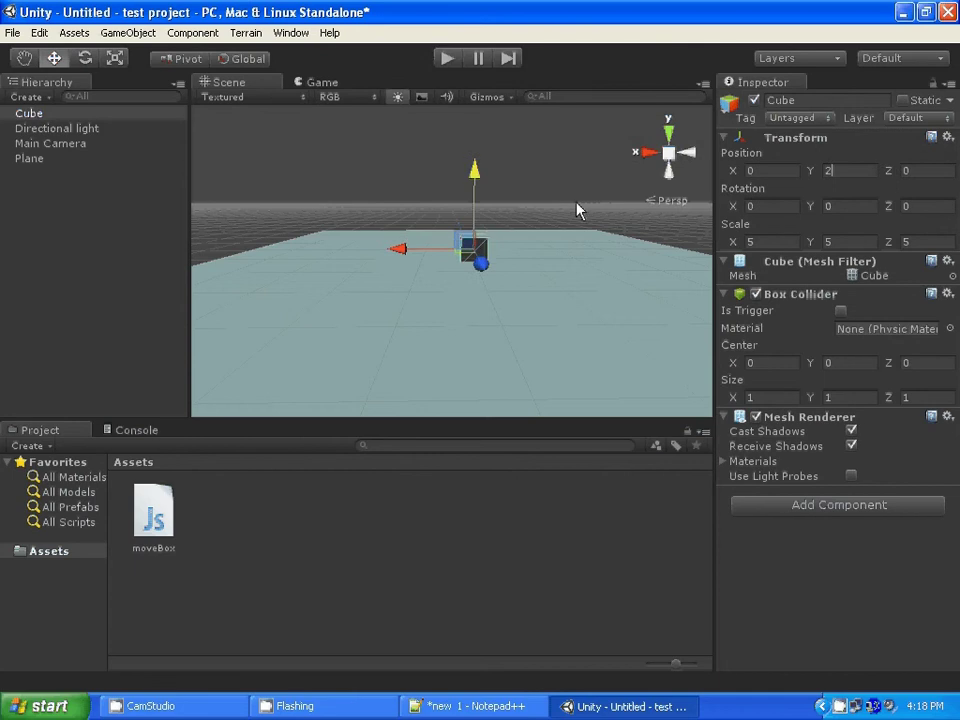
Orbit around the raised cube to inspect it from several angles.
{"action": "left_click_drag", "start_coordinate": [317, 306], "coordinate": [447, 261], "text": "alt"}
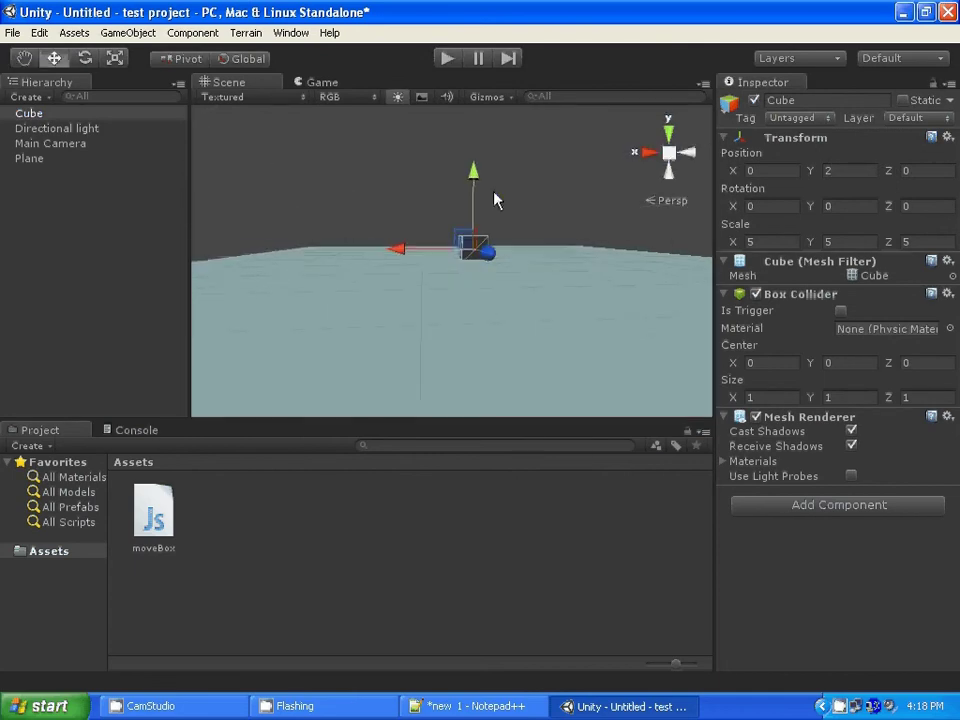
{"action": "left_click", "coordinate": [558, 236]}
{"action": "left_click_drag", "start_coordinate": [558, 236], "coordinate": [921, 328], "text": "alt"}
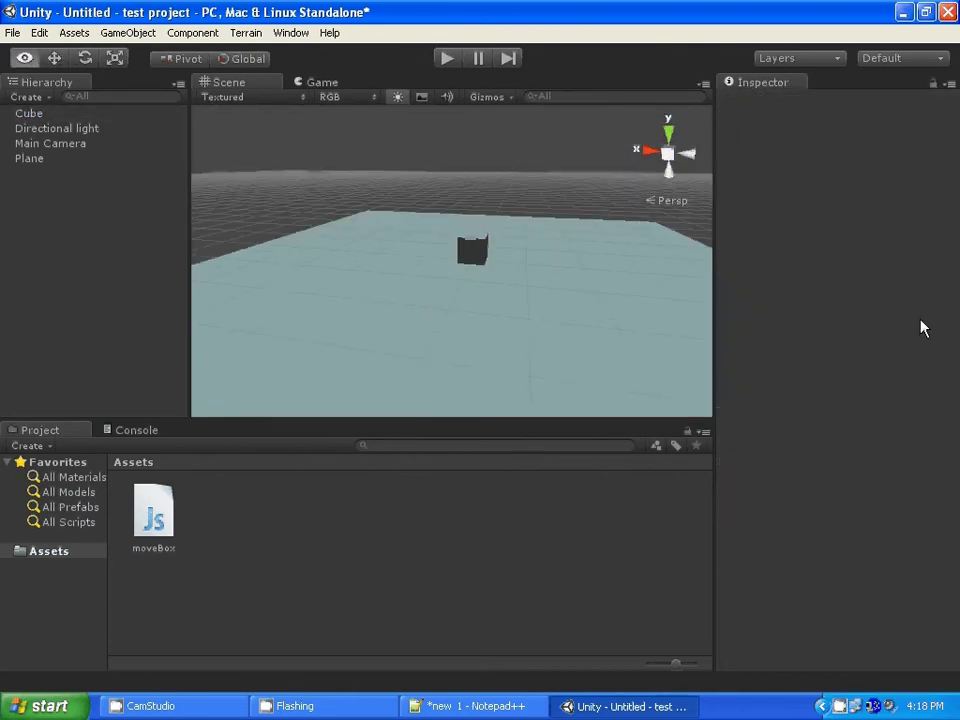
{"action": "mouse_move", "coordinate": [491, 302]}
{"action": "left_mouse_down", "text": "alt"}
{"action": "mouse_move", "coordinate": [423, 197]}
{"action": "mouse_move", "coordinate": [334, 259]}
{"action": "left_mouse_up", "text": "alt"}
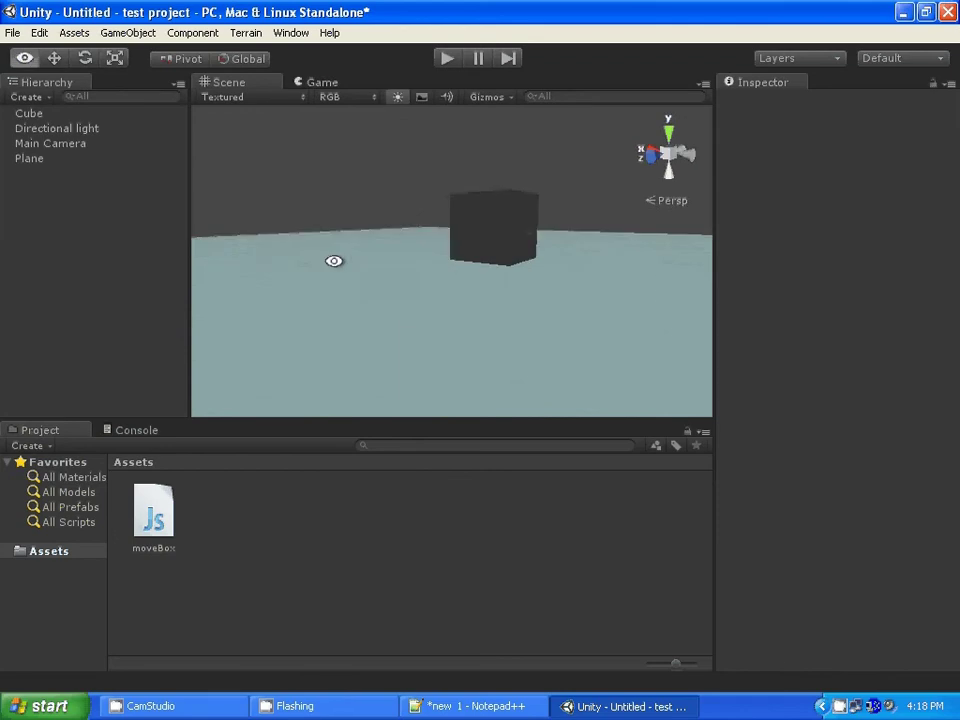
{"action": "left_click", "coordinate": [506, 240]}
{"action": "mouse_move", "coordinate": [496, 150]}
{"action": "left_mouse_down", "text": "alt"}
{"action": "mouse_move", "coordinate": [390, 176]}
{"action": "mouse_move", "coordinate": [535, 272]}
{"action": "mouse_move", "coordinate": [506, 227]}
{"action": "mouse_move", "coordinate": [484, 220]}
{"action": "mouse_move", "coordinate": [494, 253]}
{"action": "left_mouse_up", "text": "alt"}
{"action": "left_click", "coordinate": [506, 227]}
{"action": "left_click_drag", "start_coordinate": [360, 246], "coordinate": [559, 281], "text": "alt"}
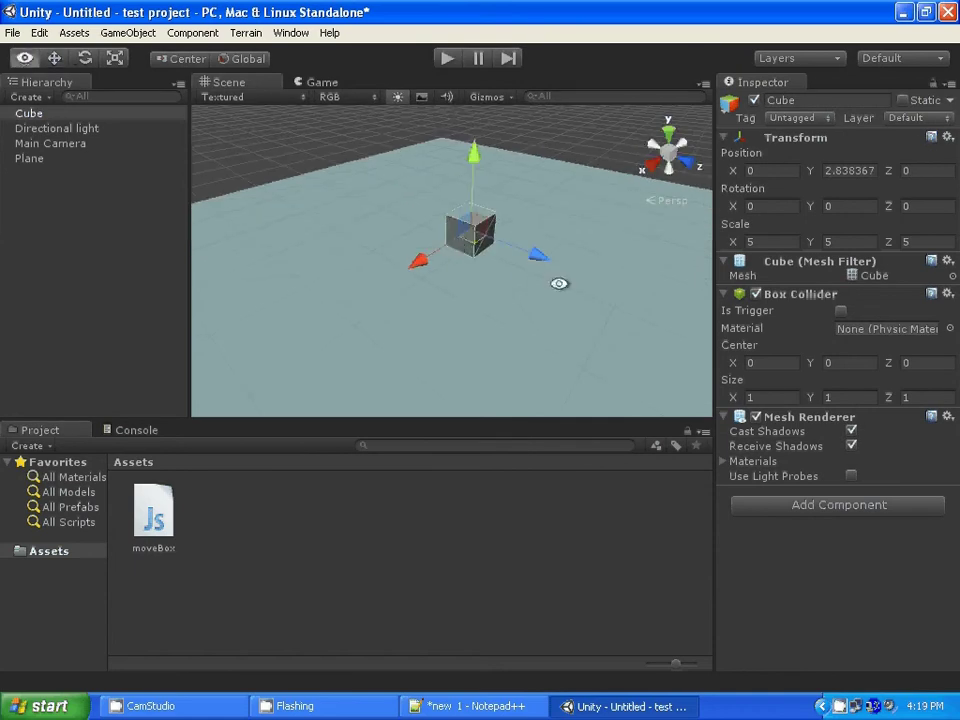
{"action": "right_click_drag", "start_coordinate": [536, 253], "coordinate": [600, 246], "text": "alt"}
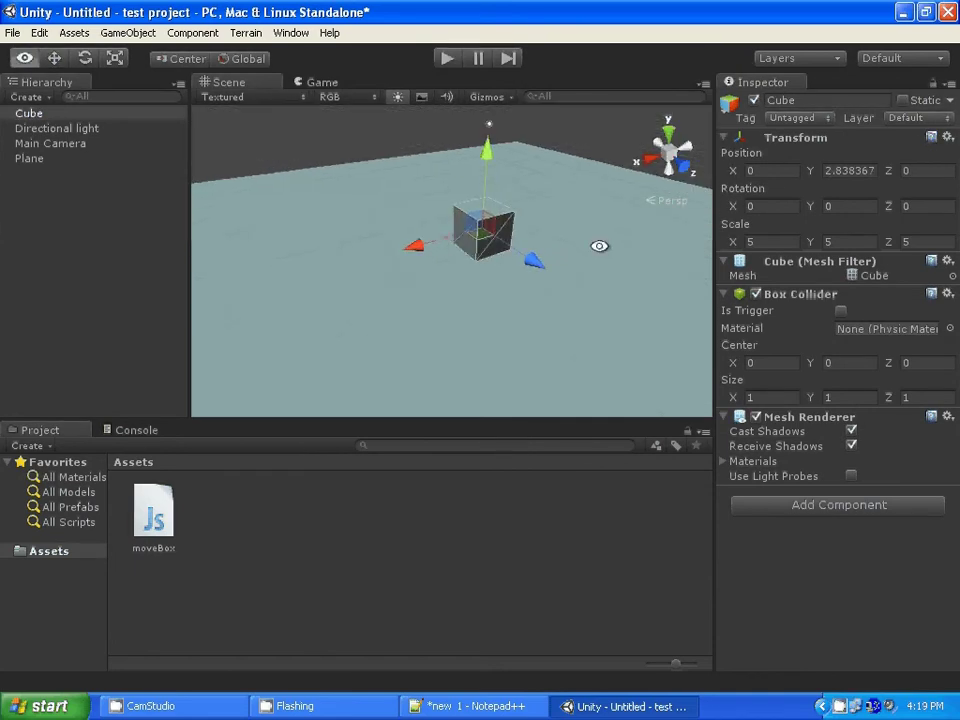
Inspect the Directional light, Main Camera and Plane, then reselect the cube to rename it.
{"action": "left_click", "coordinate": [770, 101]}
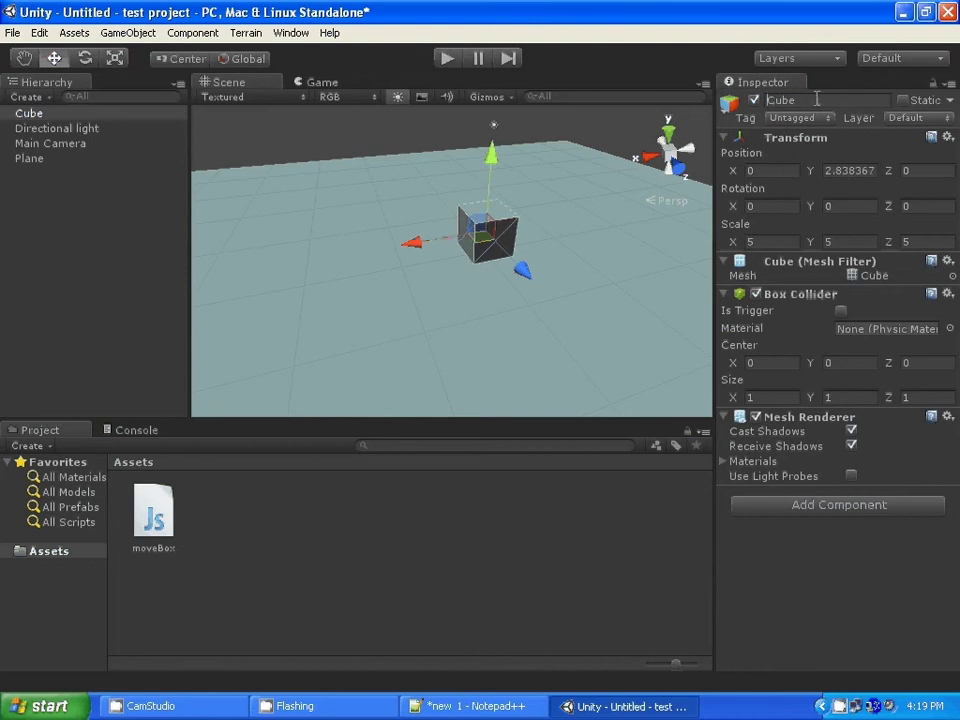
{"action": "left_click", "coordinate": [22, 114]}
{"action": "left_click", "coordinate": [46, 130]}
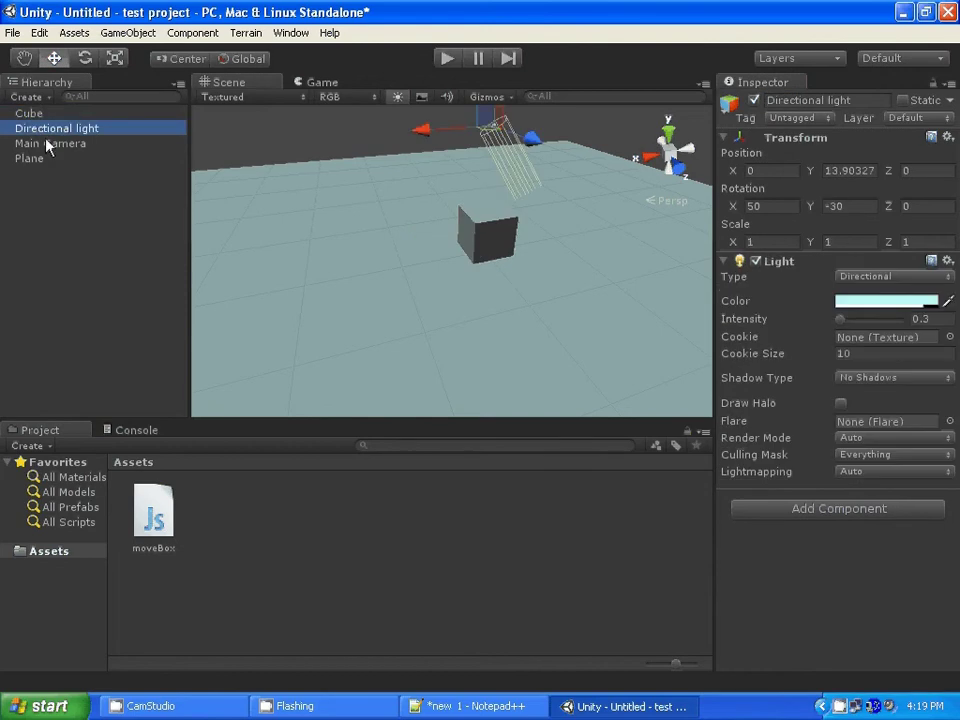
{"action": "left_click", "coordinate": [44, 144]}
{"action": "left_click", "coordinate": [33, 160]}
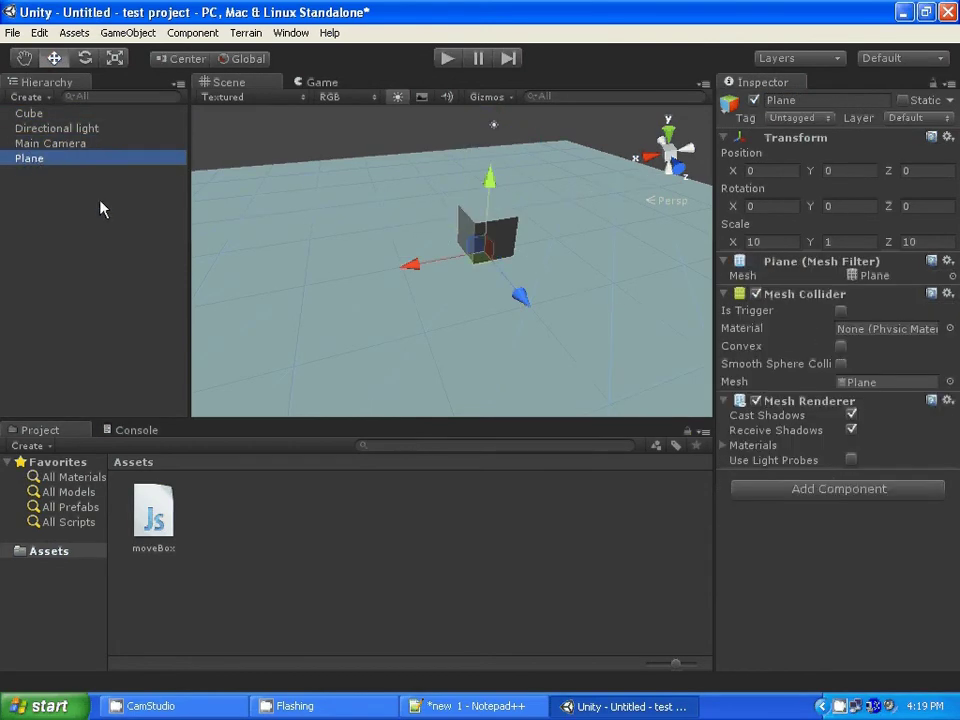
{"action": "left_click", "coordinate": [100, 208]}
{"action": "left_click", "coordinate": [30, 114]}
{"action": "left_click", "coordinate": [802, 100]}
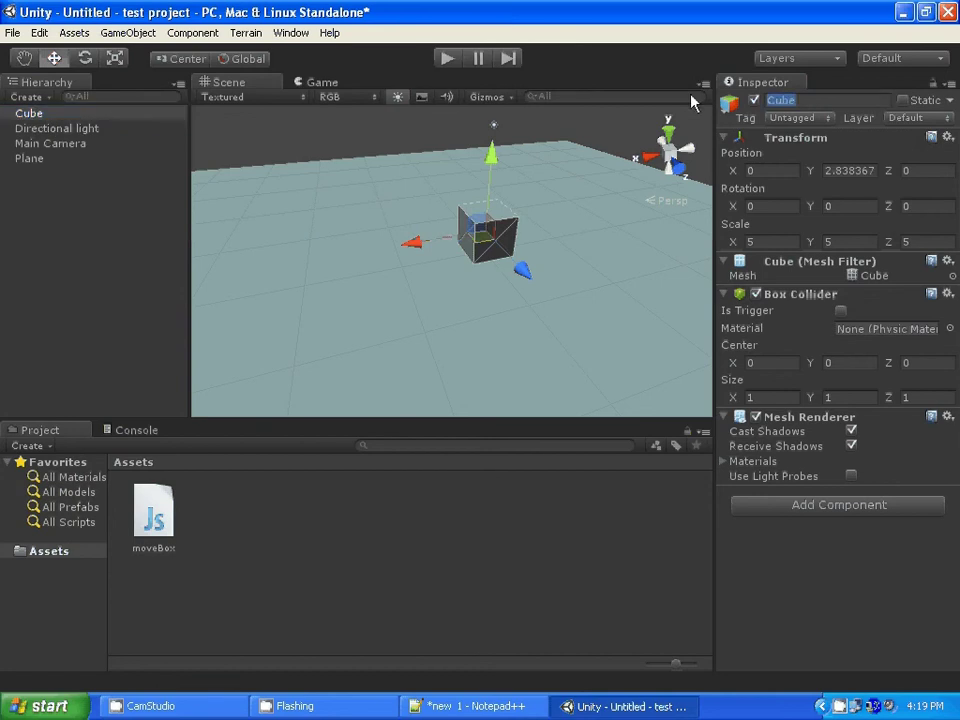
Name the cube 'box' and reselect it.
{"action": "type", "text": "bo"}
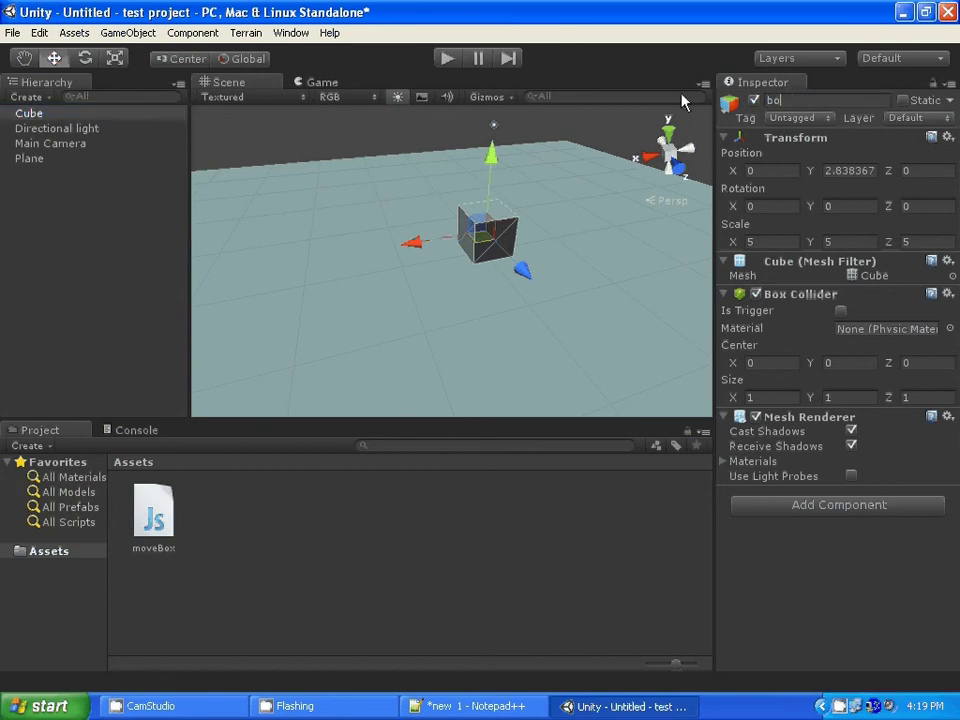
{"action": "type", "text": "x"}
{"action": "key", "text": "Return"}
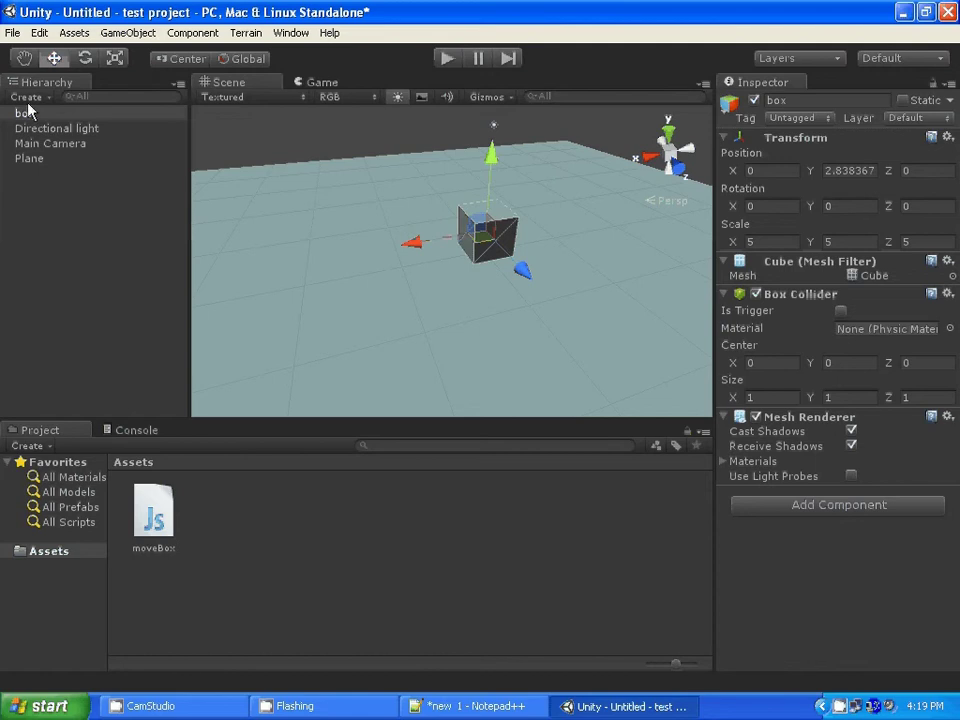
{"action": "left_click", "coordinate": [24, 114], "text": "ctrl"}
{"action": "left_click", "coordinate": [24, 116]}
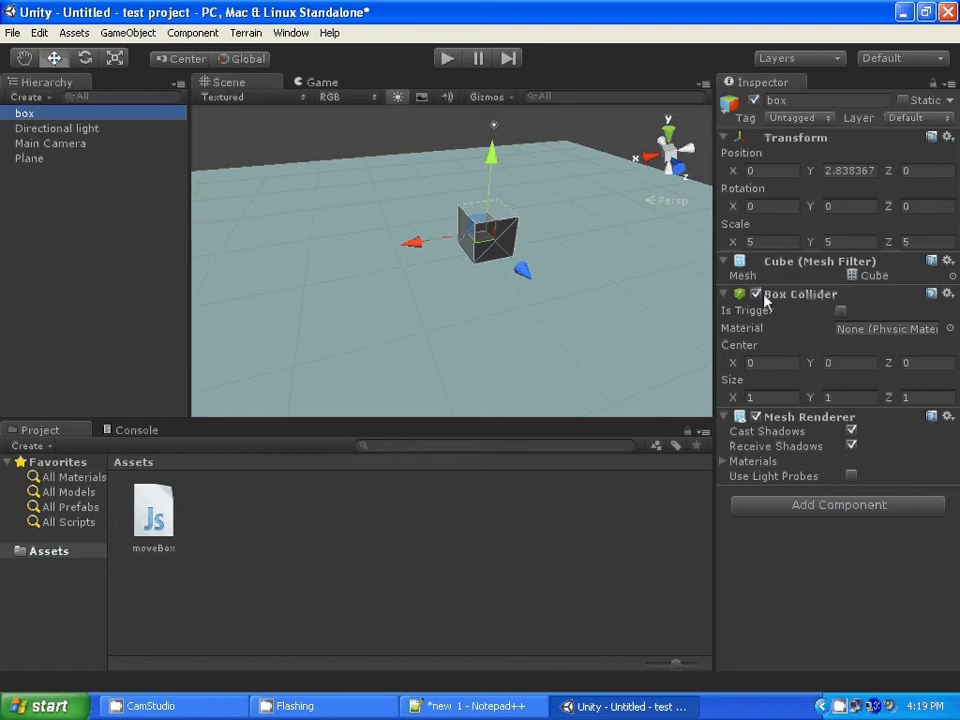
Toggle the box's Box Collider off and on to compare its outline, leaving it enabled.
{"action": "left_click", "coordinate": [755, 294]}
{"action": "left_click", "coordinate": [756, 295]}
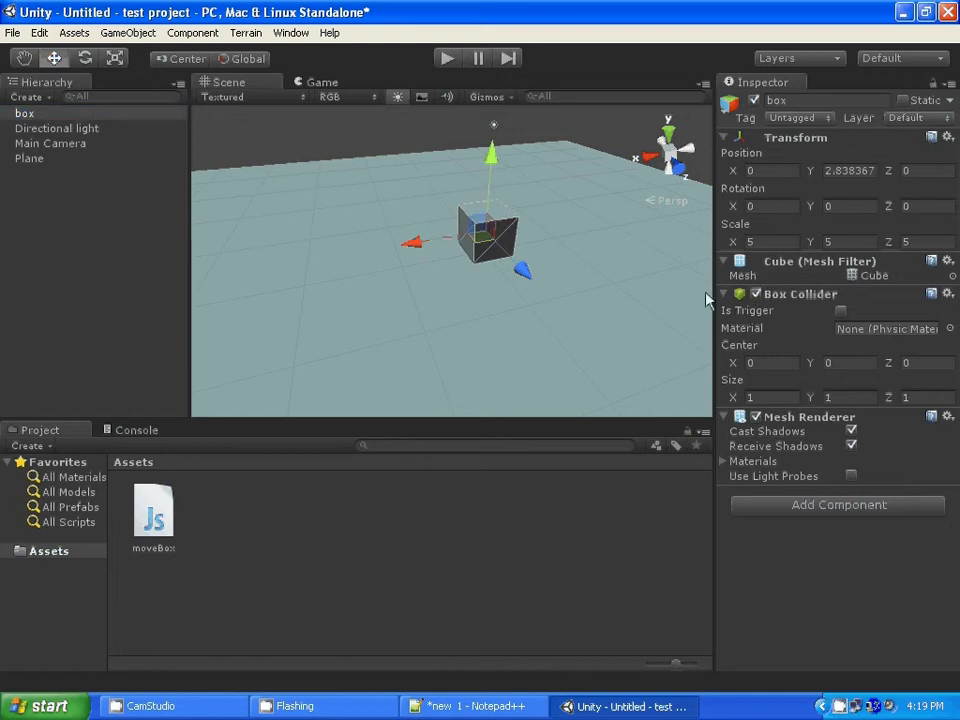
{"action": "scroll", "coordinate": [435, 229], "scroll_direction": "up", "scroll_amount": 5}
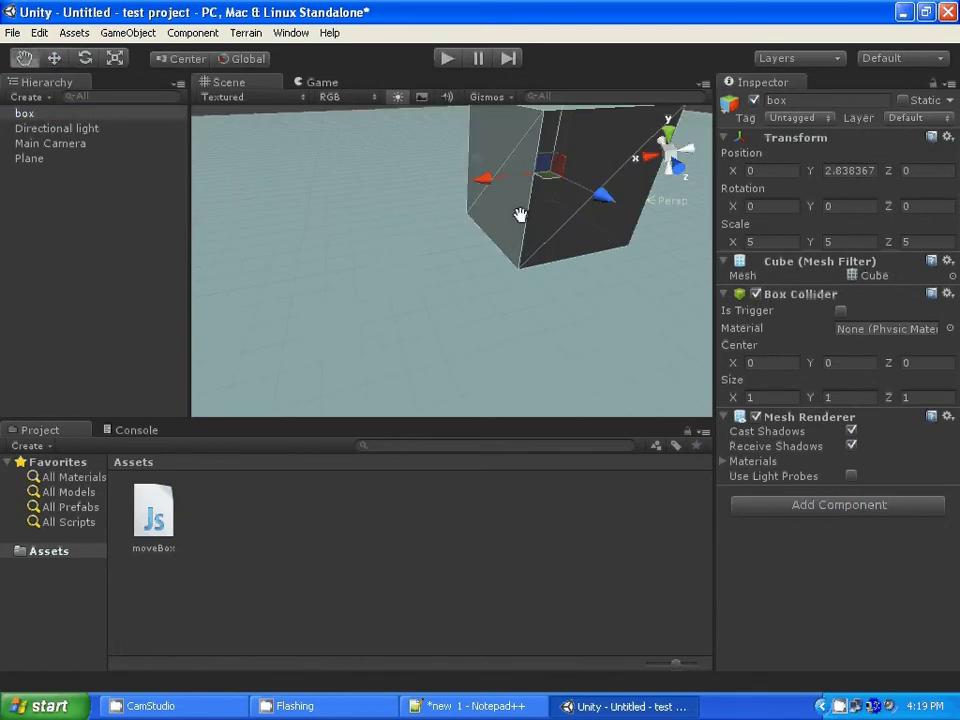
{"action": "mouse_move", "coordinate": [521, 214]}
{"action": "left_mouse_down", "text": "alt"}
{"action": "mouse_move", "coordinate": [418, 300]}
{"action": "mouse_move", "coordinate": [390, 244]}
{"action": "mouse_move", "coordinate": [311, 225]}
{"action": "left_mouse_up", "text": "alt"}
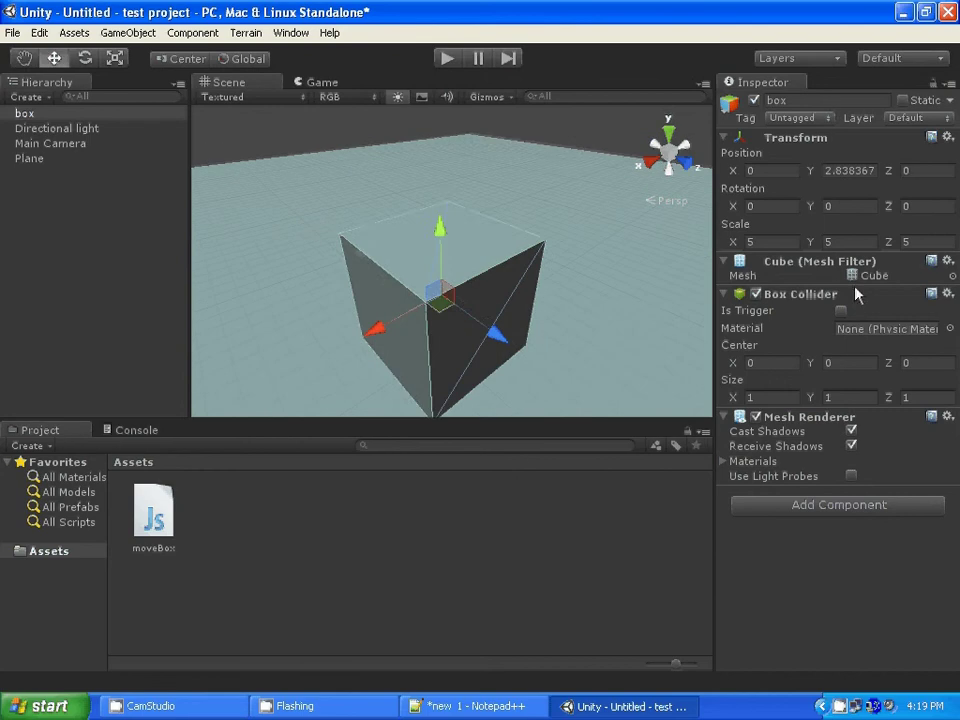
{"action": "left_click", "coordinate": [756, 294]}
{"action": "left_click", "coordinate": [756, 294]}
{"action": "left_click", "coordinate": [756, 295]}
{"action": "left_click", "coordinate": [756, 294]}
Try Box Collider Size values 2 and 22, then reset Size X, Y and Z to 1.
{"action": "left_click", "coordinate": [762, 397]}
{"action": "type", "text": "2"}
{"action": "left_click", "coordinate": [844, 397]}
{"action": "type", "text": "2"}
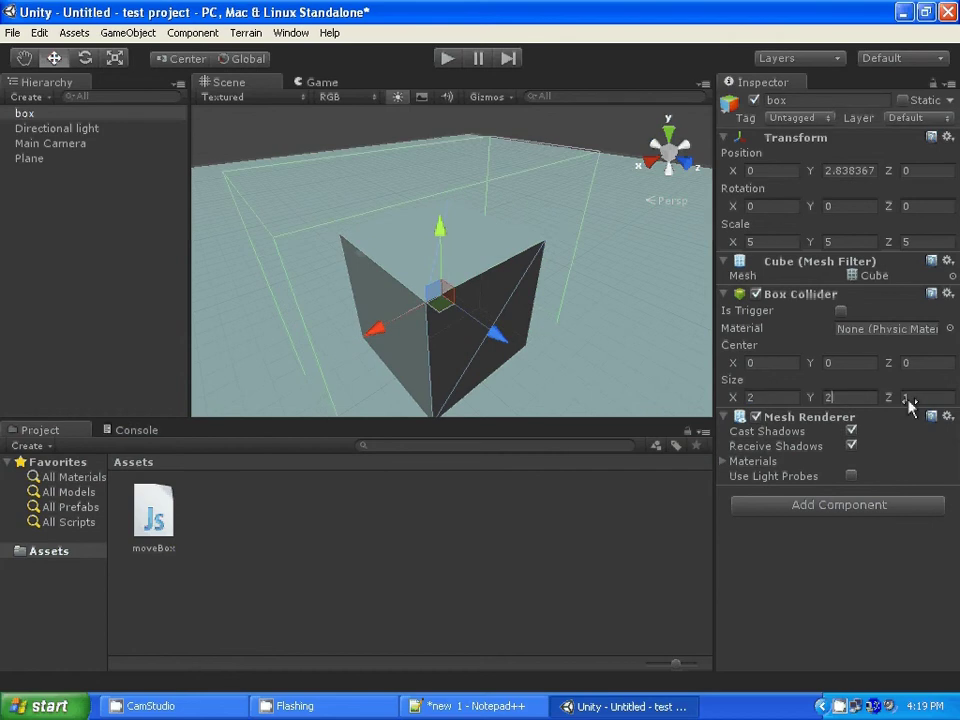
{"action": "type", "text": "2"}
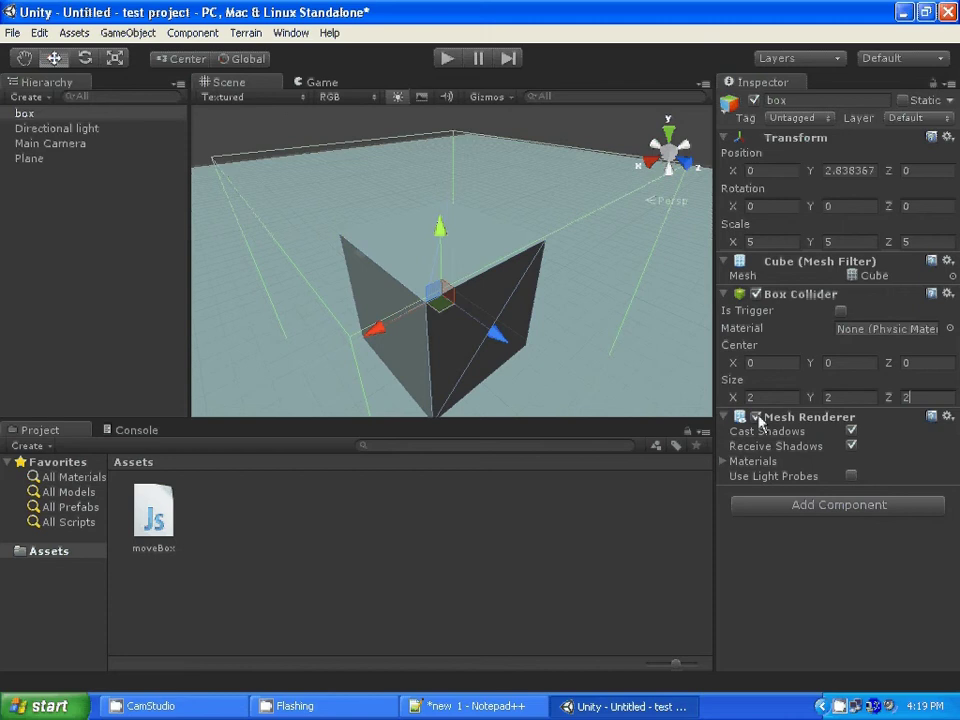
{"action": "key", "text": "BackSpace"}
{"action": "type", "text": "1"}
{"action": "left_click", "coordinate": [830, 398]}
{"action": "type", "text": "1"}
{"action": "left_click", "coordinate": [750, 399]}
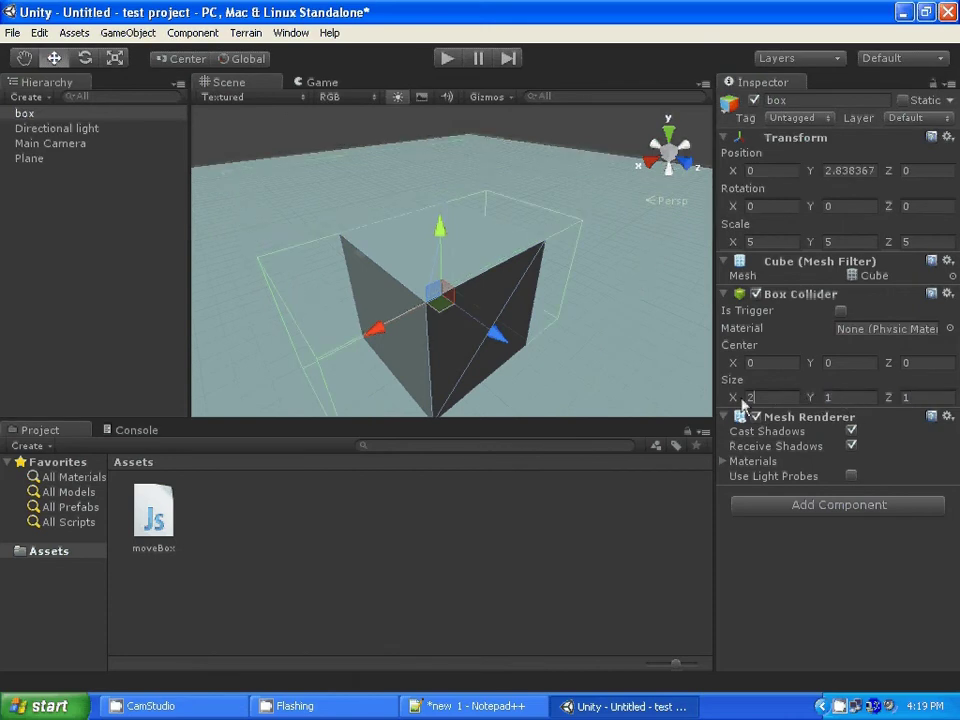
{"action": "type", "text": "1"}
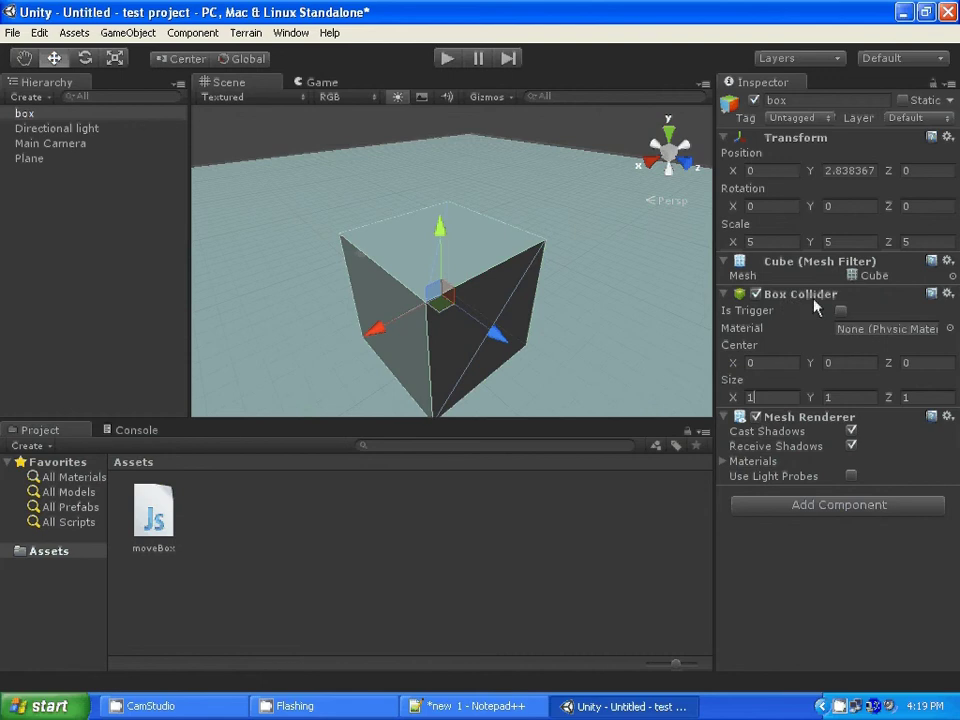
Turn off the box's Mesh Renderer and run the scene in play mode.
{"action": "left_click", "coordinate": [801, 296]}
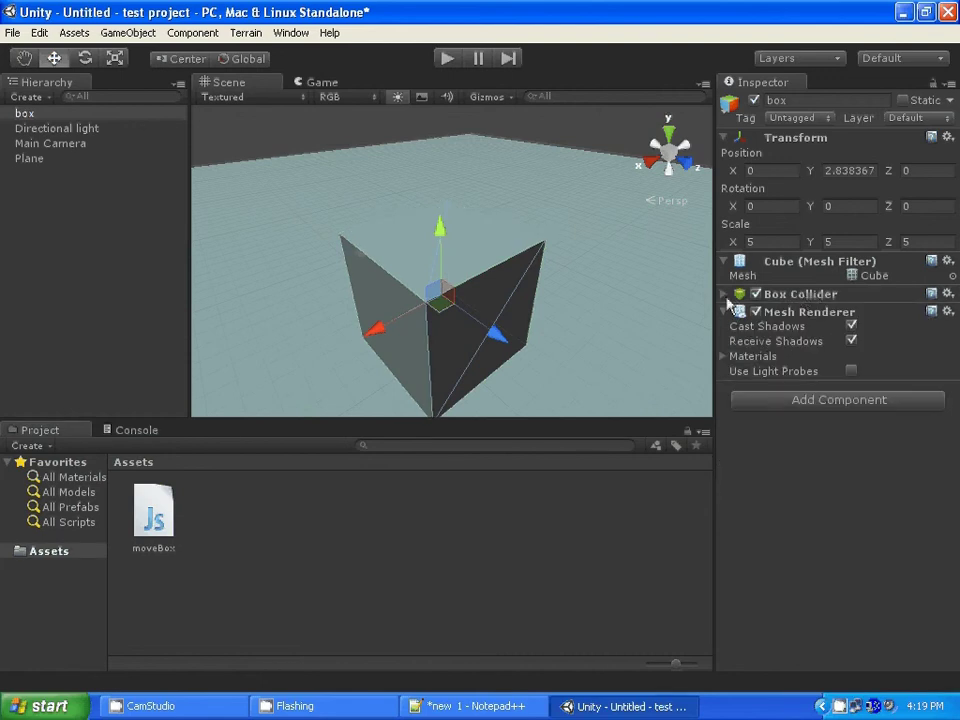
{"action": "left_click", "coordinate": [801, 294]}
{"action": "left_click", "coordinate": [756, 417]}
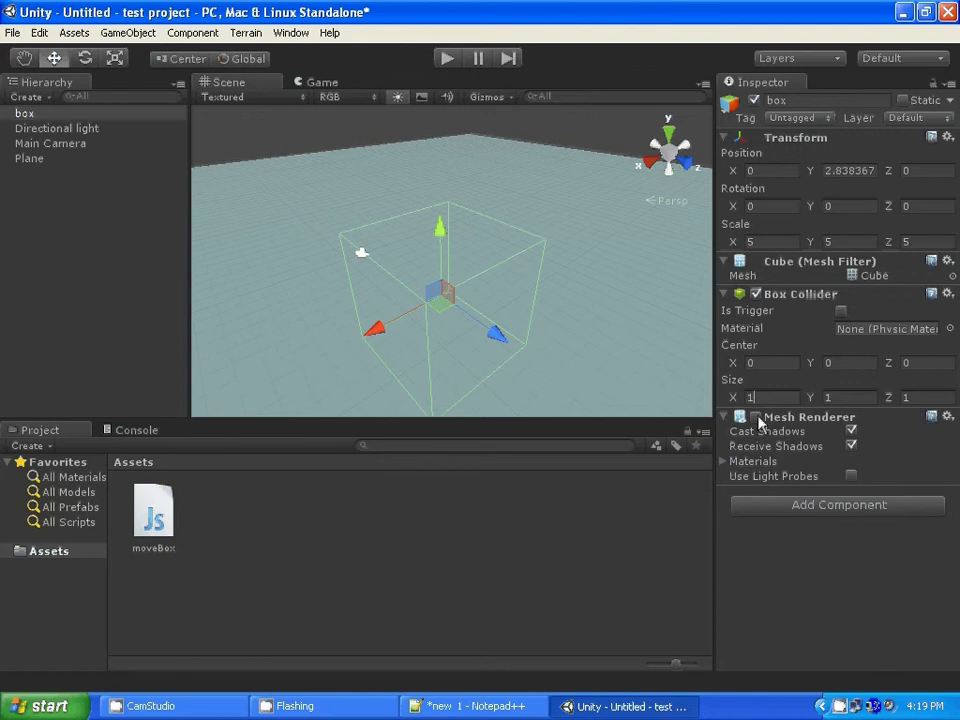
{"action": "left_click", "coordinate": [447, 58]}
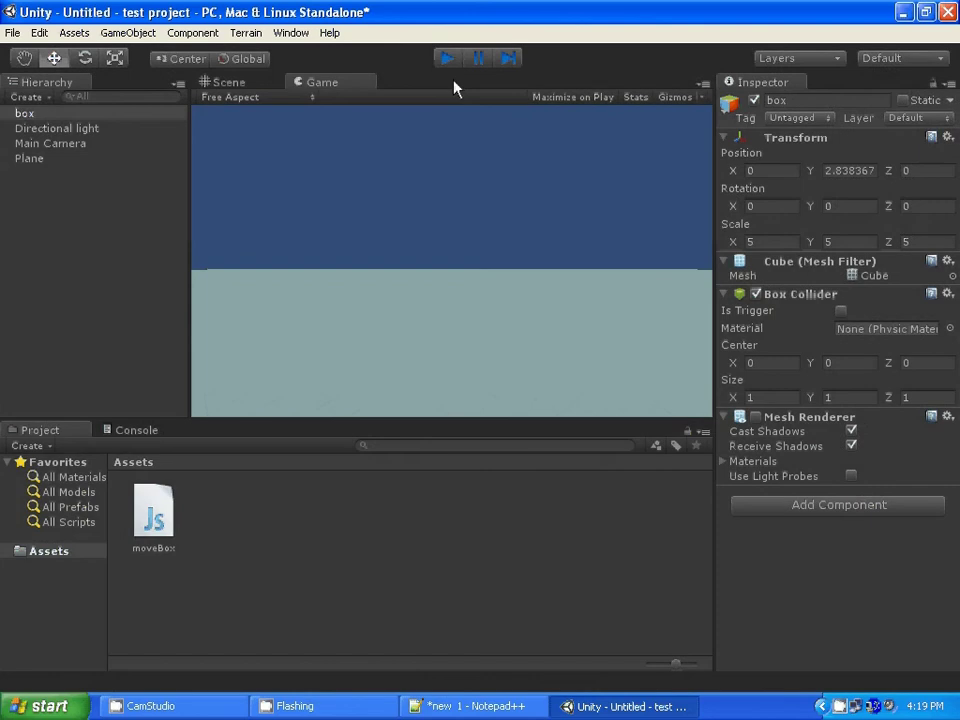
Re-enable the box's Mesh Renderer, replay the scene, and select the Main Camera before stopping.
{"action": "left_click", "coordinate": [447, 58]}
{"action": "left_click", "coordinate": [755, 416]}
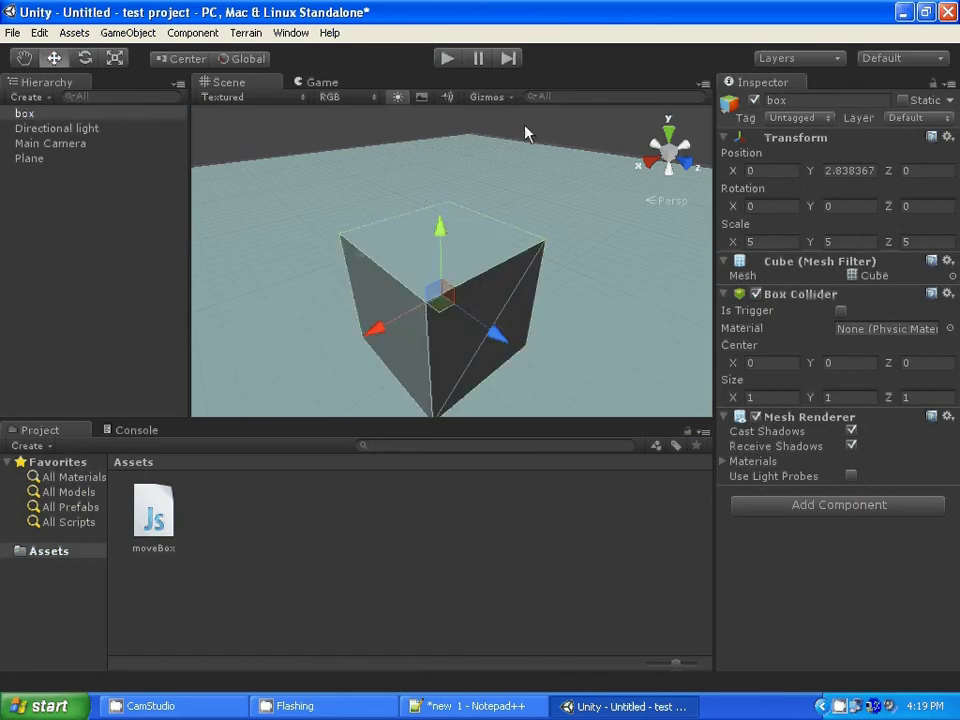
{"action": "left_click", "coordinate": [447, 58]}
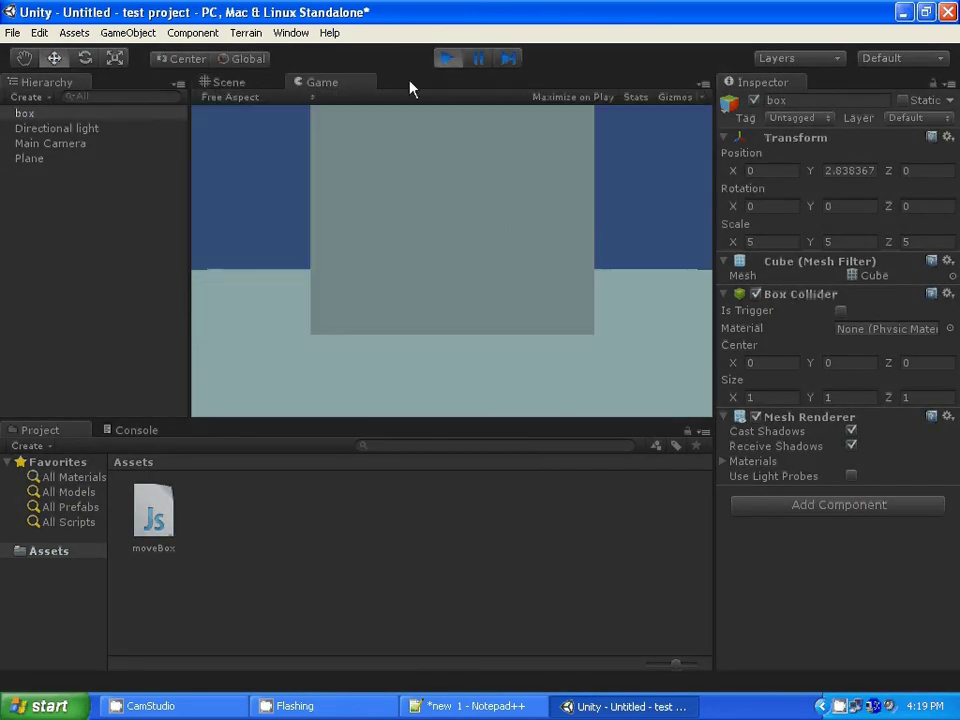
{"action": "left_click", "coordinate": [50, 146]}
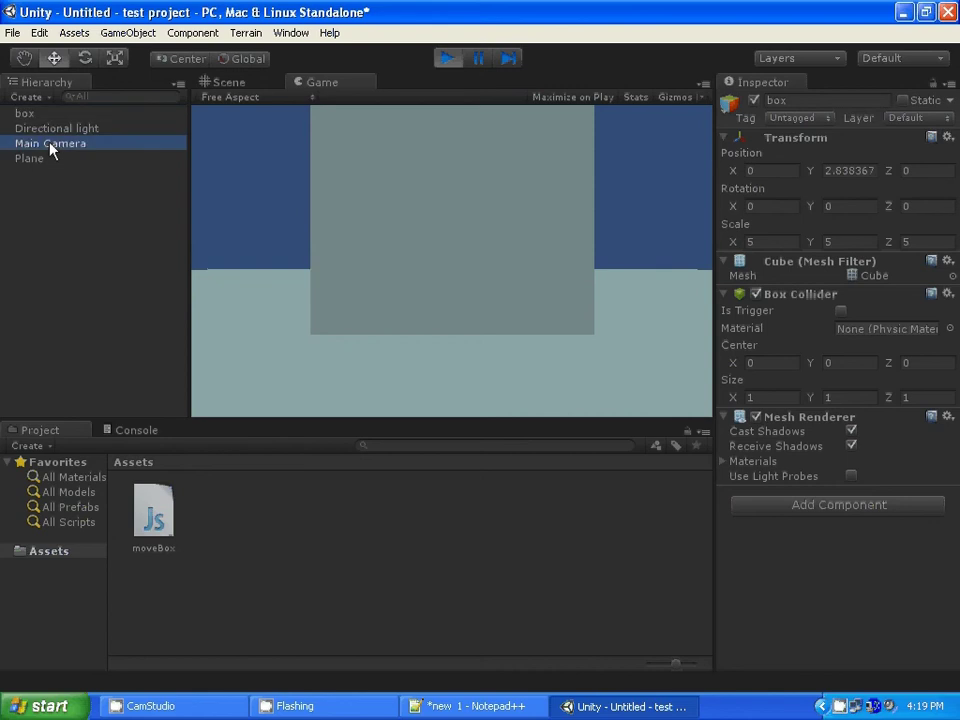
{"action": "left_click", "coordinate": [452, 60]}
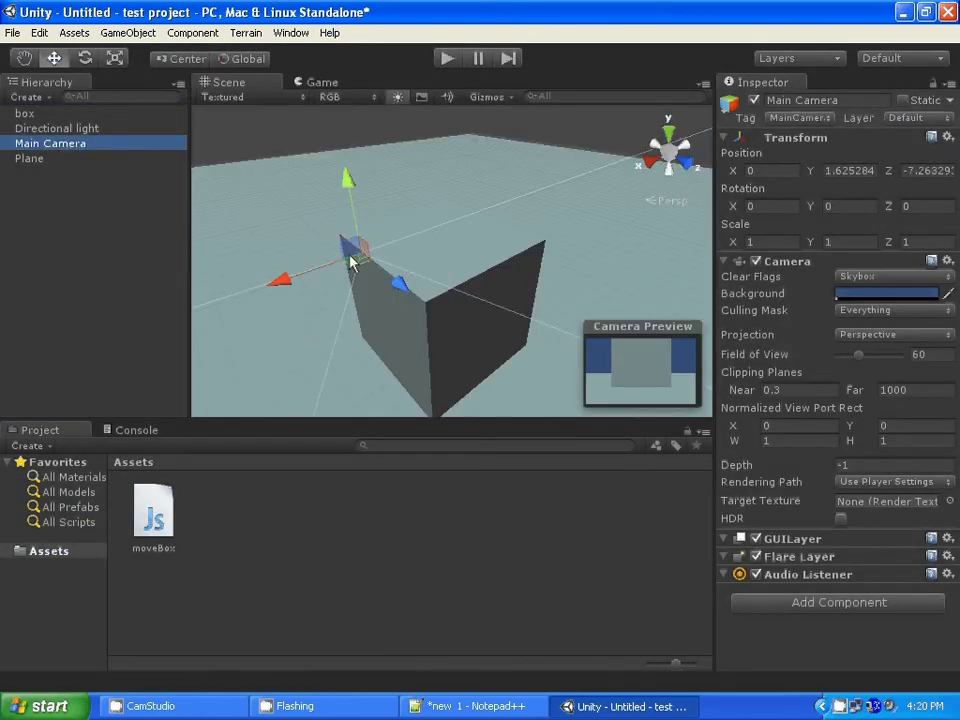
Drag the Main Camera along Z and Y to about Y 5.91, Z -14.23.
{"action": "mouse_move", "coordinate": [617, 214]}
{"action": "left_mouse_down", "text": "alt"}
{"action": "mouse_move", "coordinate": [560, 220]}
{"action": "mouse_move", "coordinate": [418, 364]}
{"action": "left_mouse_up", "text": "alt"}
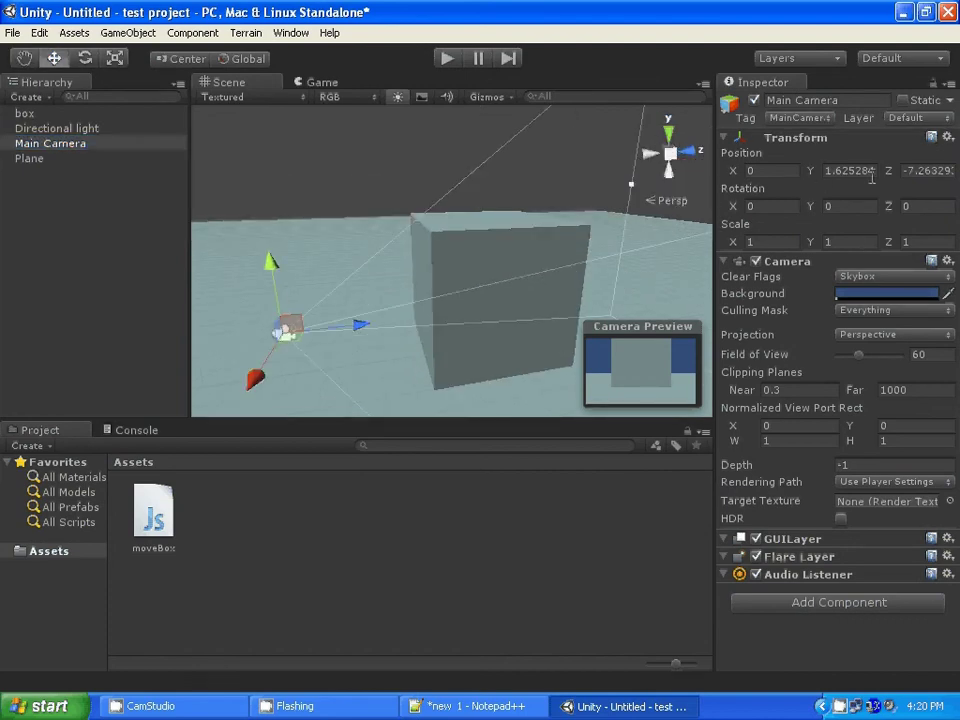
{"action": "mouse_move", "coordinate": [358, 331]}
{"action": "left_mouse_down", "text": "alt"}
{"action": "mouse_move", "coordinate": [442, 308]}
{"action": "mouse_move", "coordinate": [332, 315]}
{"action": "mouse_move", "coordinate": [522, 252]}
{"action": "mouse_move", "coordinate": [499, 175]}
{"action": "mouse_move", "coordinate": [489, 297]}
{"action": "mouse_move", "coordinate": [476, 236]}
{"action": "left_mouse_up", "text": "alt"}
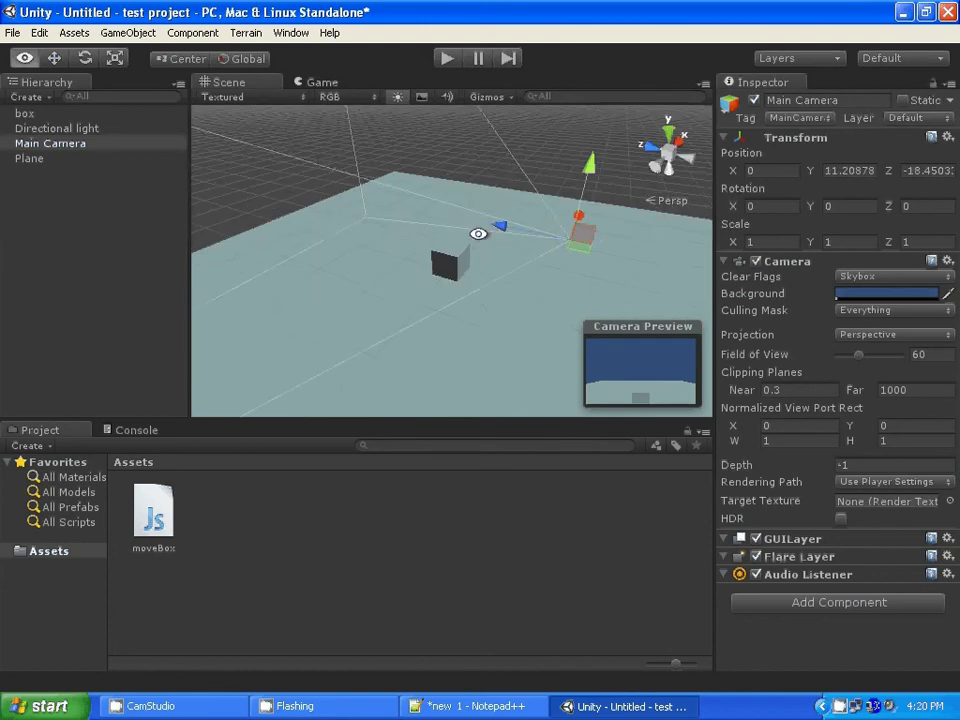
{"action": "mouse_move", "coordinate": [540, 229]}
{"action": "left_mouse_down"}
{"action": "mouse_move", "coordinate": [593, 235]}
{"action": "mouse_move", "coordinate": [452, 214]}
{"action": "left_mouse_up"}
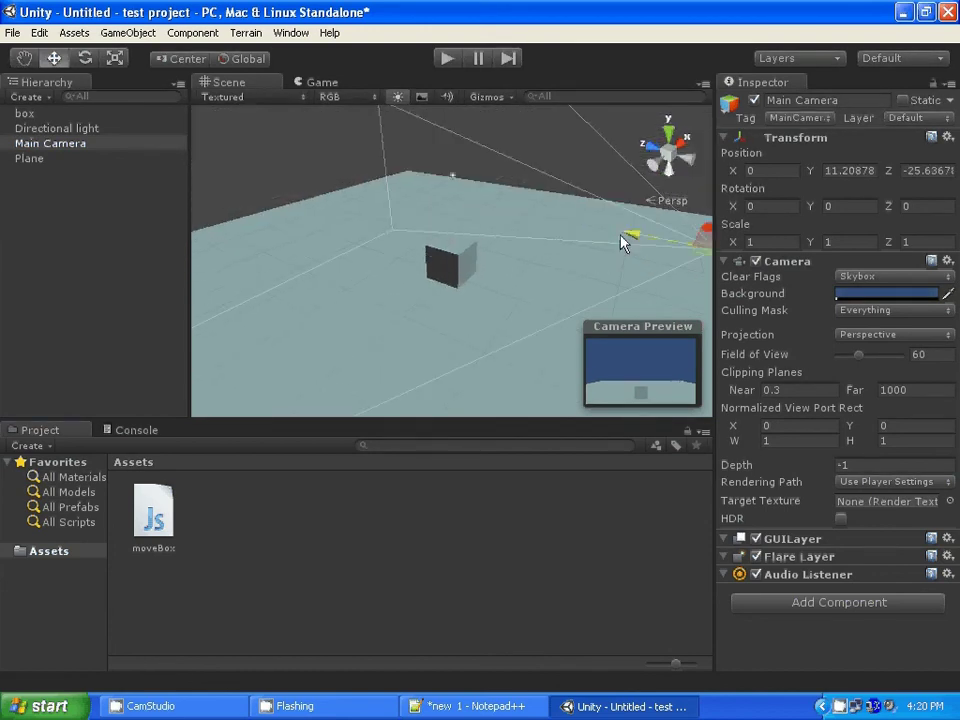
{"action": "left_click_drag", "start_coordinate": [624, 238], "coordinate": [585, 240]}
{"action": "mouse_move", "coordinate": [716, 190]}
{"action": "left_mouse_down"}
{"action": "mouse_move", "coordinate": [691, 190]}
{"action": "mouse_move", "coordinate": [709, 190]}
{"action": "mouse_move", "coordinate": [591, 270]}
{"action": "mouse_move", "coordinate": [510, 264]}
{"action": "left_mouse_up"}
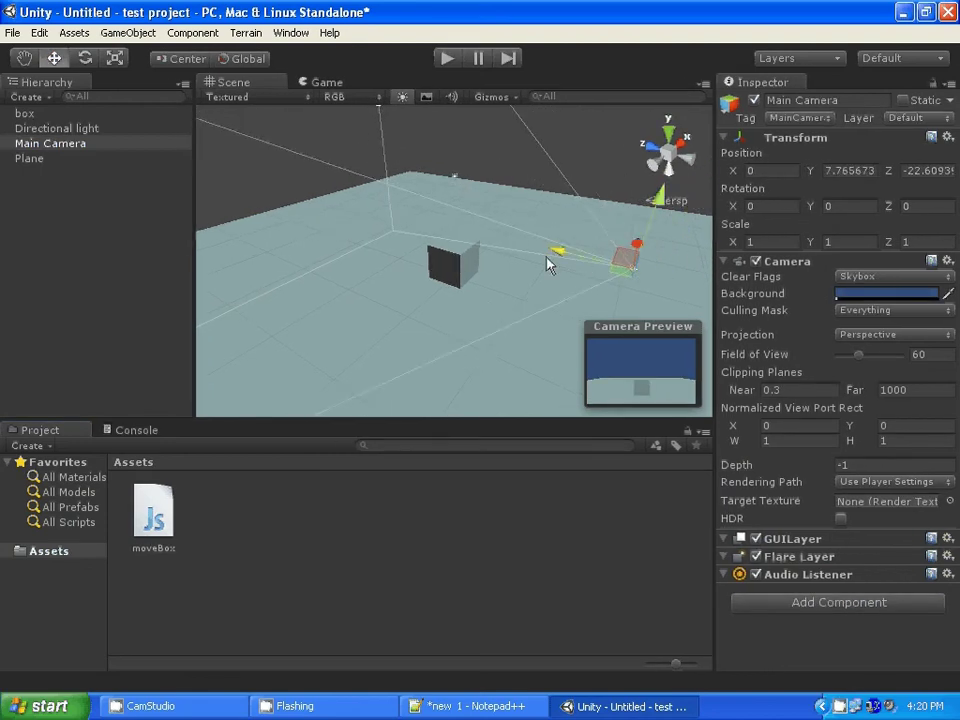
{"action": "mouse_move", "coordinate": [609, 180]}
{"action": "left_mouse_down"}
{"action": "mouse_move", "coordinate": [609, 208]}
{"action": "mouse_move", "coordinate": [599, 193]}
{"action": "left_mouse_up"}
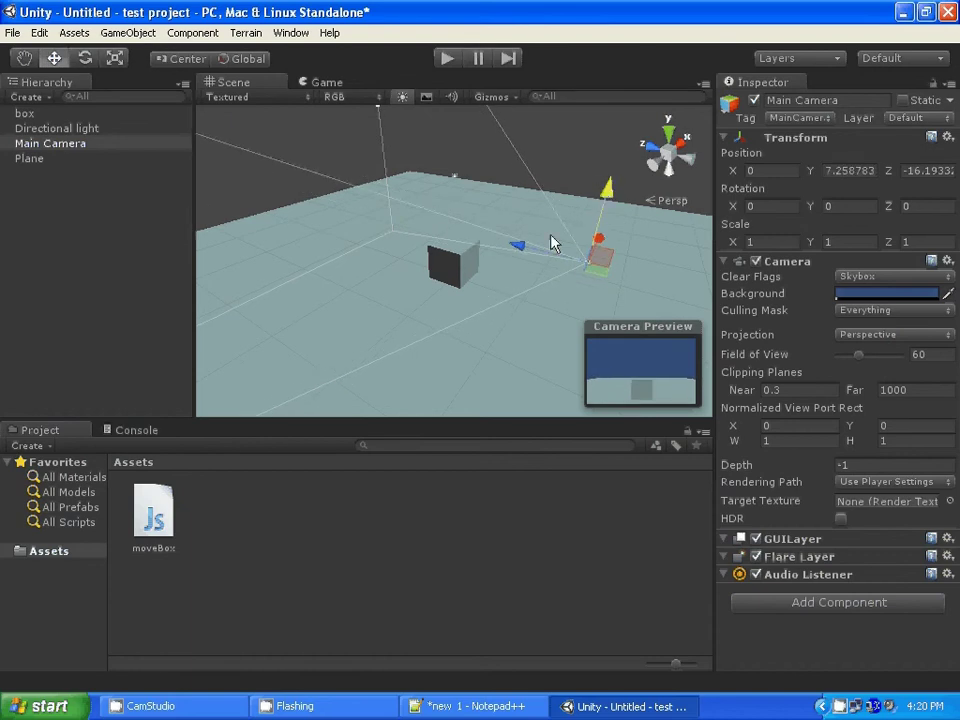
{"action": "left_click_drag", "start_coordinate": [553, 241], "coordinate": [497, 244]}
{"action": "left_click_drag", "start_coordinate": [585, 190], "coordinate": [588, 203]}
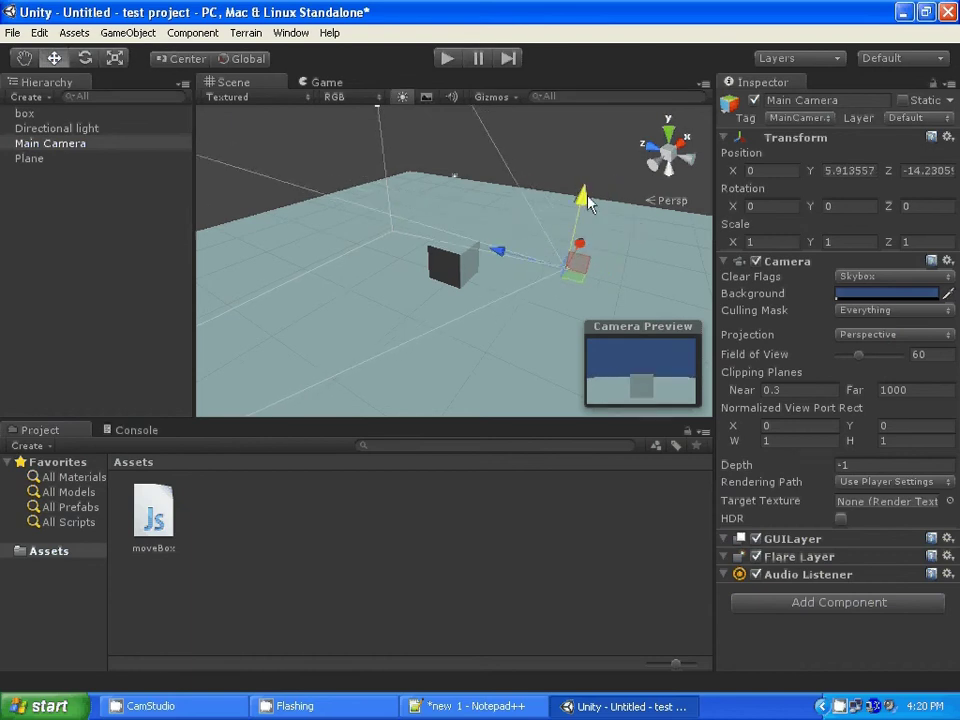
Change the Directional Light intensity from 0.3 to 0.5, then deselect and view the brighter cube.
{"action": "left_click", "coordinate": [52, 130]}
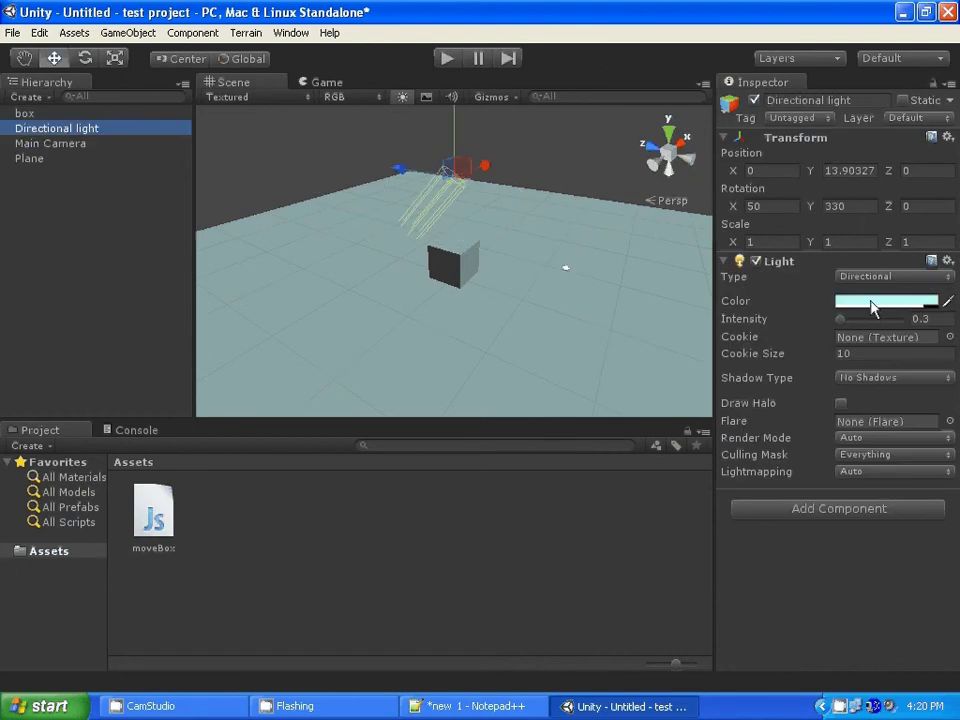
{"action": "left_click", "coordinate": [918, 319]}
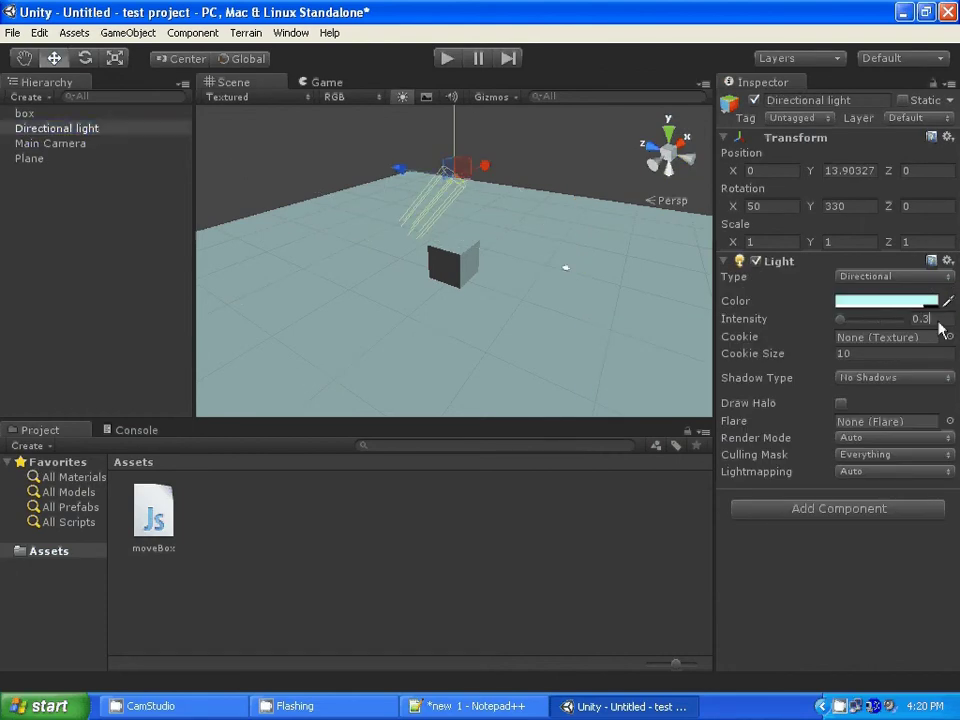
{"action": "key", "text": "BackSpace"}
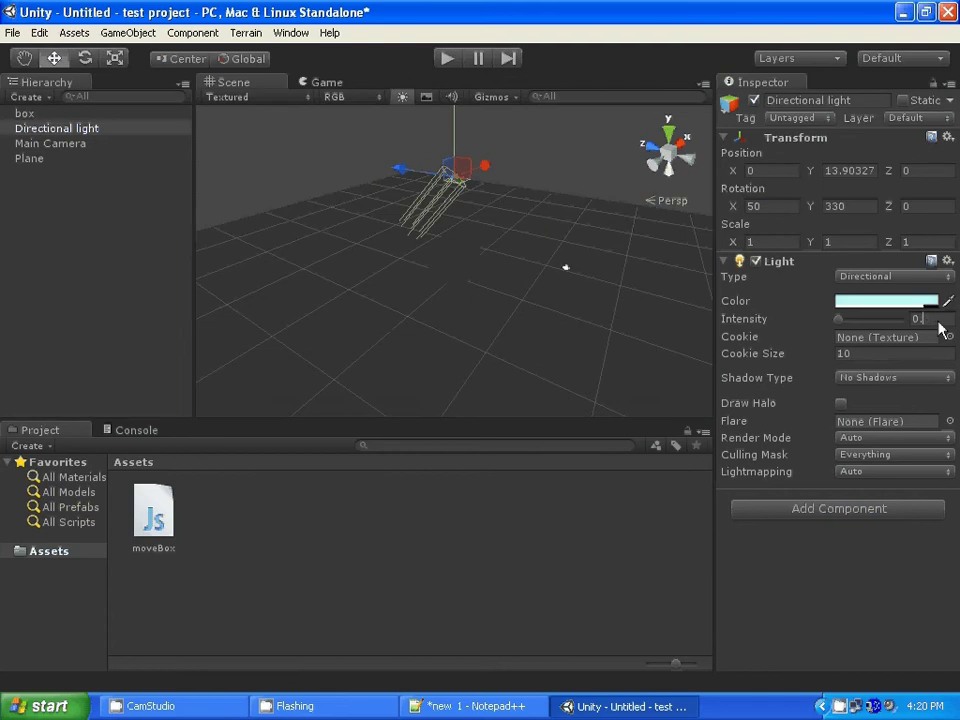
{"action": "type", "text": "5"}
{"action": "left_click", "coordinate": [590, 175]}
{"action": "left_click_drag", "start_coordinate": [590, 175], "coordinate": [373, 253], "text": "alt"}
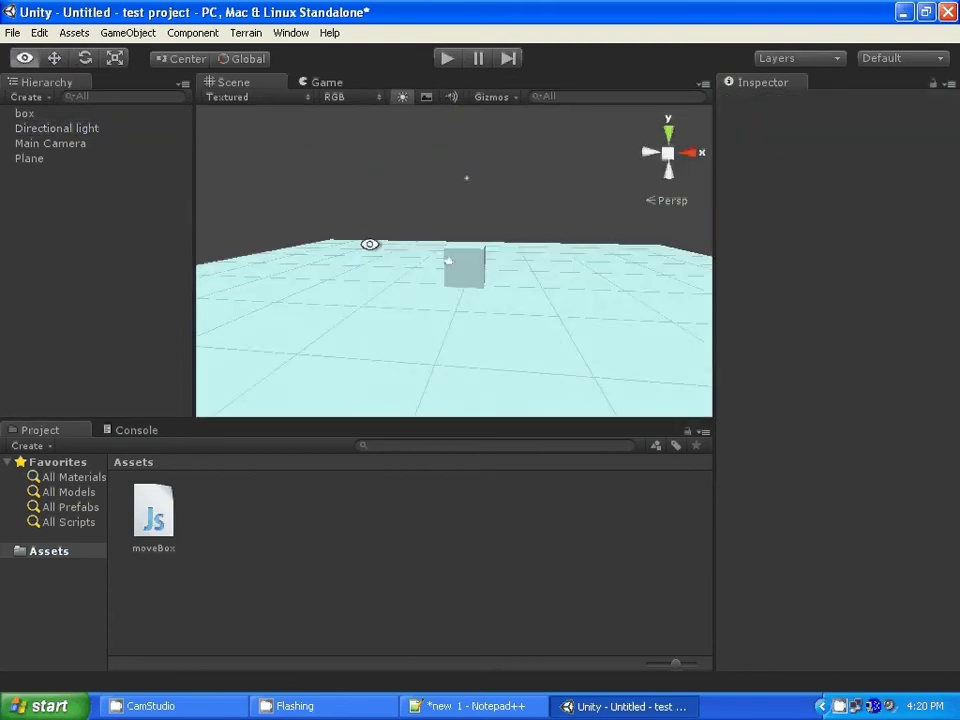
{"action": "right_click_drag", "start_coordinate": [373, 253], "coordinate": [476, 262], "text": "alt"}
{"action": "left_click_drag", "start_coordinate": [476, 262], "coordinate": [444, 64], "text": "alt"}
Switch to the Move tool and run the scene briefly in play mode.
{"action": "key", "text": "w"}
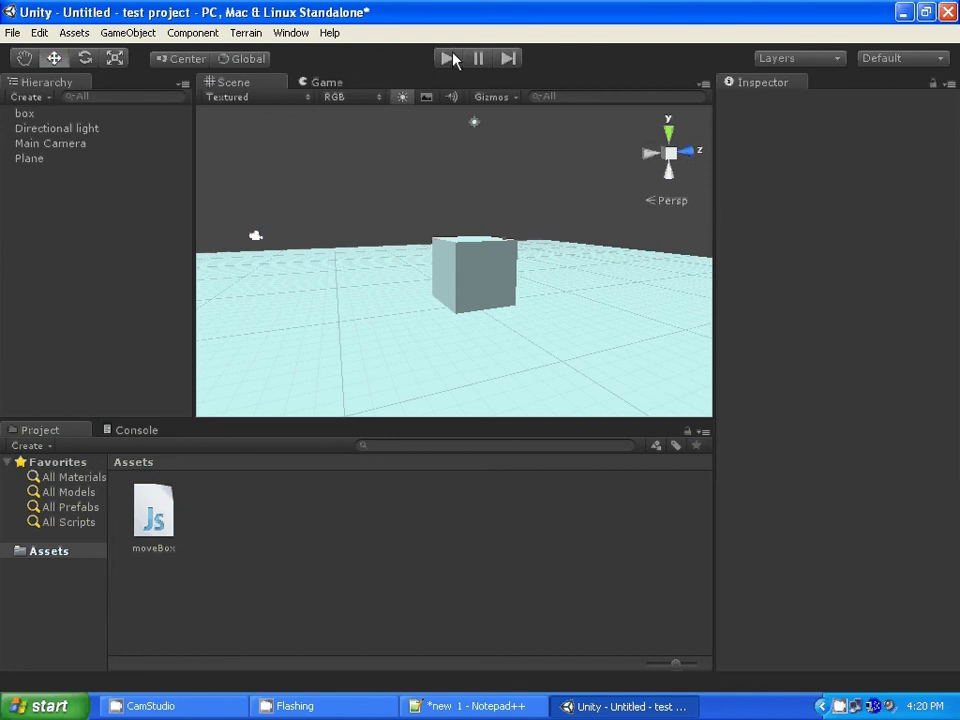
{"action": "left_click", "coordinate": [449, 58]}
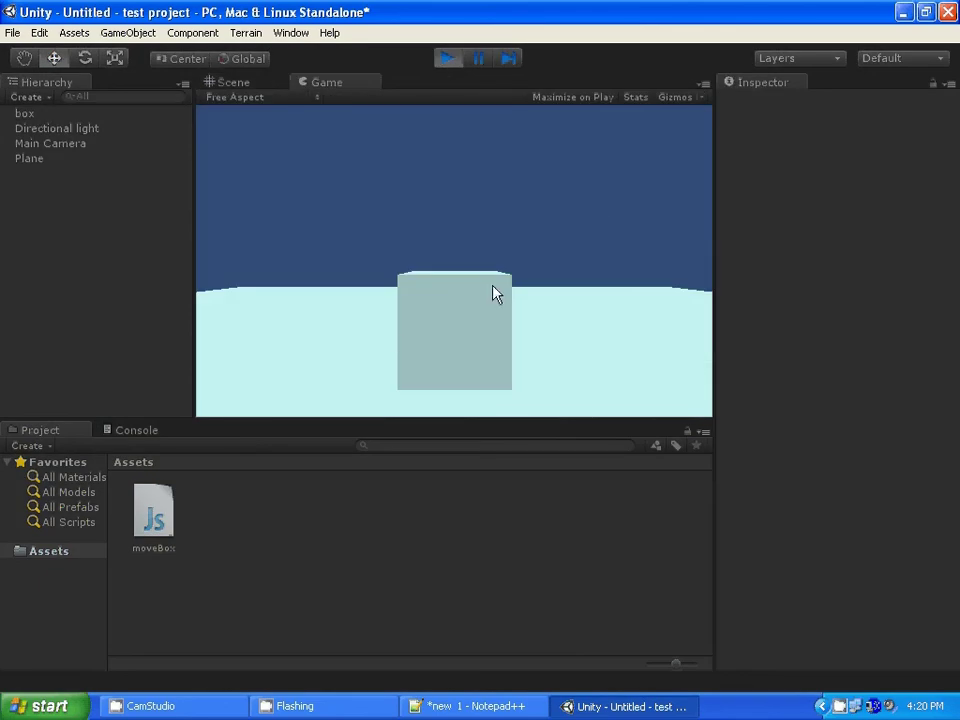
{"action": "left_click", "coordinate": [448, 60]}
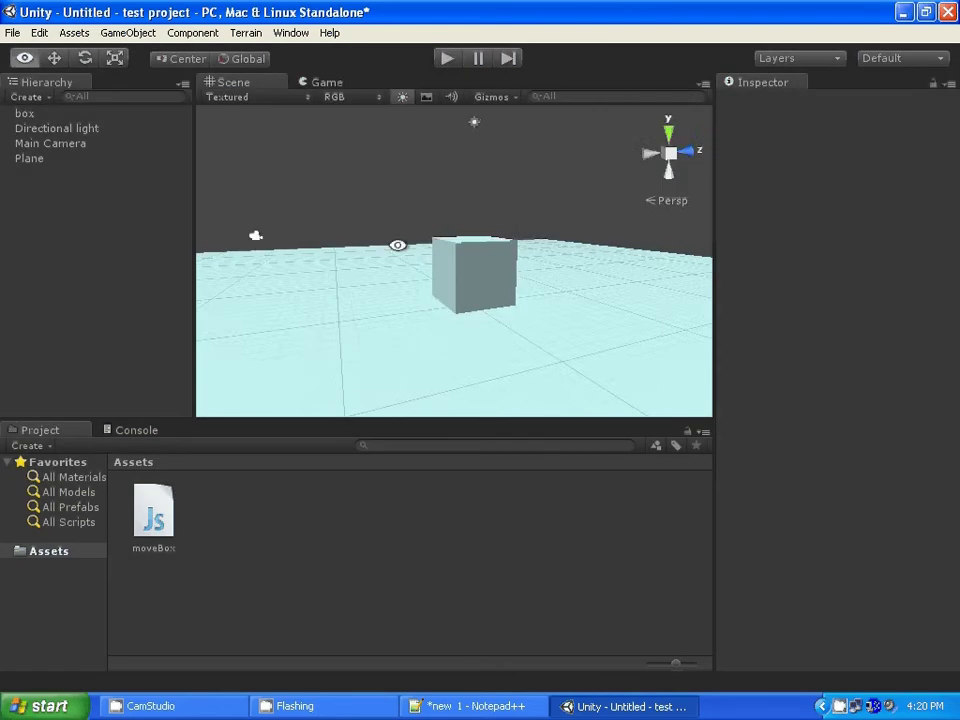
Snap the scene view to the Right side in perspective using the scene gizmo.
{"action": "left_click_drag", "start_coordinate": [463, 261], "coordinate": [649, 276], "text": "alt"}
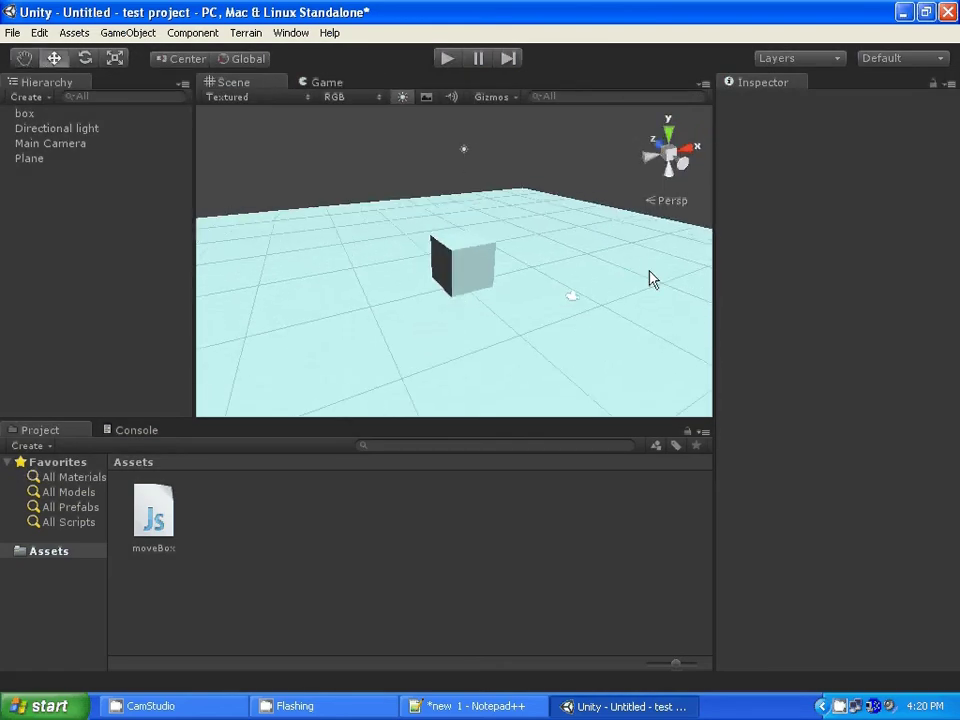
{"action": "left_click_drag", "start_coordinate": [559, 246], "coordinate": [394, 255], "text": "alt"}
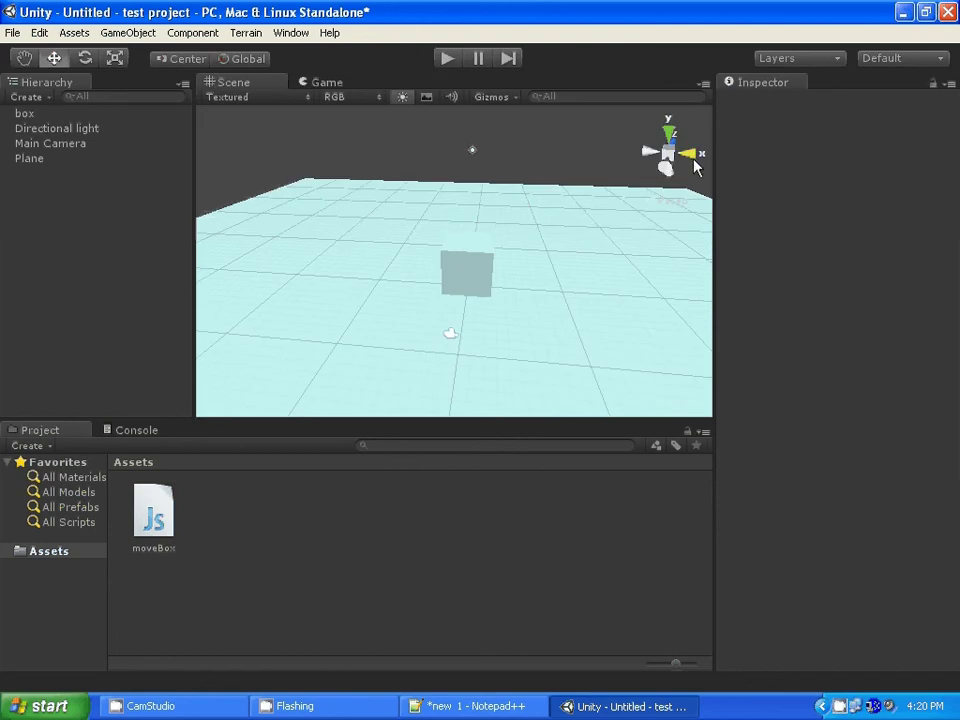
{"action": "left_click", "coordinate": [689, 153]}
{"action": "left_click", "coordinate": [679, 152]}
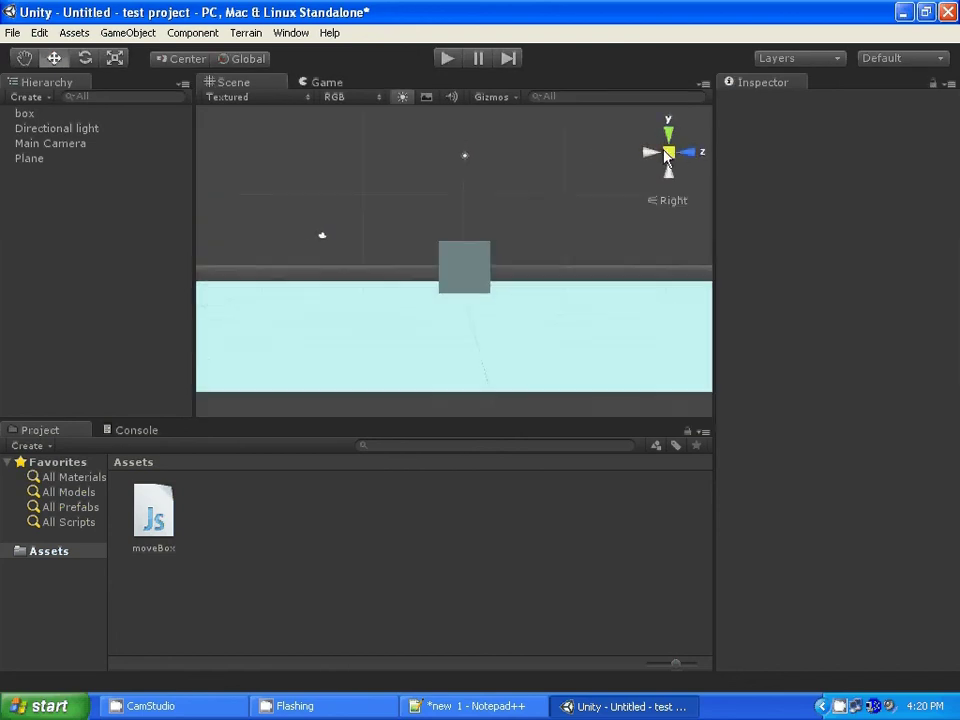
{"action": "left_click_drag", "start_coordinate": [540, 186], "coordinate": [603, 266], "text": "alt"}
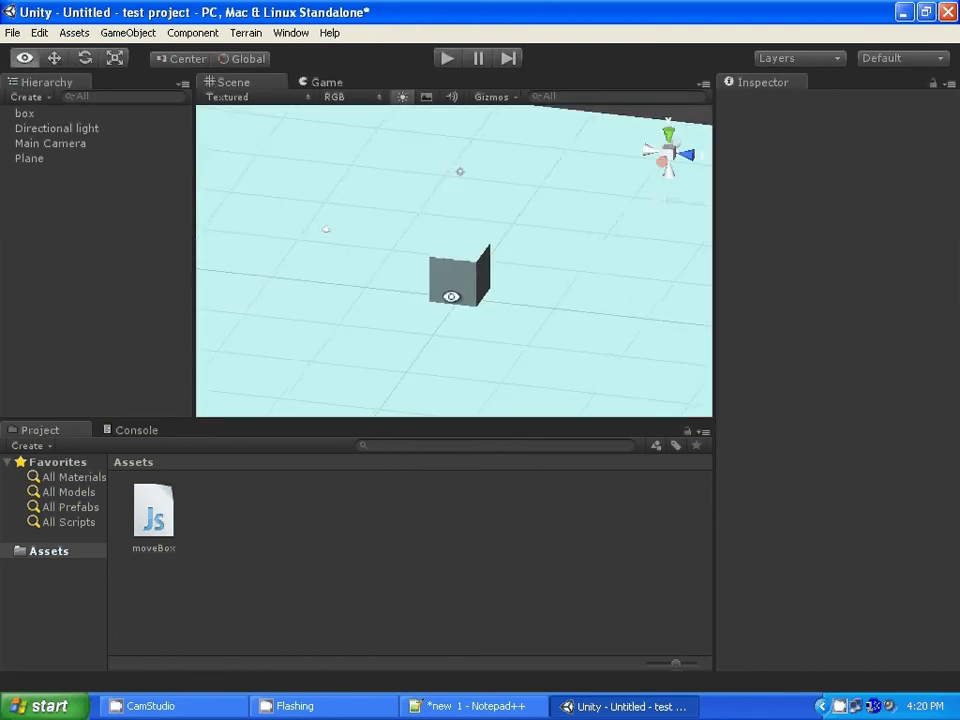
{"action": "left_click", "coordinate": [665, 158]}
{"action": "left_click", "coordinate": [672, 155]}
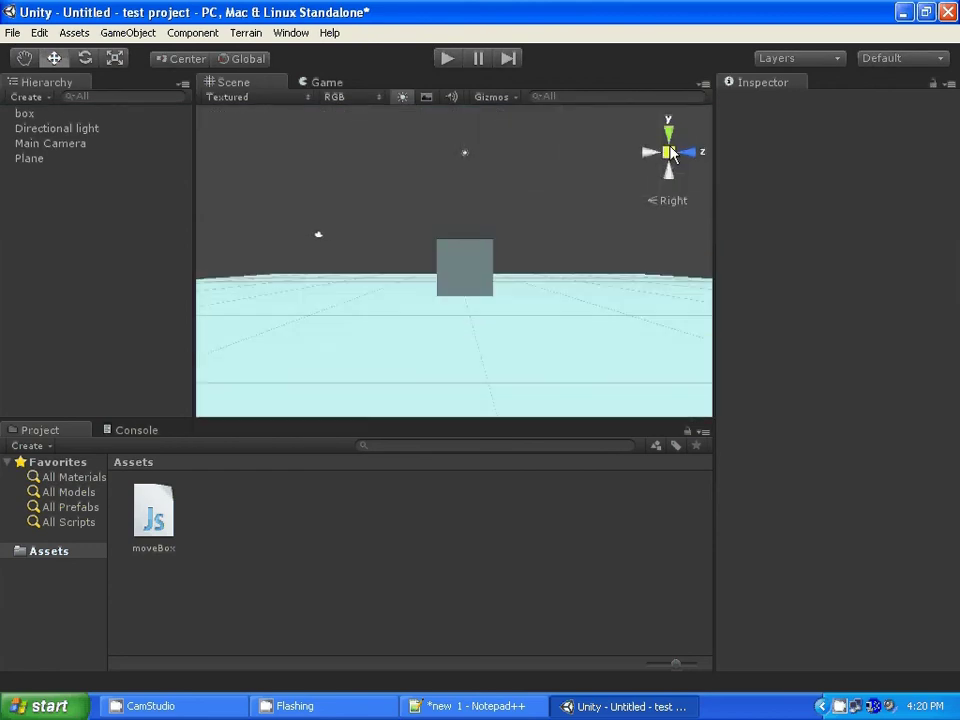
{"action": "mouse_move", "coordinate": [645, 186]}
{"action": "left_mouse_down", "text": "alt"}
{"action": "mouse_move", "coordinate": [377, 259]}
{"action": "mouse_move", "coordinate": [574, 231]}
{"action": "mouse_move", "coordinate": [466, 298]}
{"action": "mouse_move", "coordinate": [407, 300]}
{"action": "left_mouse_up", "text": "alt"}
Select the box and inspect its Transform position, Y 2.838367, and scale 5.
{"action": "left_click", "coordinate": [467, 257]}
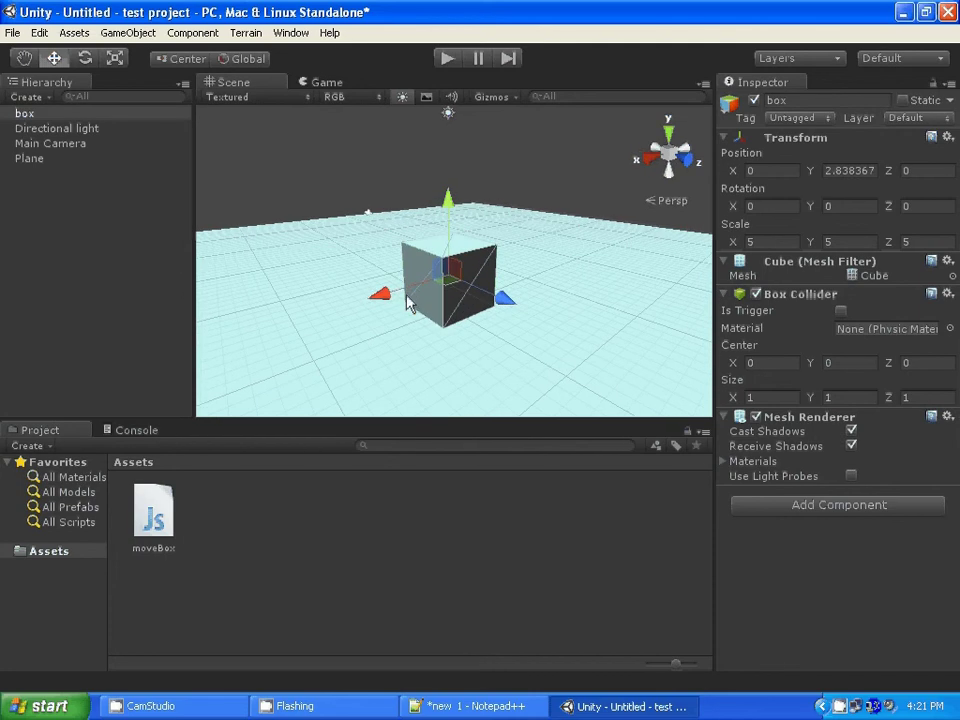
{"action": "left_click", "coordinate": [742, 171]}
{"action": "left_click", "coordinate": [503, 298]}
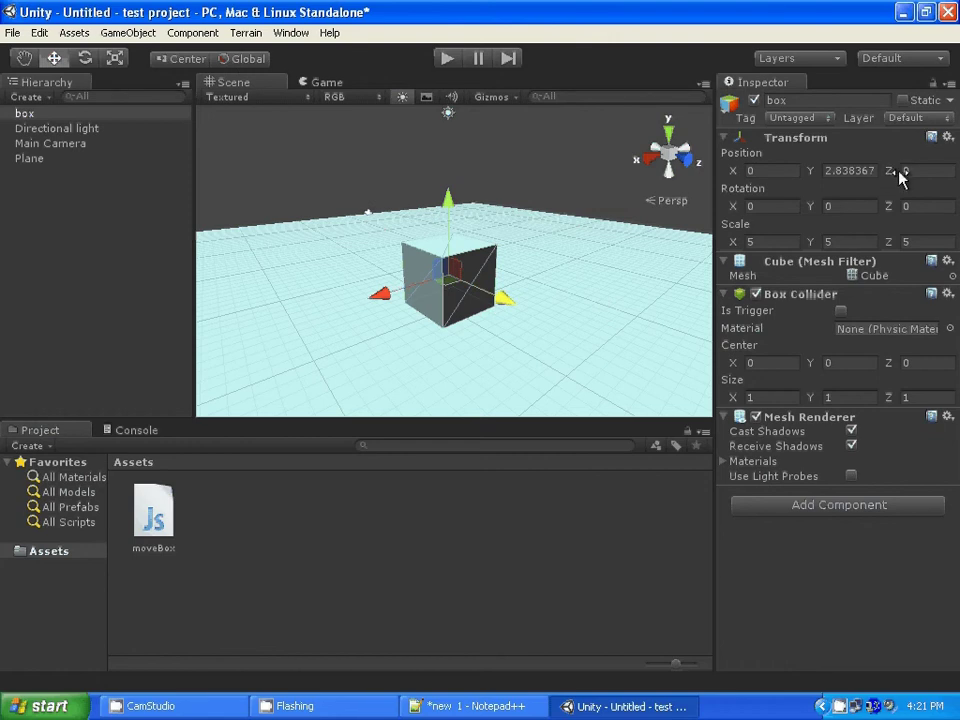
{"action": "left_click", "coordinate": [812, 174]}
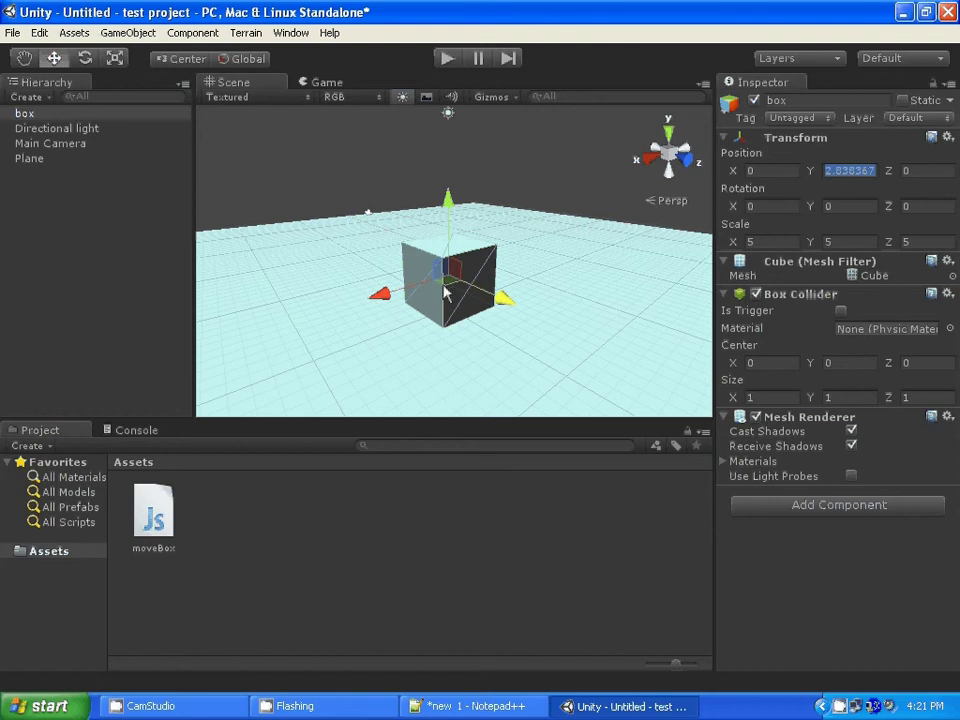
Orbit to an angled perspective of the box, then deselect it.
{"action": "left_click_drag", "start_coordinate": [463, 175], "coordinate": [470, 277], "text": "alt"}
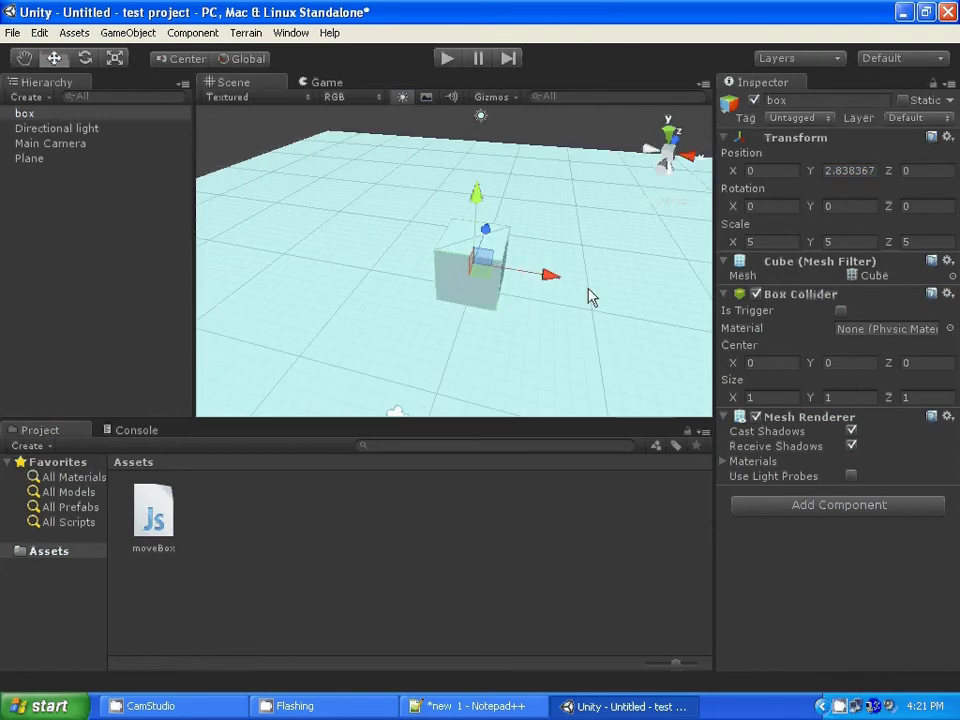
{"action": "left_click_drag", "start_coordinate": [531, 264], "coordinate": [429, 319], "text": "alt"}
{"action": "mouse_move", "coordinate": [614, 201]}
{"action": "left_mouse_down", "text": "alt"}
{"action": "mouse_move", "coordinate": [465, 172]}
{"action": "mouse_move", "coordinate": [498, 291]}
{"action": "mouse_move", "coordinate": [600, 251]}
{"action": "mouse_move", "coordinate": [574, 150]}
{"action": "left_mouse_up", "text": "alt"}
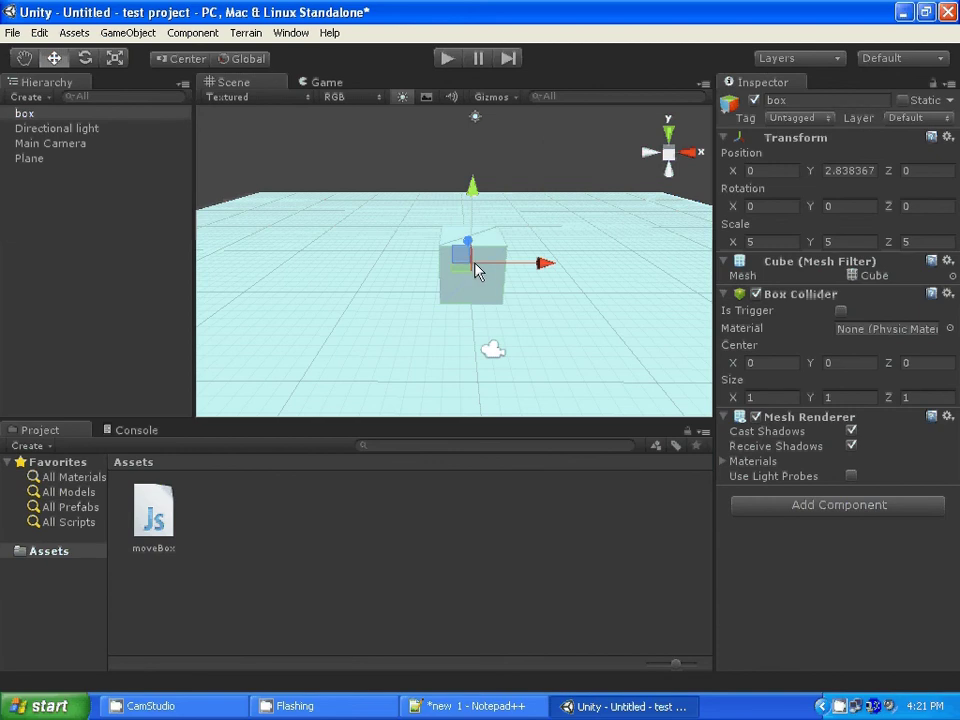
{"action": "mouse_move", "coordinate": [477, 270]}
{"action": "left_mouse_down", "text": "alt"}
{"action": "mouse_move", "coordinate": [433, 90]}
{"action": "mouse_move", "coordinate": [410, 403]}
{"action": "left_mouse_up", "text": "alt"}
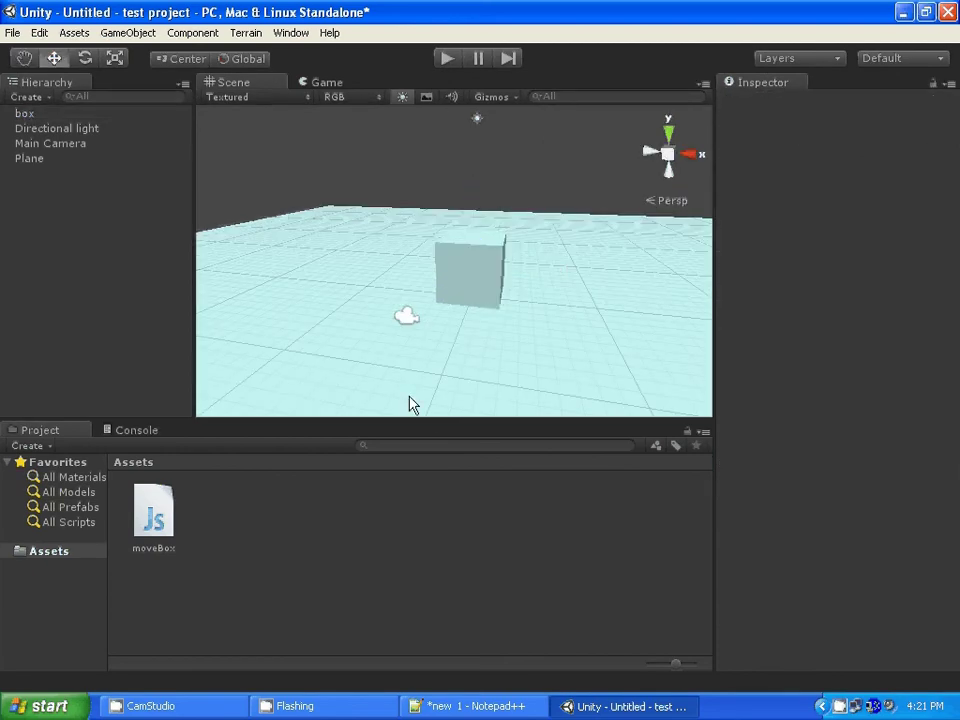
{"action": "left_click", "coordinate": [462, 277]}
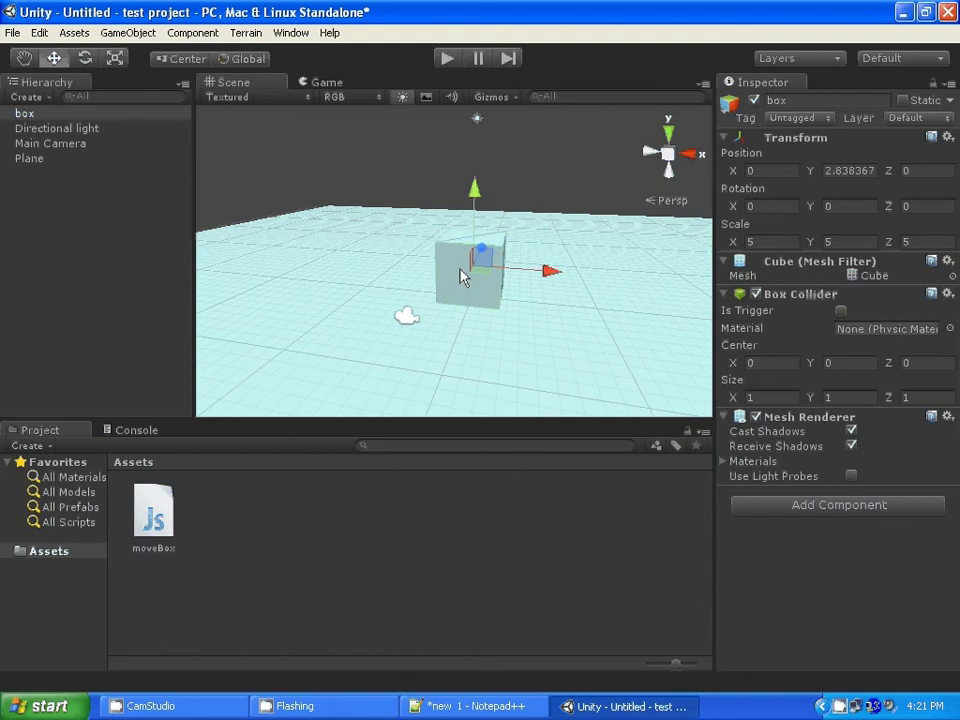
{"action": "left_click", "coordinate": [407, 154]}
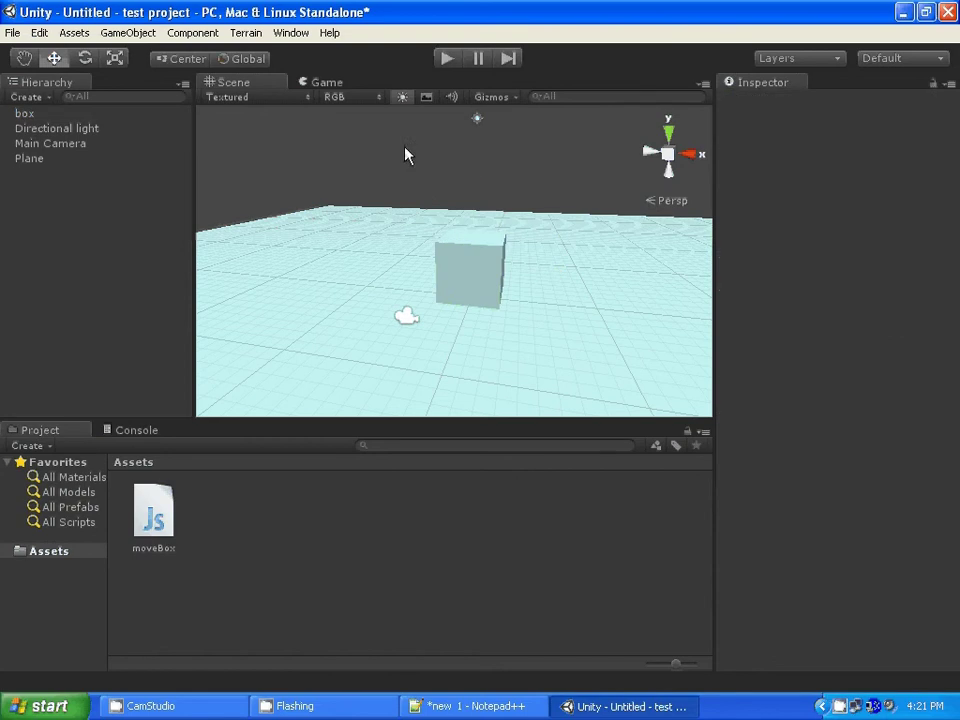
{"action": "left_click", "coordinate": [488, 708]}
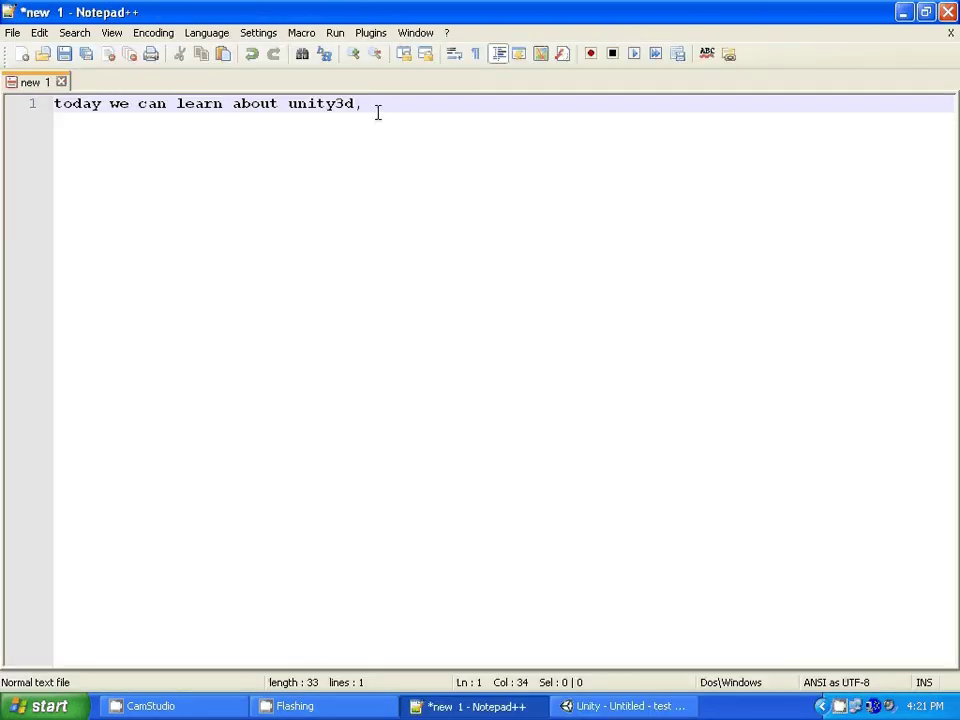
Add the line 'how to box' two lines below the opening sentence, then return to Unity.
{"action": "key", "text": "Return"}
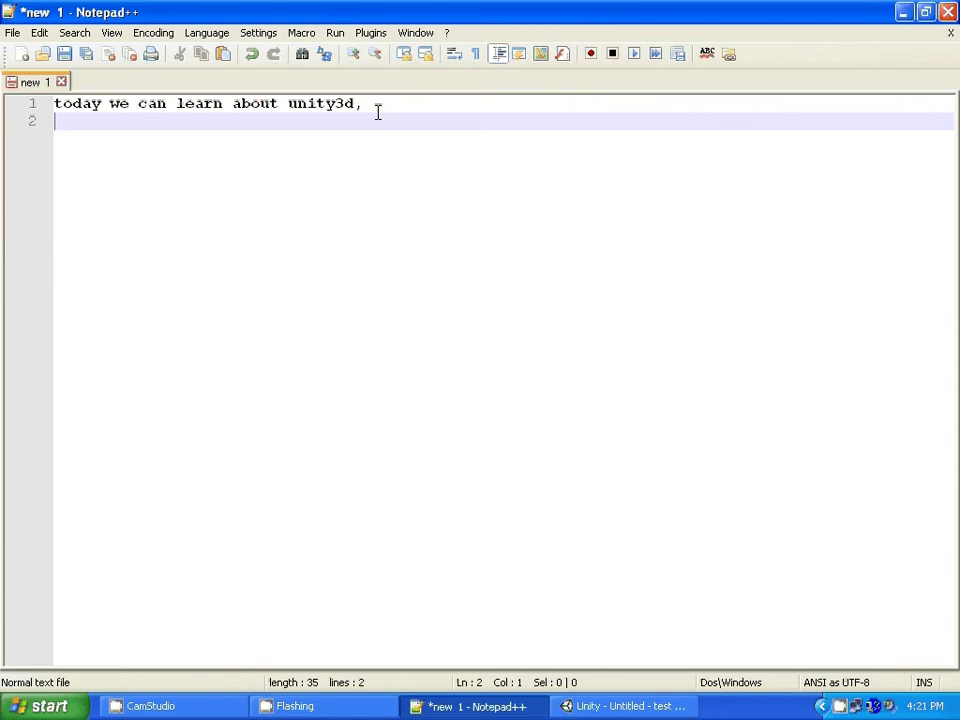
{"action": "key", "text": "Return"}
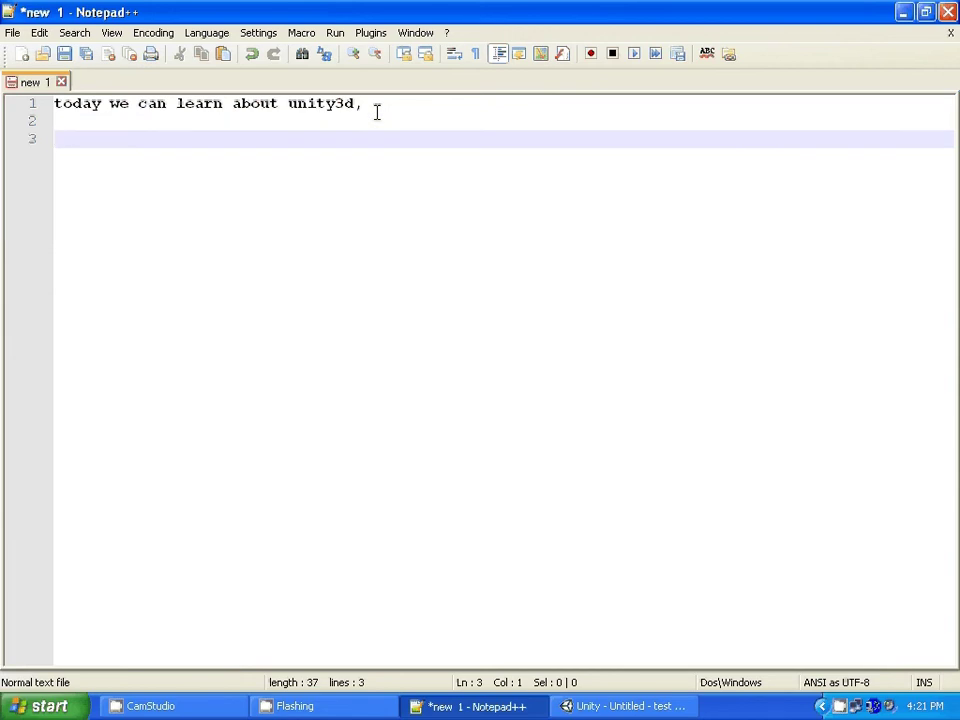
{"action": "type", "text": "how "}
{"action": "type", "text": "to "}
{"action": "type", "text": "box"}
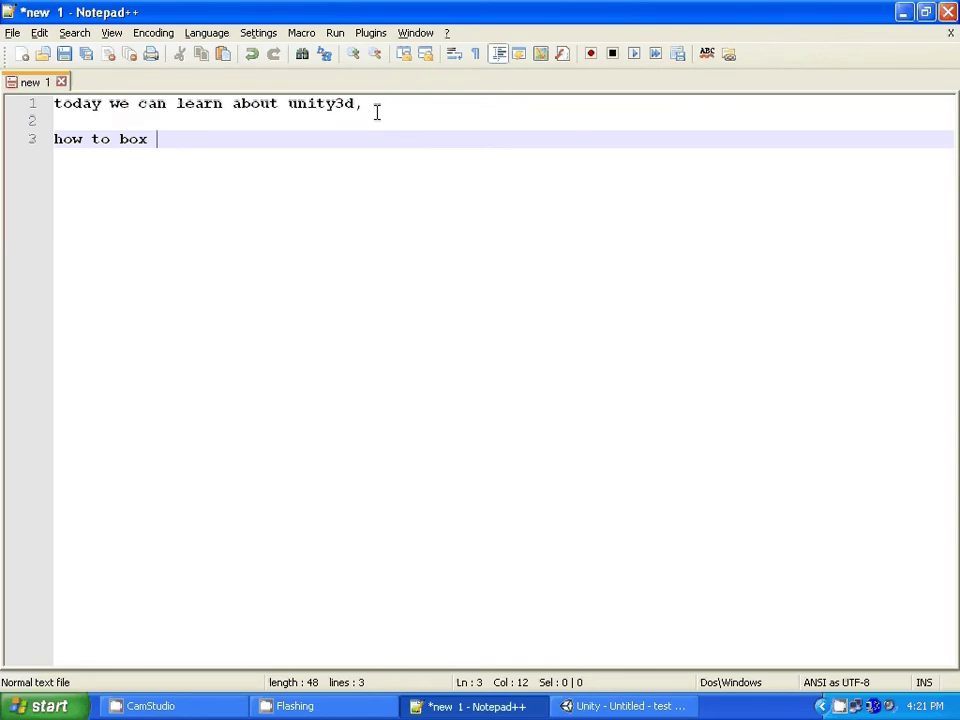
{"action": "key", "text": "alt+Tab"}
{"action": "left_click", "coordinate": [470, 275]}
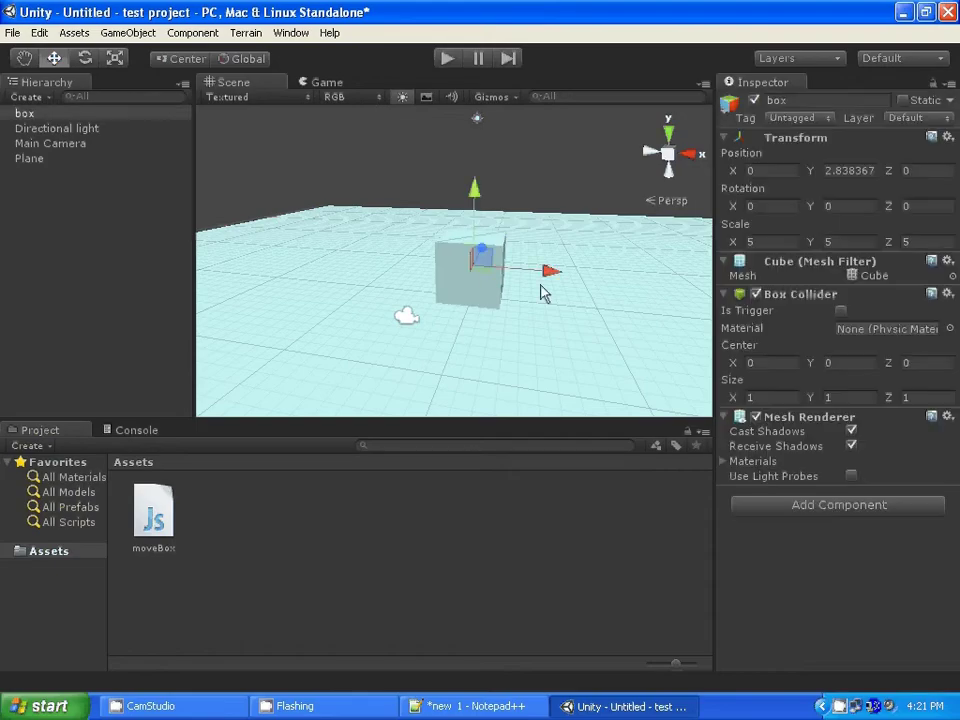
{"action": "left_click_drag", "start_coordinate": [542, 294], "coordinate": [588, 156], "text": "alt"}
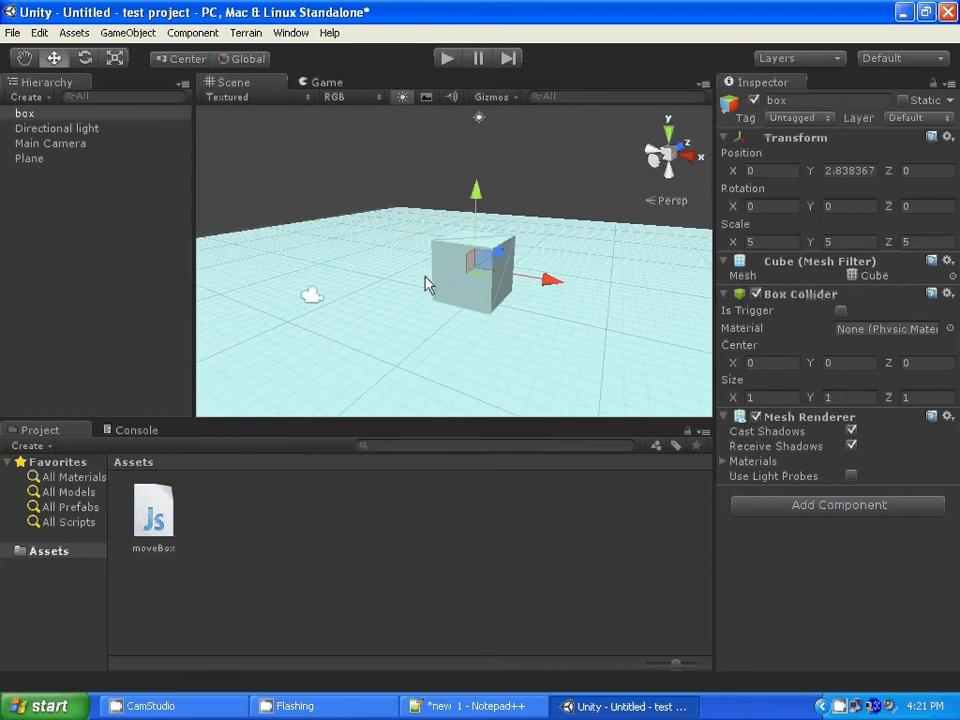
{"action": "left_click_drag", "start_coordinate": [321, 280], "coordinate": [377, 280], "text": "alt"}
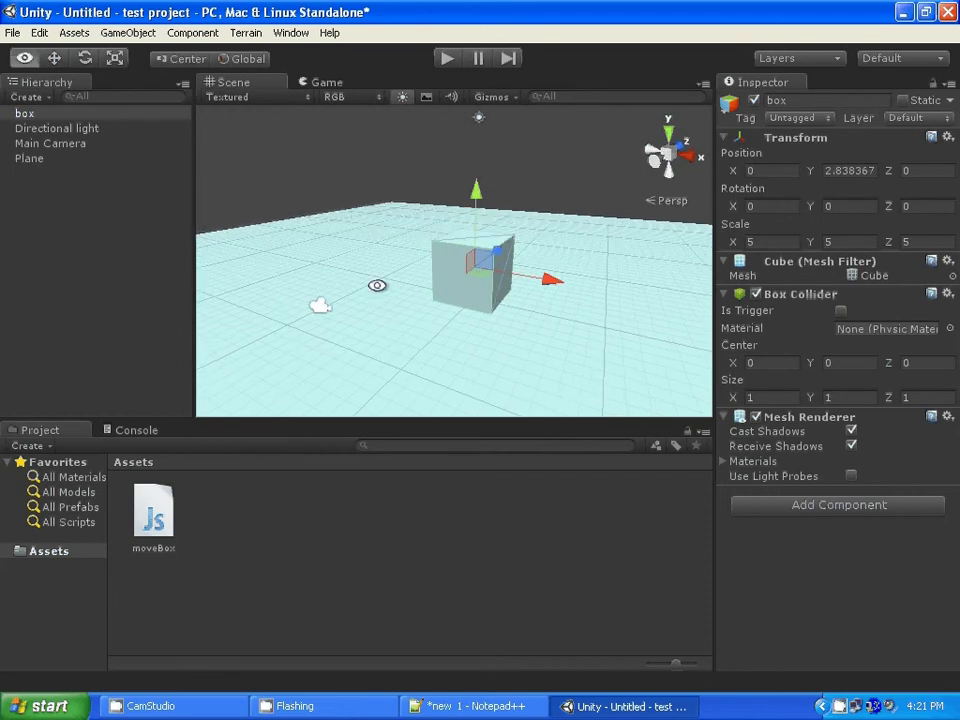
{"action": "left_click", "coordinate": [72, 33]}
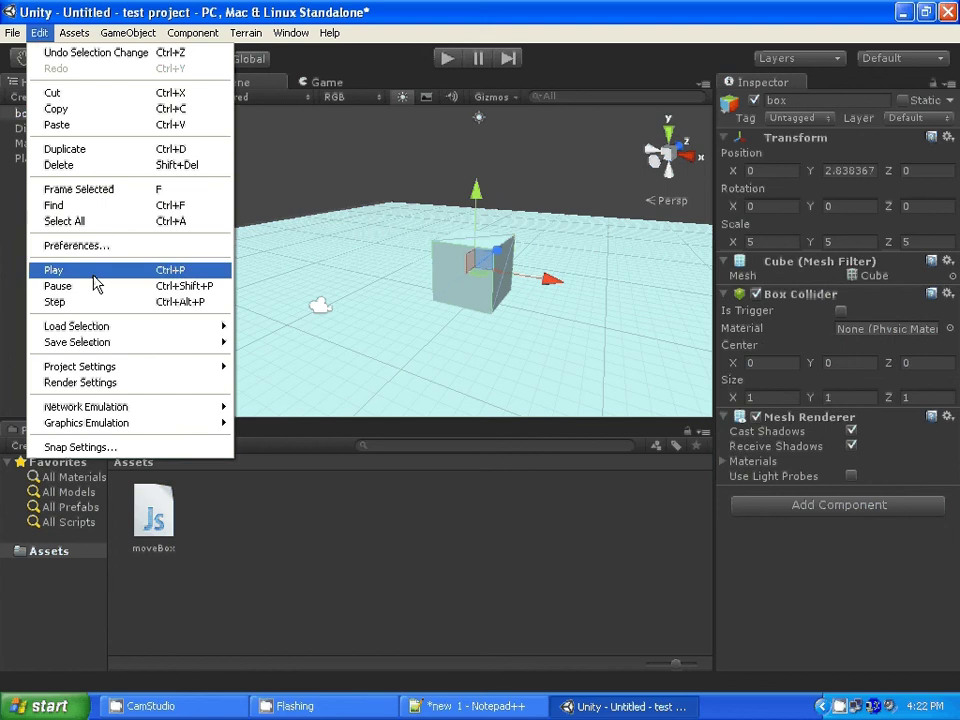
{"action": "left_click", "coordinate": [90, 248]}
{"action": "left_click_drag", "start_coordinate": [575, 190], "coordinate": [493, 189]}
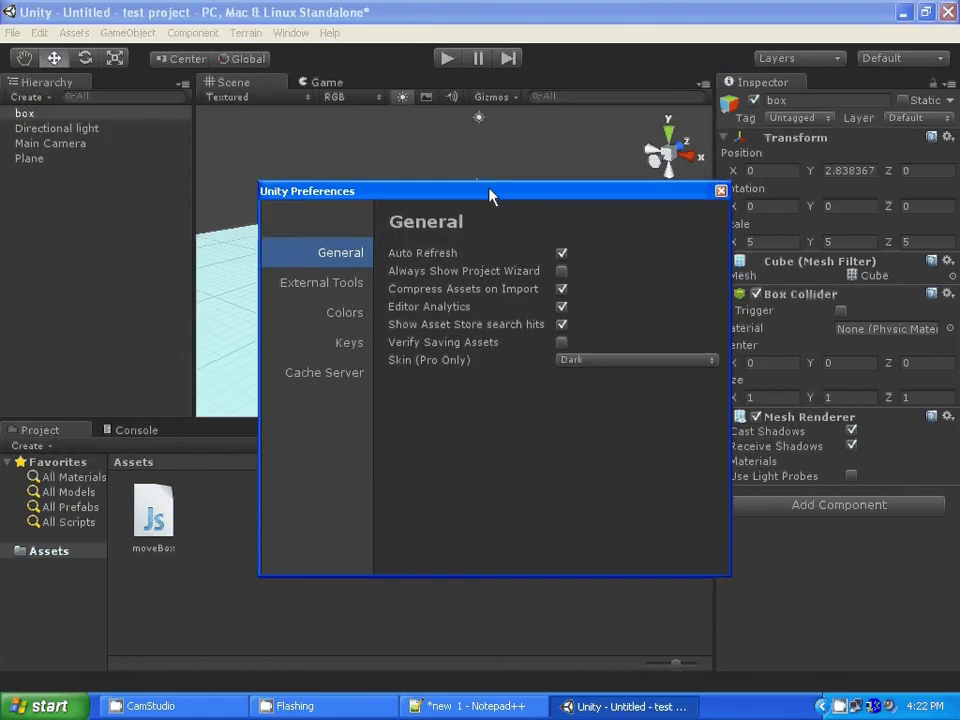
{"action": "left_click", "coordinate": [327, 285]}
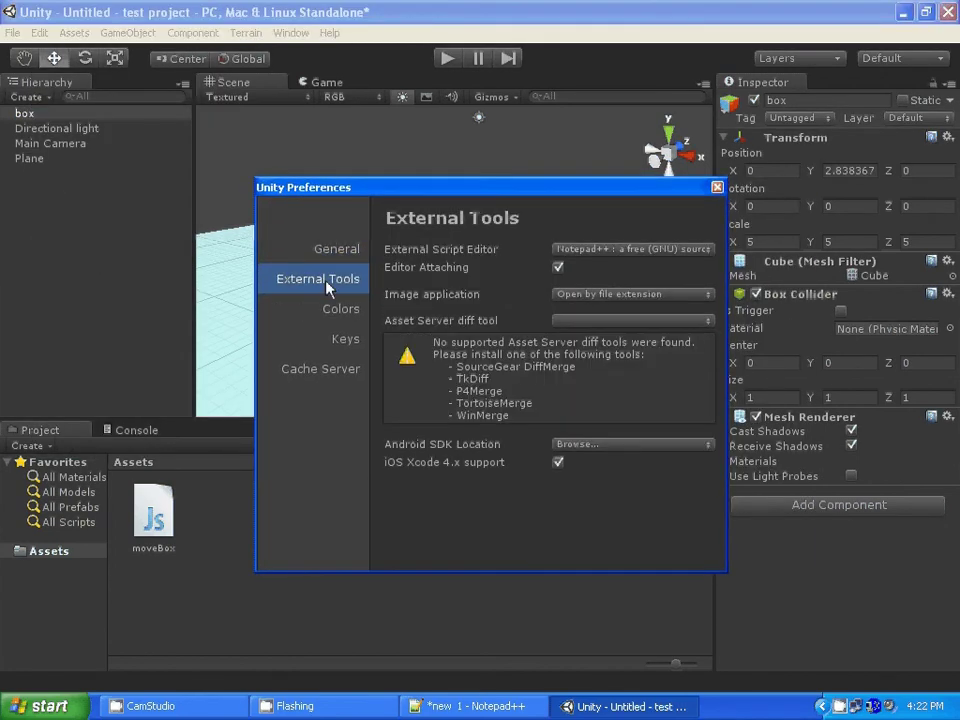
{"action": "left_click", "coordinate": [585, 249]}
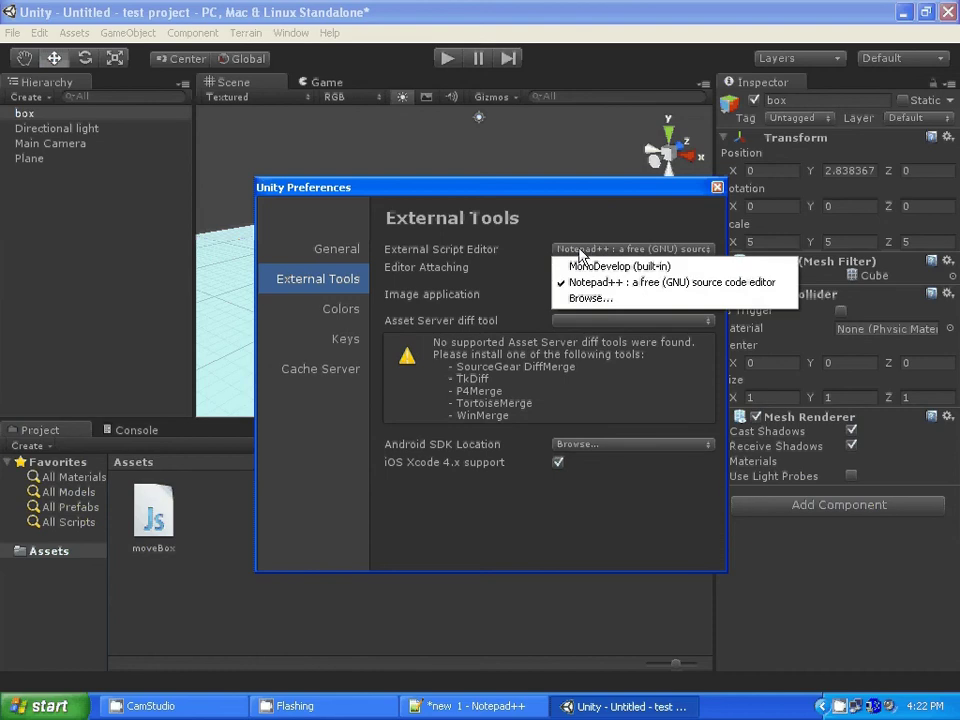
{"action": "left_click", "coordinate": [592, 283]}
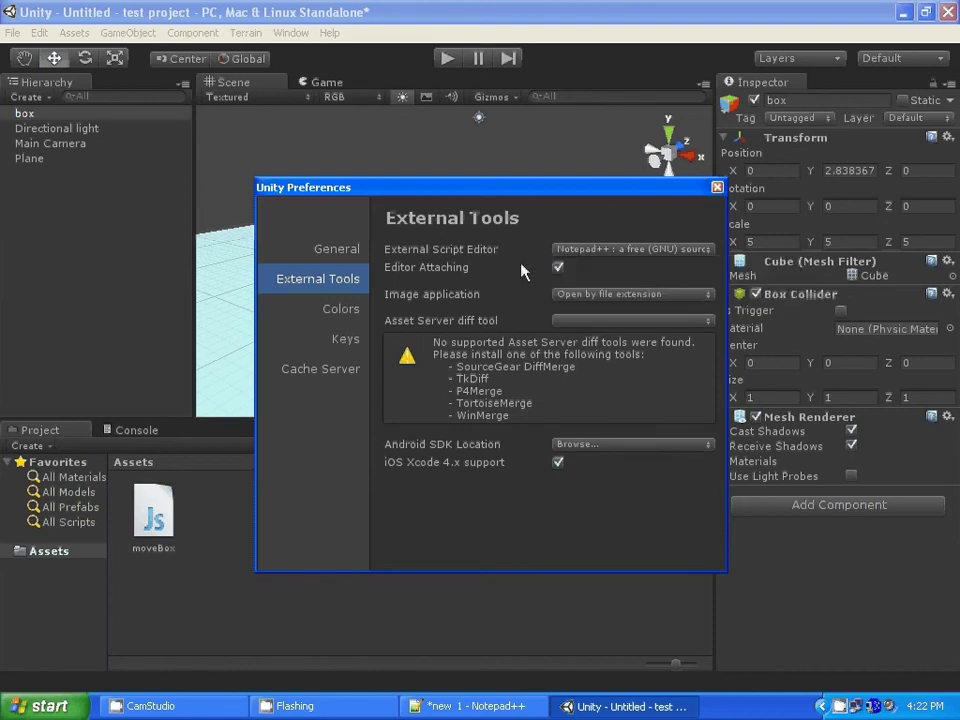
{"action": "left_click", "coordinate": [620, 249]}
{"action": "left_click", "coordinate": [592, 299]}
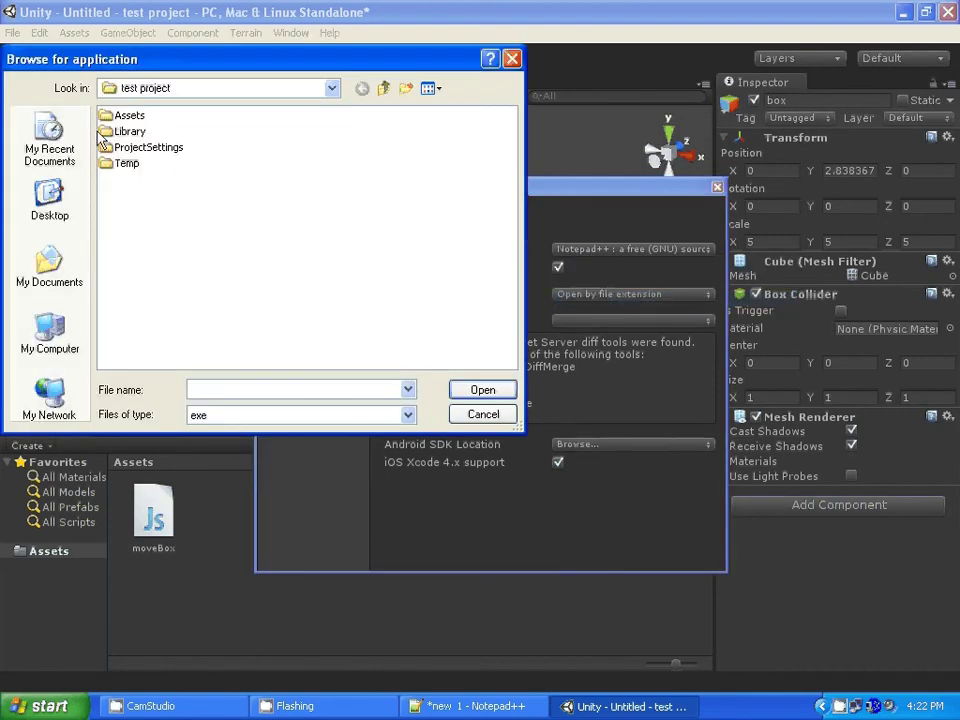
{"action": "left_click", "coordinate": [480, 414]}
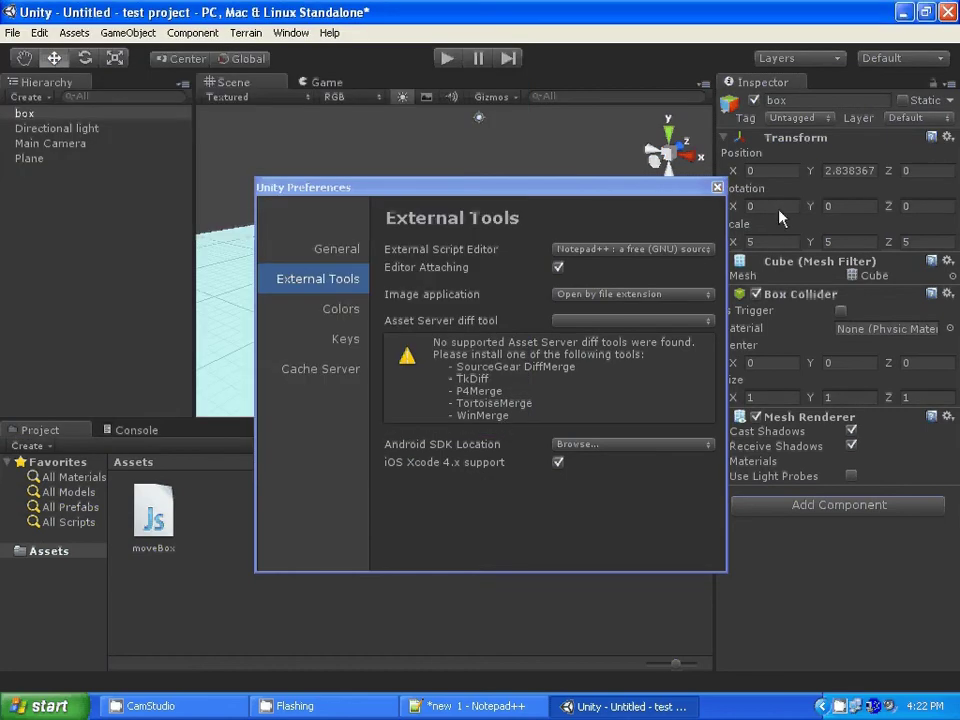
{"action": "left_click", "coordinate": [717, 188]}
Close the preferences and delete the old moveBox.js script asset.
{"action": "left_click", "coordinate": [231, 553]}
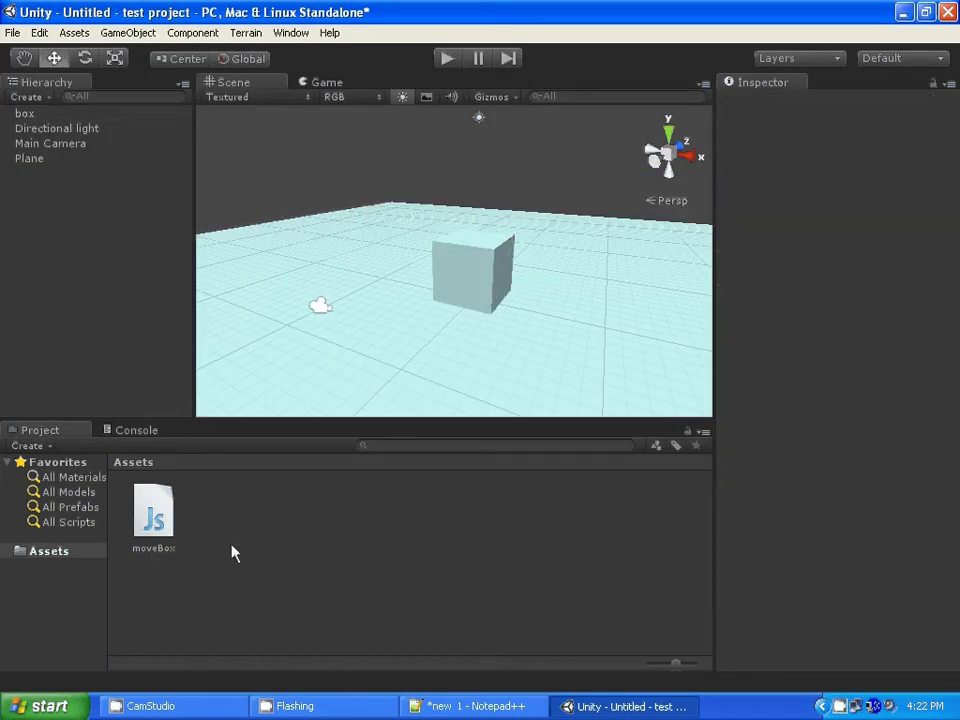
{"action": "left_click", "coordinate": [155, 527]}
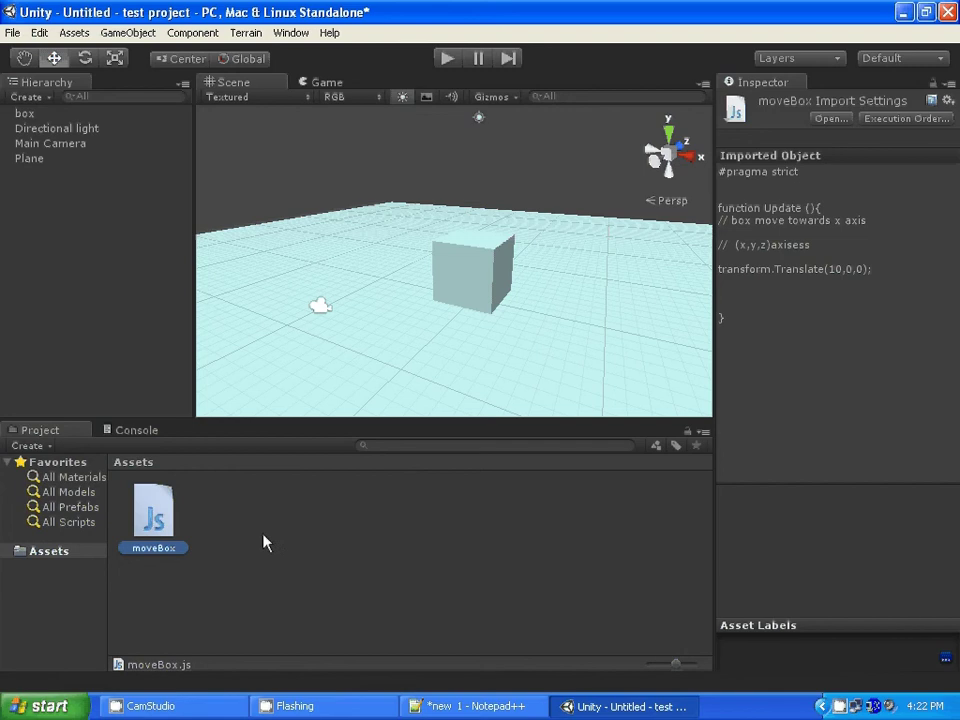
{"action": "key", "text": "Delete"}
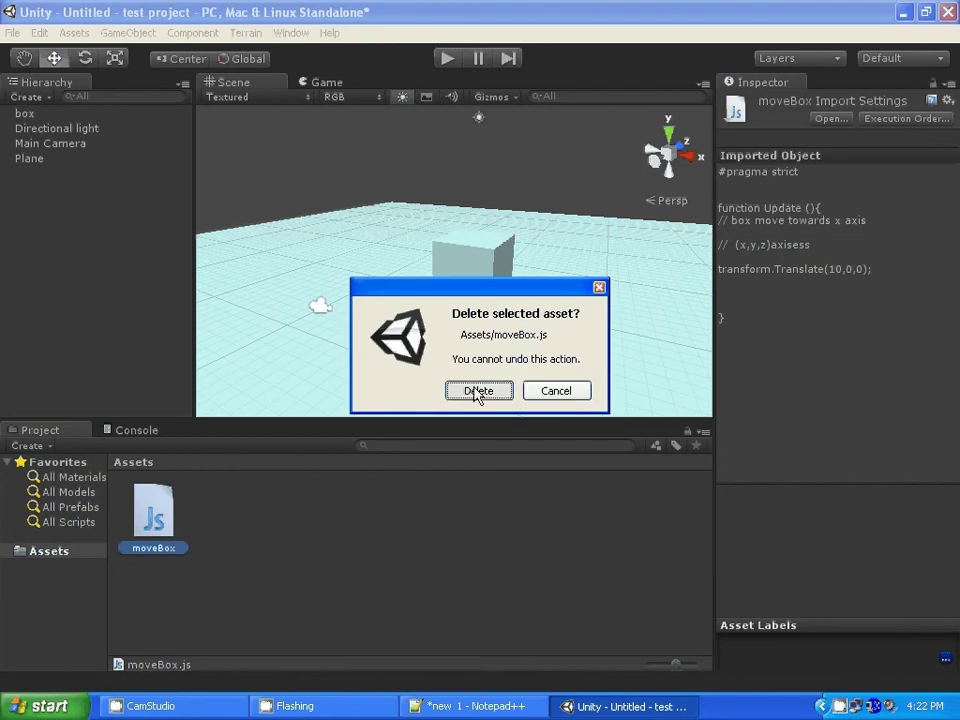
{"action": "key", "text": "Return"}
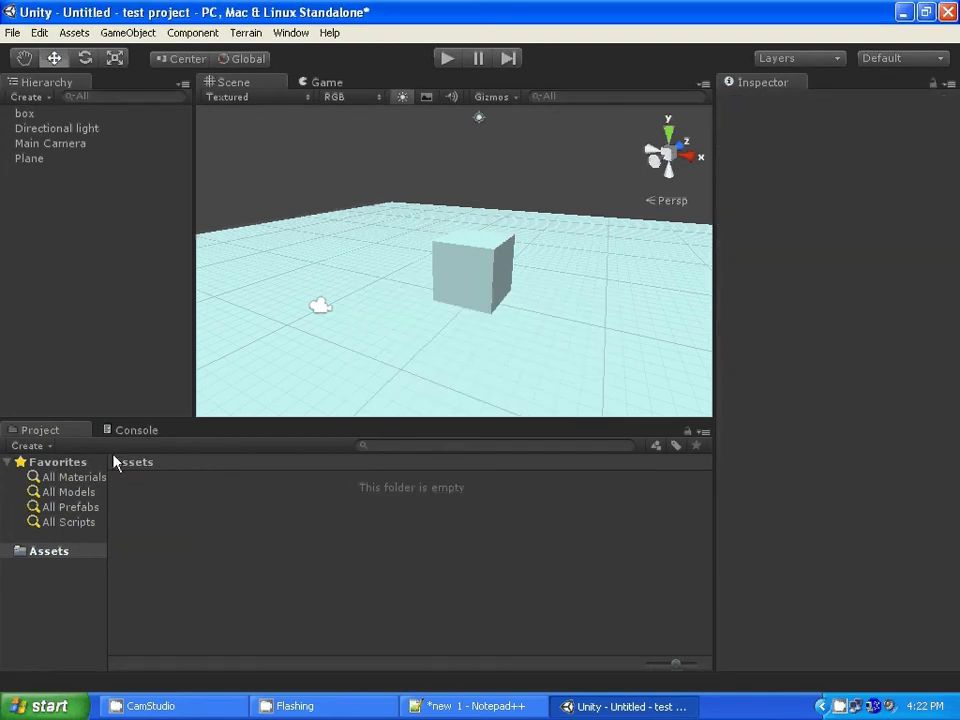
{"action": "left_click", "coordinate": [503, 257]}
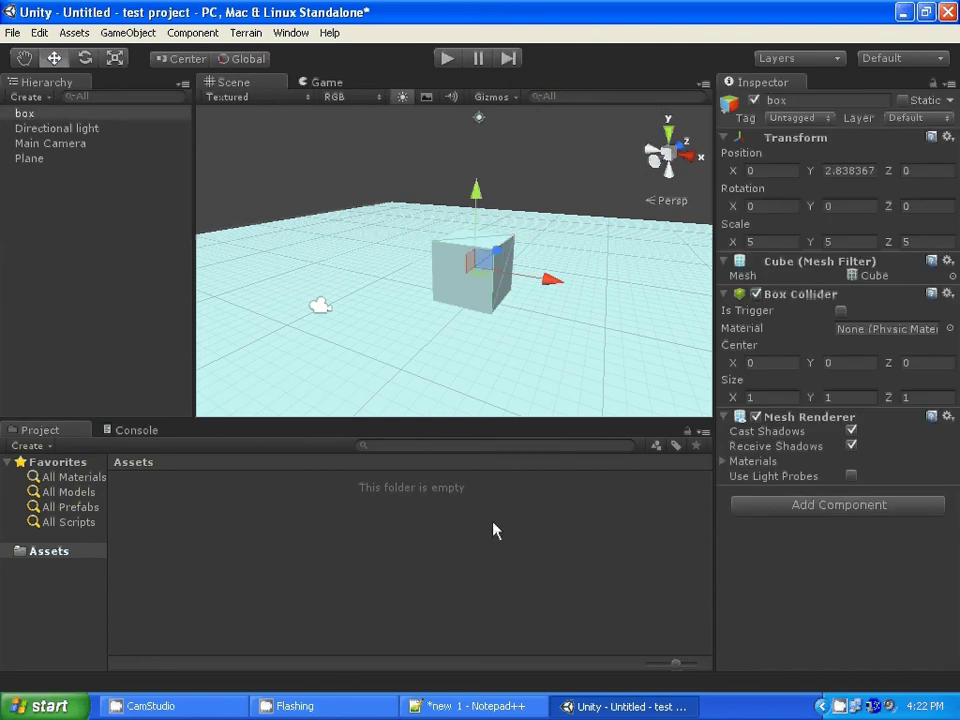
Create a new JavaScript asset in Assets and rename it boxScript.
{"action": "left_click", "coordinate": [27, 446]}
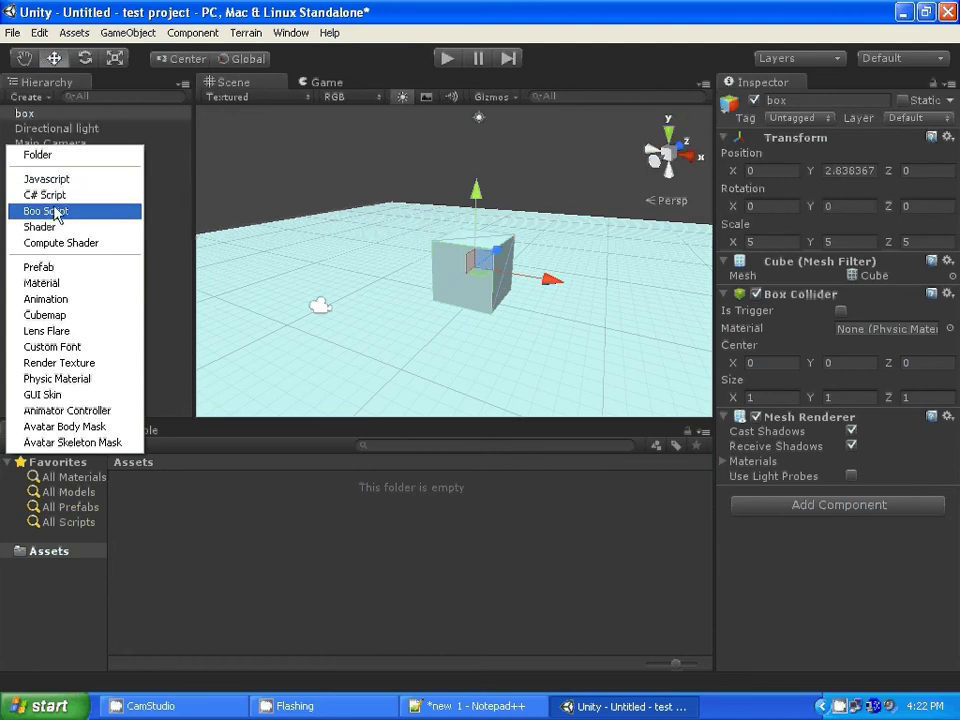
{"action": "left_click", "coordinate": [47, 179]}
{"action": "left_click", "coordinate": [141, 530]}
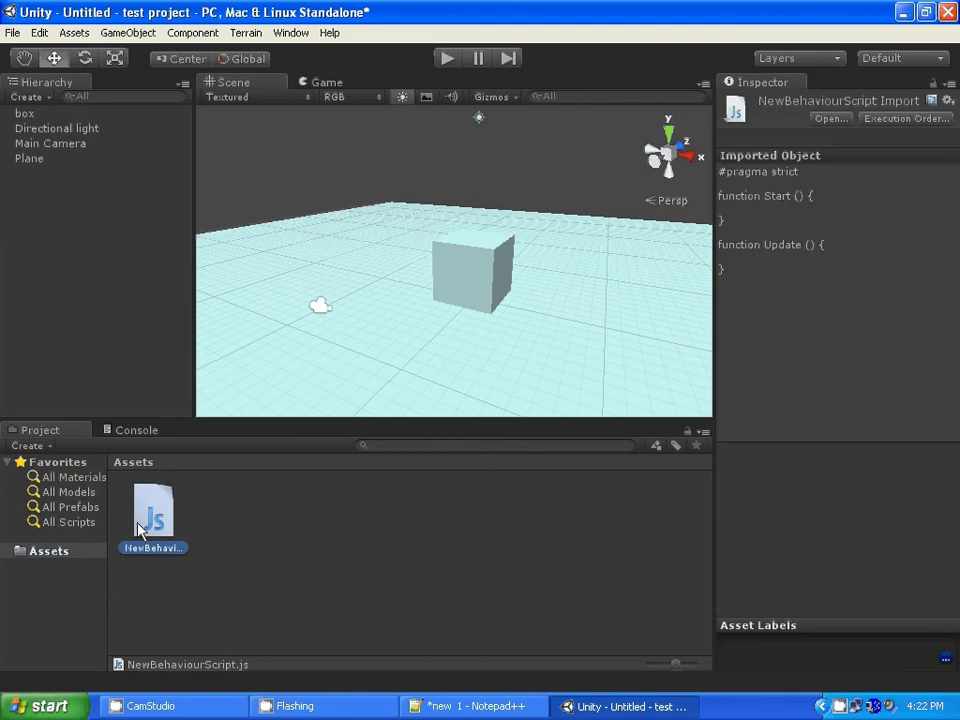
{"action": "left_click", "coordinate": [270, 527]}
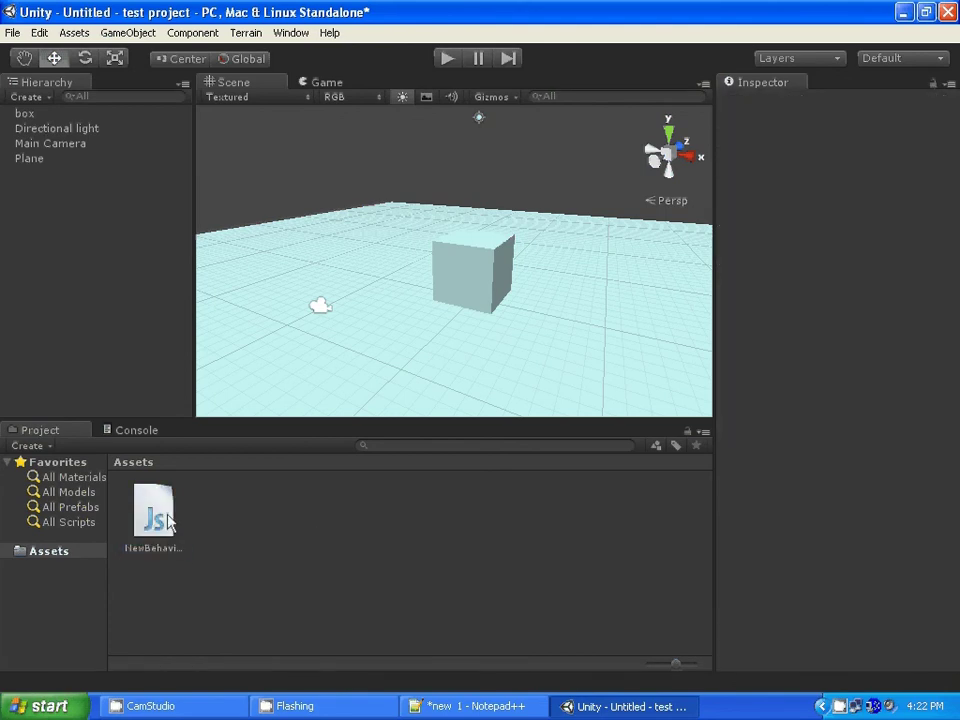
{"action": "left_click", "coordinate": [160, 515]}
{"action": "left_click", "coordinate": [155, 548]}
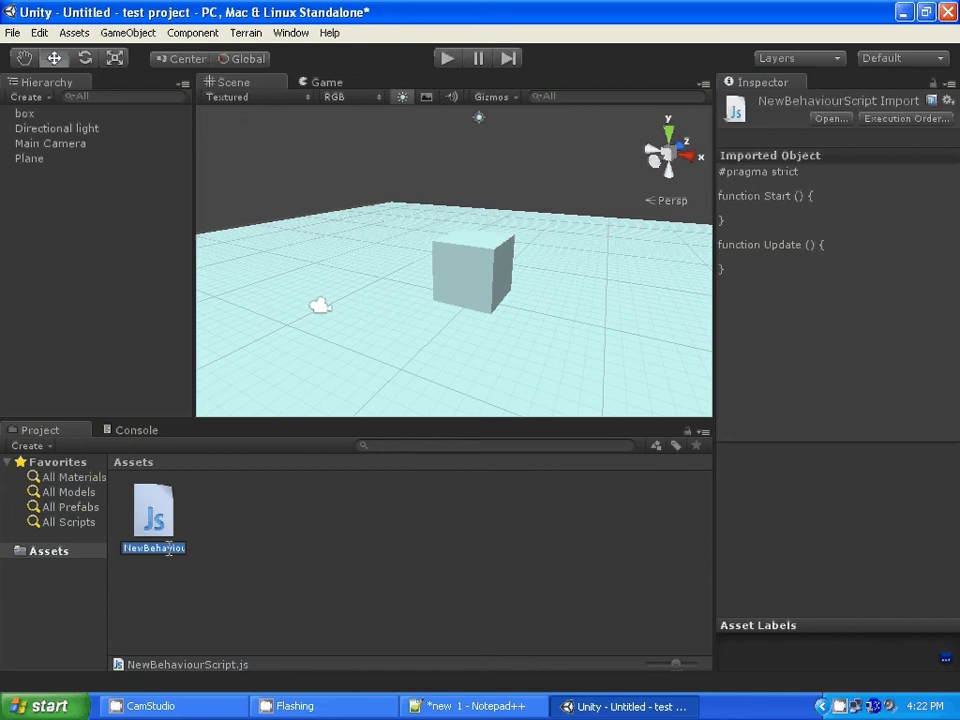
{"action": "type", "text": "box"}
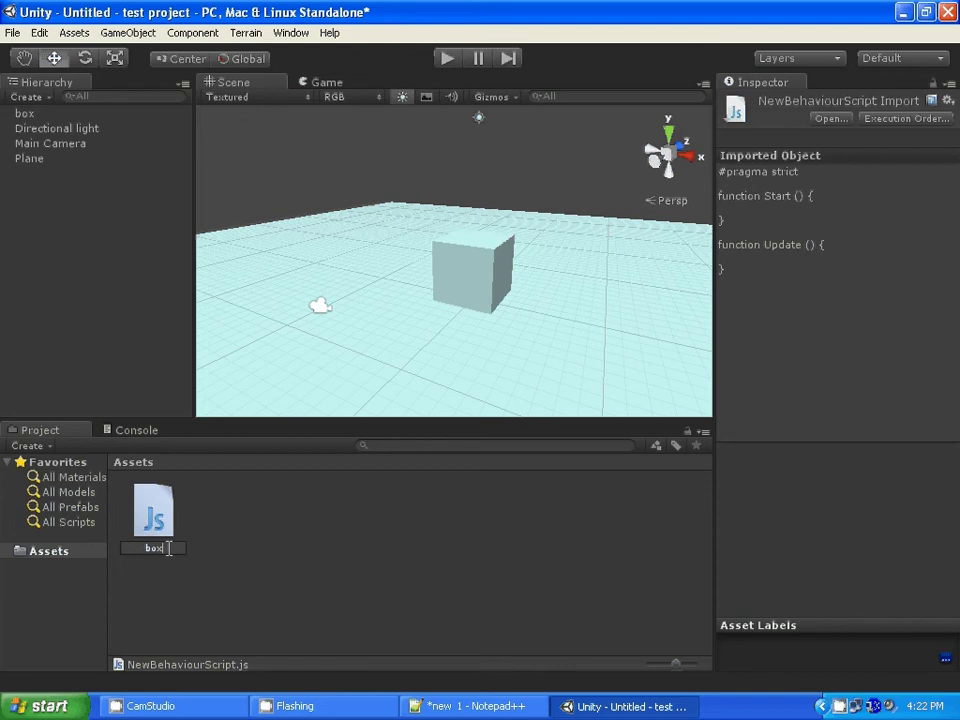
{"action": "type", "text": "Scr"}
{"action": "type", "text": "ipt"}
{"action": "key", "text": "Return"}
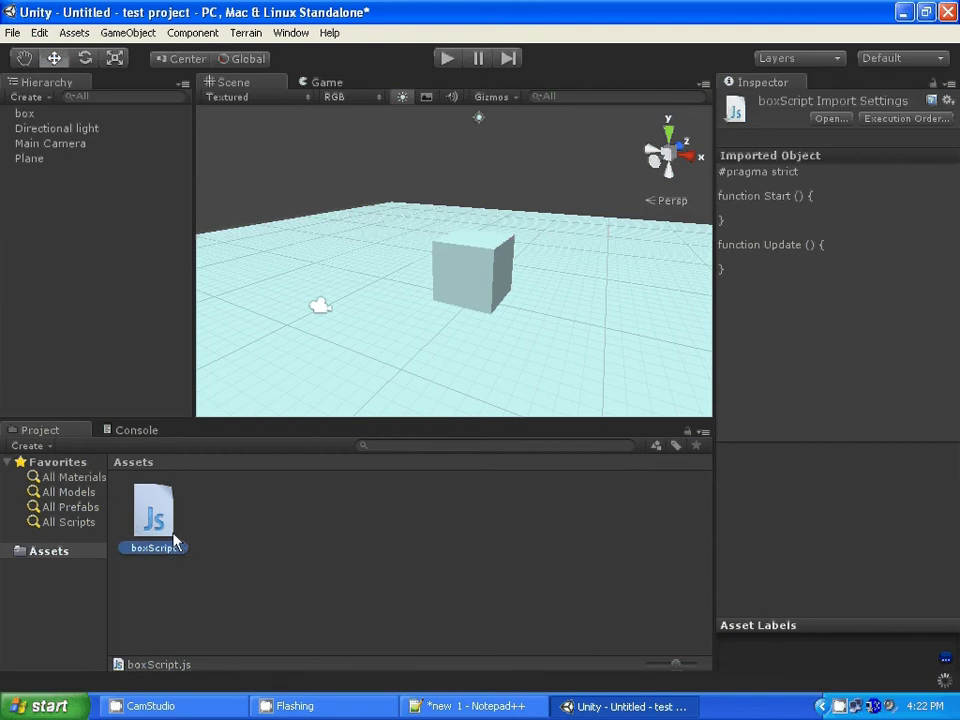
Open boxScript.js in Notepad++ and delete its empty Start function.
{"action": "double_click", "coordinate": [163, 520]}
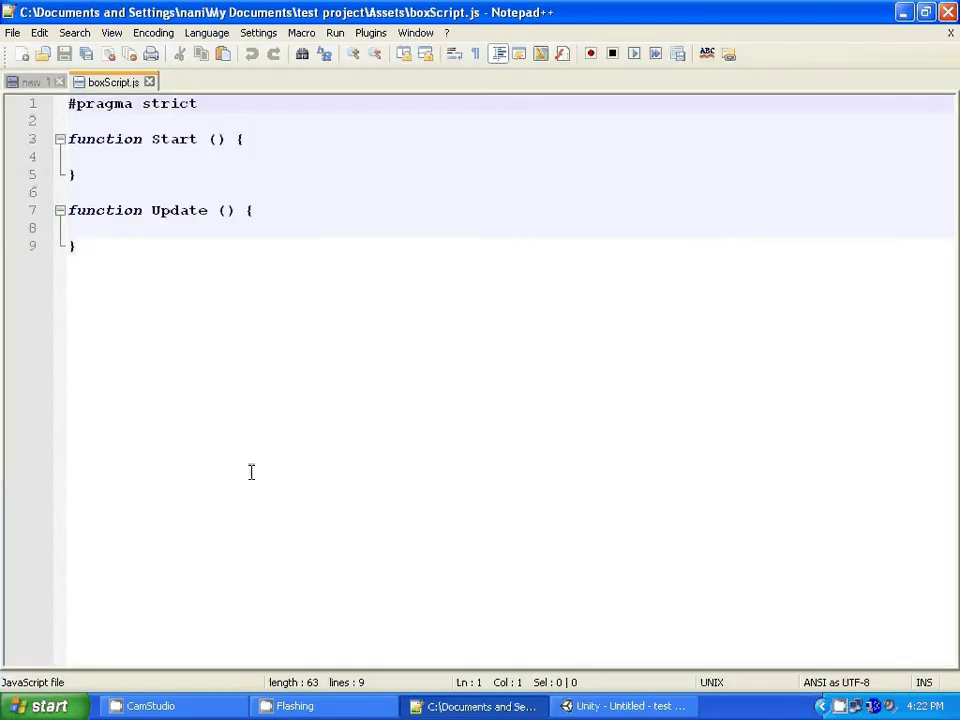
{"action": "left_click_drag", "start_coordinate": [388, 289], "coordinate": [3, 120]}
{"action": "left_click", "coordinate": [268, 176]}
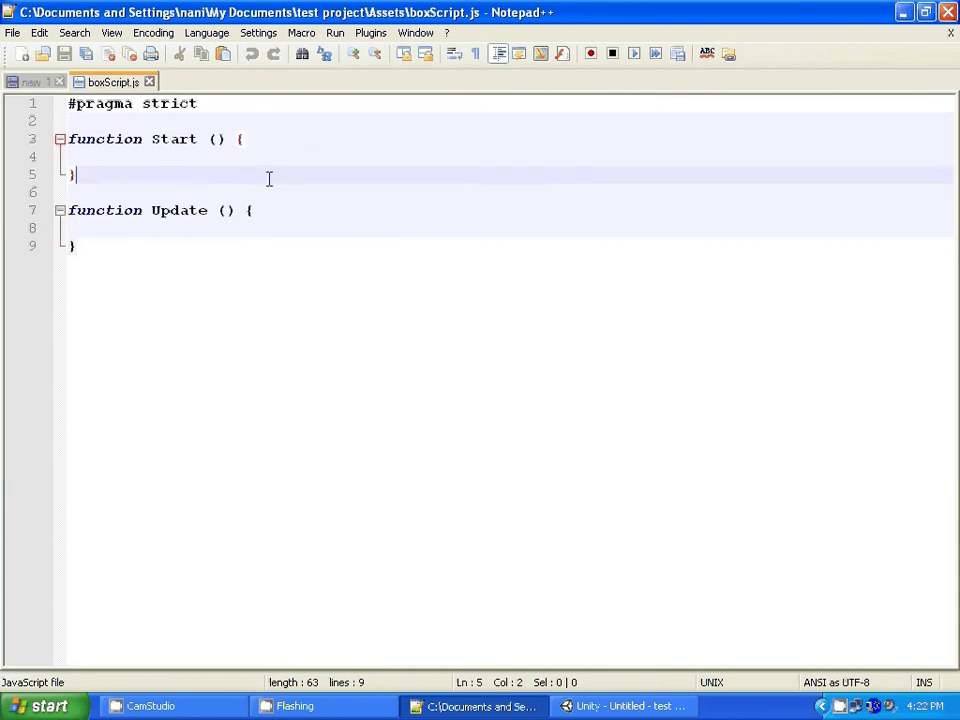
{"action": "left_click_drag", "start_coordinate": [278, 178], "coordinate": [50, 120]}
{"action": "left_click", "coordinate": [279, 138]}
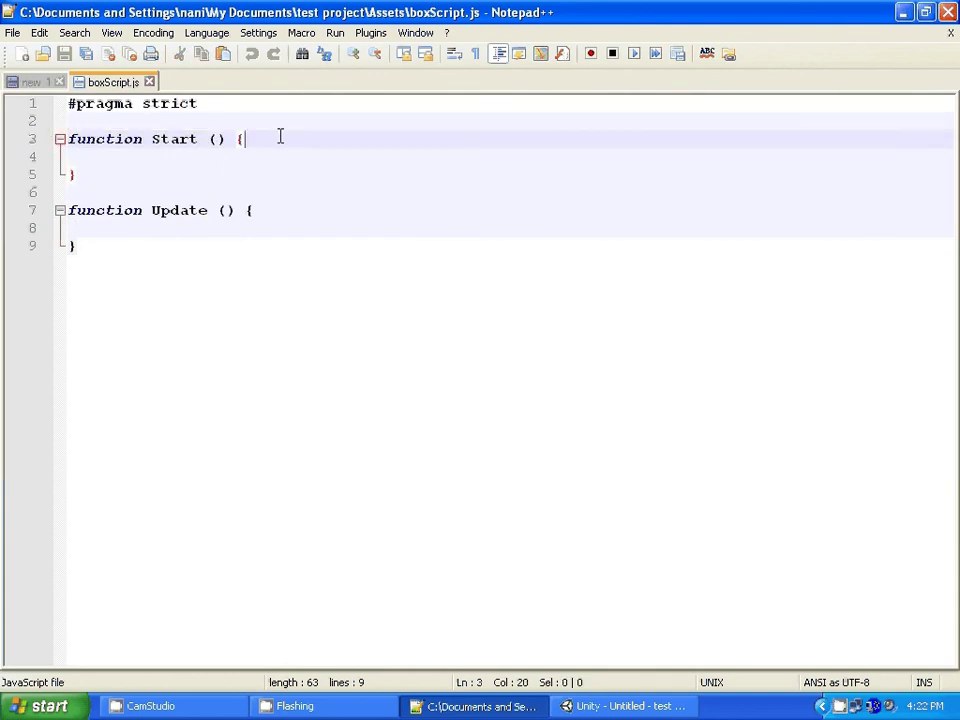
{"action": "left_click", "coordinate": [201, 177]}
{"action": "left_click_drag", "start_coordinate": [201, 177], "coordinate": [50, 120]}
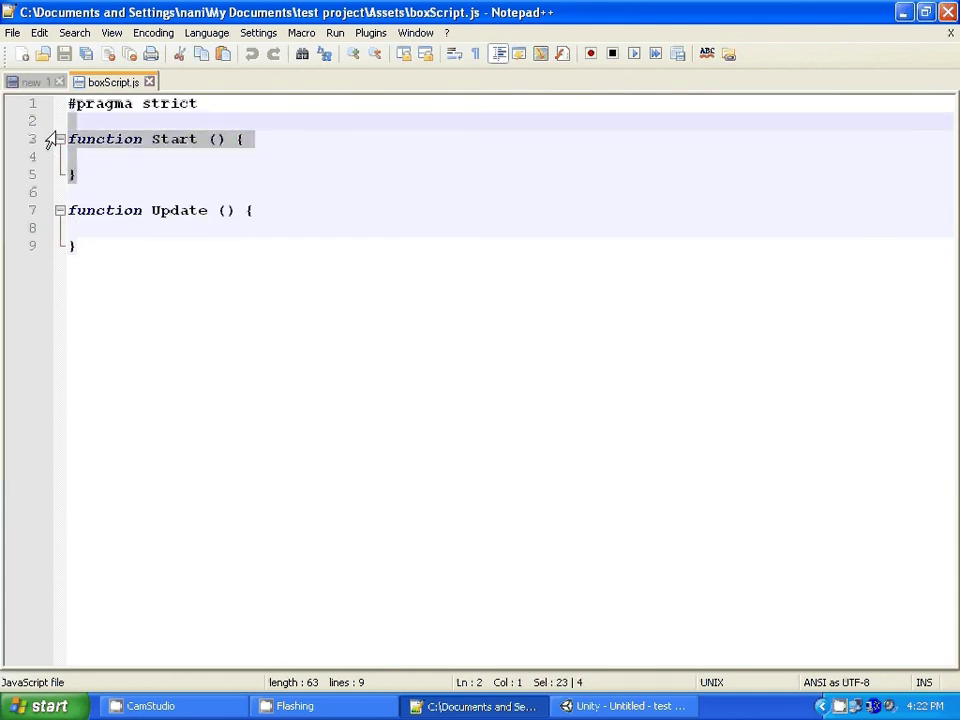
{"action": "key", "text": "Delete"}
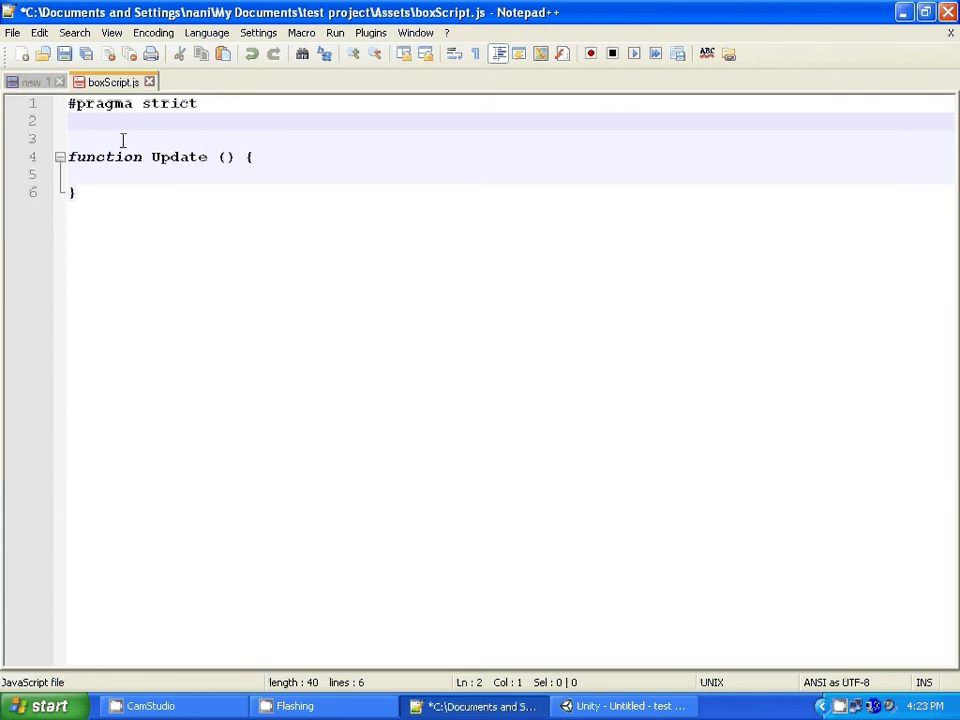
Go over the Update function's parts and add blank lines inside its braces.
{"action": "mouse_move", "coordinate": [251, 156]}
{"action": "left_mouse_down"}
{"action": "mouse_move", "coordinate": [116, 167]}
{"action": "mouse_move", "coordinate": [208, 154]}
{"action": "left_mouse_up"}
{"action": "key", "text": "Down"}
{"action": "key", "text": "Down"}
{"action": "key", "text": "End"}
{"action": "left_click", "coordinate": [158, 193]}
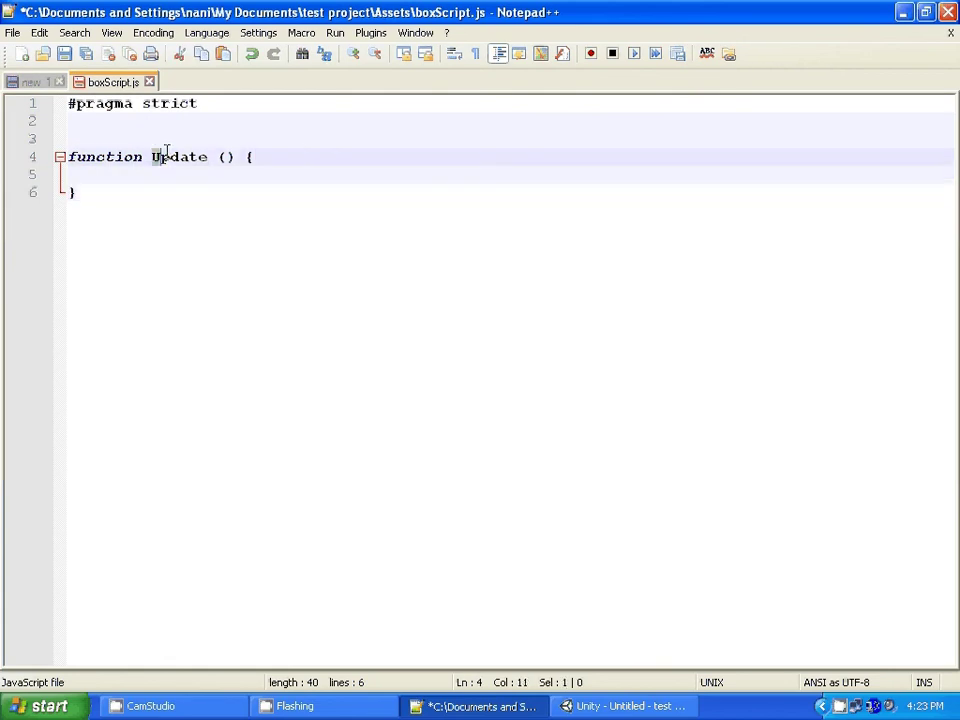
{"action": "left_click", "coordinate": [212, 201]}
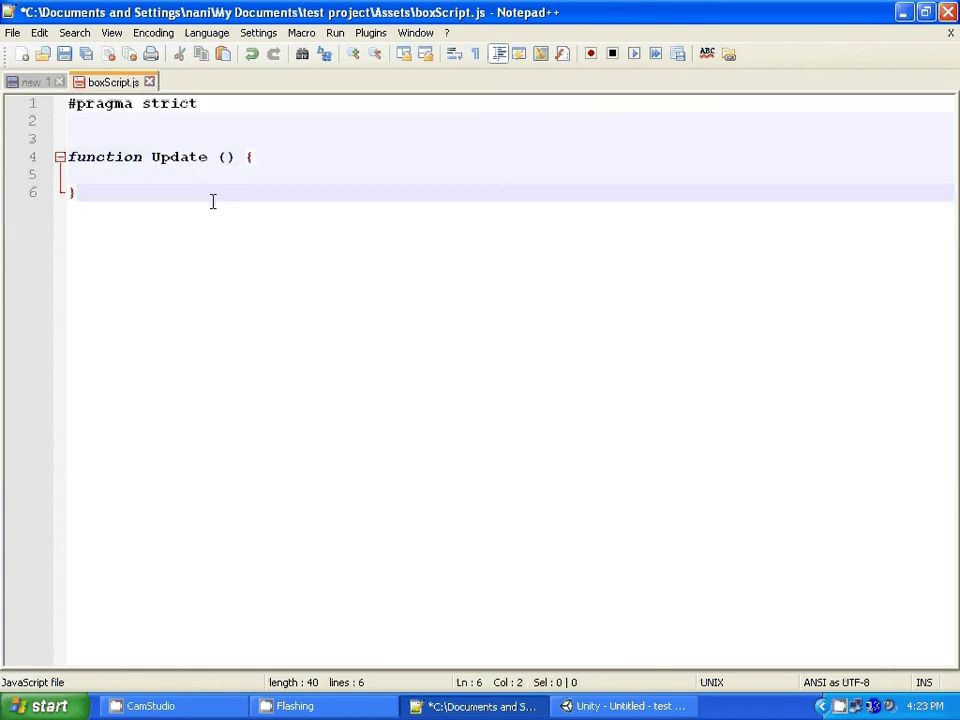
{"action": "left_click", "coordinate": [262, 157]}
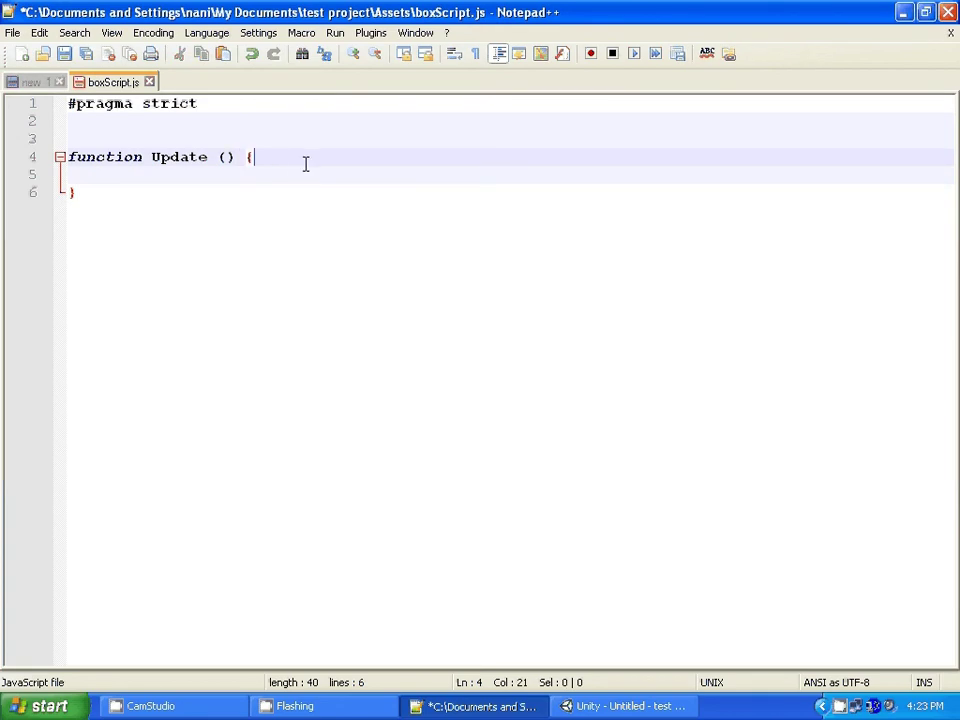
{"action": "left_click_drag", "start_coordinate": [75, 192], "coordinate": [52, 198]}
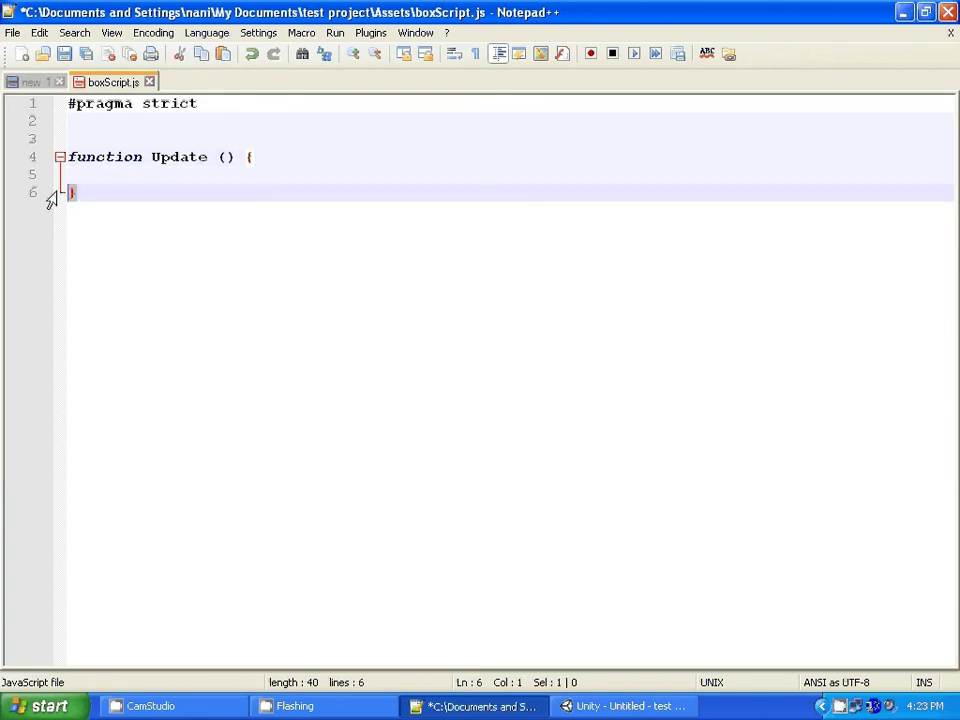
{"action": "left_click_drag", "start_coordinate": [232, 158], "coordinate": [219, 157]}
{"action": "left_click", "coordinate": [271, 157]}
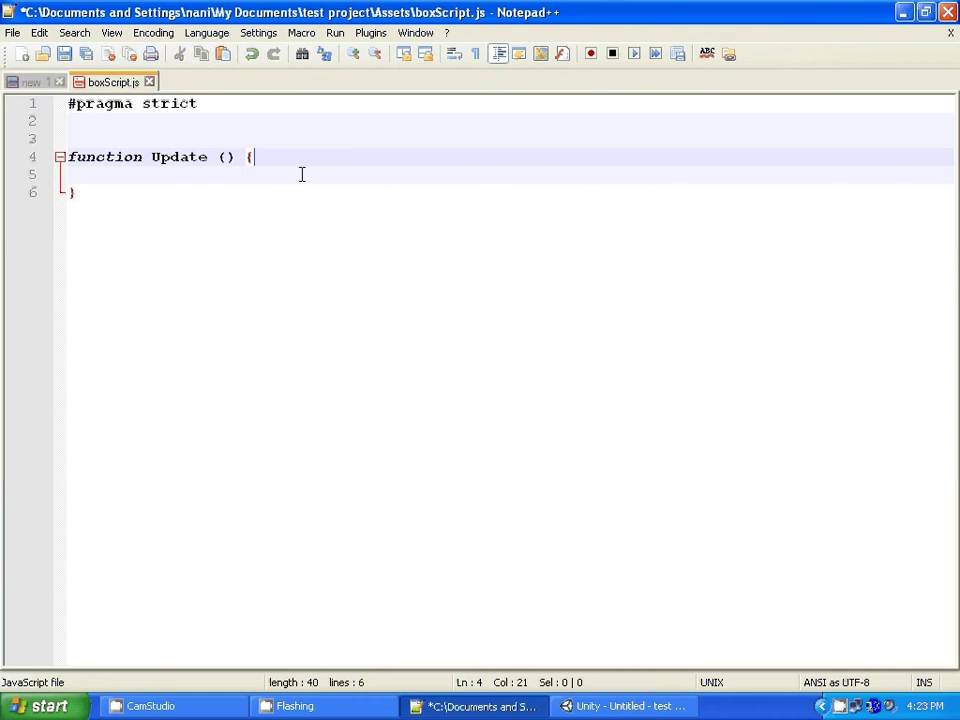
{"action": "key", "text": "Return"}
{"action": "key", "text": "Return"}
{"action": "key", "text": "Return"}
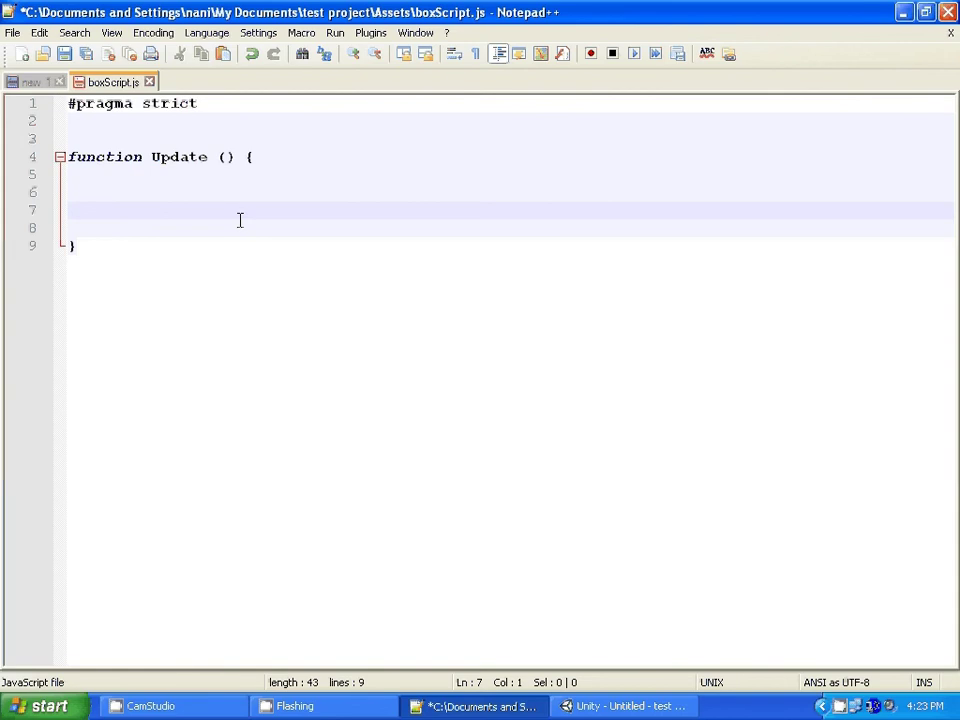
Write transform.Translate(10,0,0); inside the Update function.
{"action": "type", "text": "t"}
{"action": "type", "text": "rans"}
{"action": "type", "text": "form"}
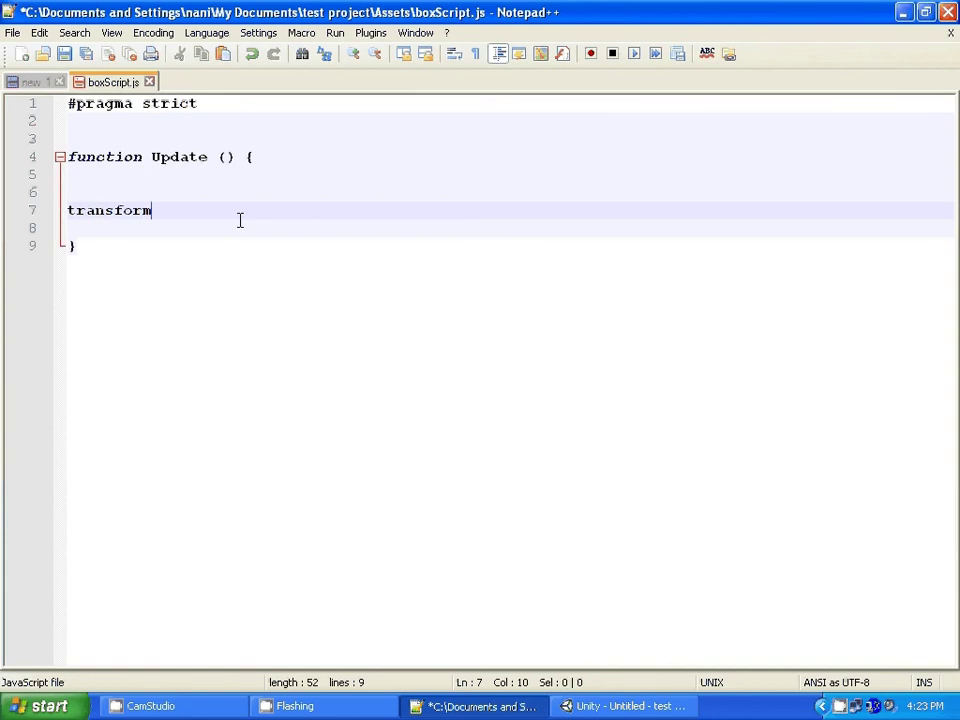
{"action": "type", "text": "."}
{"action": "type", "text": "Trans"}
{"action": "type", "text": "l"}
{"action": "type", "text": "ate"}
{"action": "type", "text": "();"}
{"action": "key", "text": "Left"}
{"action": "key", "text": "Left"}
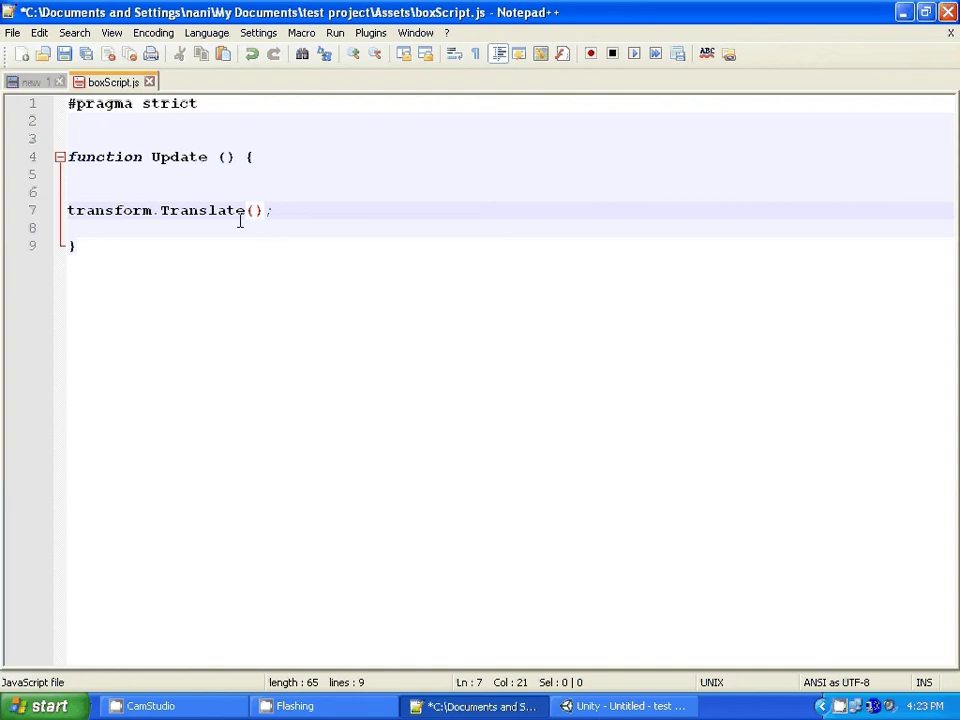
{"action": "type", "text": "0"}
{"action": "key", "text": "BackSpace"}
{"action": "type", "text": "10,"}
{"action": "type", "text": "0,0"}
Start a // comment line on the empty line above the Translate call.
{"action": "left_click_drag", "start_coordinate": [394, 208], "coordinate": [71, 210]}
{"action": "left_click", "coordinate": [240, 281]}
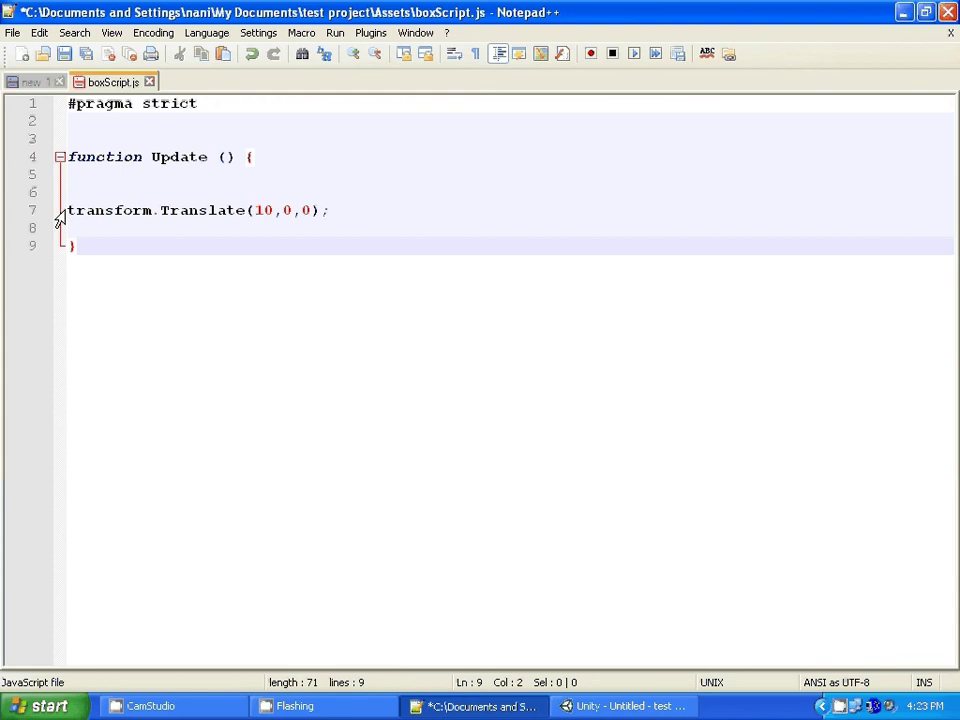
{"action": "left_click_drag", "start_coordinate": [152, 210], "coordinate": [64, 208]}
{"action": "left_click", "coordinate": [129, 243]}
{"action": "left_click", "coordinate": [92, 193]}
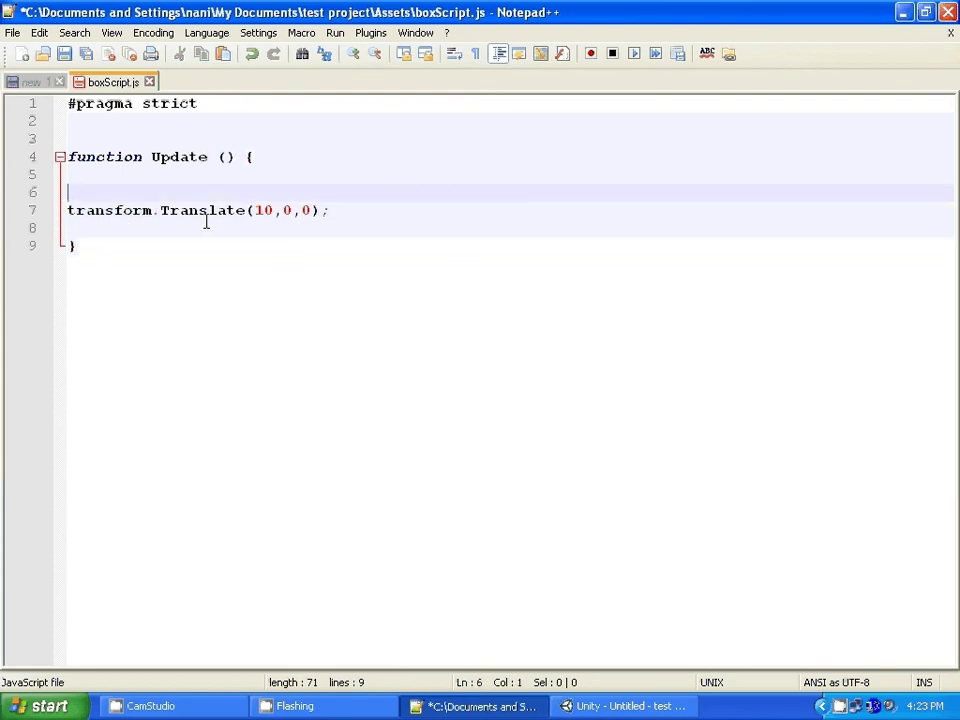
{"action": "type", "text": "//"}
{"action": "key", "text": "Return"}
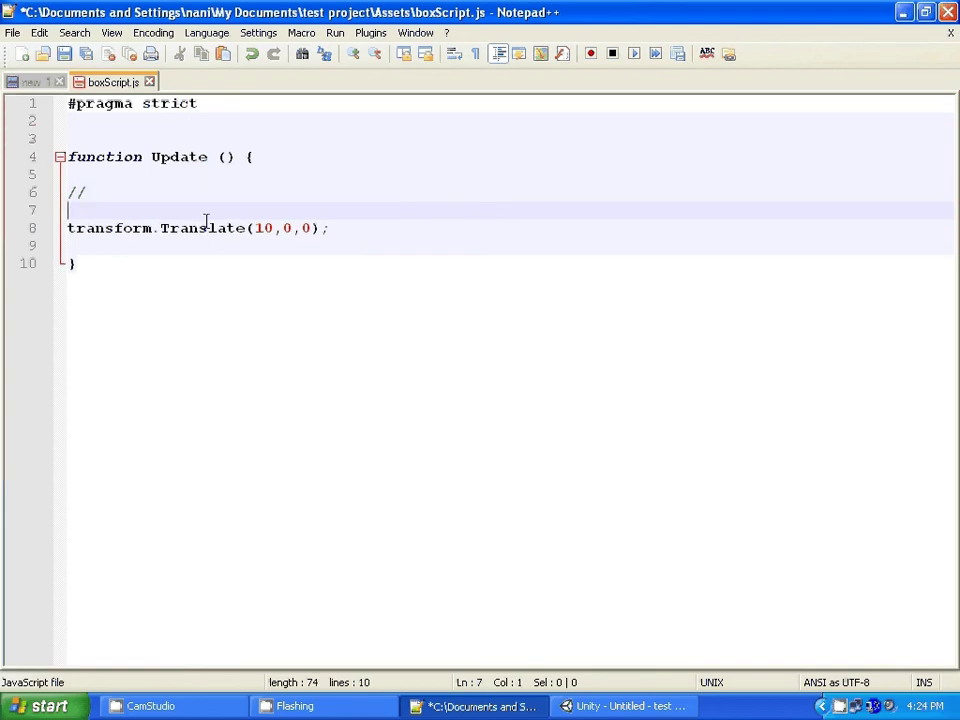
{"action": "key", "text": "Up"}
{"action": "key", "text": "Right"}
{"action": "key", "text": "Right"}
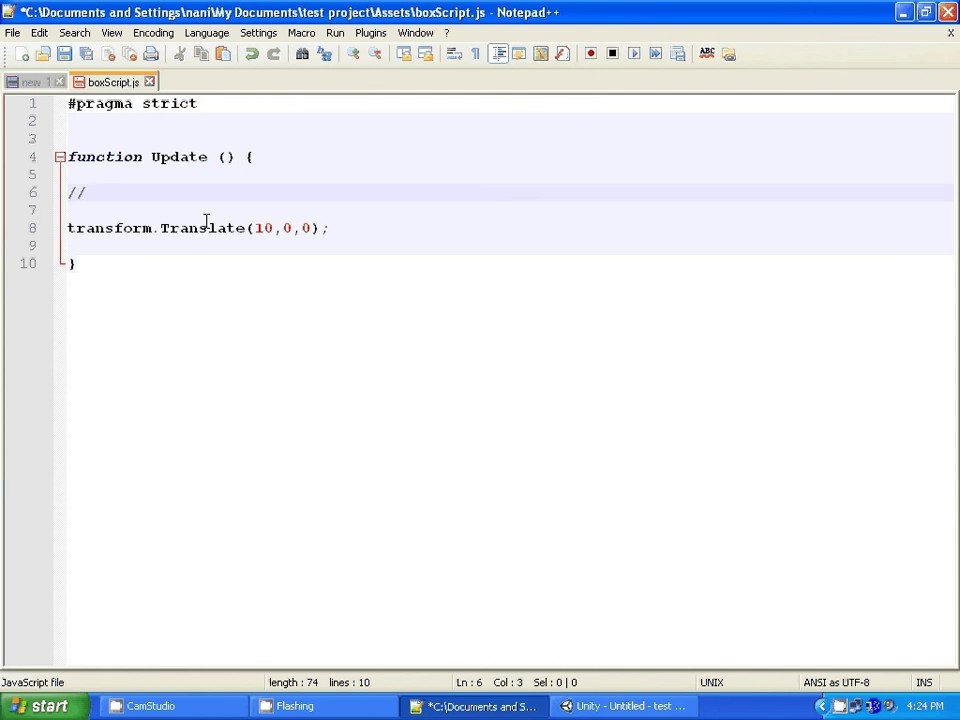
Write the comment 't is lowercase and T uppercase' after the // on line 6.
{"action": "type", "text": "start"}
{"action": "key", "text": "BackSpace"}
{"action": "key", "text": "BackSpace"}
{"action": "key", "text": "BackSpace"}
{"action": "key", "text": "BackSpace"}
{"action": "key", "text": "BackSpace"}
{"action": "key", "text": "BackSpace"}
{"action": "type", "text": "t"}
{"action": "type", "text": " i"}
{"action": "type", "text": "s lo"}
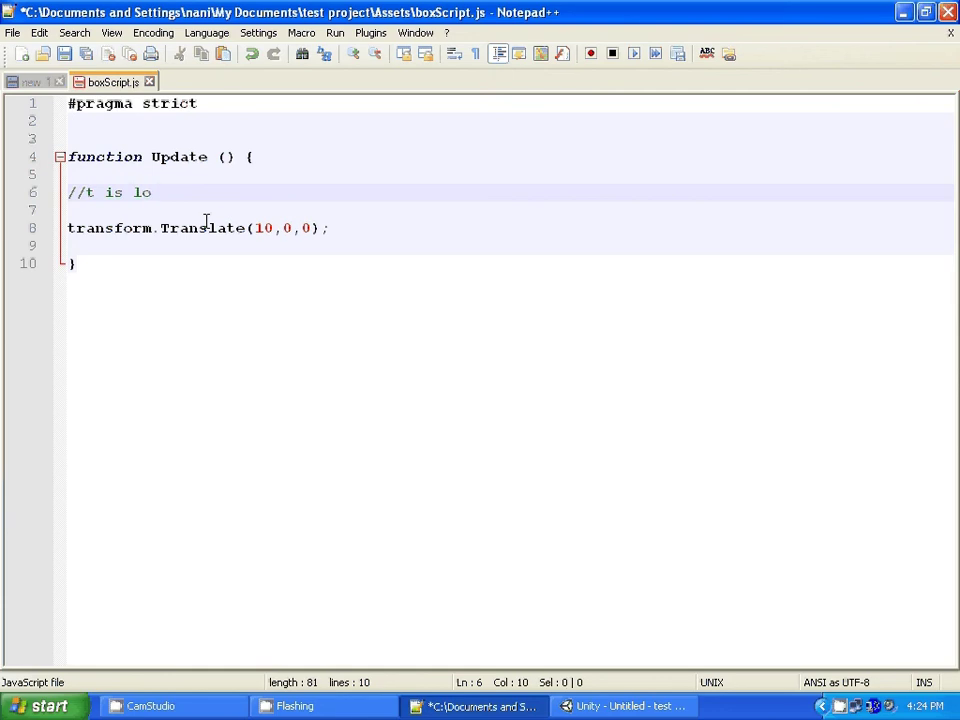
{"action": "type", "text": "wer"}
{"action": "type", "text": "case"}
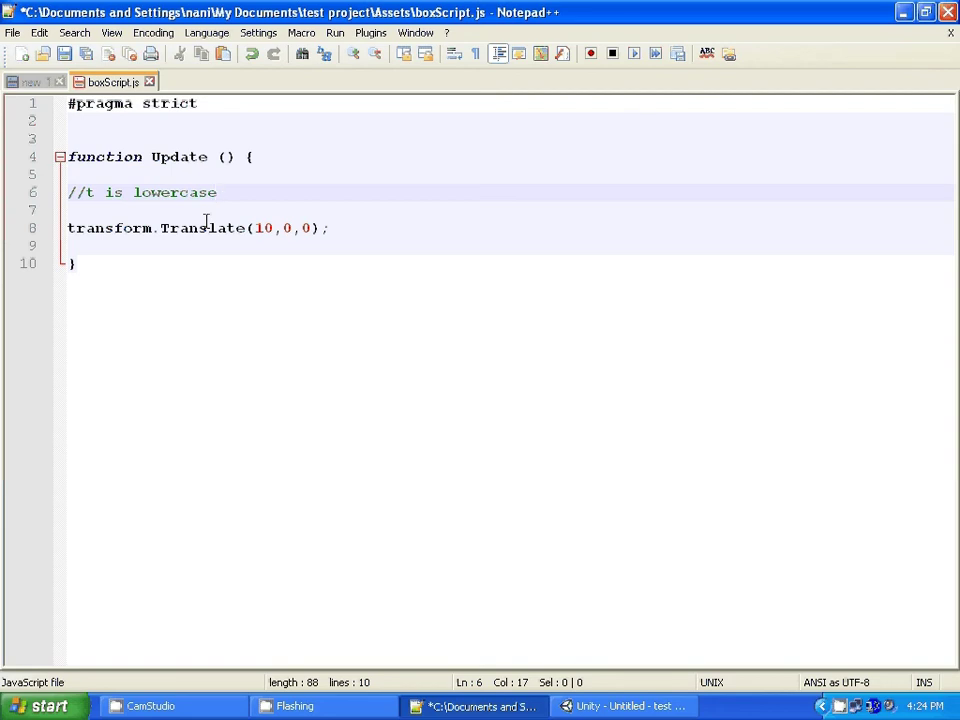
{"action": "type", "text": " an"}
{"action": "type", "text": "d"}
{"action": "type", "text": " T"}
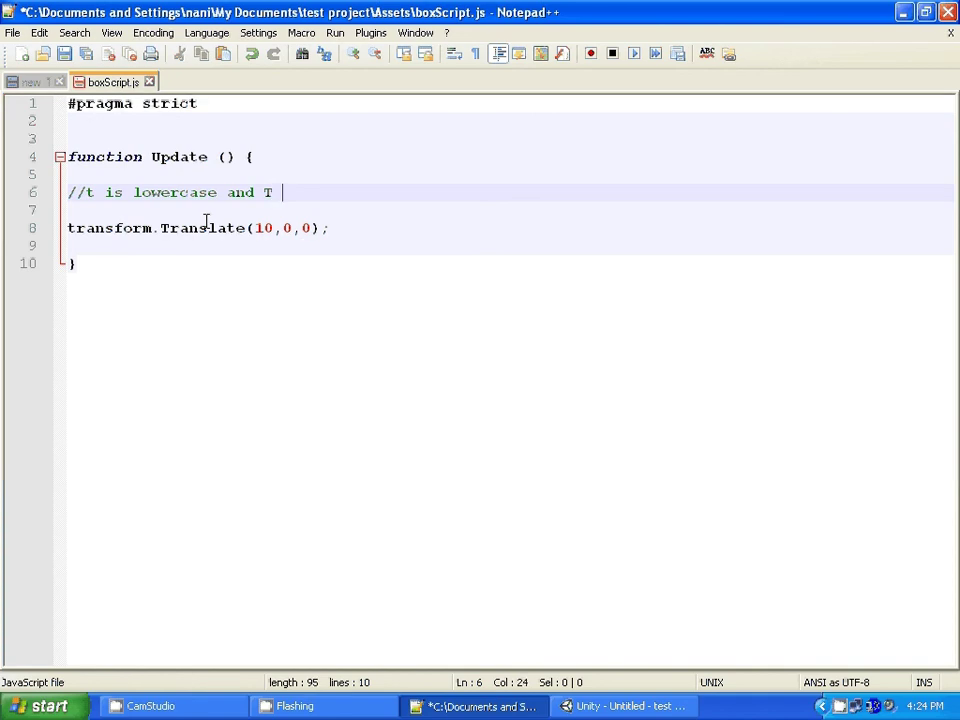
{"action": "type", "text": " u"}
{"action": "type", "text": "pp"}
{"action": "type", "text": "er"}
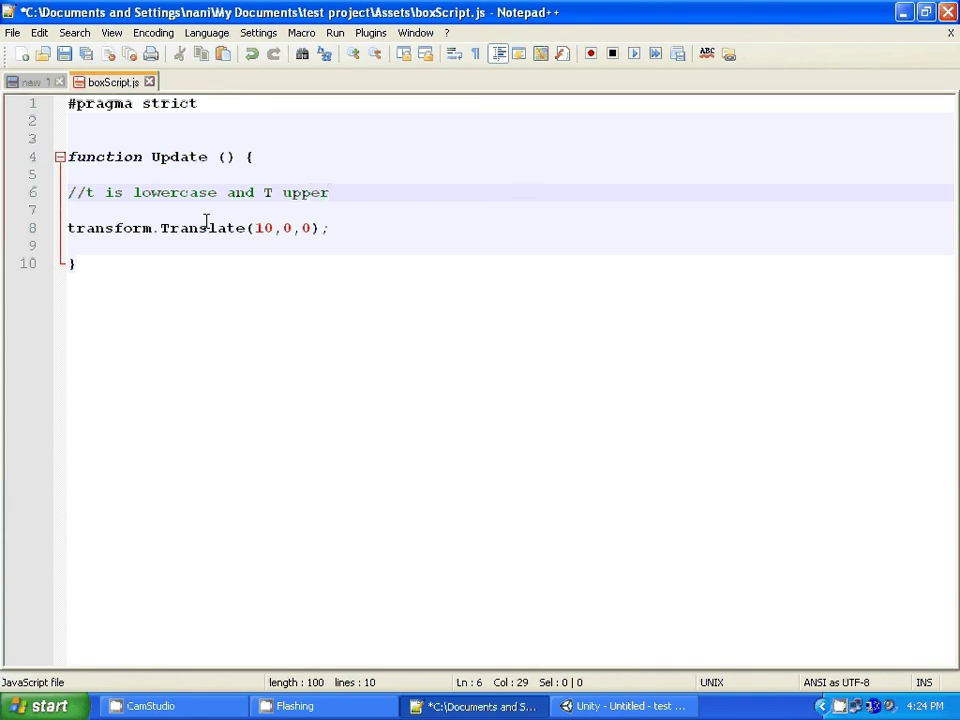
{"action": "type", "text": "case"}
{"action": "left_click_drag", "start_coordinate": [100, 192], "coordinate": [381, 190]}
{"action": "left_click", "coordinate": [381, 190]}
On a new line, start a second comment reading '//(x,y,z)'.
{"action": "key", "text": "Return"}
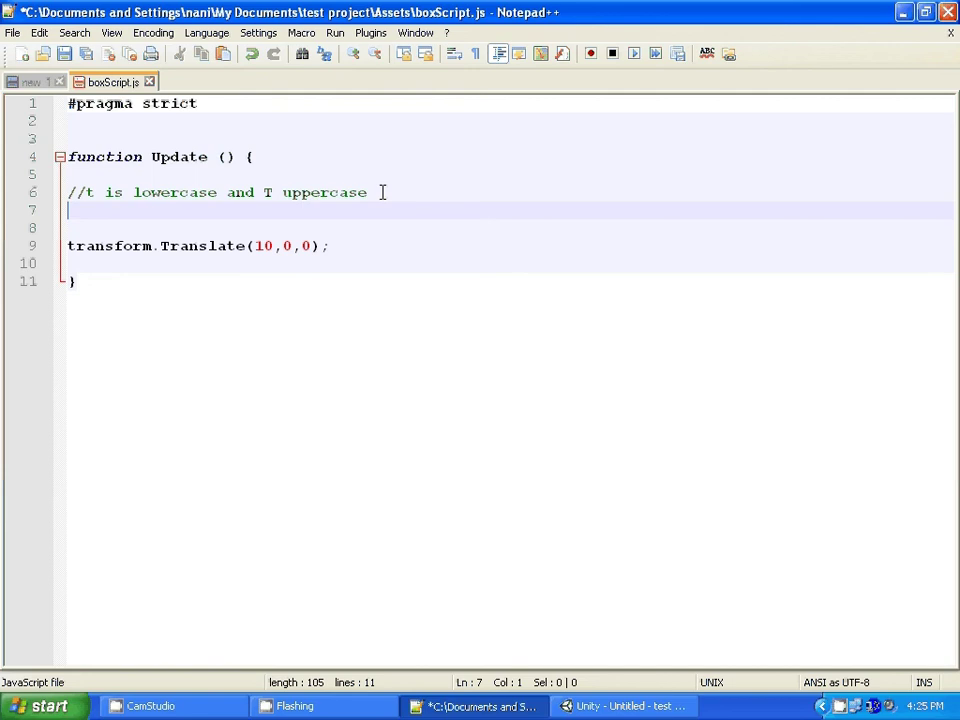
{"action": "type", "text": "//"}
{"action": "type", "text": "()"}
{"action": "key", "text": "Left"}
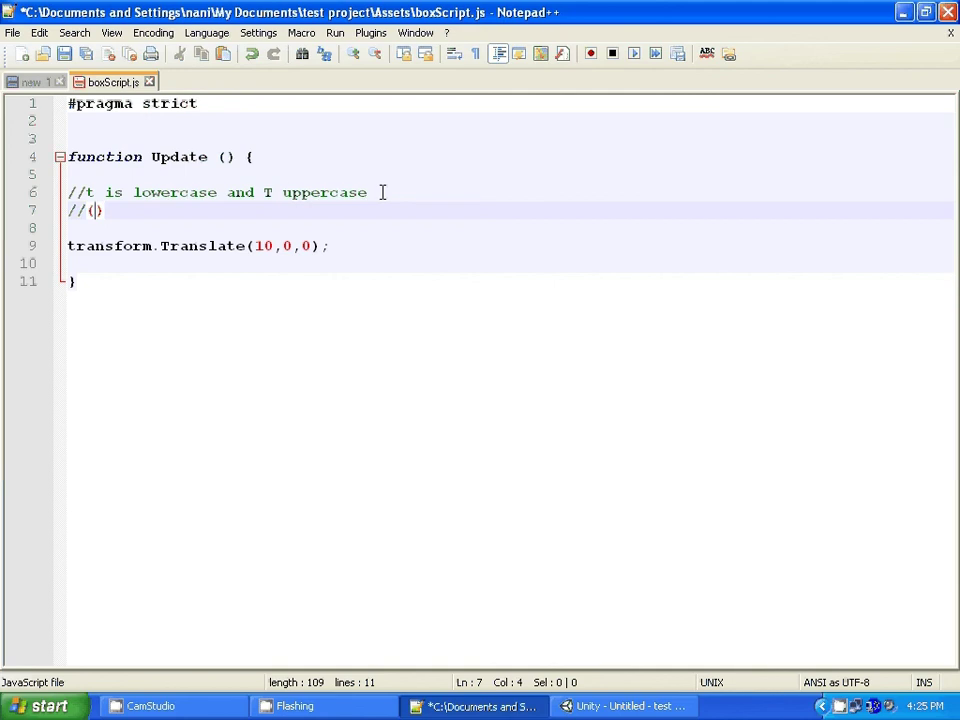
{"action": "type", "text": "x.x"}
{"action": "key", "text": "BackSpace"}
{"action": "type", "text": "y"}
{"action": "type", "text": "z"}
{"action": "key", "text": "BackSpace"}
{"action": "type", "text": ".z"}
{"action": "key", "text": "BackSpace"}
{"action": "key", "text": "BackSpace"}
{"action": "type", "text": "z"}
{"action": "key", "text": "BackSpace"}
{"action": "type", "text": ",z"}
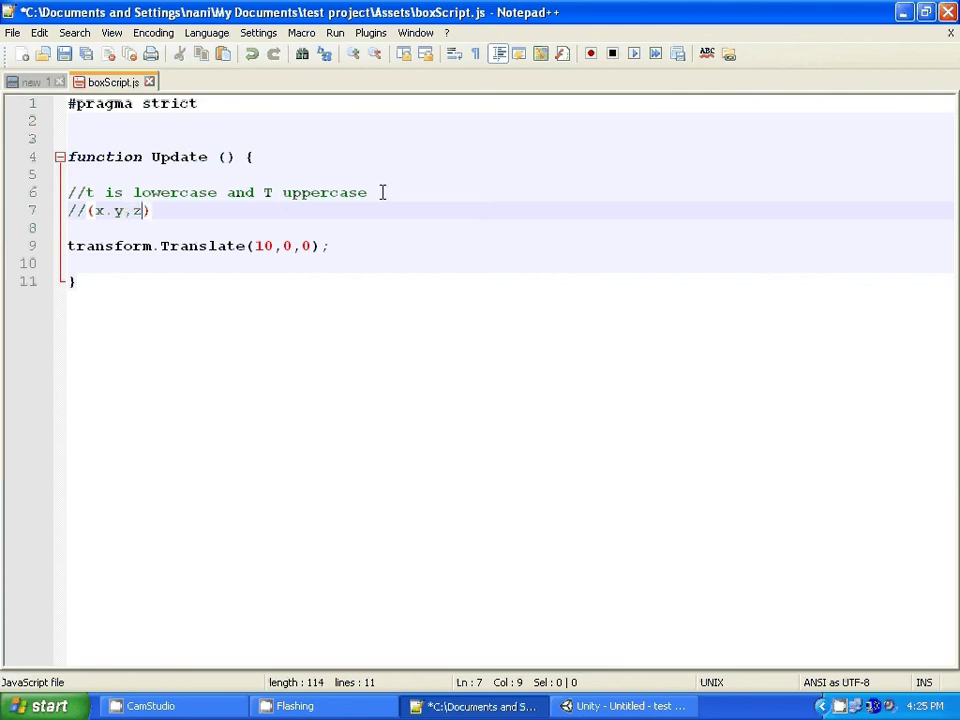
{"action": "left_click", "coordinate": [176, 219]}
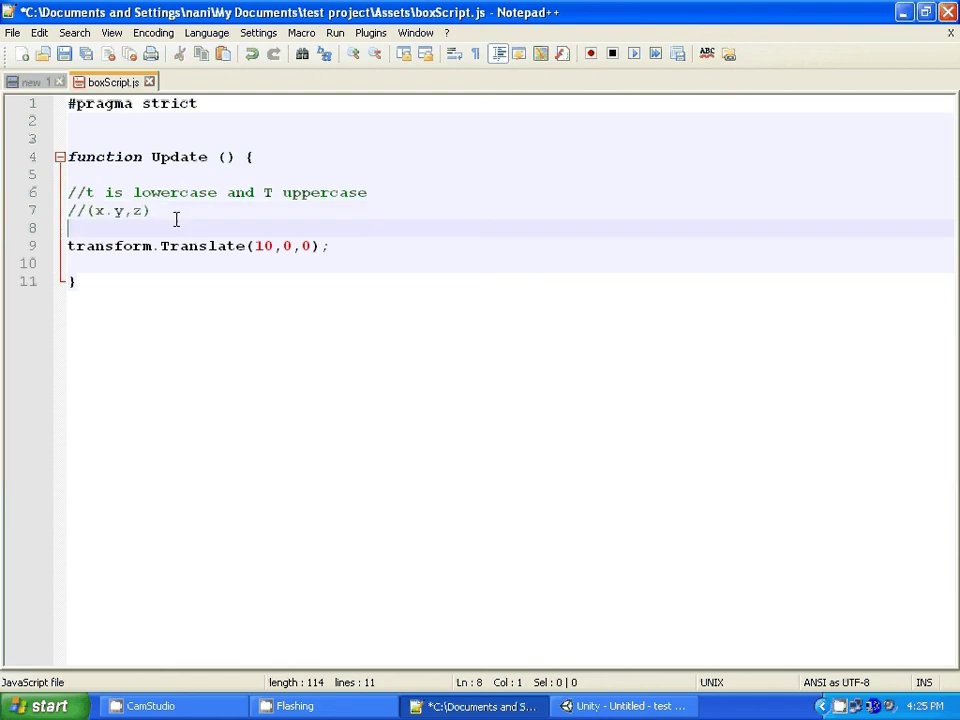
{"action": "left_click", "coordinate": [218, 215]}
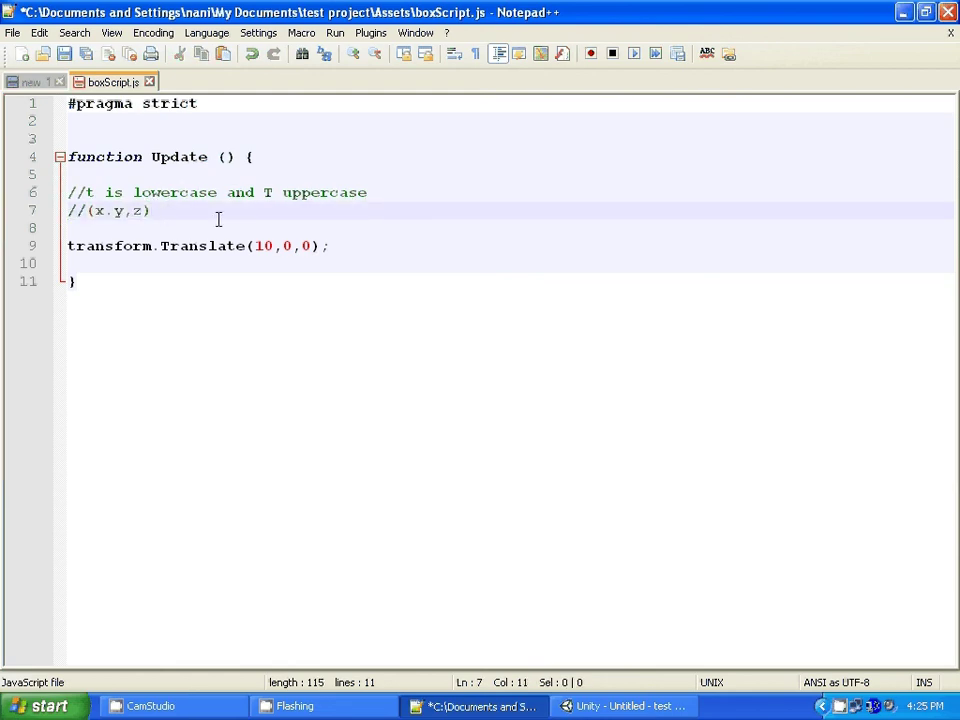
Complete the comment with 'box moves in x axeses.' and save boxScript.js.
{"action": "type", "text": "b"}
{"action": "type", "text": "o"}
{"action": "type", "text": "x "}
{"action": "type", "text": "mo"}
{"action": "type", "text": "ves "}
{"action": "type", "text": "in "}
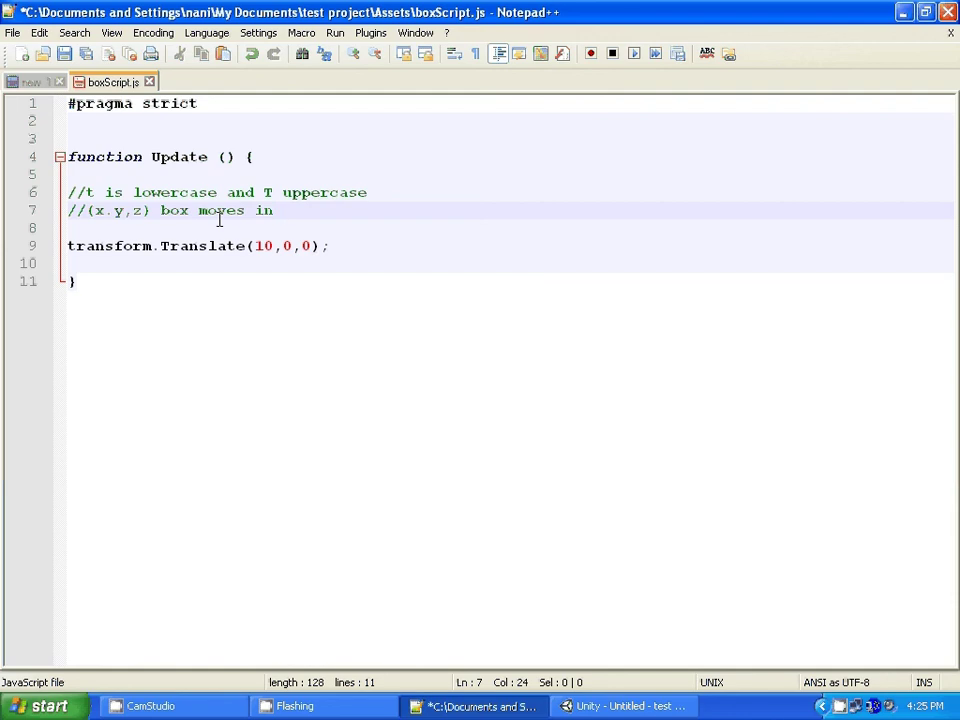
{"action": "type", "text": "x "}
{"action": "type", "text": "axe"}
{"action": "type", "text": "s"}
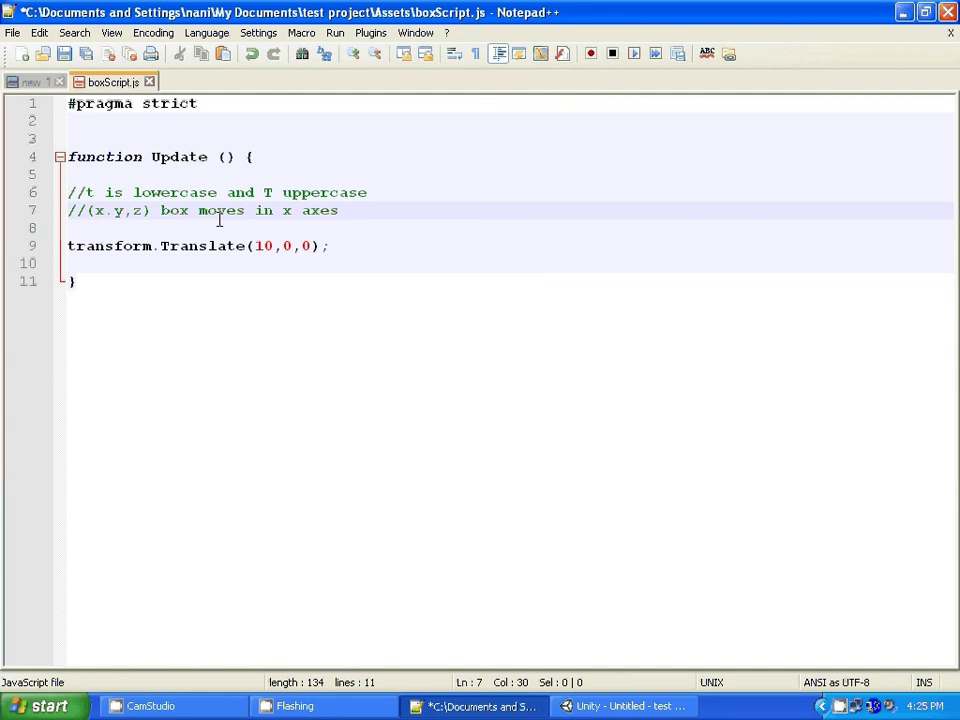
{"action": "key", "text": "BackSpace"}
{"action": "key", "text": "BackSpace"}
{"action": "type", "text": "es"}
{"action": "type", "text": "es"}
{"action": "type", "text": "."}
{"action": "left_click", "coordinate": [508, 243]}
{"action": "left_click", "coordinate": [63, 57]}
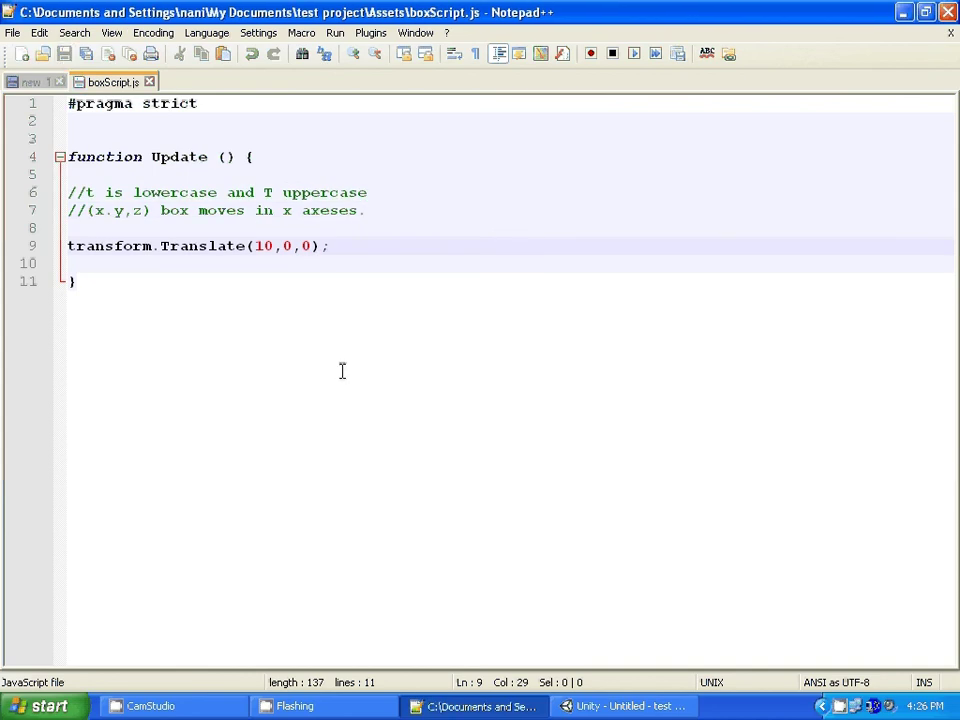
{"action": "left_click", "coordinate": [341, 371]}
Go back to Unity and select the box in the Scene view.
{"action": "left_click", "coordinate": [903, 12]}
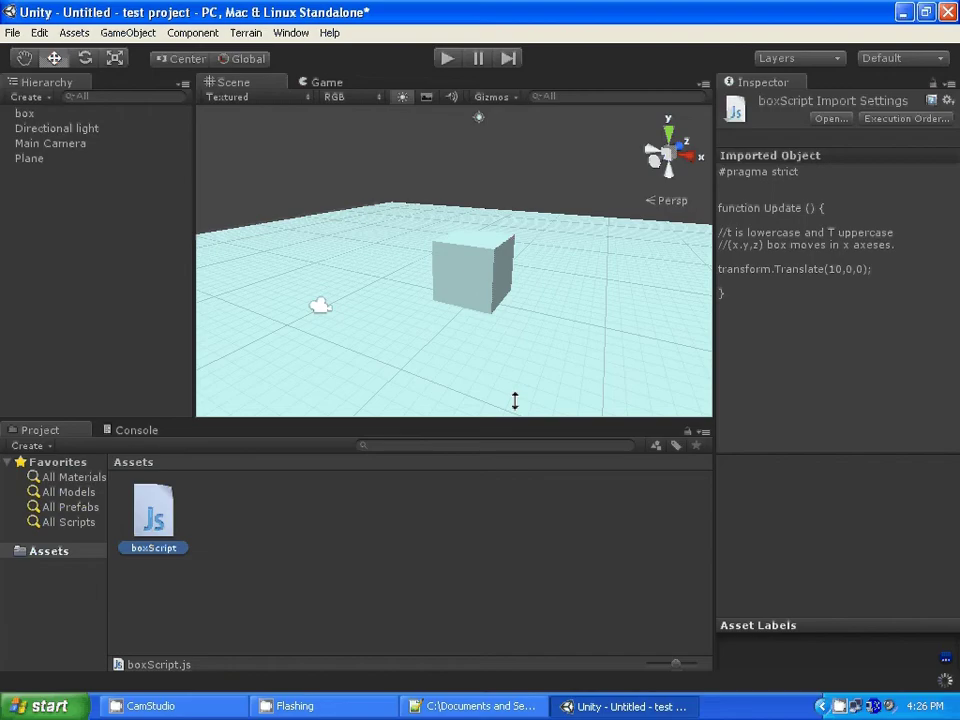
{"action": "left_click", "coordinate": [572, 161]}
{"action": "left_click", "coordinate": [465, 305]}
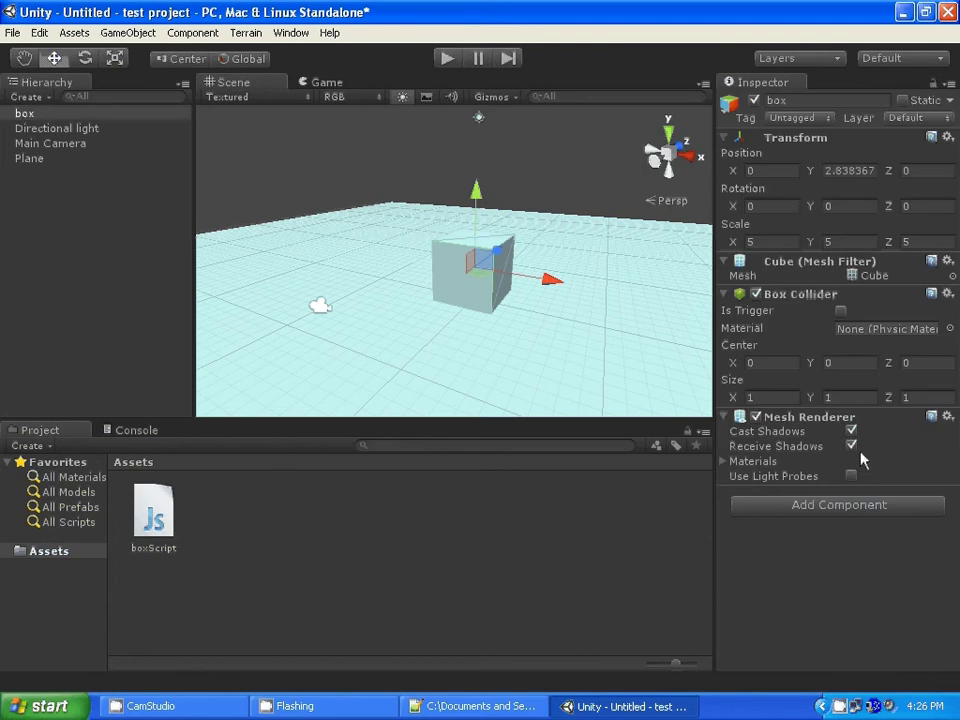
{"action": "left_click", "coordinate": [506, 163]}
{"action": "left_click", "coordinate": [480, 261]}
{"action": "left_click_drag", "start_coordinate": [394, 321], "coordinate": [499, 221], "text": "alt"}
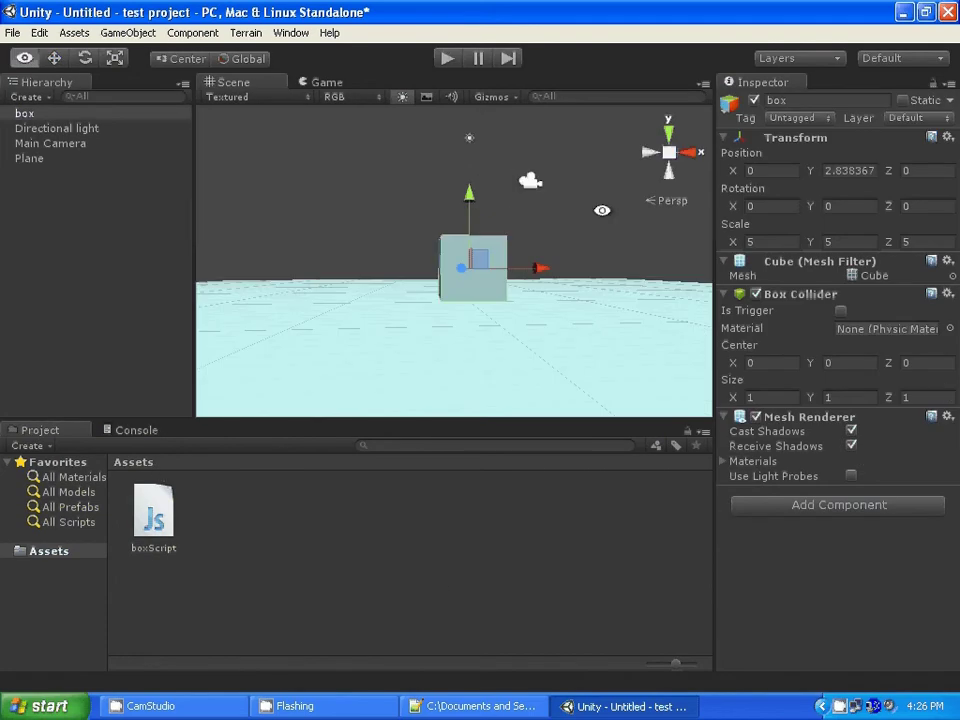
{"action": "left_click", "coordinate": [499, 221]}
Drag the boxScript asset from the Project panel onto the box.
{"action": "left_click", "coordinate": [158, 513]}
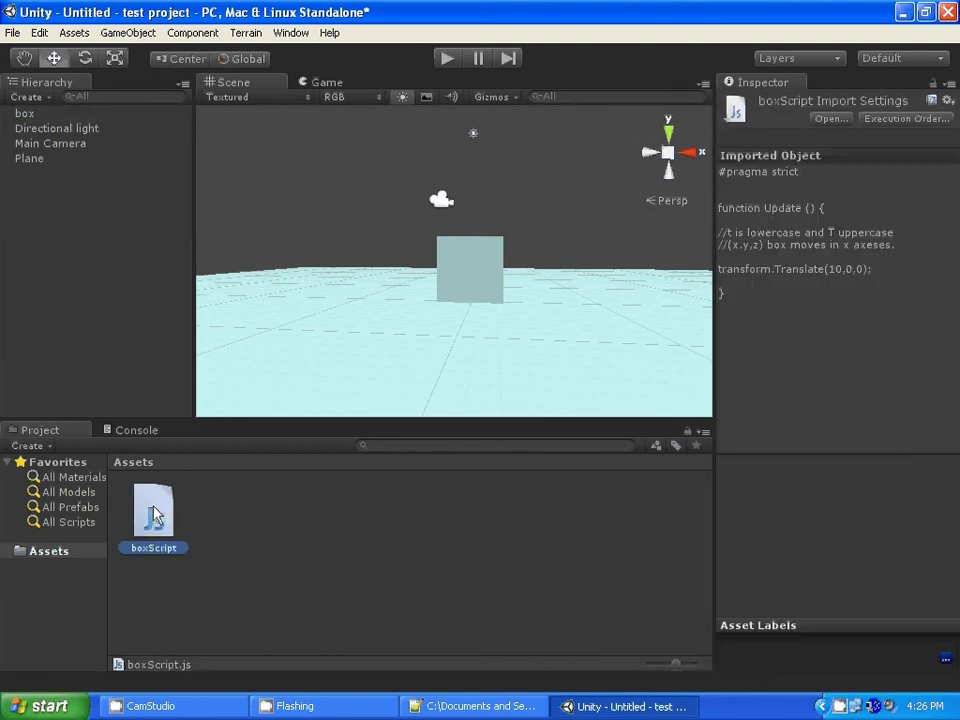
{"action": "left_click", "coordinate": [897, 235]}
{"action": "left_click", "coordinate": [345, 250]}
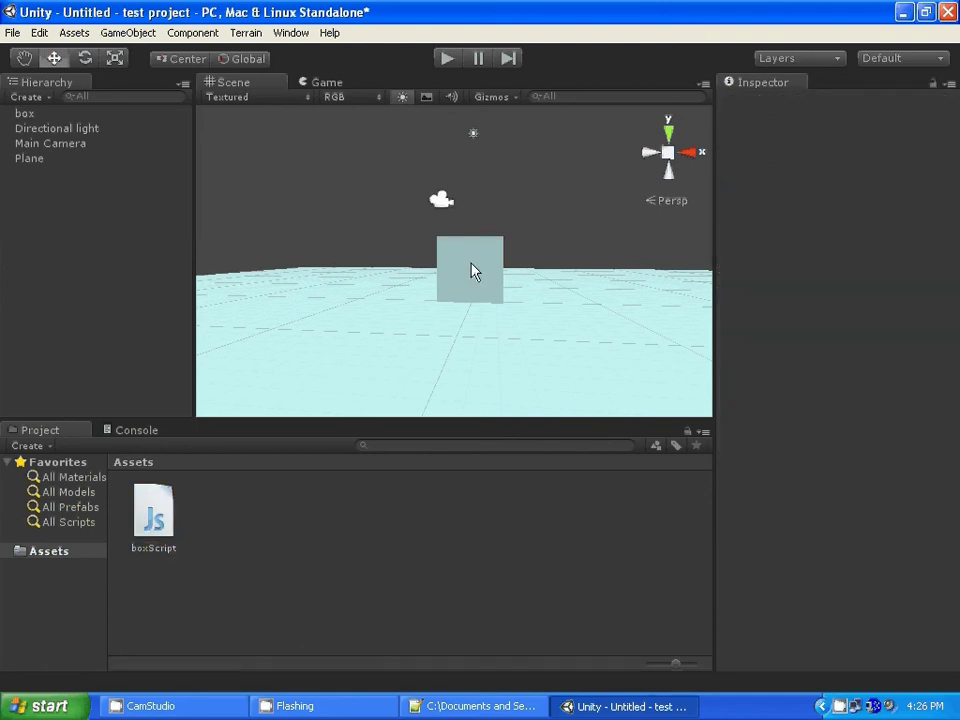
{"action": "left_click", "coordinate": [474, 272]}
{"action": "left_click_drag", "start_coordinate": [153, 512], "coordinate": [480, 257]}
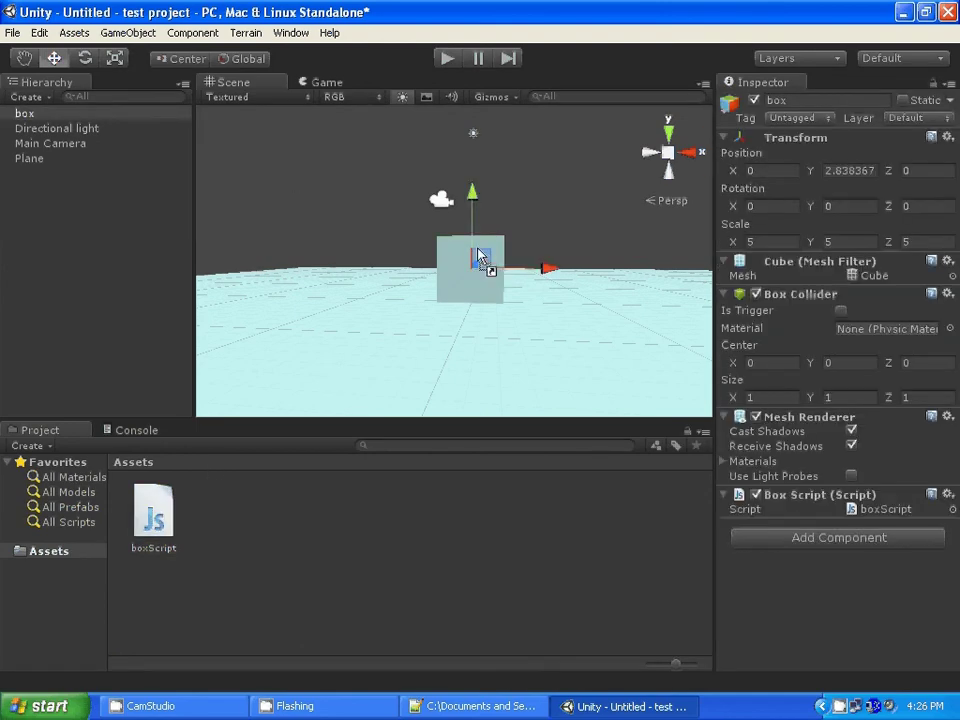
{"action": "key", "text": "z"}
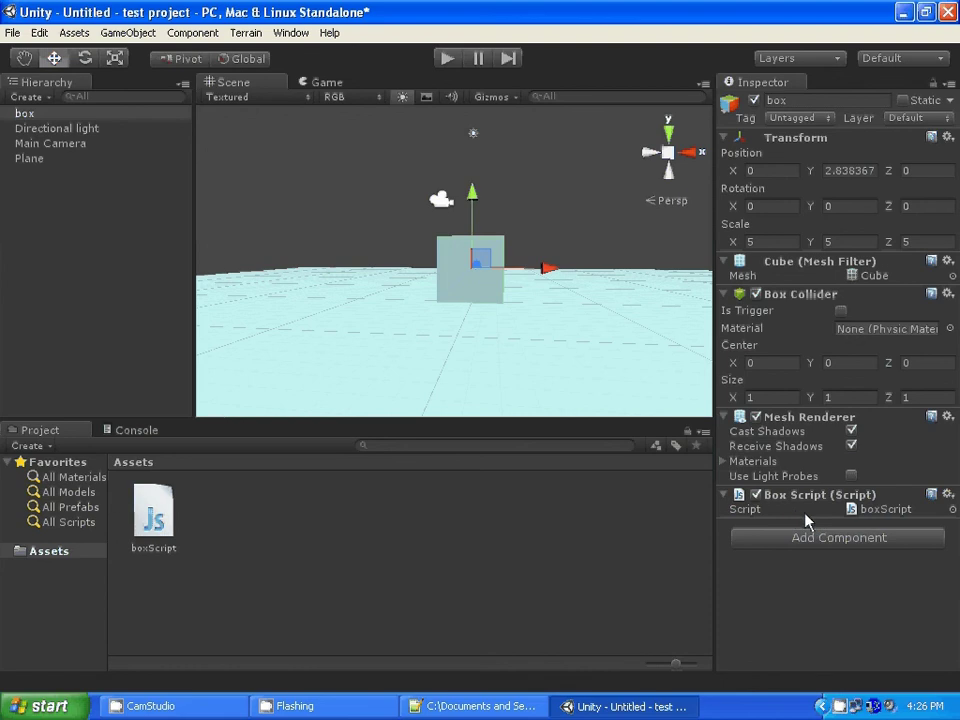
Remove the Box Script component from the box, drag it on again, and remove it again.
{"action": "key", "text": "z"}
{"action": "right_click", "coordinate": [821, 494]}
{"action": "left_click", "coordinate": [739, 529]}
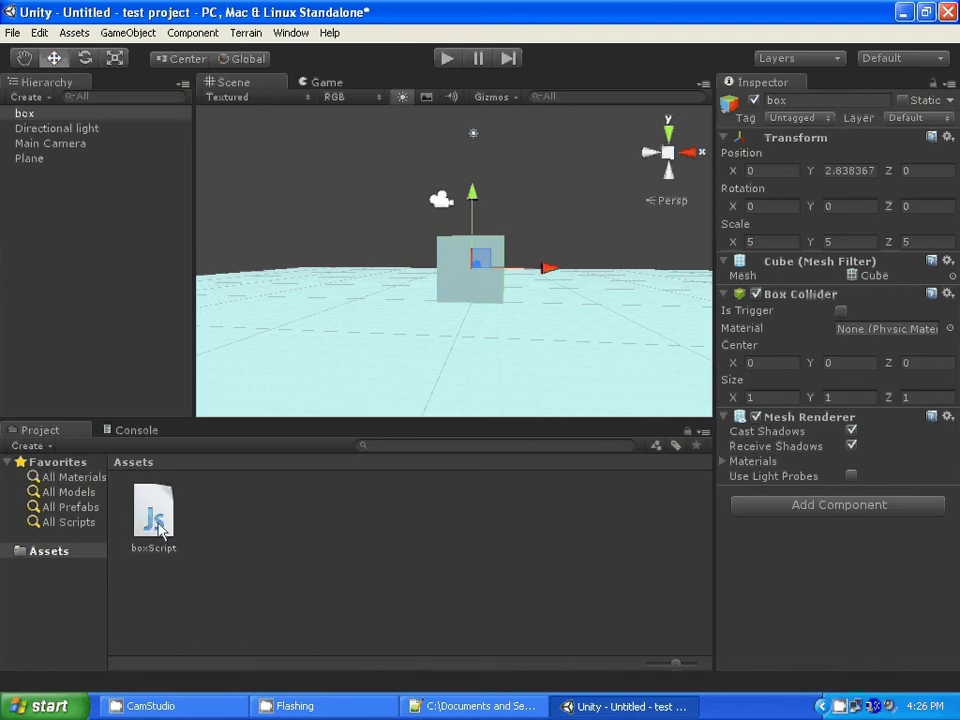
{"action": "left_click_drag", "start_coordinate": [178, 198], "coordinate": [14, 114]}
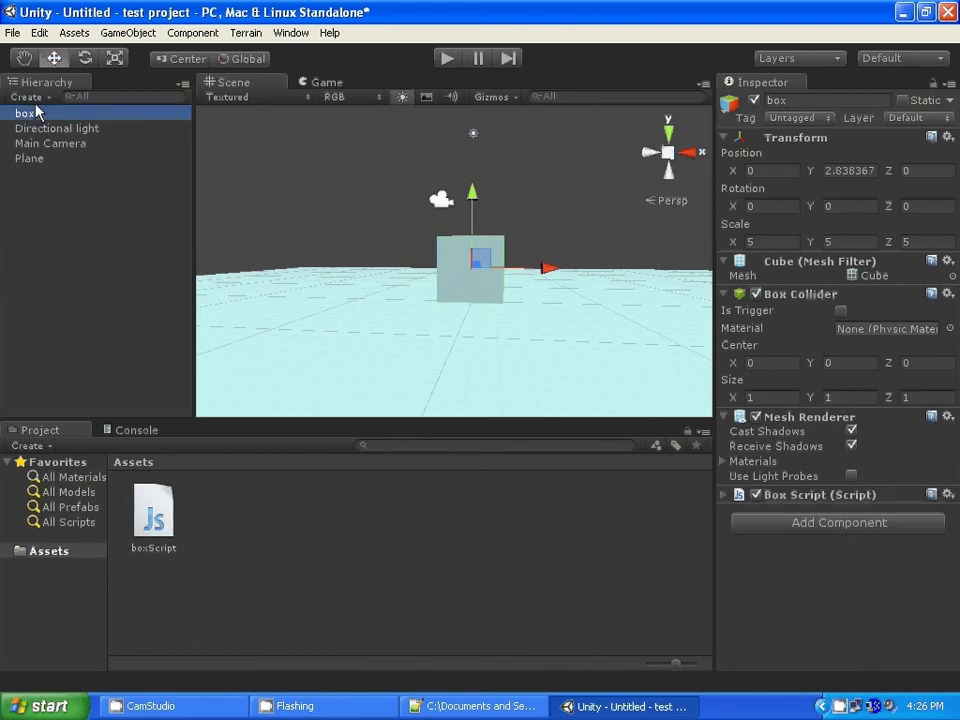
{"action": "right_click", "coordinate": [769, 496]}
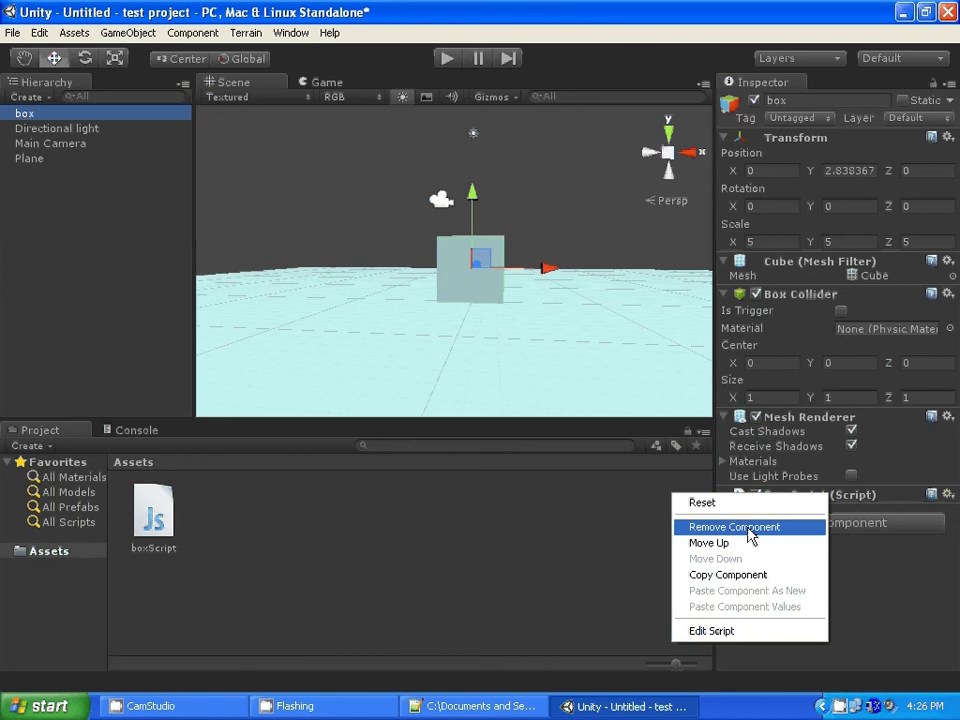
{"action": "left_click", "coordinate": [757, 530]}
Re-add Box Script to the box through Add Component > Scripts.
{"action": "left_click", "coordinate": [788, 508]}
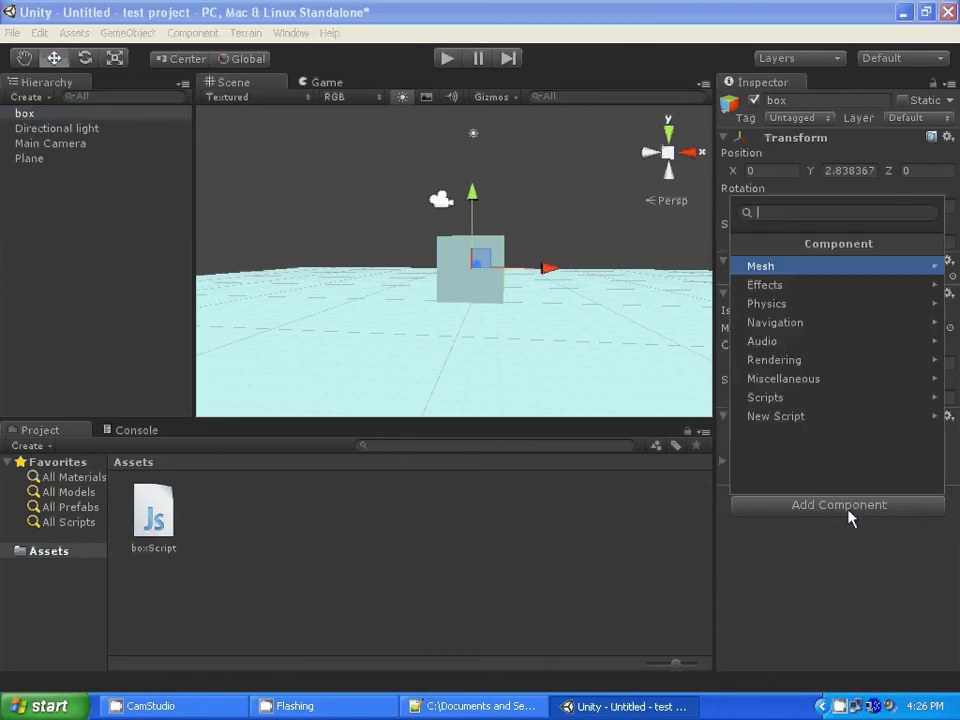
{"action": "left_click", "coordinate": [765, 397]}
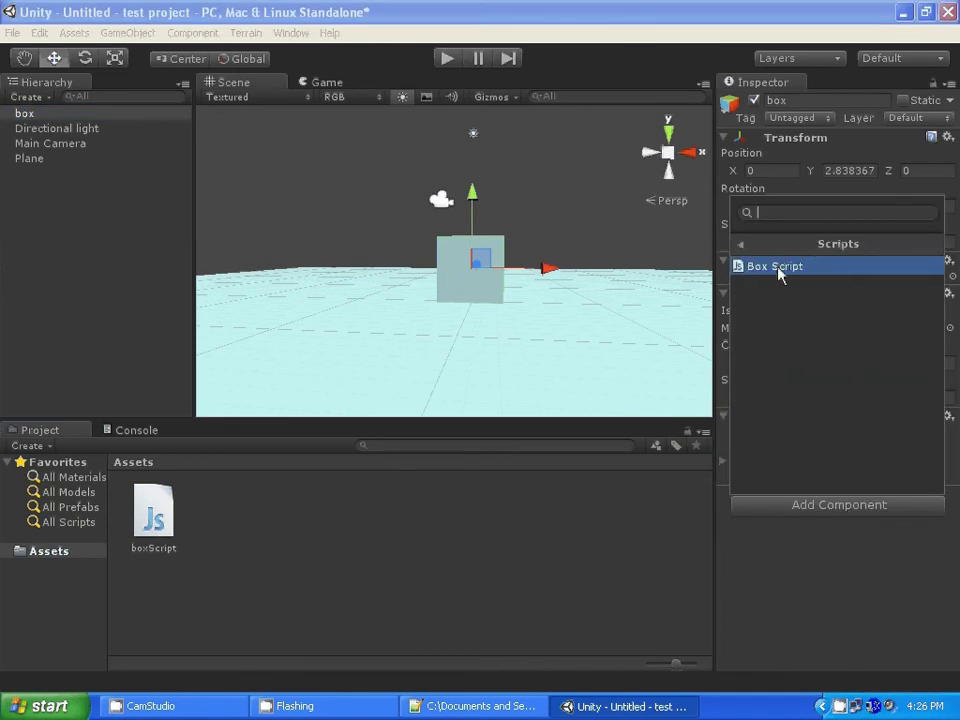
{"action": "left_click", "coordinate": [779, 275]}
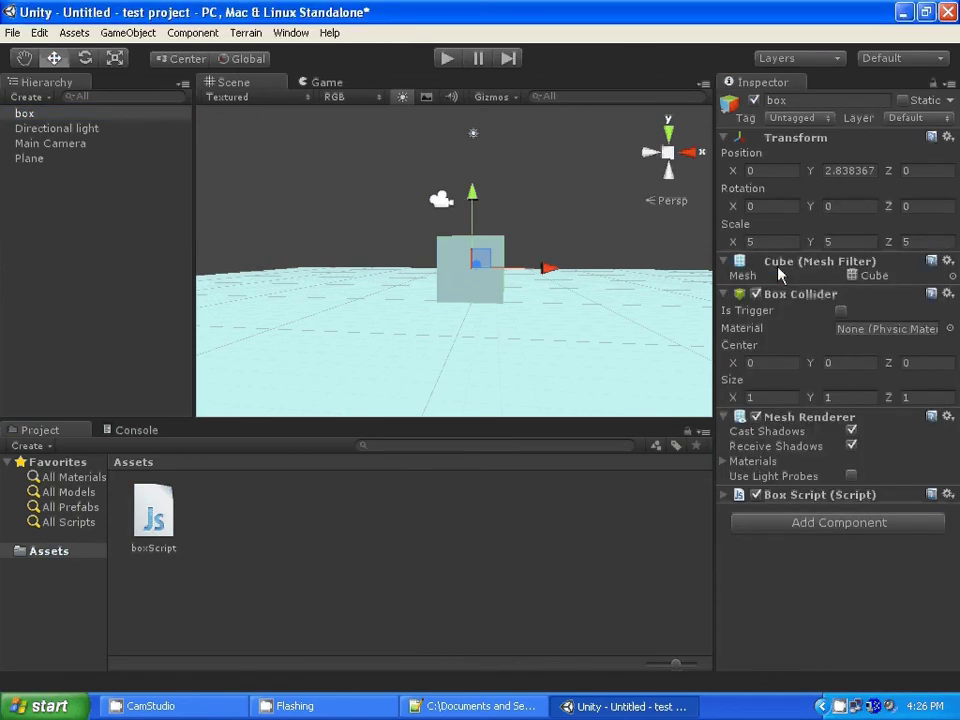
{"action": "left_click", "coordinate": [557, 190]}
{"action": "mouse_move", "coordinate": [349, 373]}
{"action": "left_mouse_down", "text": "alt"}
{"action": "mouse_move", "coordinate": [645, 315]}
{"action": "mouse_move", "coordinate": [449, 240]}
{"action": "mouse_move", "coordinate": [509, 183]}
{"action": "left_mouse_up", "text": "alt"}
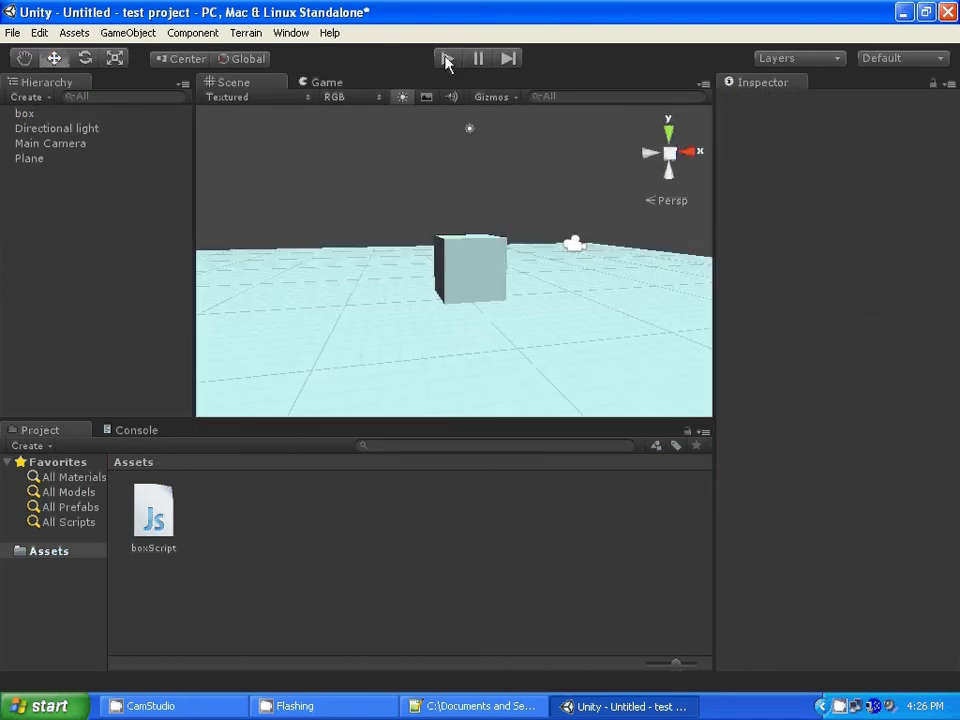
In the Game view, run play mode briefly and watch the box move out of sight.
{"action": "left_click", "coordinate": [331, 84]}
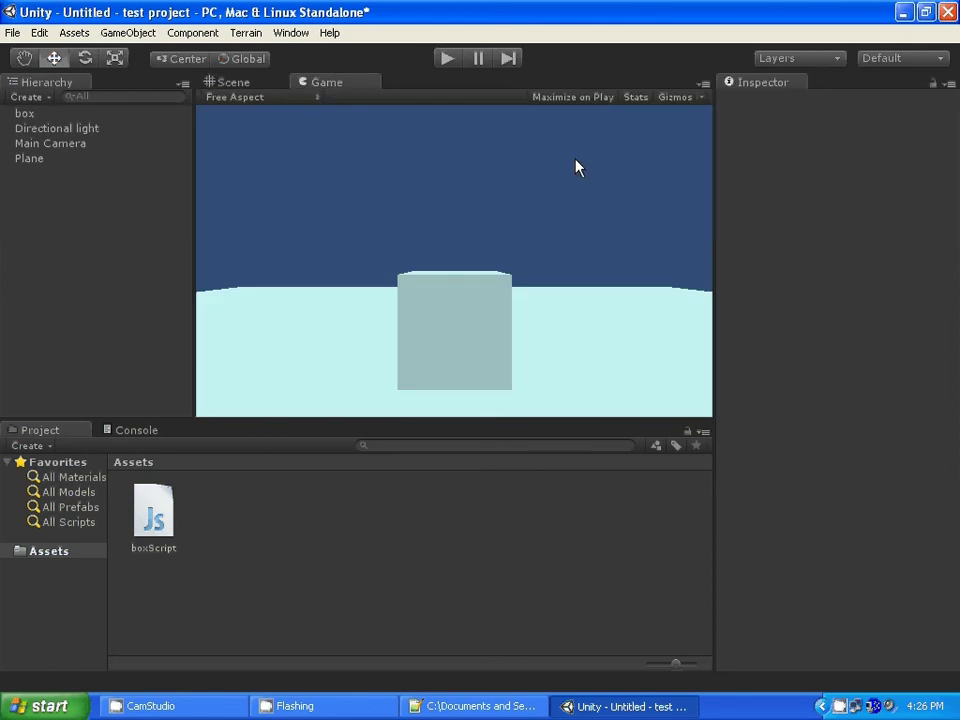
{"action": "left_click", "coordinate": [447, 60]}
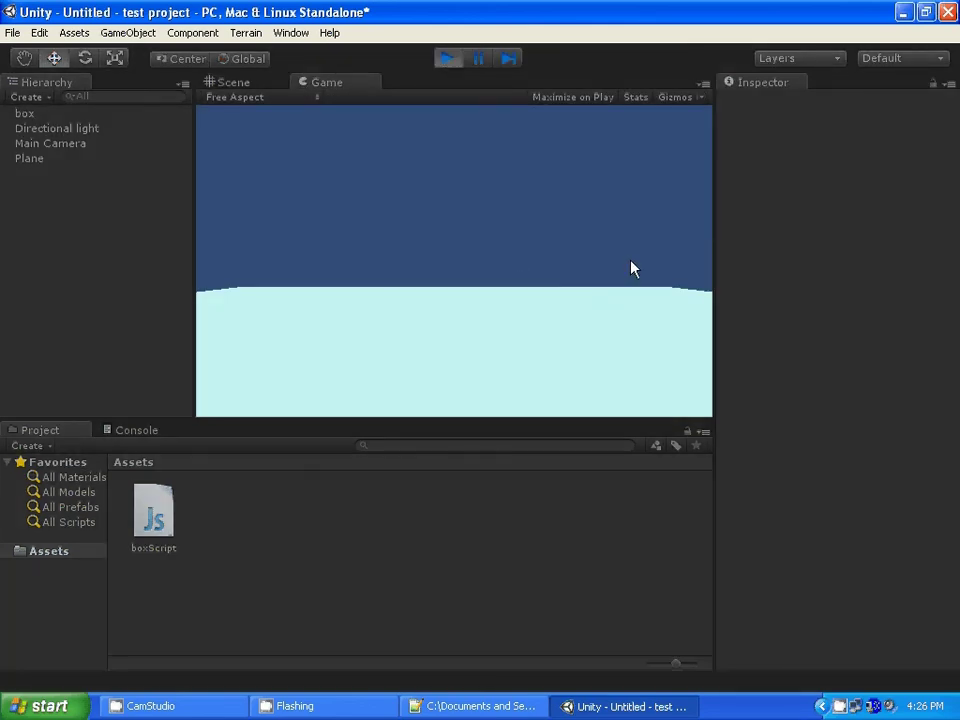
{"action": "left_click", "coordinate": [448, 60]}
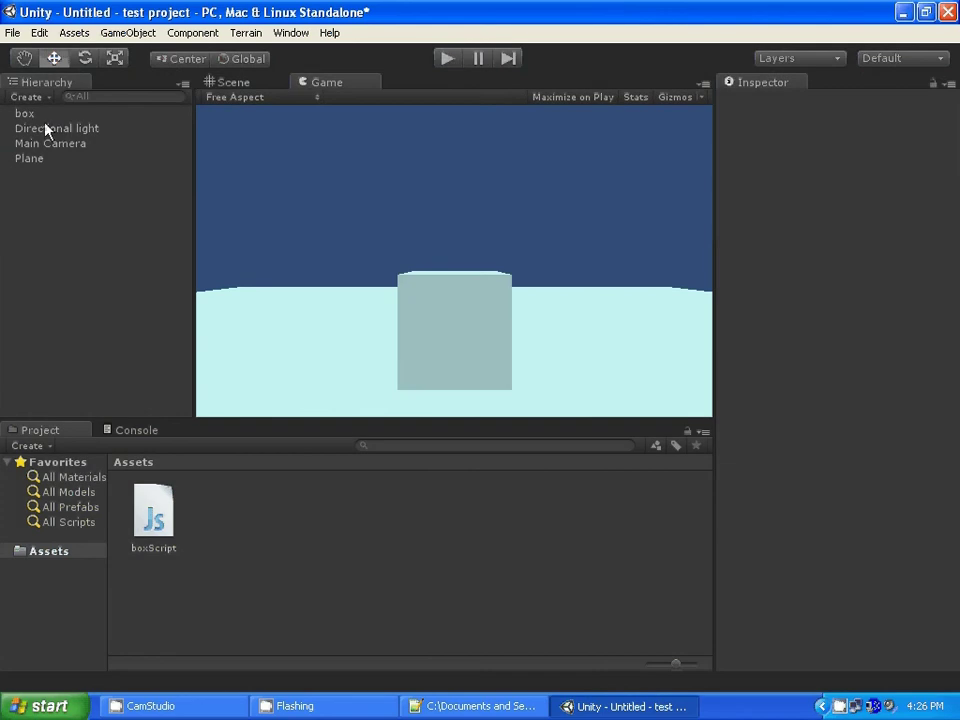
{"action": "left_click", "coordinate": [55, 148]}
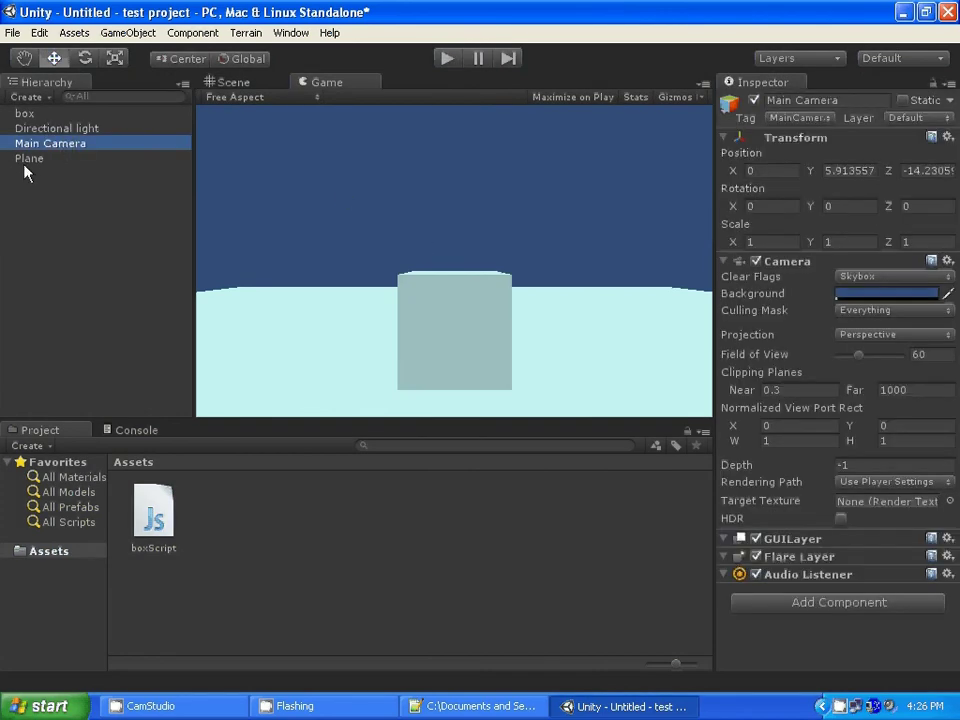
Zero the Main Camera's X and Z rotation and set its Position X to 0.48.
{"action": "left_click", "coordinate": [97, 199]}
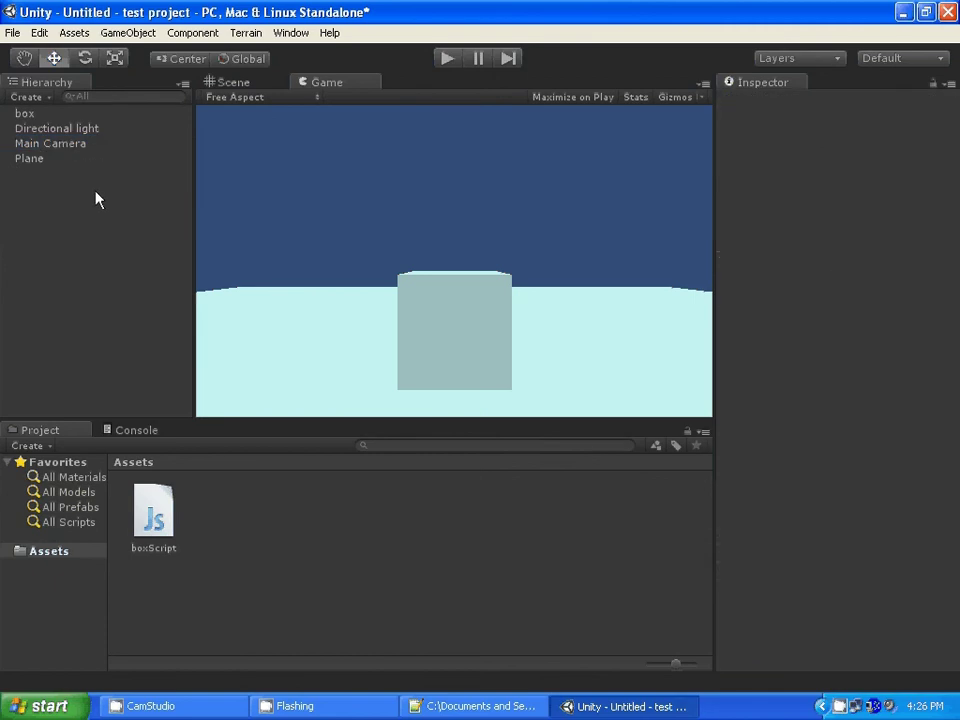
{"action": "left_click", "coordinate": [52, 149]}
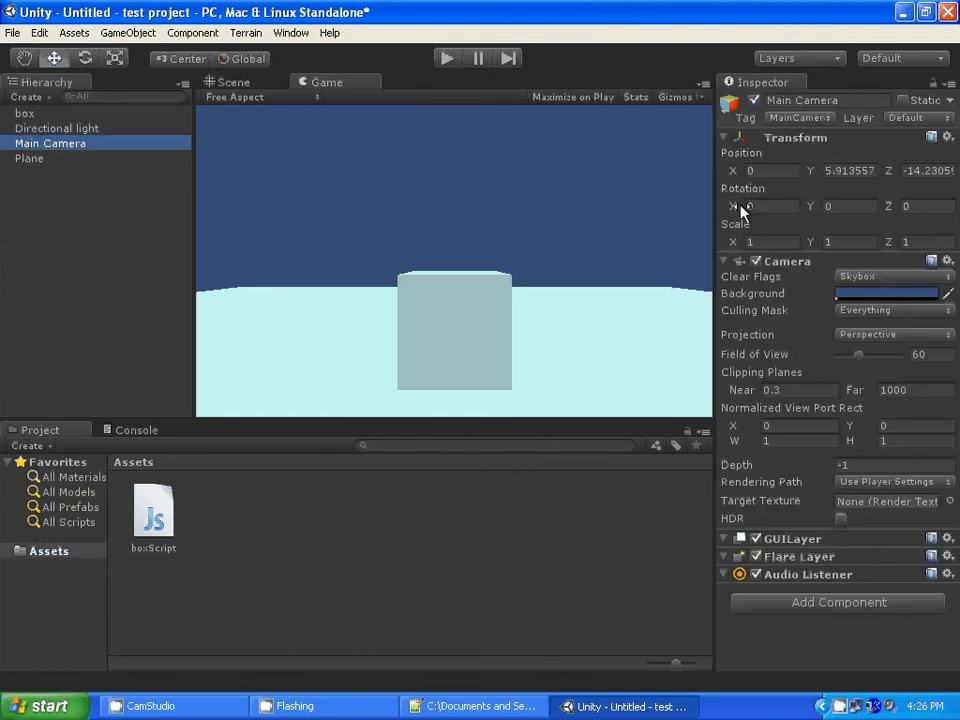
{"action": "mouse_move", "coordinate": [735, 207]}
{"action": "left_mouse_down"}
{"action": "mouse_move", "coordinate": [931, 202]}
{"action": "mouse_move", "coordinate": [804, 193]}
{"action": "mouse_move", "coordinate": [885, 212]}
{"action": "mouse_move", "coordinate": [638, 230]}
{"action": "left_mouse_up"}
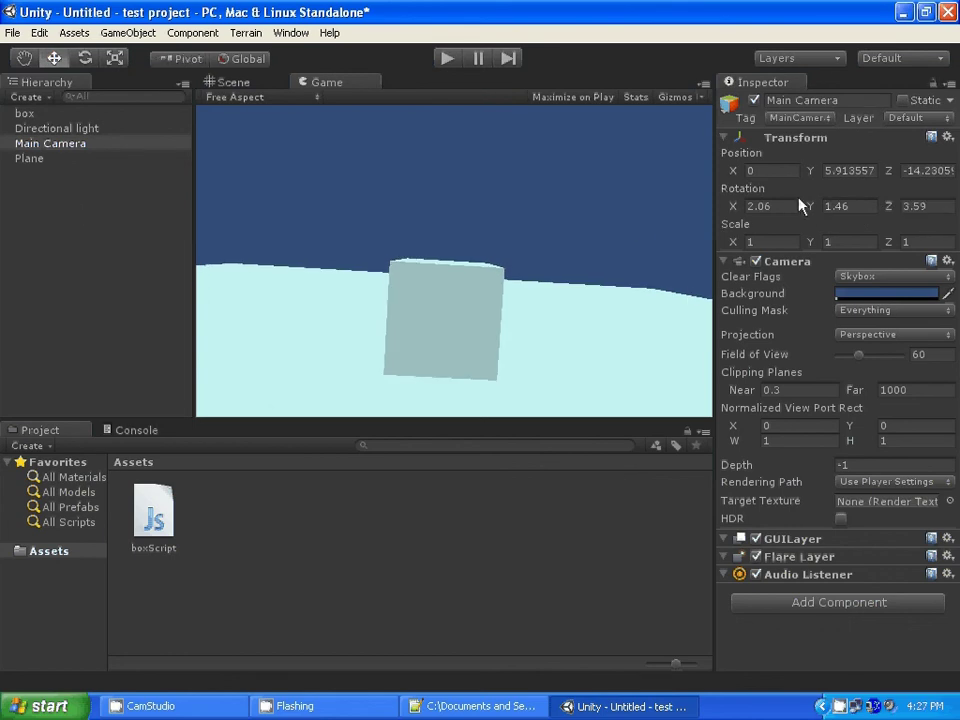
{"action": "left_click", "coordinate": [774, 206]}
{"action": "type", "text": "0"}
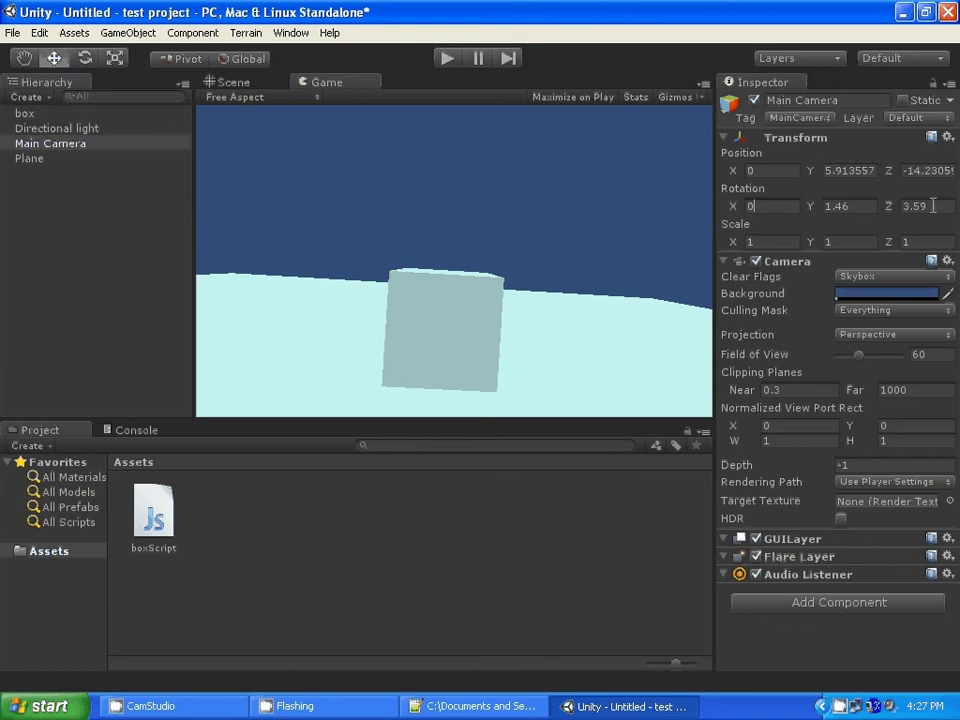
{"action": "key", "text": "Tab"}
{"action": "key", "text": "Tab"}
{"action": "type", "text": "0"}
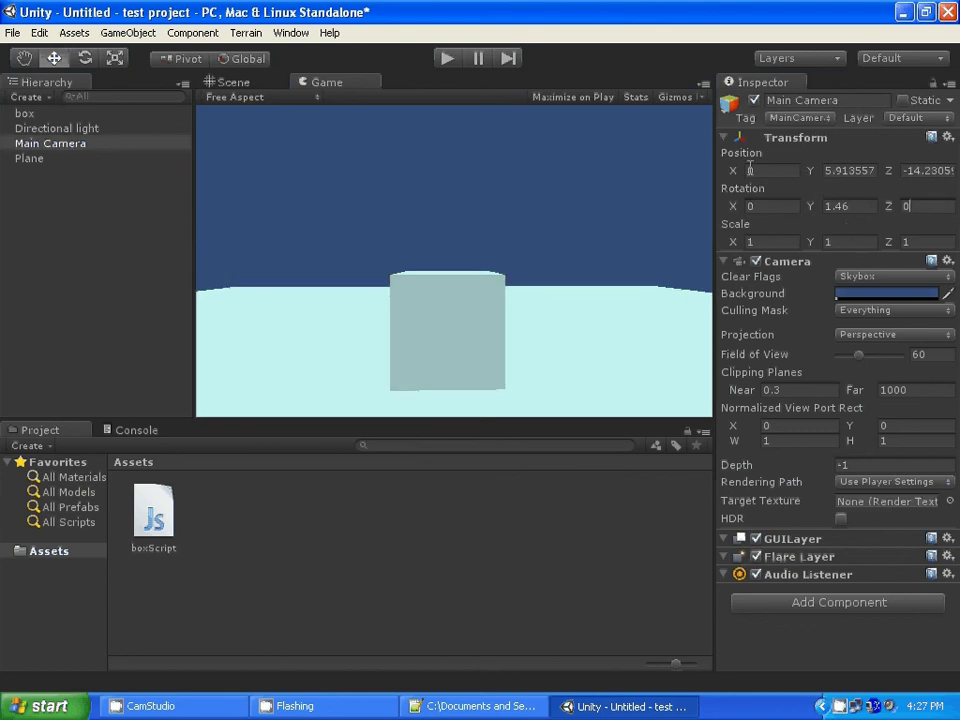
{"action": "left_click_drag", "start_coordinate": [732, 171], "coordinate": [808, 180]}
{"action": "type", "text": "0.48"}
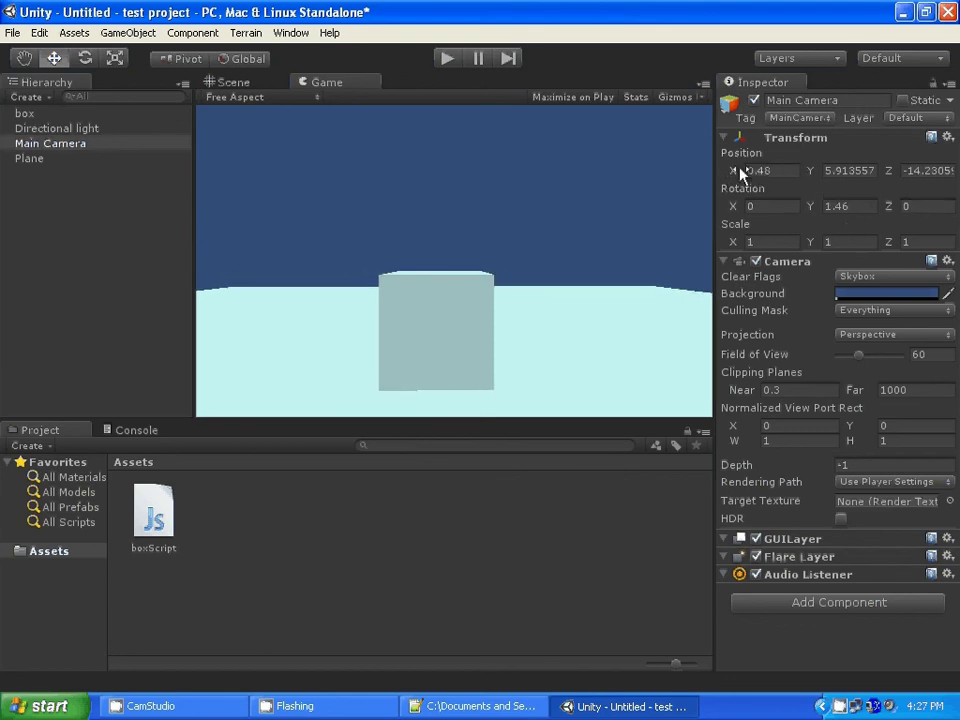
In the Scene view, drag the camera up and back to about Y 11.26, Z -37.85.
{"action": "left_click", "coordinate": [236, 82]}
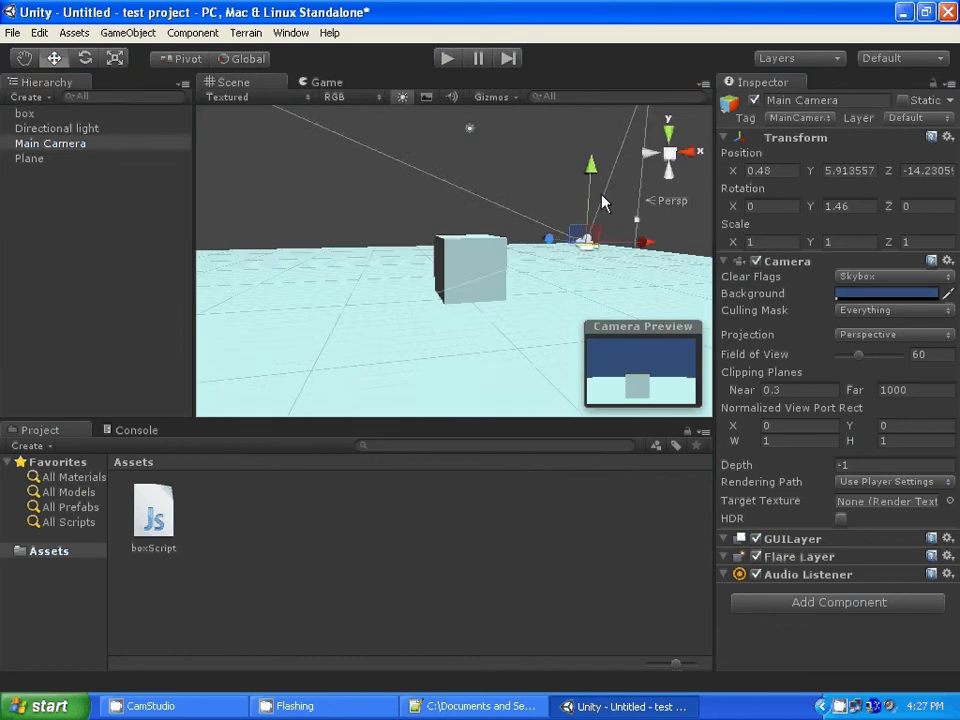
{"action": "left_click_drag", "start_coordinate": [602, 199], "coordinate": [634, 336], "text": "alt"}
{"action": "left_click_drag", "start_coordinate": [503, 261], "coordinate": [590, 272]}
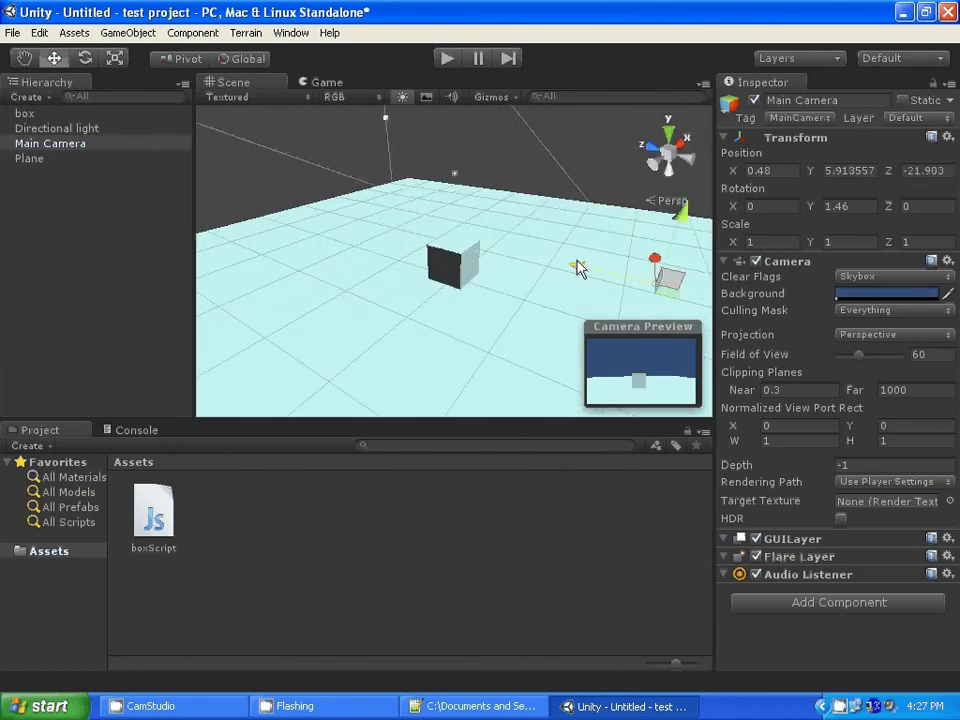
{"action": "mouse_move", "coordinate": [467, 242]}
{"action": "left_mouse_down", "text": "alt"}
{"action": "mouse_move", "coordinate": [404, 203]}
{"action": "mouse_move", "coordinate": [475, 238]}
{"action": "mouse_move", "coordinate": [525, 230]}
{"action": "left_mouse_up", "text": "alt"}
{"action": "left_click_drag", "start_coordinate": [582, 178], "coordinate": [588, 150]}
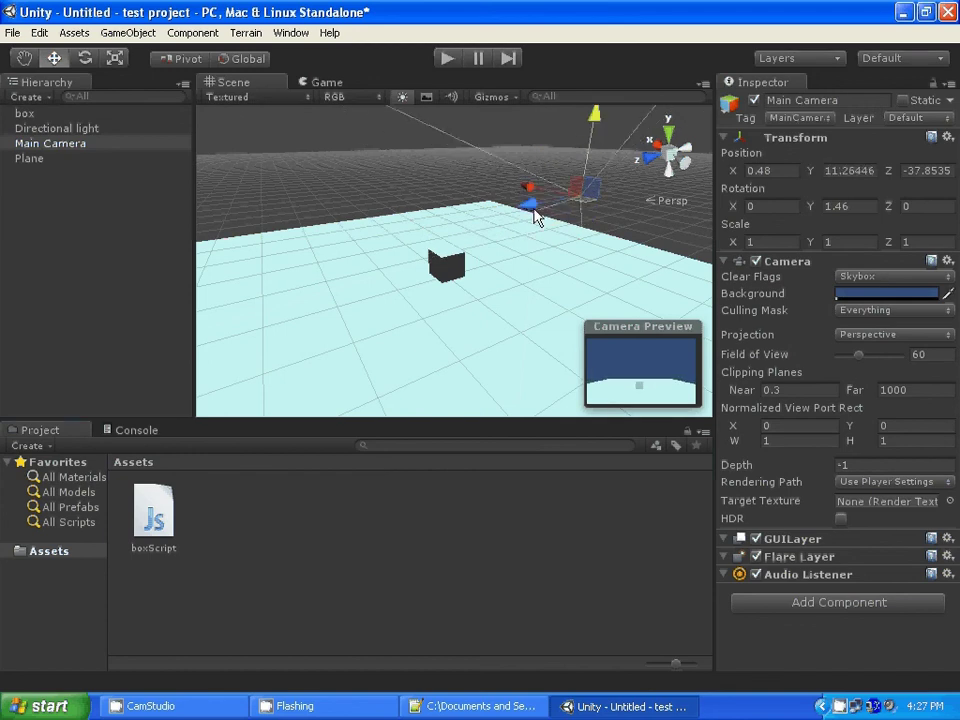
{"action": "left_click_drag", "start_coordinate": [536, 208], "coordinate": [473, 150]}
{"action": "left_click", "coordinate": [420, 176]}
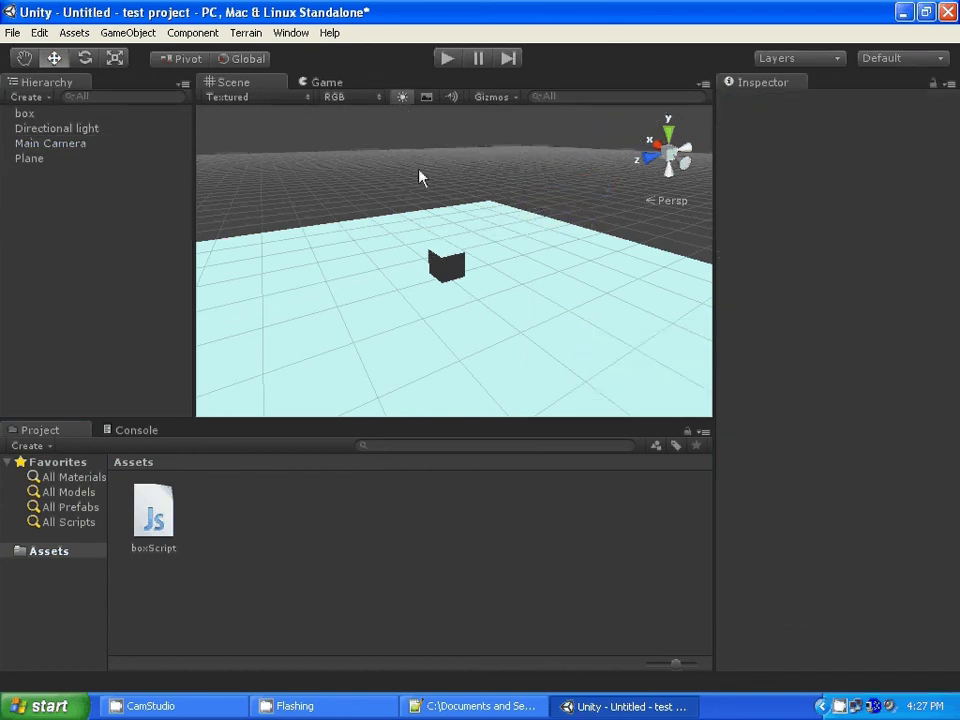
Run play mode twice in the Game view to check the new camera angle.
{"action": "left_click", "coordinate": [328, 86]}
{"action": "left_click", "coordinate": [446, 59]}
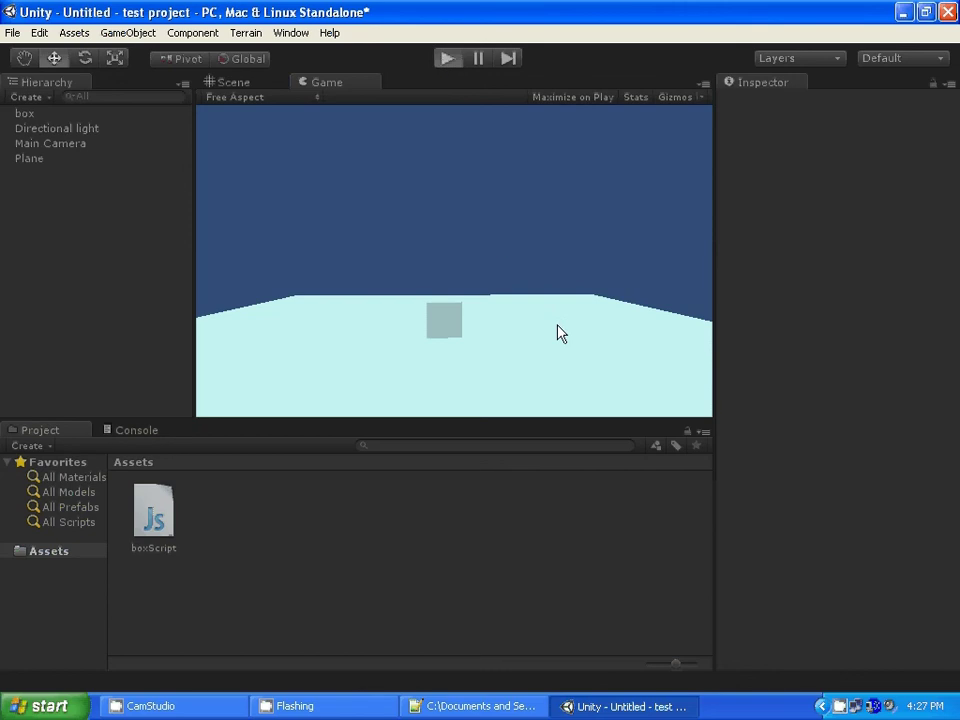
{"action": "left_click", "coordinate": [449, 62]}
{"action": "left_click", "coordinate": [450, 62]}
{"action": "left_click", "coordinate": [451, 62]}
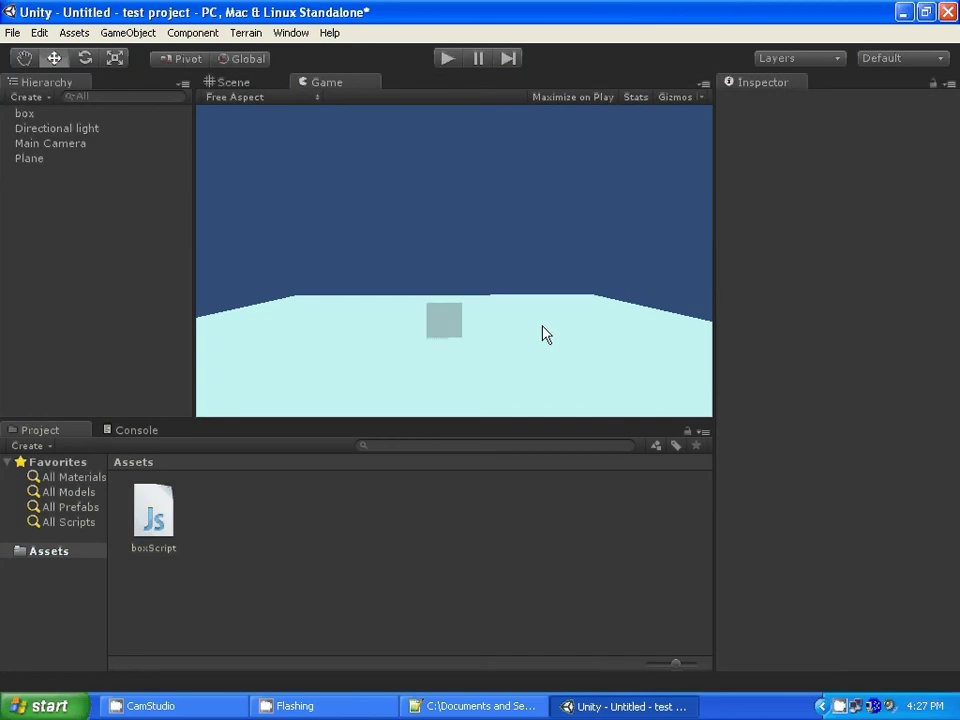
Lower the Plane slightly, then play-test and watch the box slide out to X 140.
{"action": "left_click", "coordinate": [491, 298]}
{"action": "left_click_drag", "start_coordinate": [454, 212], "coordinate": [449, 213]}
{"action": "left_click", "coordinate": [449, 213]}
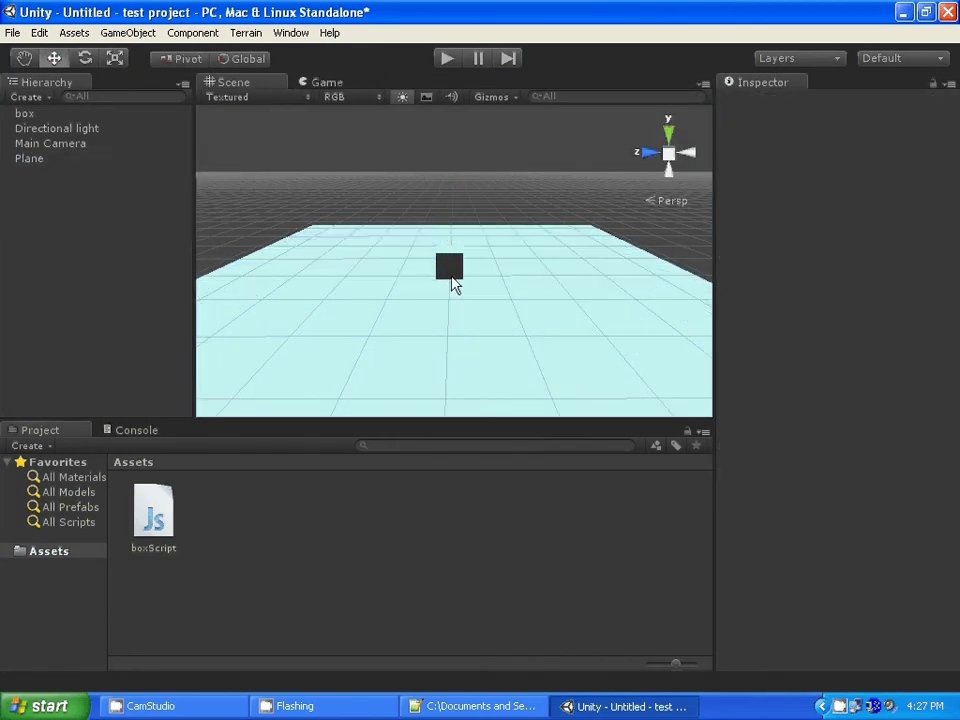
{"action": "left_click", "coordinate": [454, 281]}
{"action": "mouse_move", "coordinate": [413, 285]}
{"action": "left_mouse_down", "text": "alt"}
{"action": "mouse_move", "coordinate": [546, 242]}
{"action": "mouse_move", "coordinate": [591, 293]}
{"action": "left_mouse_up", "text": "alt"}
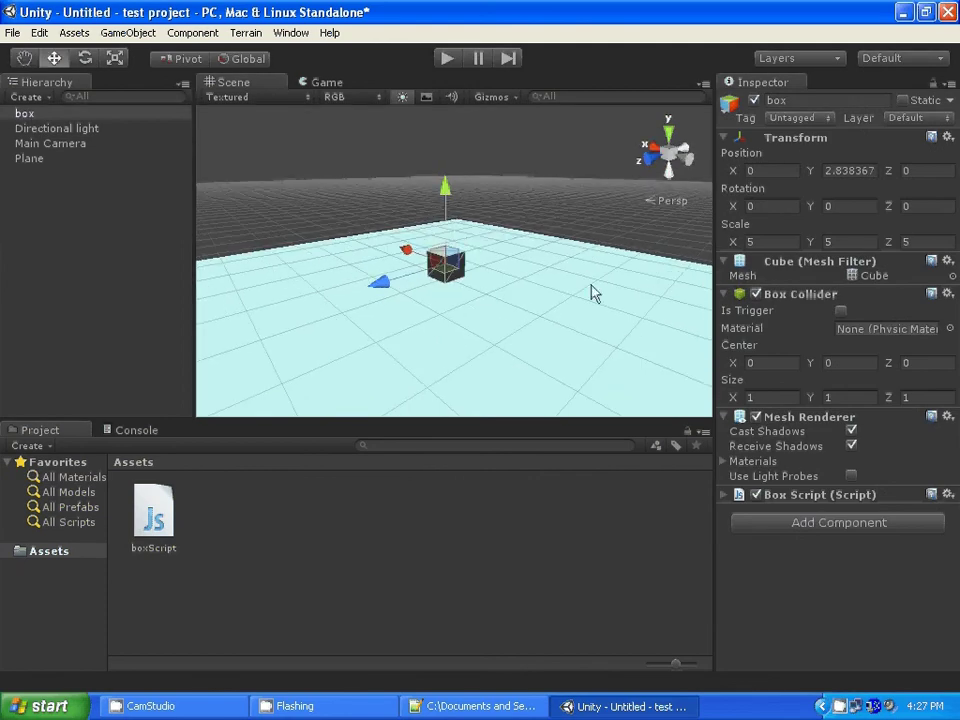
{"action": "left_click", "coordinate": [447, 58]}
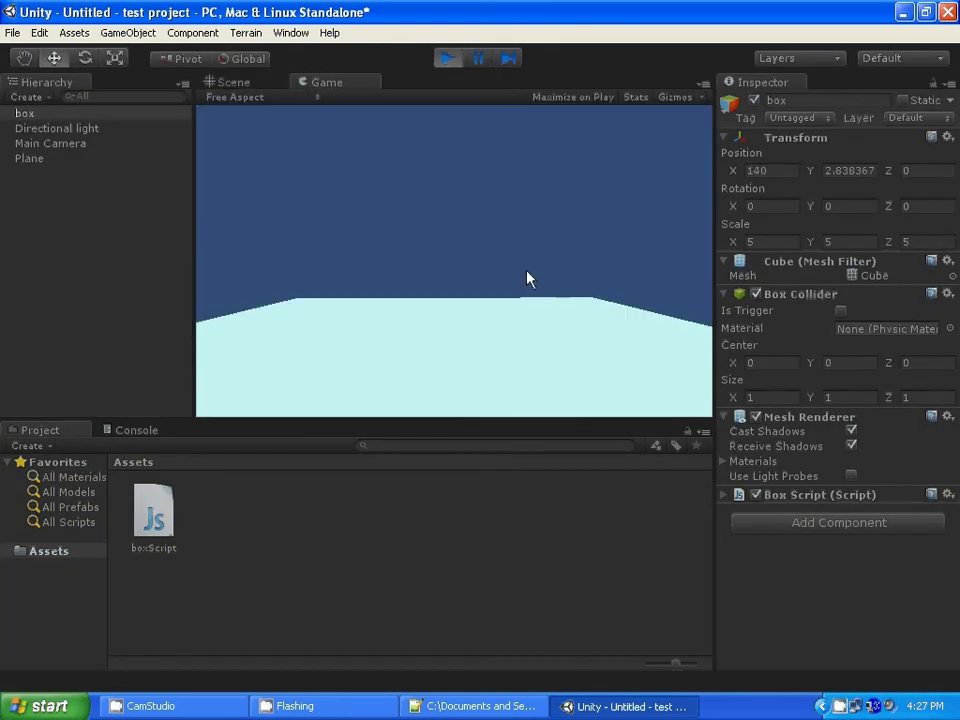
{"action": "left_click", "coordinate": [446, 60]}
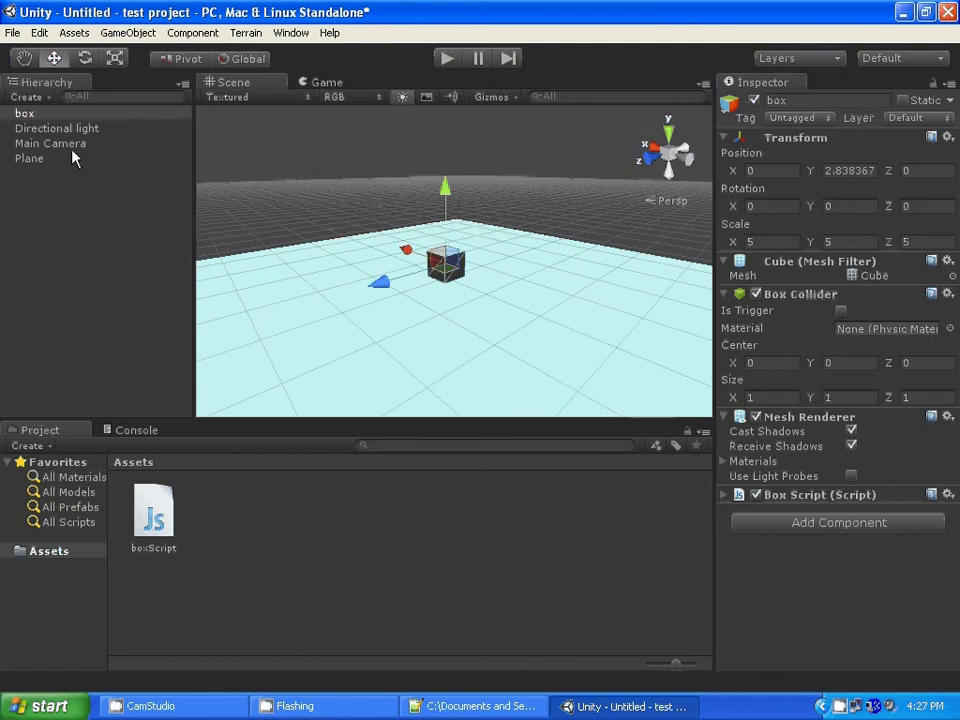
Shift the Main Camera to X 22.63, play-test briefly, then select the Plane.
{"action": "left_click", "coordinate": [50, 143]}
{"action": "left_click_drag", "start_coordinate": [606, 215], "coordinate": [568, 186], "text": "alt"}
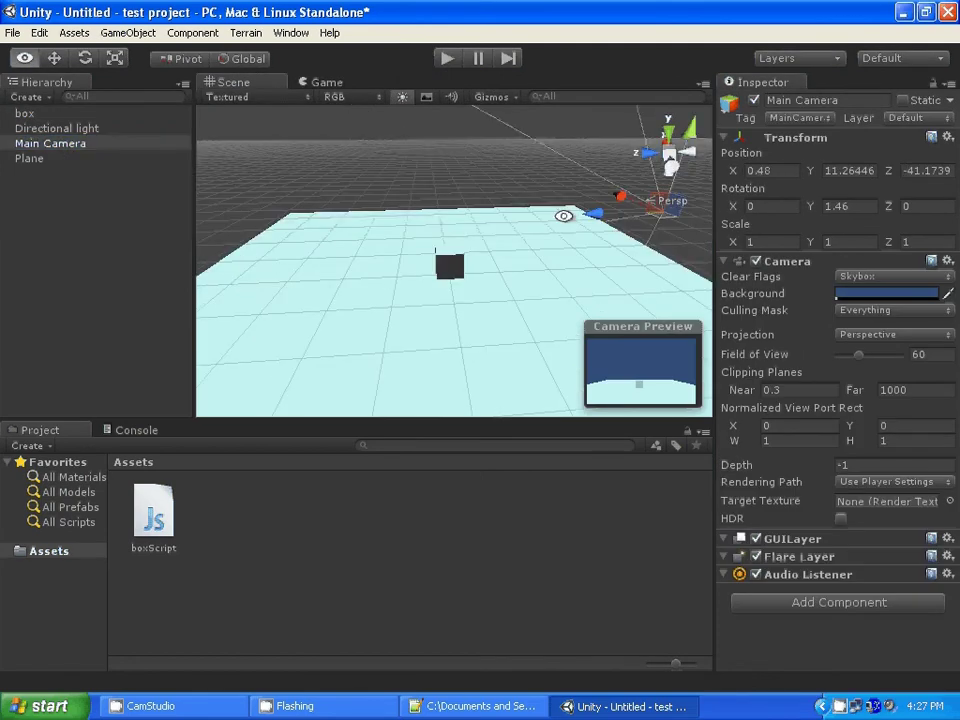
{"action": "mouse_move", "coordinate": [446, 163]}
{"action": "left_mouse_down"}
{"action": "mouse_move", "coordinate": [509, 177]}
{"action": "mouse_move", "coordinate": [343, 122]}
{"action": "mouse_move", "coordinate": [379, 140]}
{"action": "mouse_move", "coordinate": [392, 214]}
{"action": "left_mouse_up"}
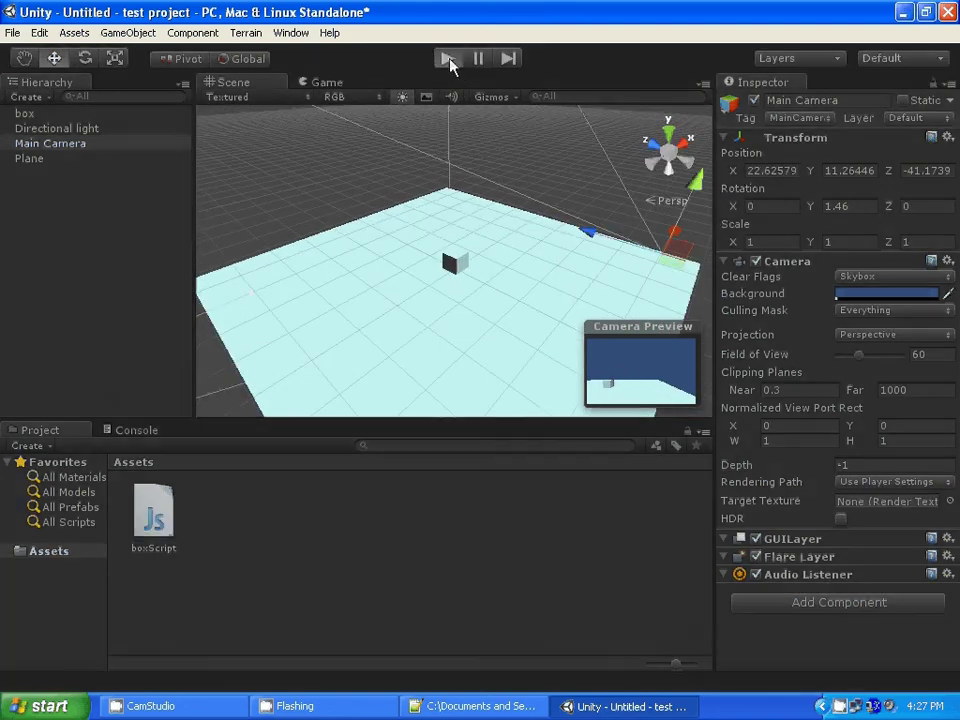
{"action": "left_click", "coordinate": [449, 59]}
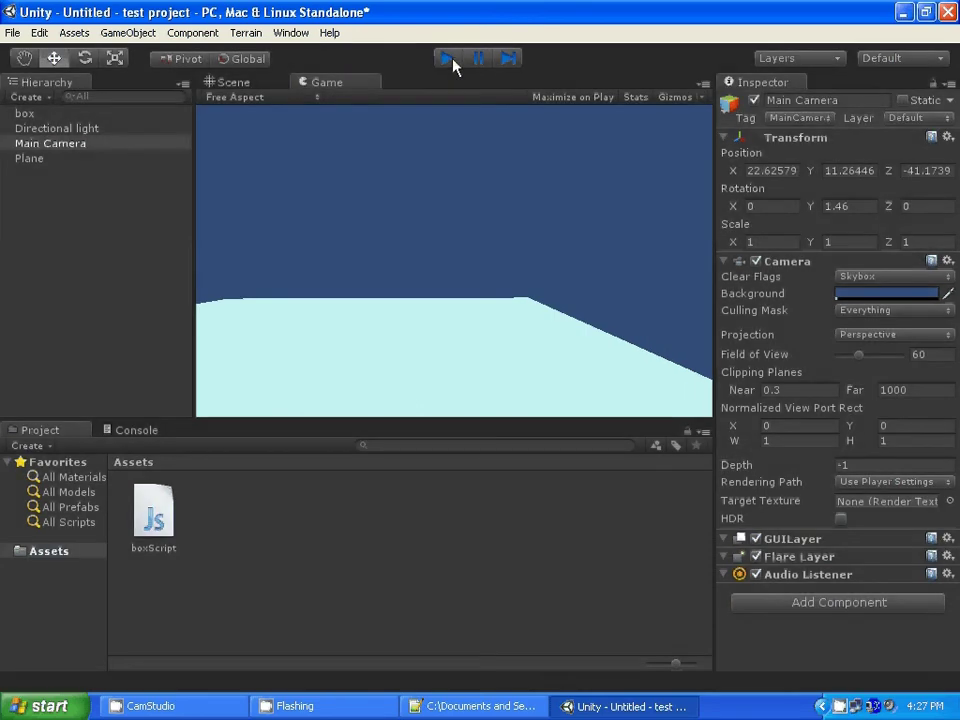
{"action": "left_click", "coordinate": [450, 60]}
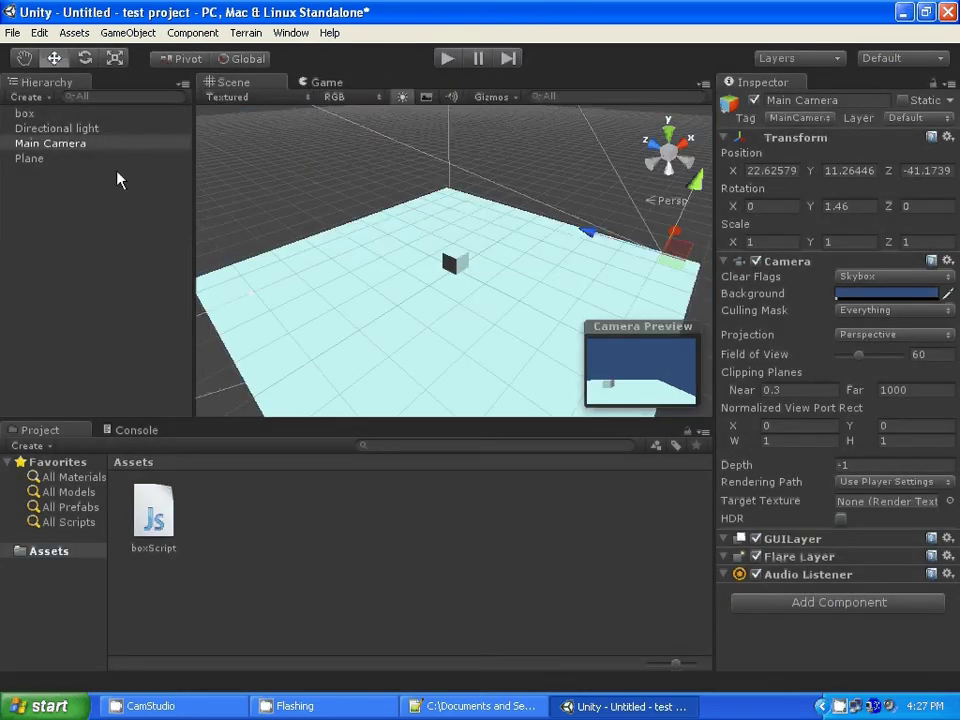
{"action": "mouse_move", "coordinate": [532, 249]}
{"action": "left_mouse_down", "text": "alt"}
{"action": "mouse_move", "coordinate": [510, 253]}
{"action": "mouse_move", "coordinate": [456, 229]}
{"action": "left_mouse_up", "text": "alt"}
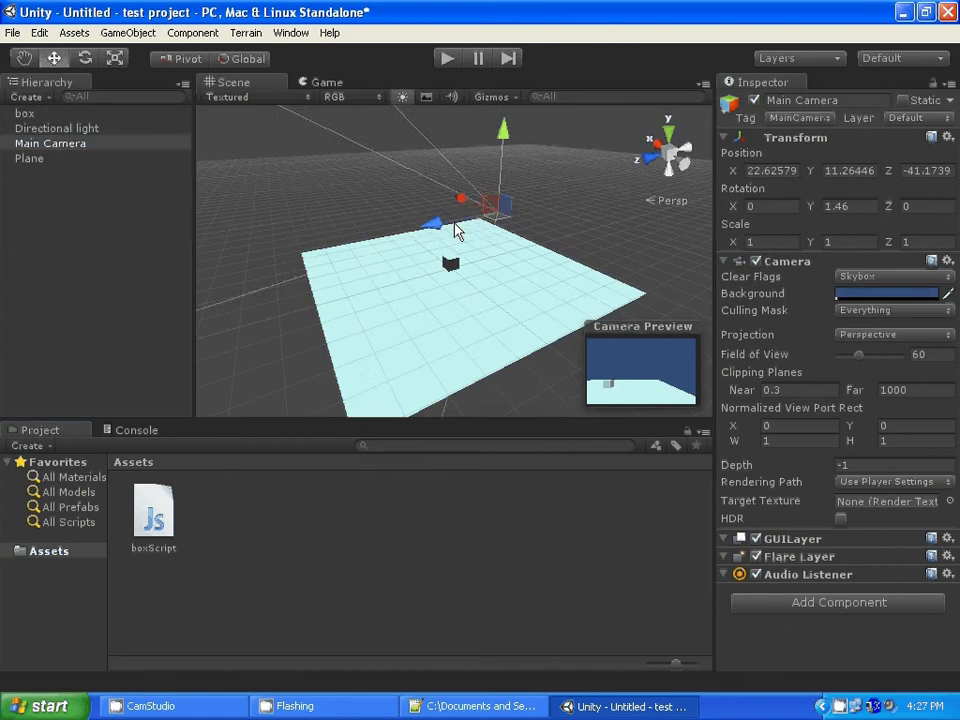
{"action": "left_click", "coordinate": [510, 292]}
Delete the Plane, then frame the Main Camera and pull it back to Z -118.14.
{"action": "key", "text": "Delete"}
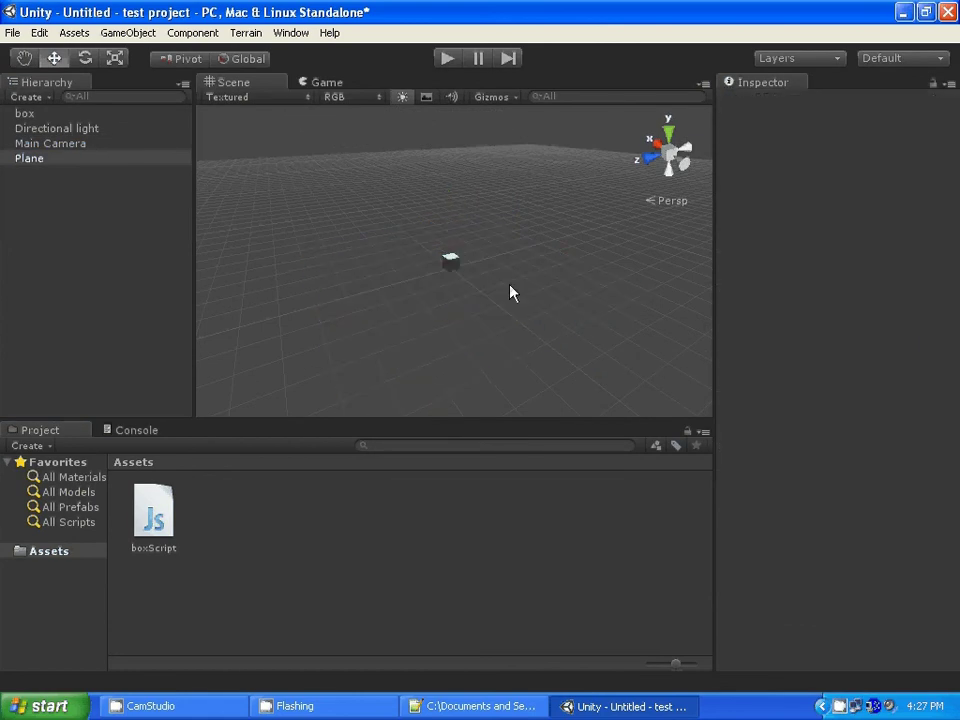
{"action": "left_click", "coordinate": [453, 258]}
{"action": "left_click", "coordinate": [50, 143]}
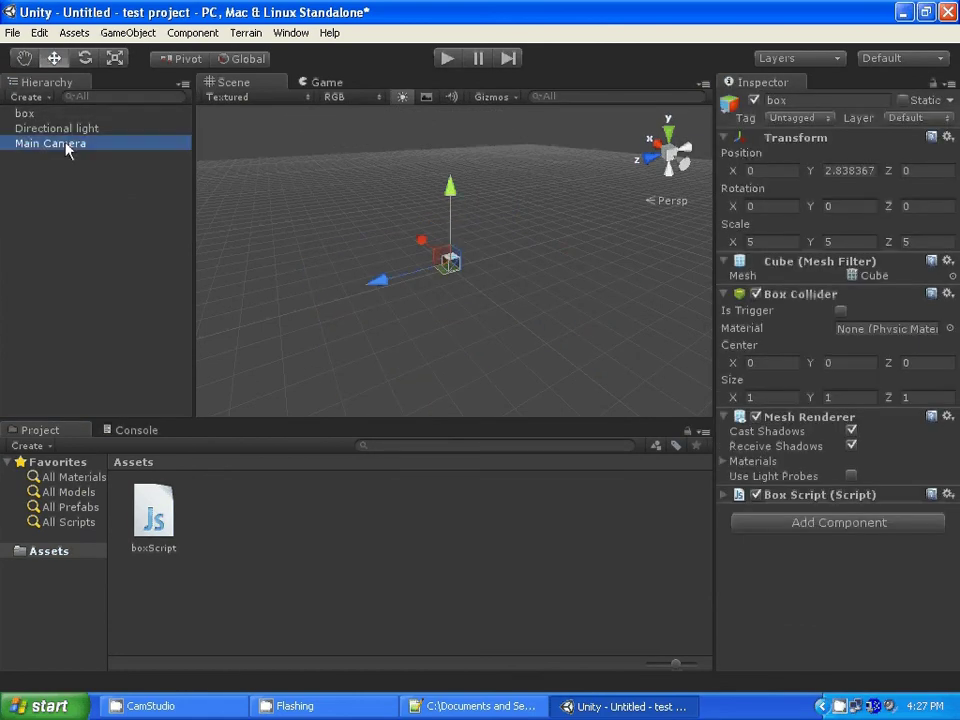
{"action": "scroll", "coordinate": [435, 229], "scroll_direction": "down", "scroll_amount": 3}
{"action": "key", "text": "f"}
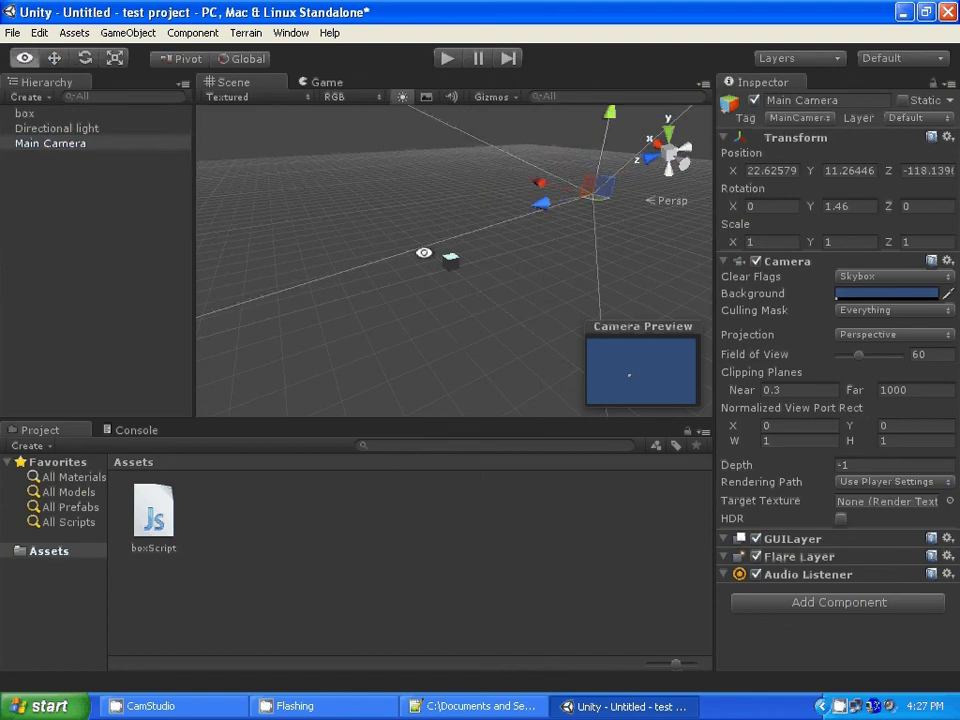
{"action": "right_click_drag", "start_coordinate": [563, 242], "coordinate": [429, 239], "text": "alt"}
{"action": "mouse_move", "coordinate": [429, 239]}
{"action": "left_mouse_down", "text": "alt"}
{"action": "mouse_move", "coordinate": [581, 306]}
{"action": "mouse_move", "coordinate": [467, 266]}
{"action": "mouse_move", "coordinate": [560, 250]}
{"action": "left_mouse_up", "text": "alt"}
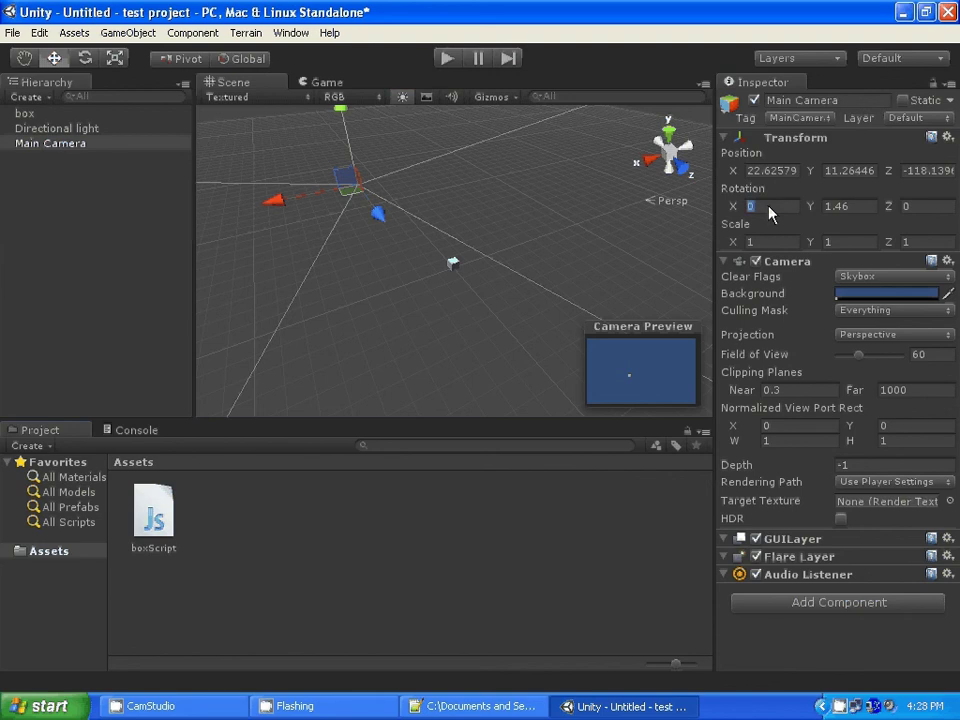
Try a camera X rotation of 90, then reset it to 0.
{"action": "type", "text": "90"}
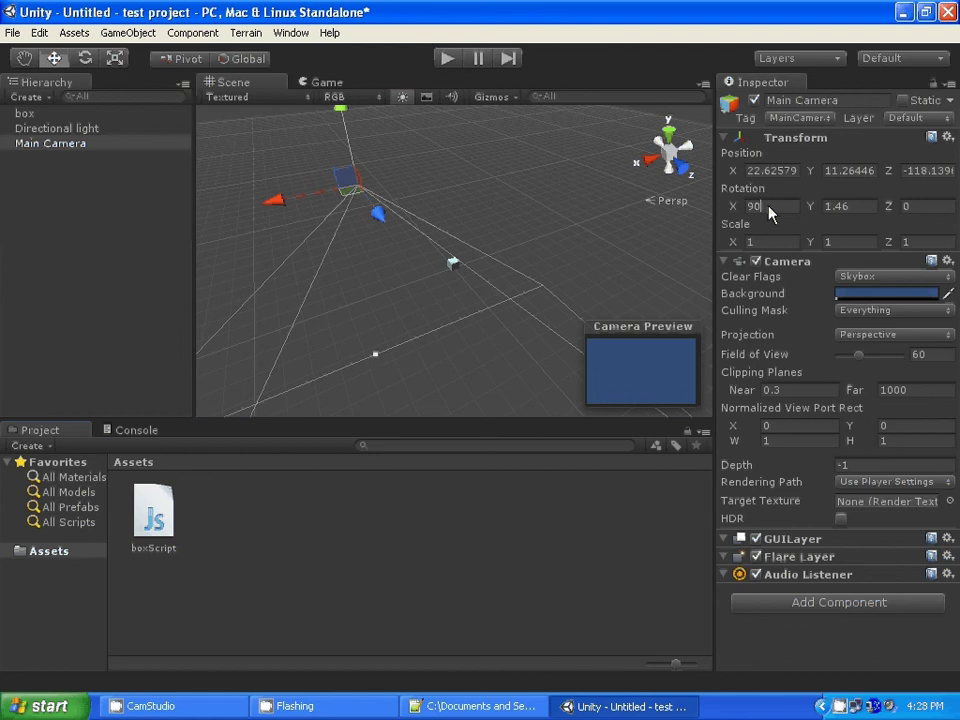
{"action": "left_click_drag", "start_coordinate": [490, 263], "coordinate": [600, 262], "text": "alt"}
{"action": "key", "text": "z"}
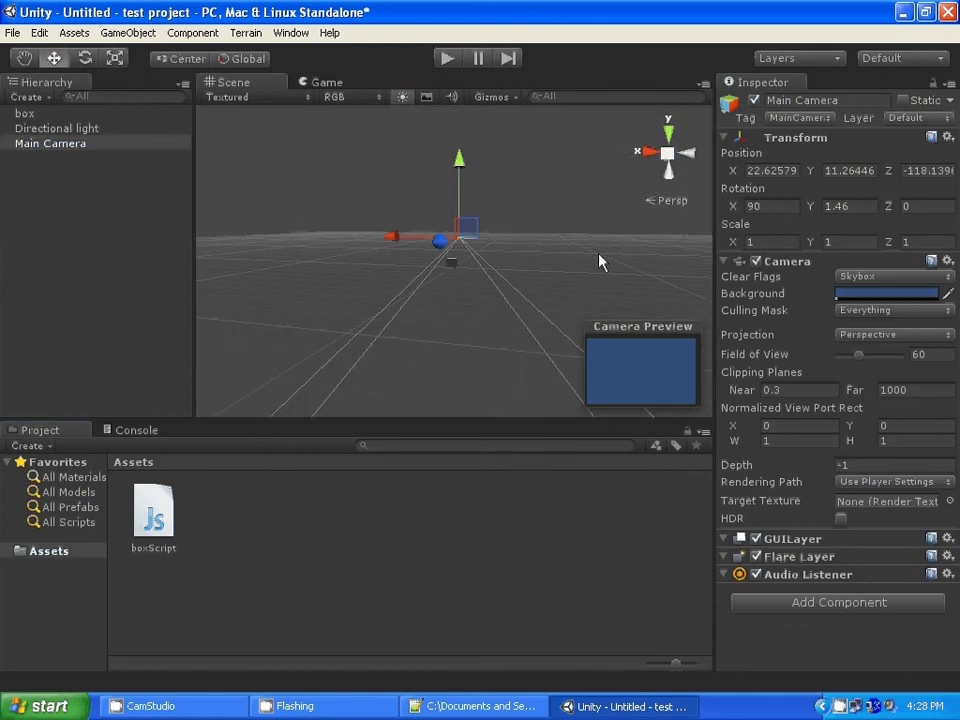
{"action": "type", "text": "z"}
{"action": "type", "text": "0"}
{"action": "type", "text": "e"}
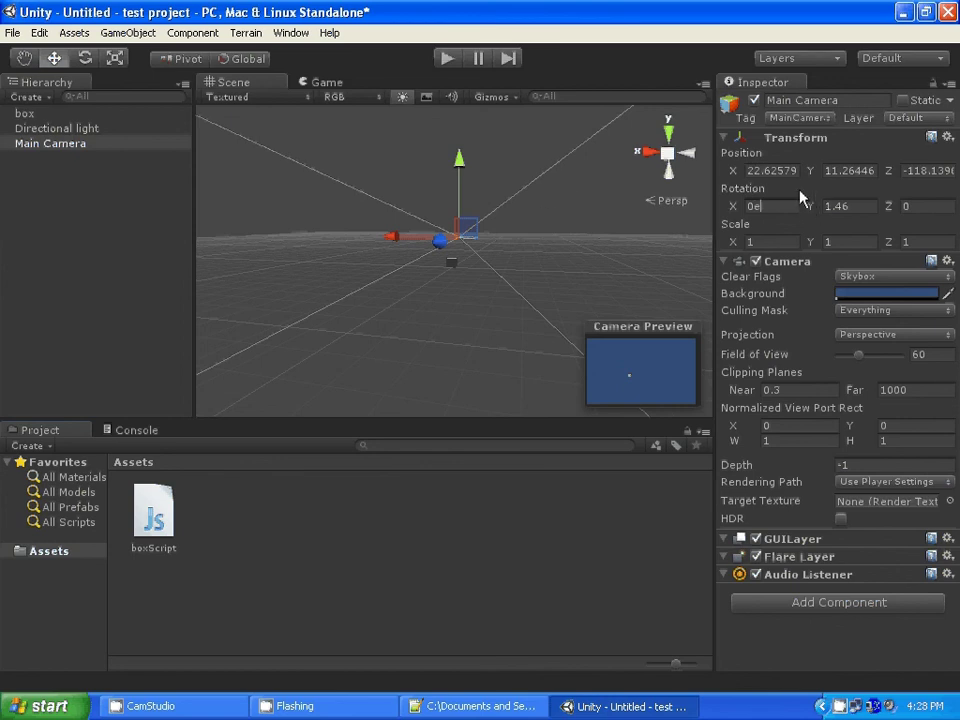
{"action": "left_click", "coordinate": [425, 272]}
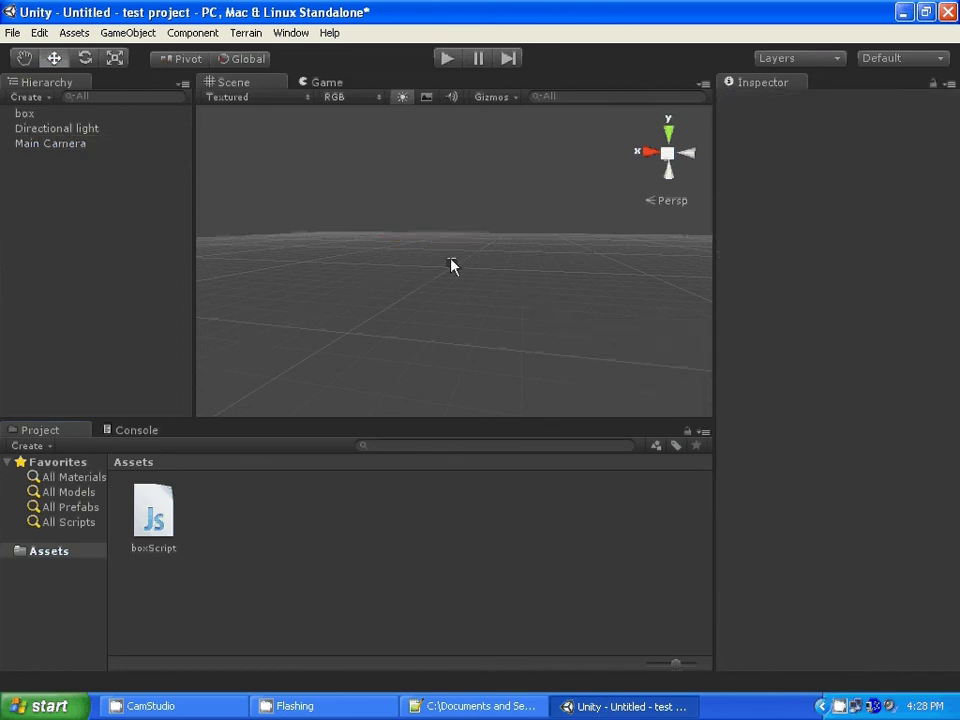
Rotate the Main Camera around Y to about 59.4 degrees.
{"action": "left_click", "coordinate": [73, 145]}
{"action": "left_click_drag", "start_coordinate": [520, 300], "coordinate": [578, 302], "text": "alt"}
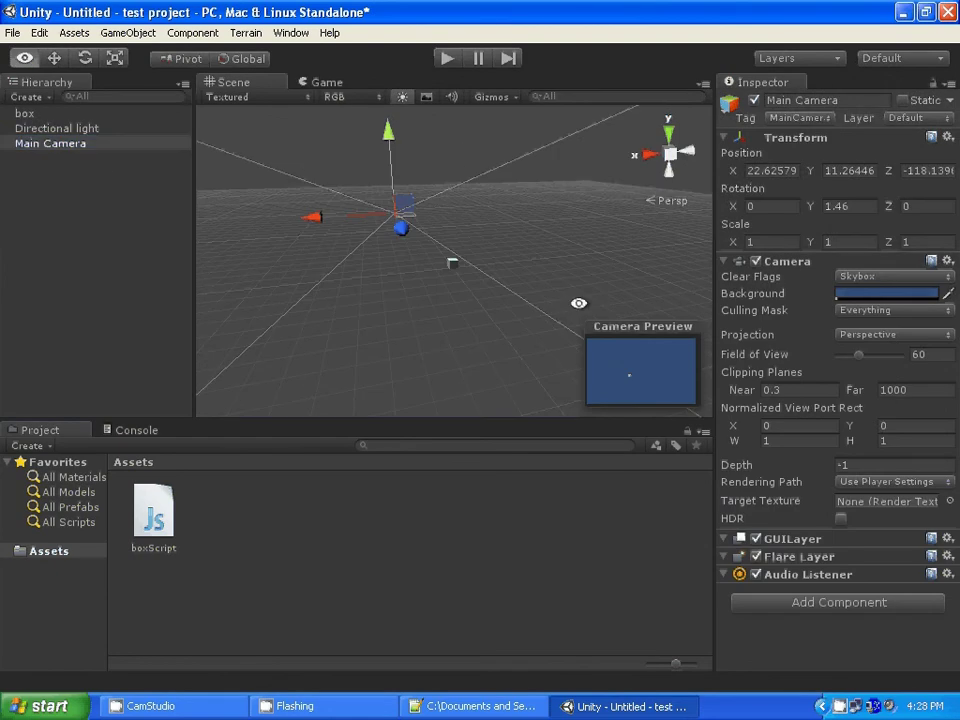
{"action": "key", "text": "e"}
{"action": "mouse_move", "coordinate": [390, 236]}
{"action": "left_mouse_down"}
{"action": "mouse_move", "coordinate": [245, 228]}
{"action": "mouse_move", "coordinate": [411, 219]}
{"action": "left_mouse_up"}
Move the camera to X -64.86, Z -46.53 and start play mode with Ctrl+P.
{"action": "key", "text": "w"}
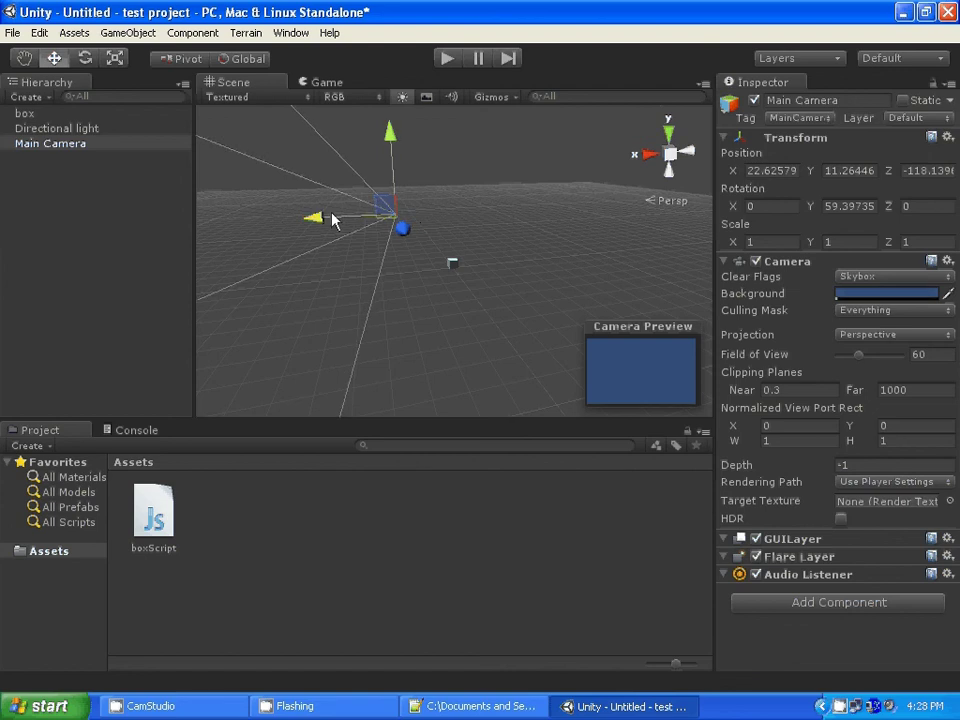
{"action": "mouse_move", "coordinate": [332, 214]}
{"action": "left_mouse_down"}
{"action": "mouse_move", "coordinate": [476, 224]}
{"action": "mouse_move", "coordinate": [465, 223]}
{"action": "mouse_move", "coordinate": [553, 266]}
{"action": "mouse_move", "coordinate": [551, 236]}
{"action": "left_mouse_up"}
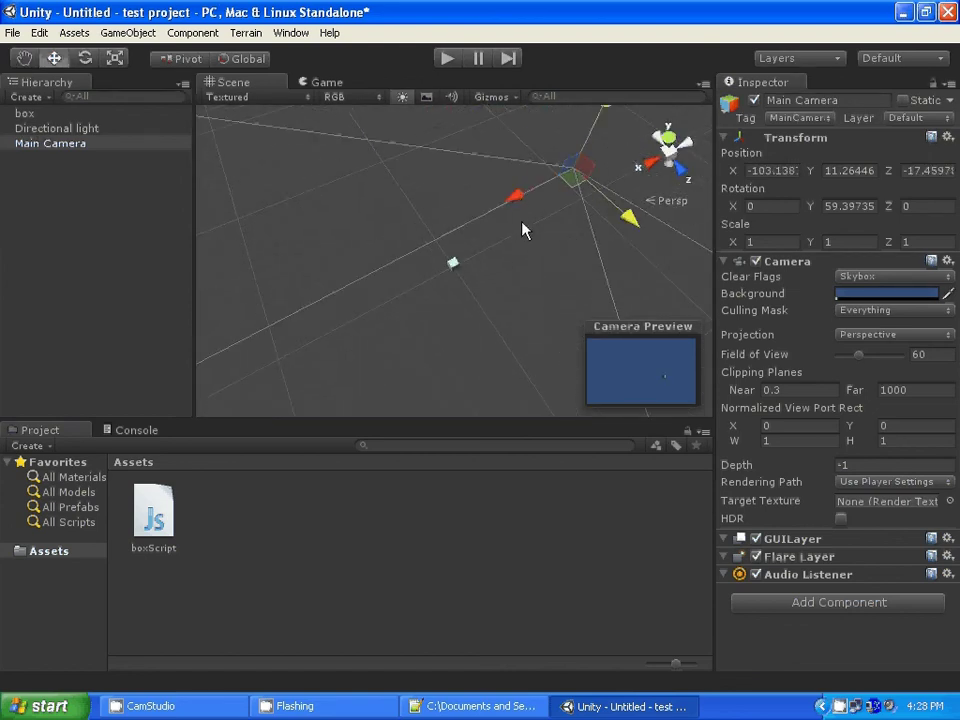
{"action": "mouse_move", "coordinate": [505, 204]}
{"action": "left_mouse_down"}
{"action": "mouse_move", "coordinate": [455, 213]}
{"action": "mouse_move", "coordinate": [563, 222]}
{"action": "left_mouse_up"}
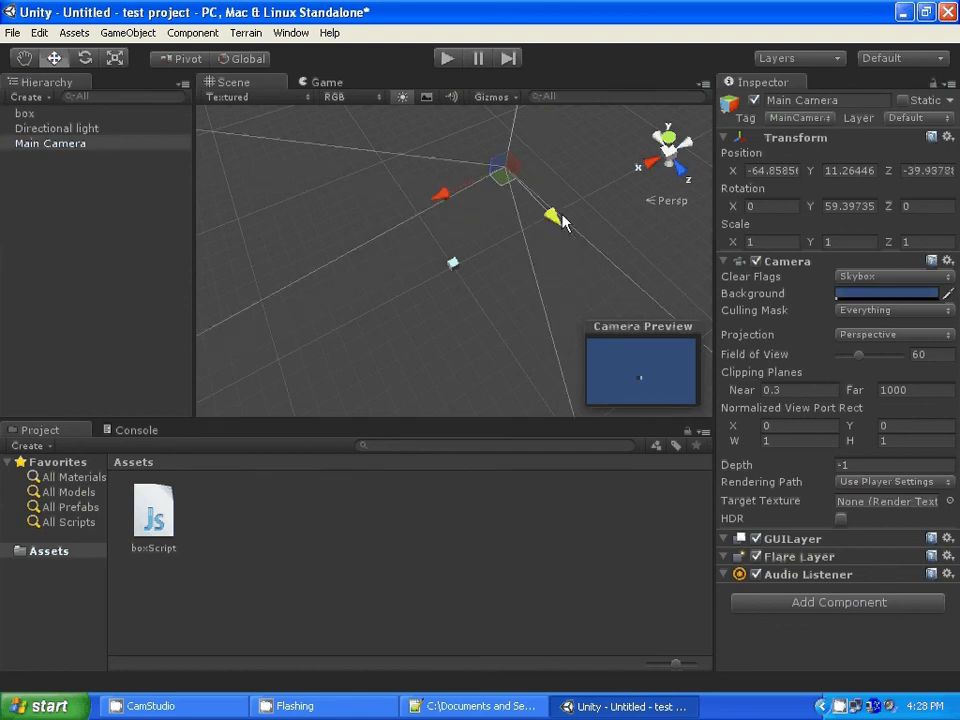
{"action": "left_click", "coordinate": [609, 261]}
{"action": "key", "text": "ctrl+p"}
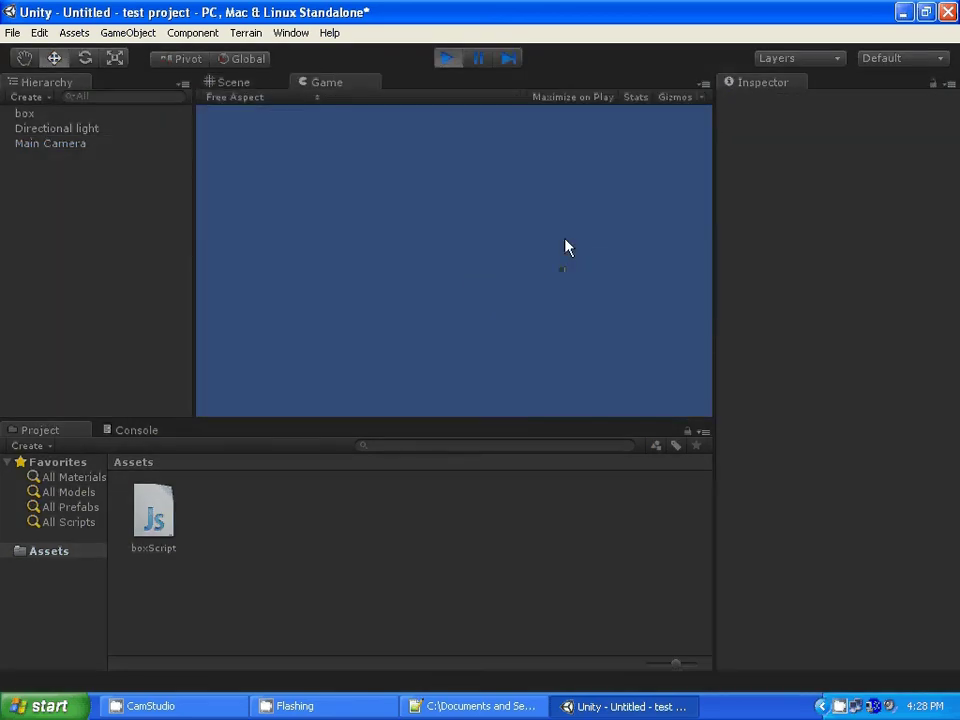
Stop play mode, then play the scene again with Ctrl+P and stop it.
{"action": "left_click", "coordinate": [447, 62]}
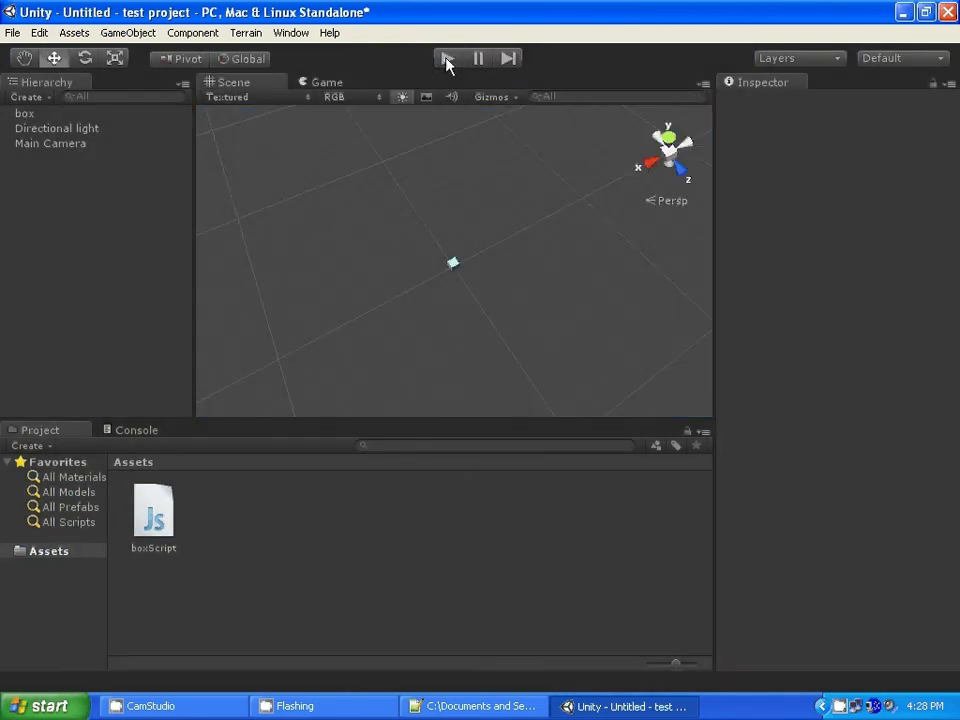
{"action": "key", "text": "ctrl+p"}
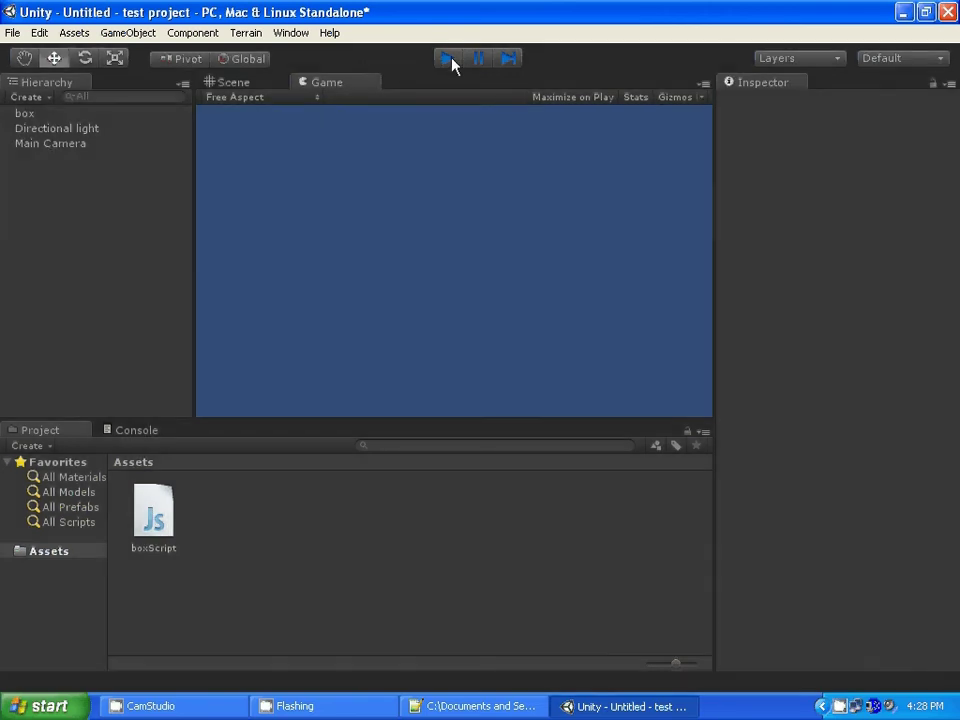
{"action": "left_click", "coordinate": [450, 62]}
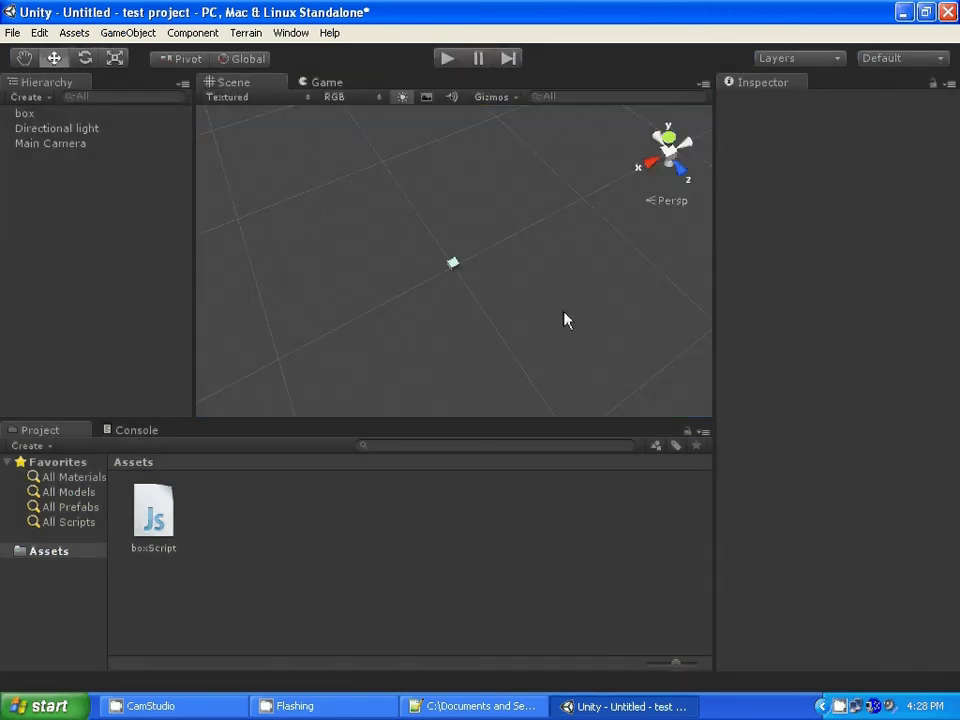
Inspect the box from a new angle in the Scene view, then minimise Unity to the desktop.
{"action": "left_click_drag", "start_coordinate": [564, 319], "coordinate": [436, 257], "text": "alt"}
{"action": "scroll", "coordinate": [436, 257], "scroll_direction": "up", "scroll_amount": 5}
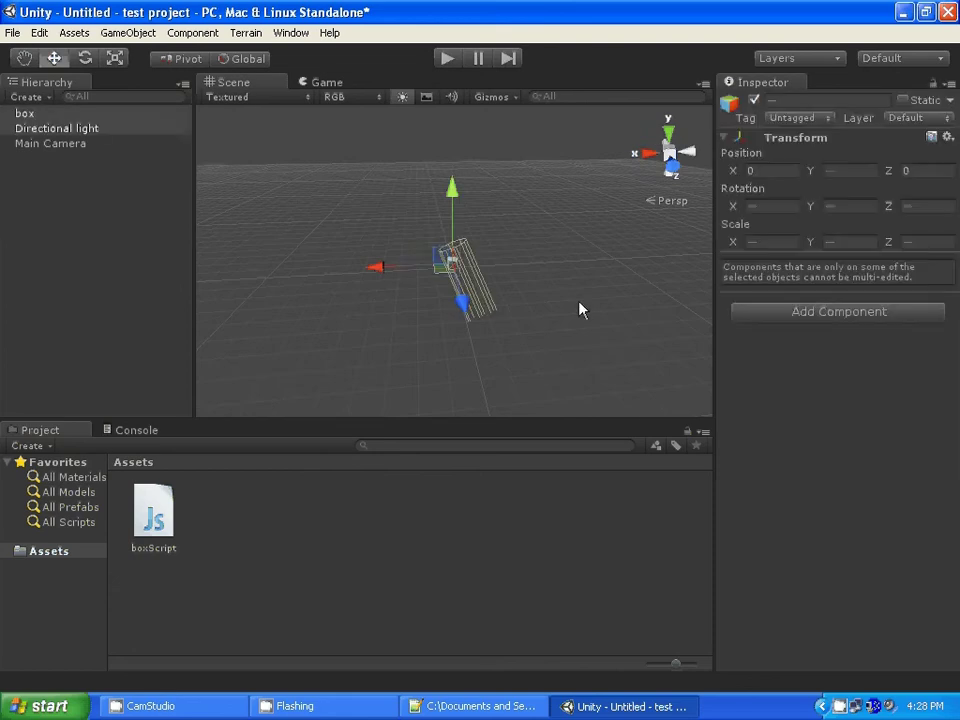
{"action": "mouse_move", "coordinate": [579, 311]}
{"action": "left_mouse_down", "text": "alt"}
{"action": "mouse_move", "coordinate": [575, 333]}
{"action": "mouse_move", "coordinate": [613, 339]}
{"action": "left_mouse_up", "text": "alt"}
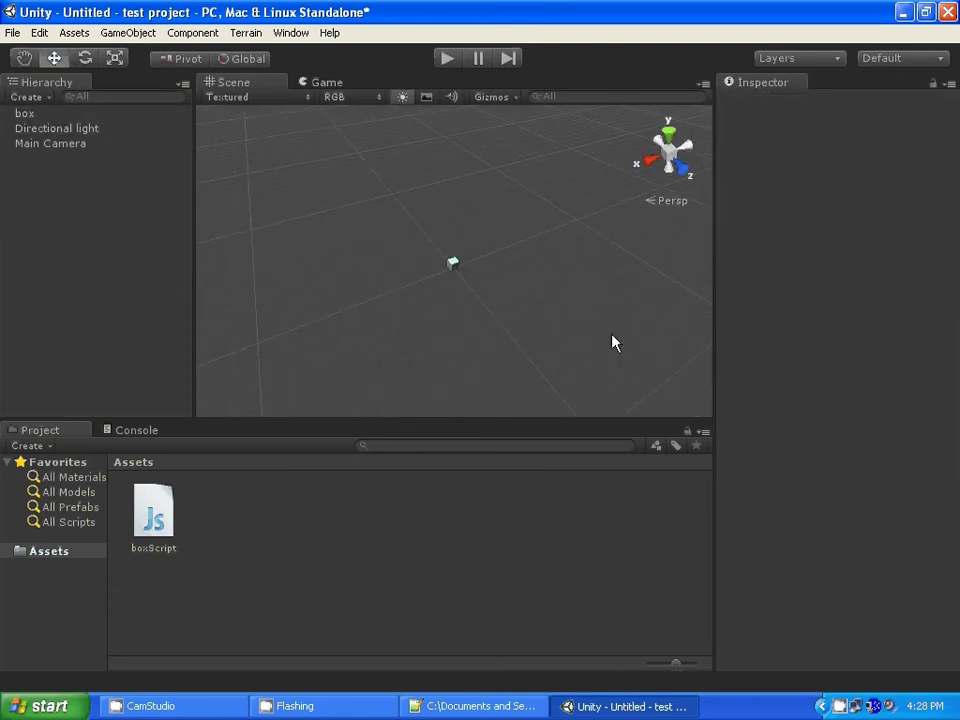
{"action": "left_click", "coordinate": [905, 14]}
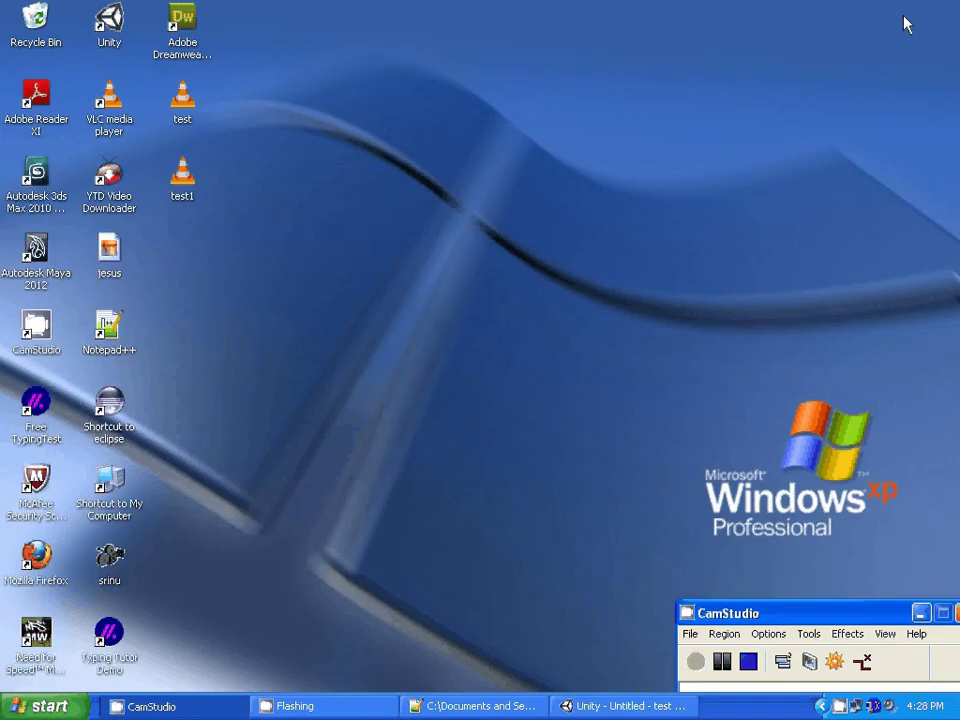